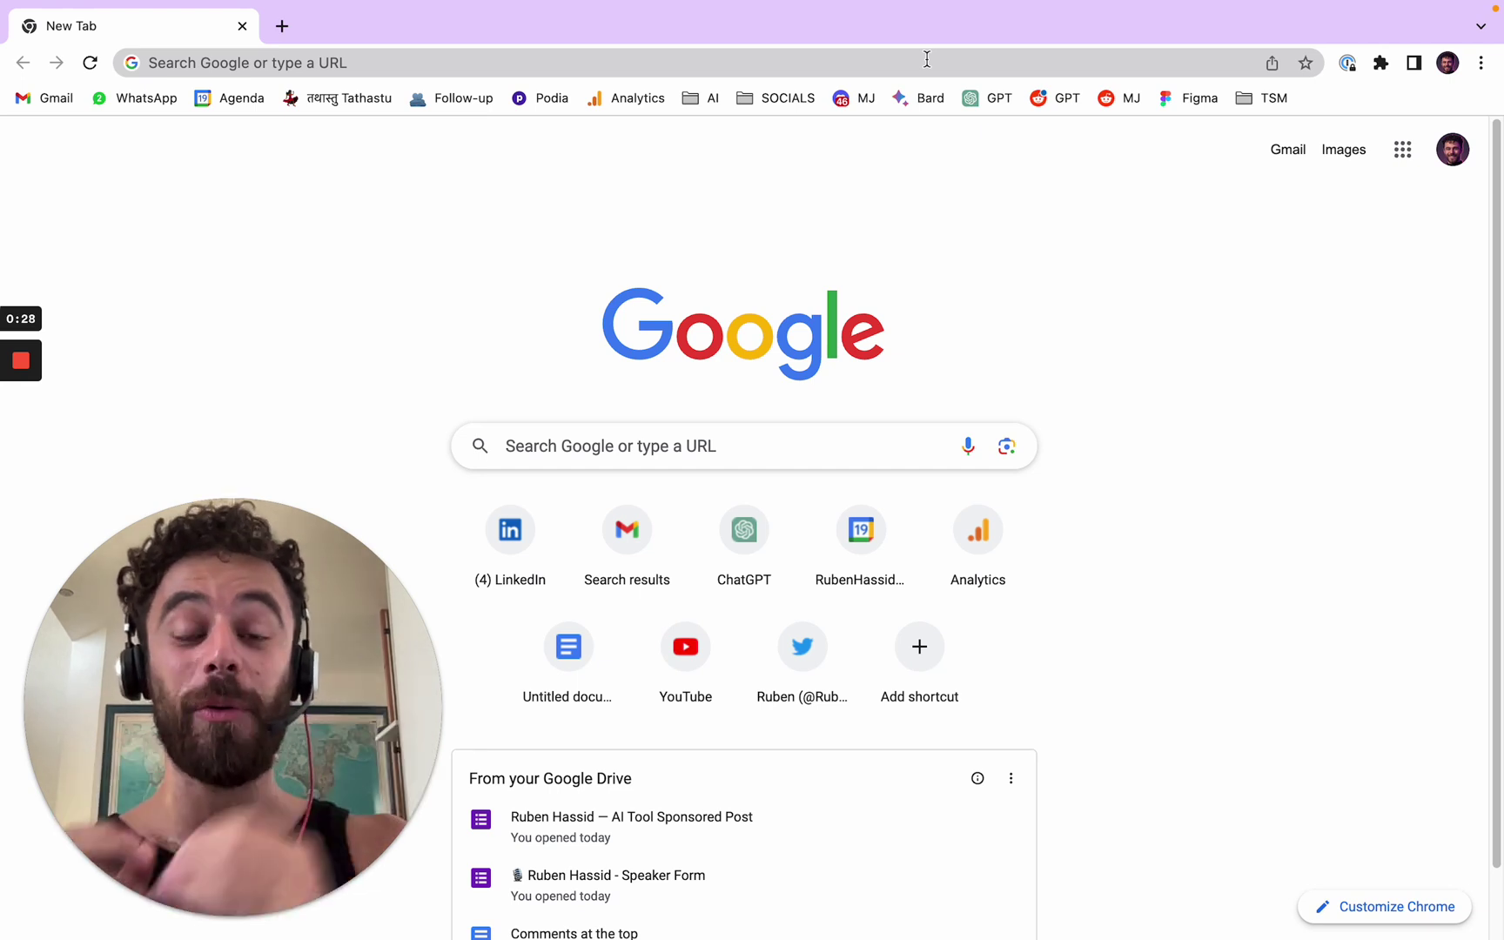
Go to rubenhassid.ai, browse the Courses page, and open the masterclass login in a new tab.
left_click(926, 59)
type("rubenhassid.ai")
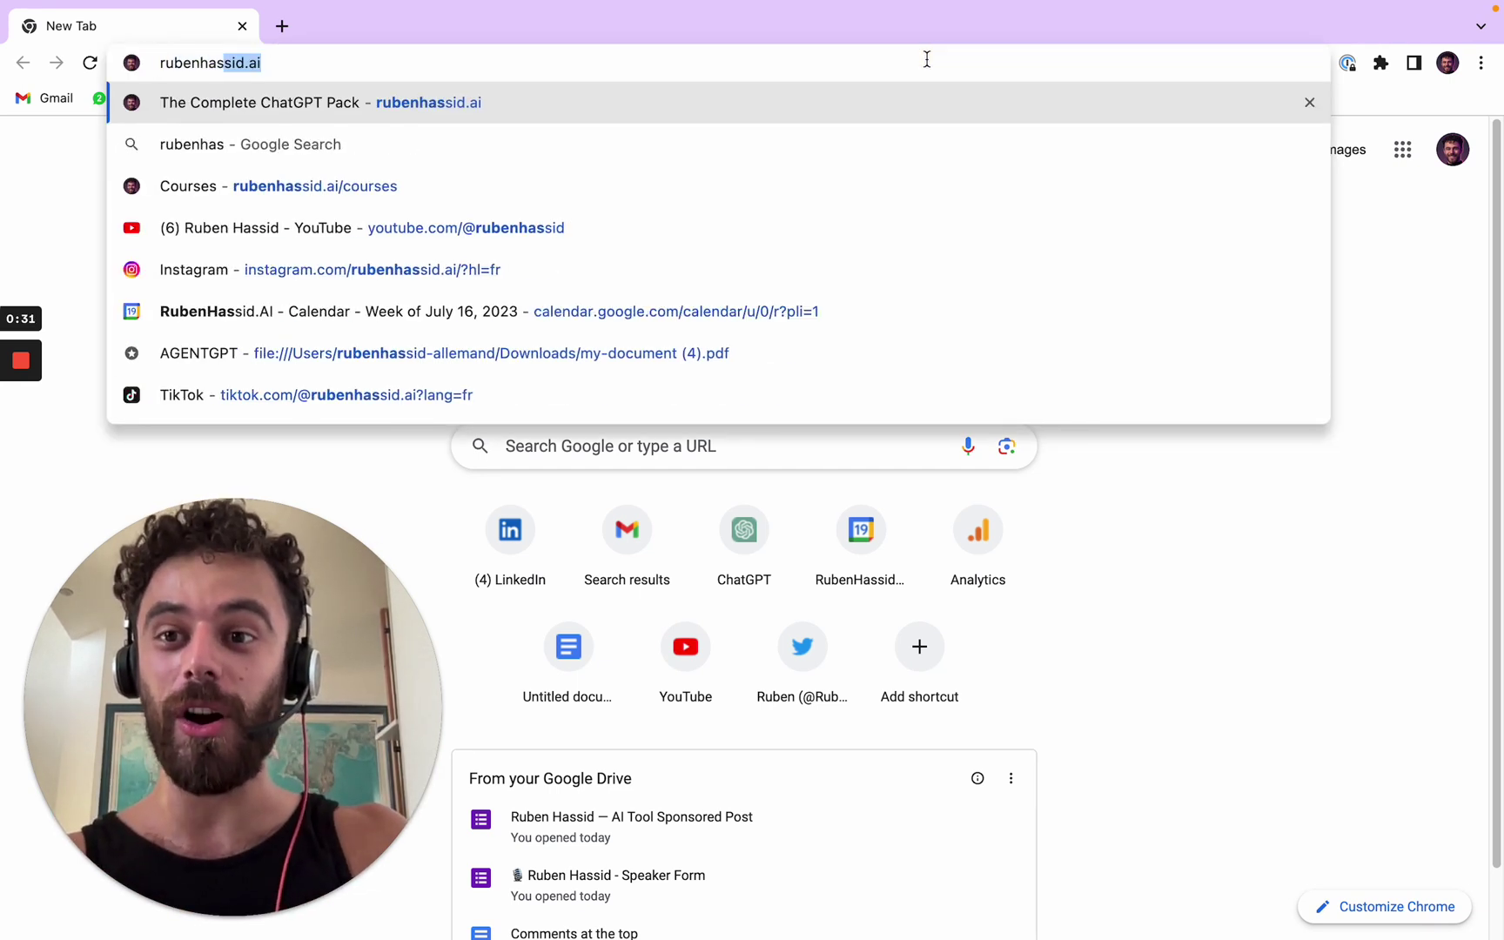
key("Return")
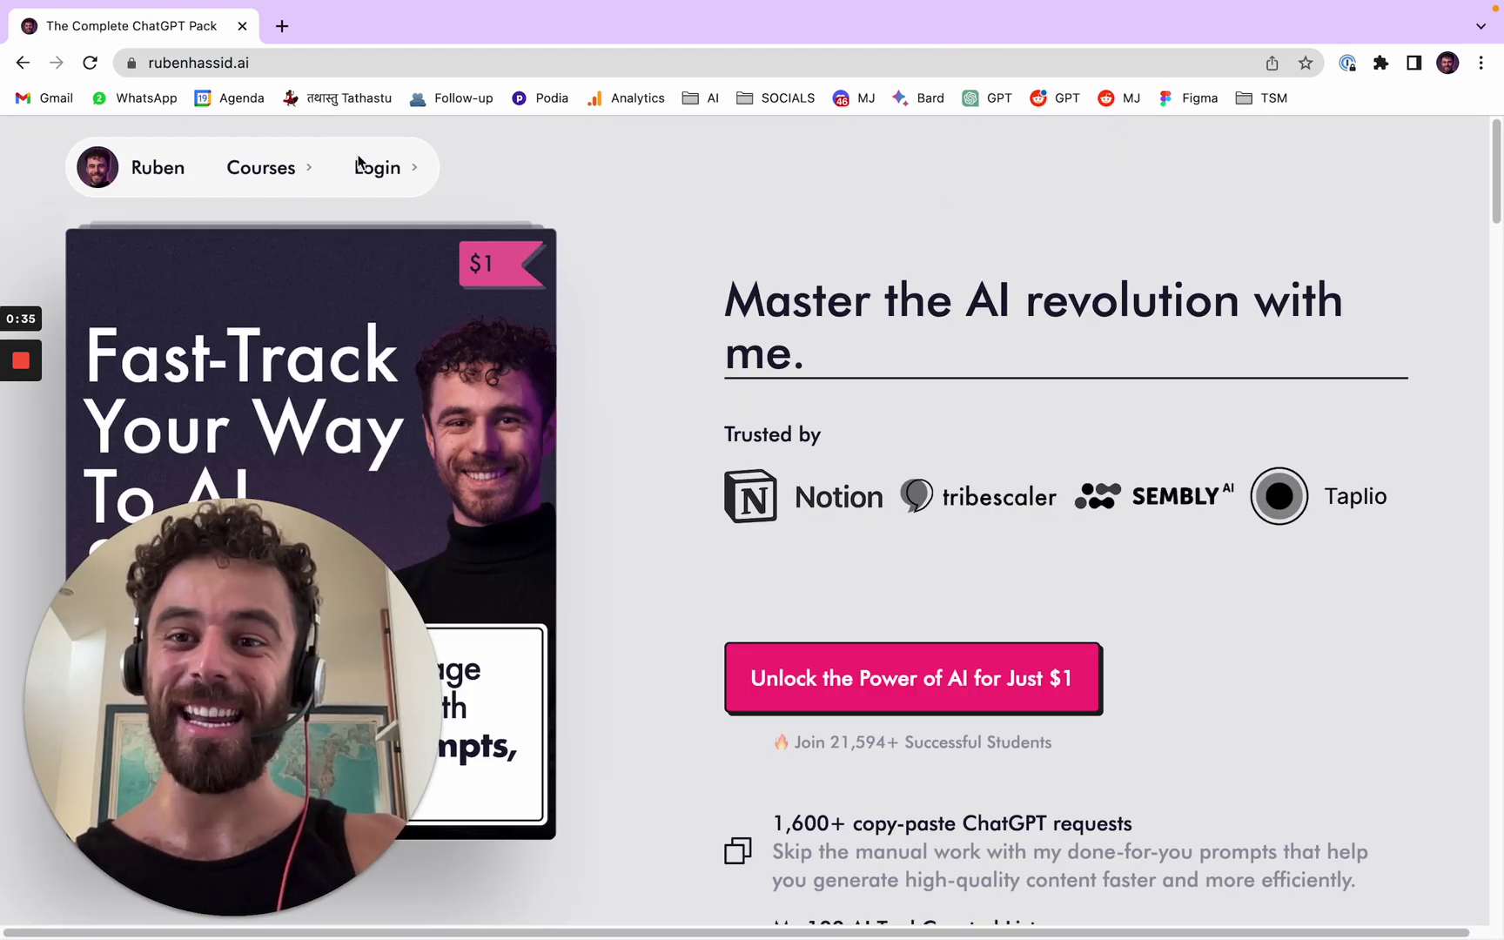
left_click(287, 171)
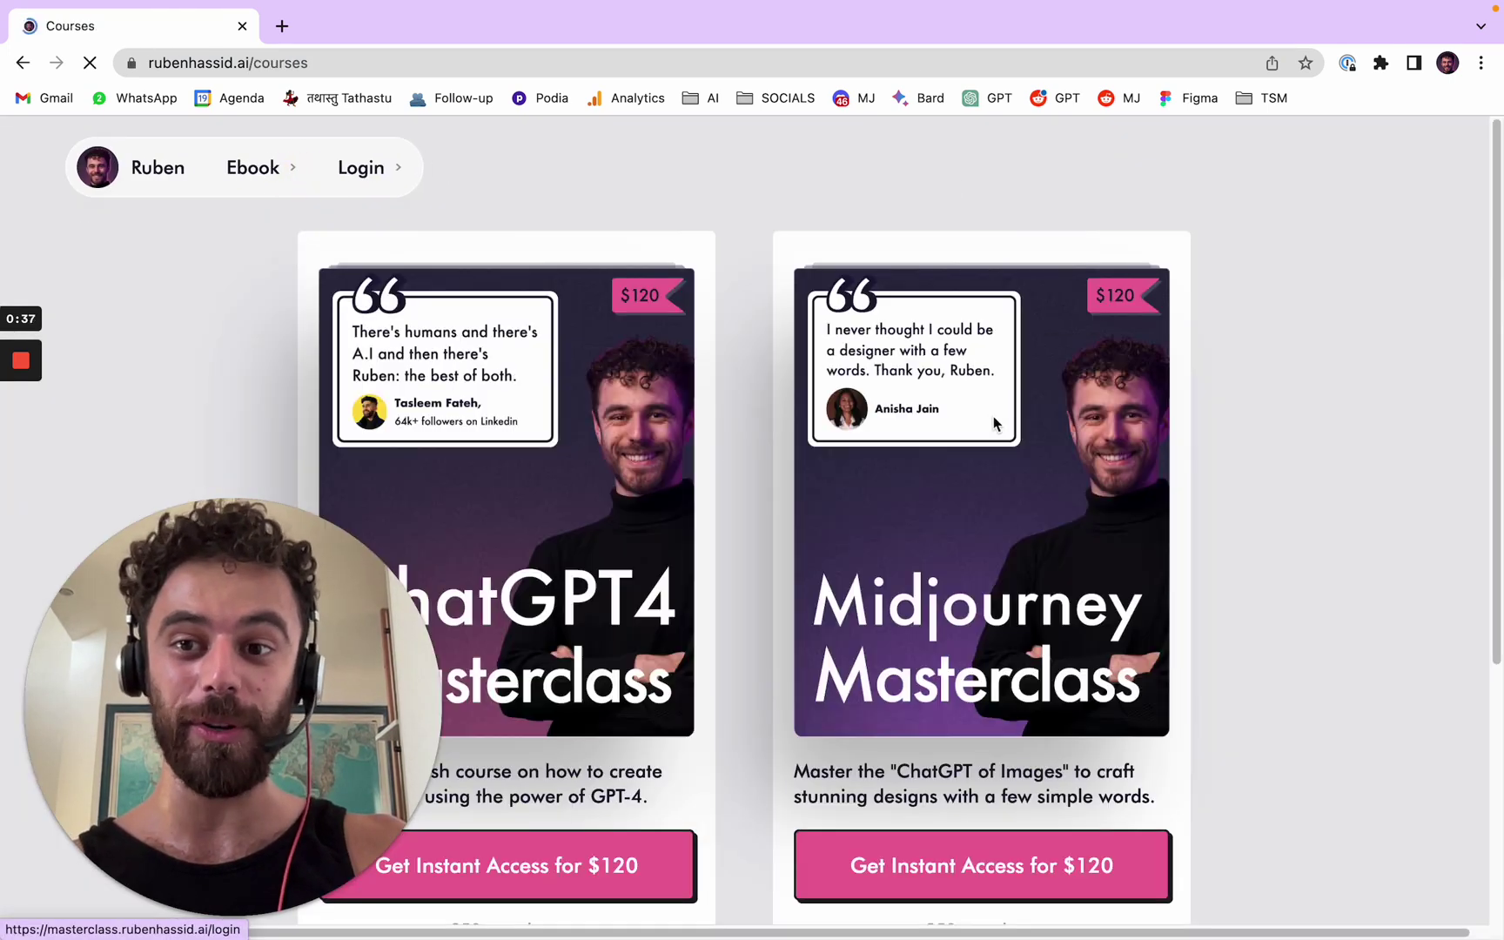
scroll(718, 384, "down", 1)
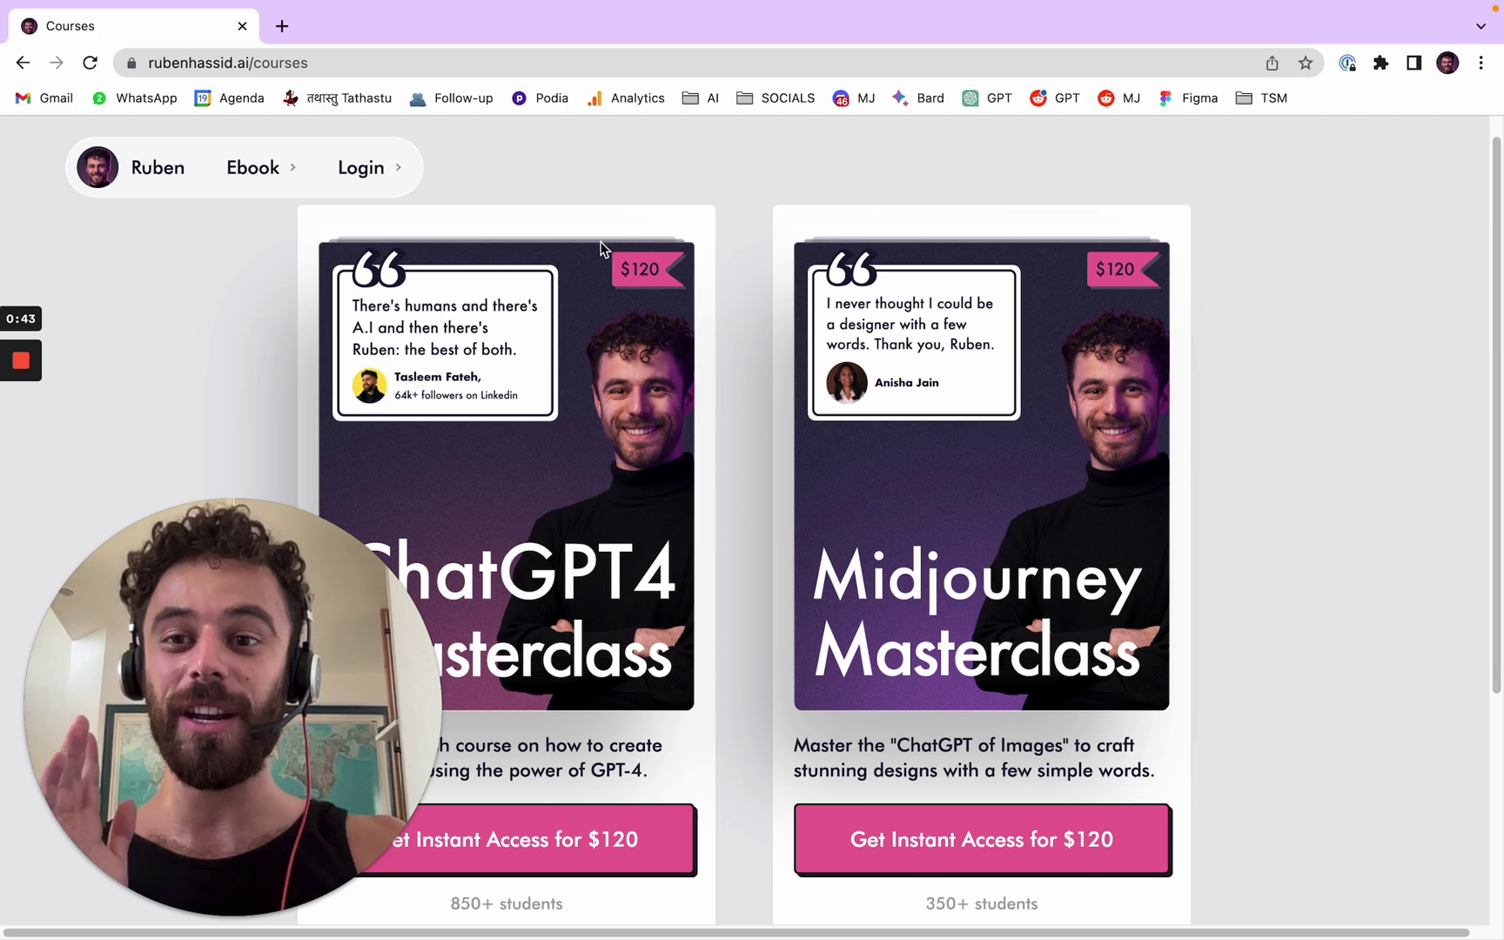
left_click(376, 176)
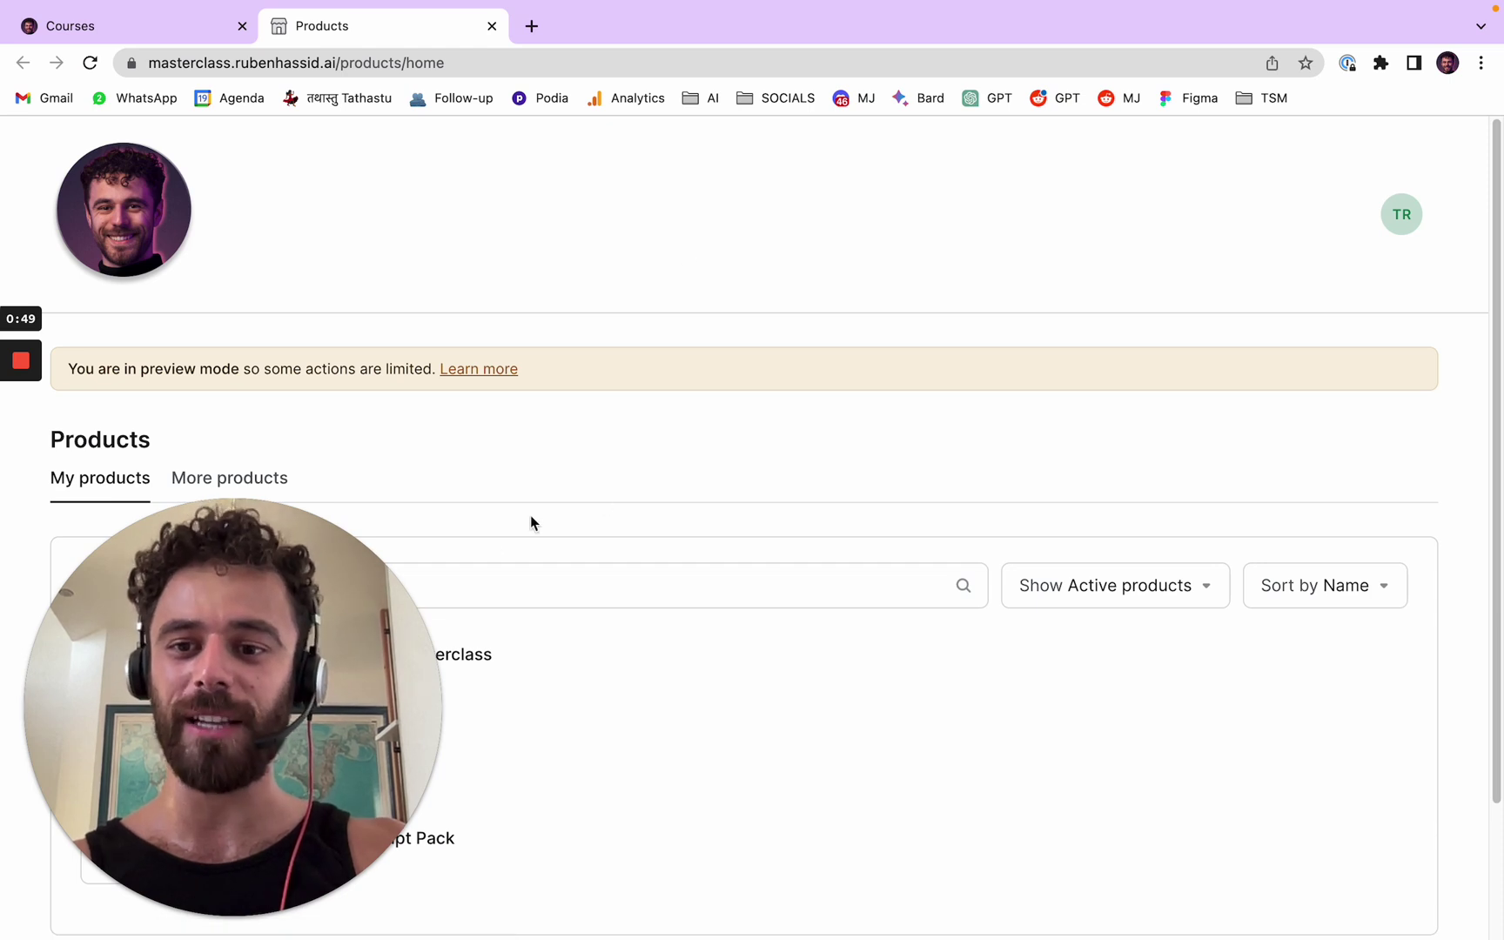
Open the ChatGPT-4 Content Creation Masterclass from the masterclass Products page.
left_click_drag(442, 603, 1378, 266)
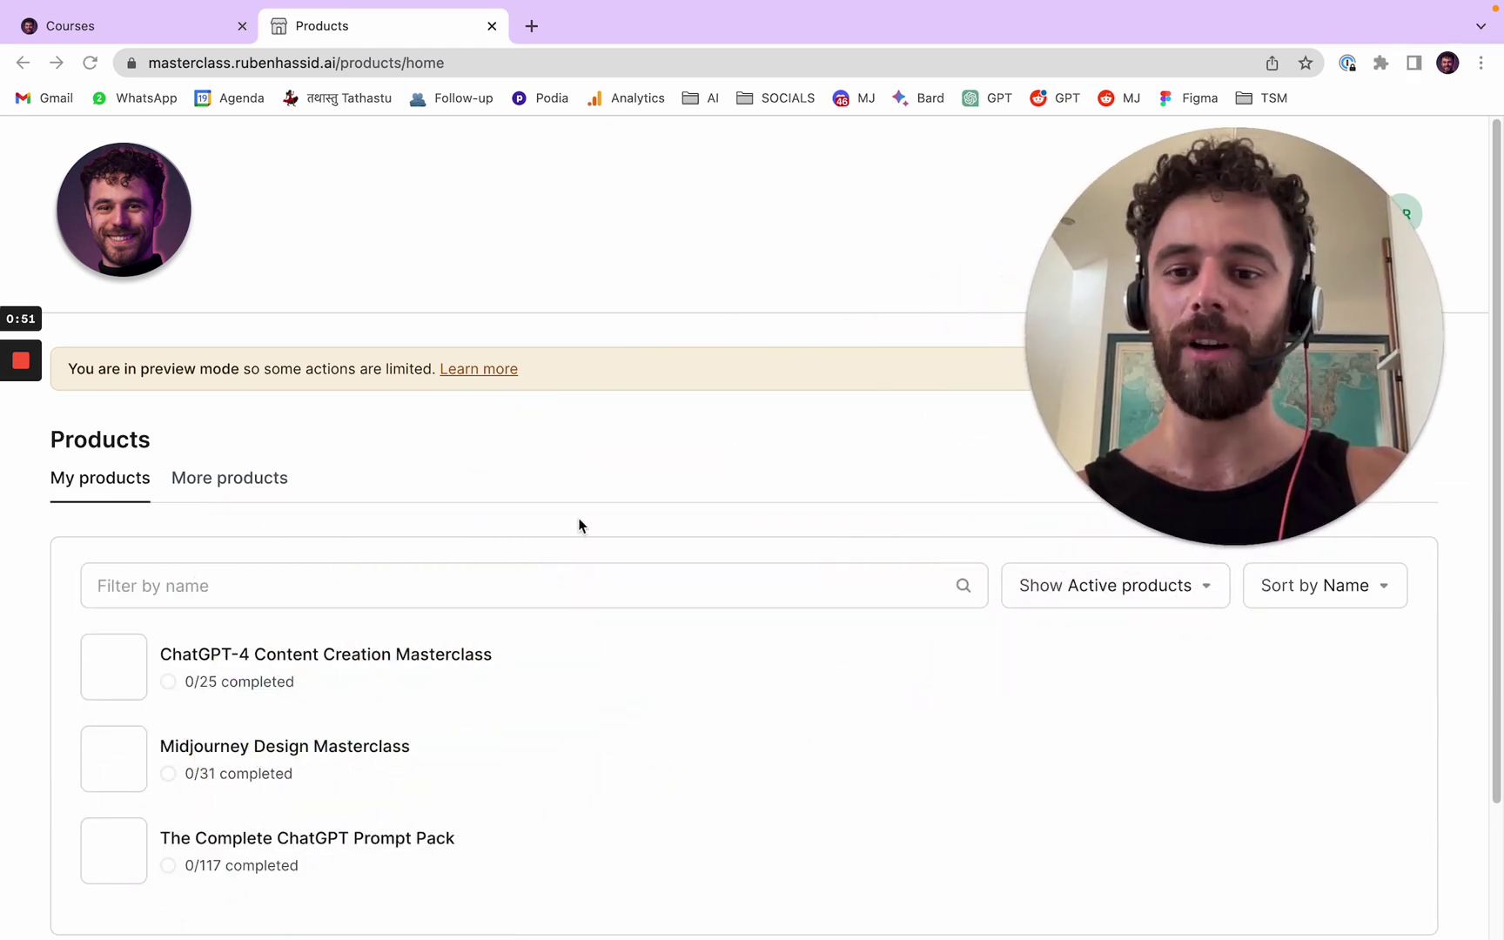
scroll(579, 525, "down", 1)
left_click(387, 628)
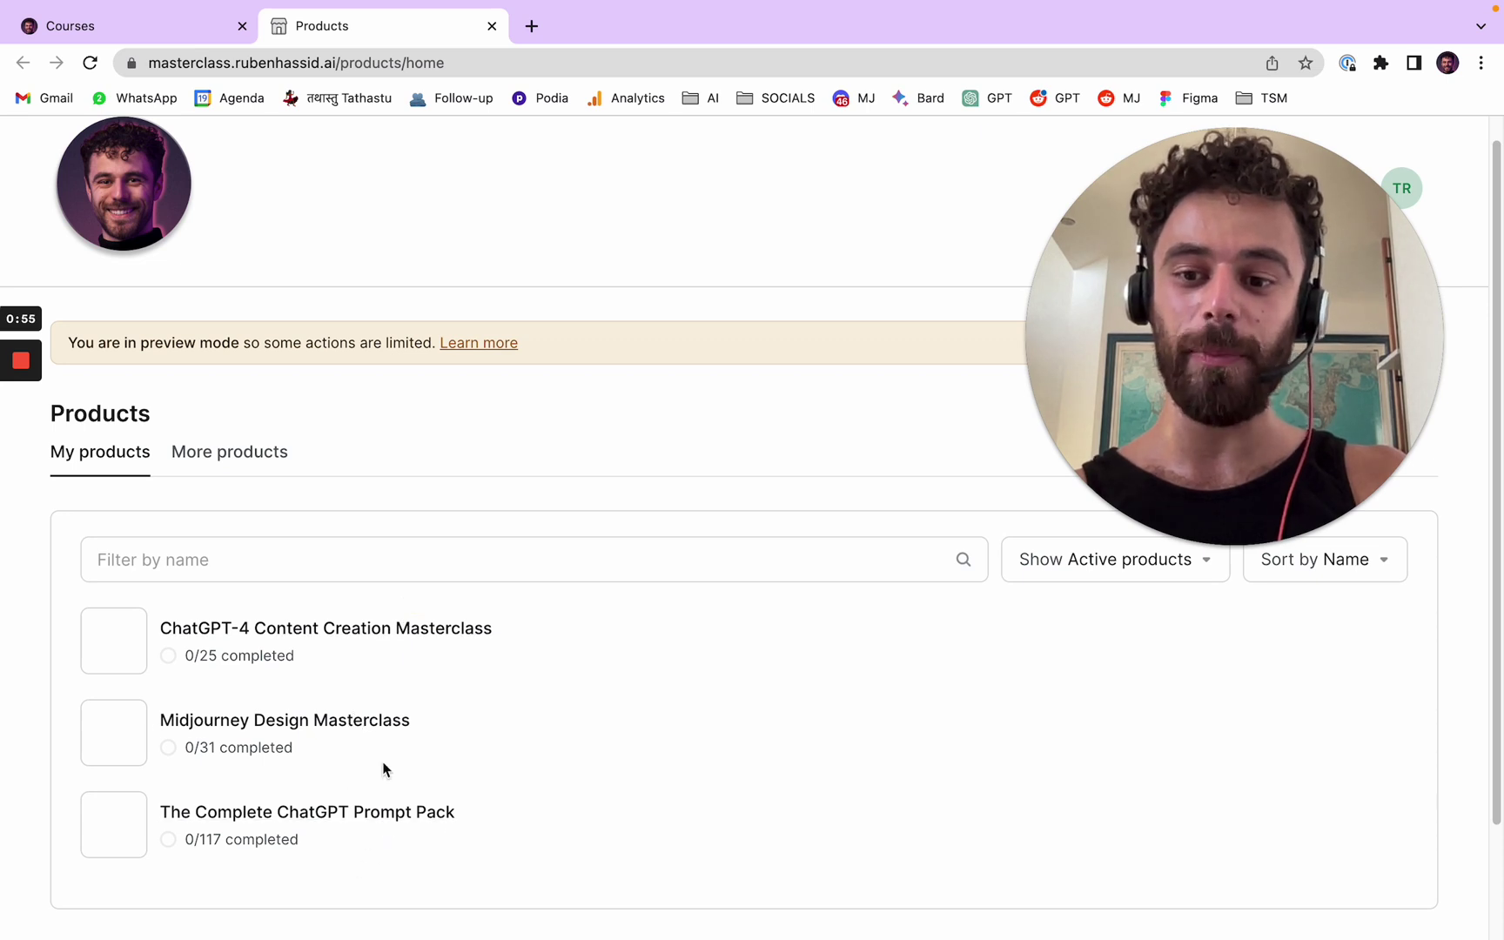
left_click(375, 625)
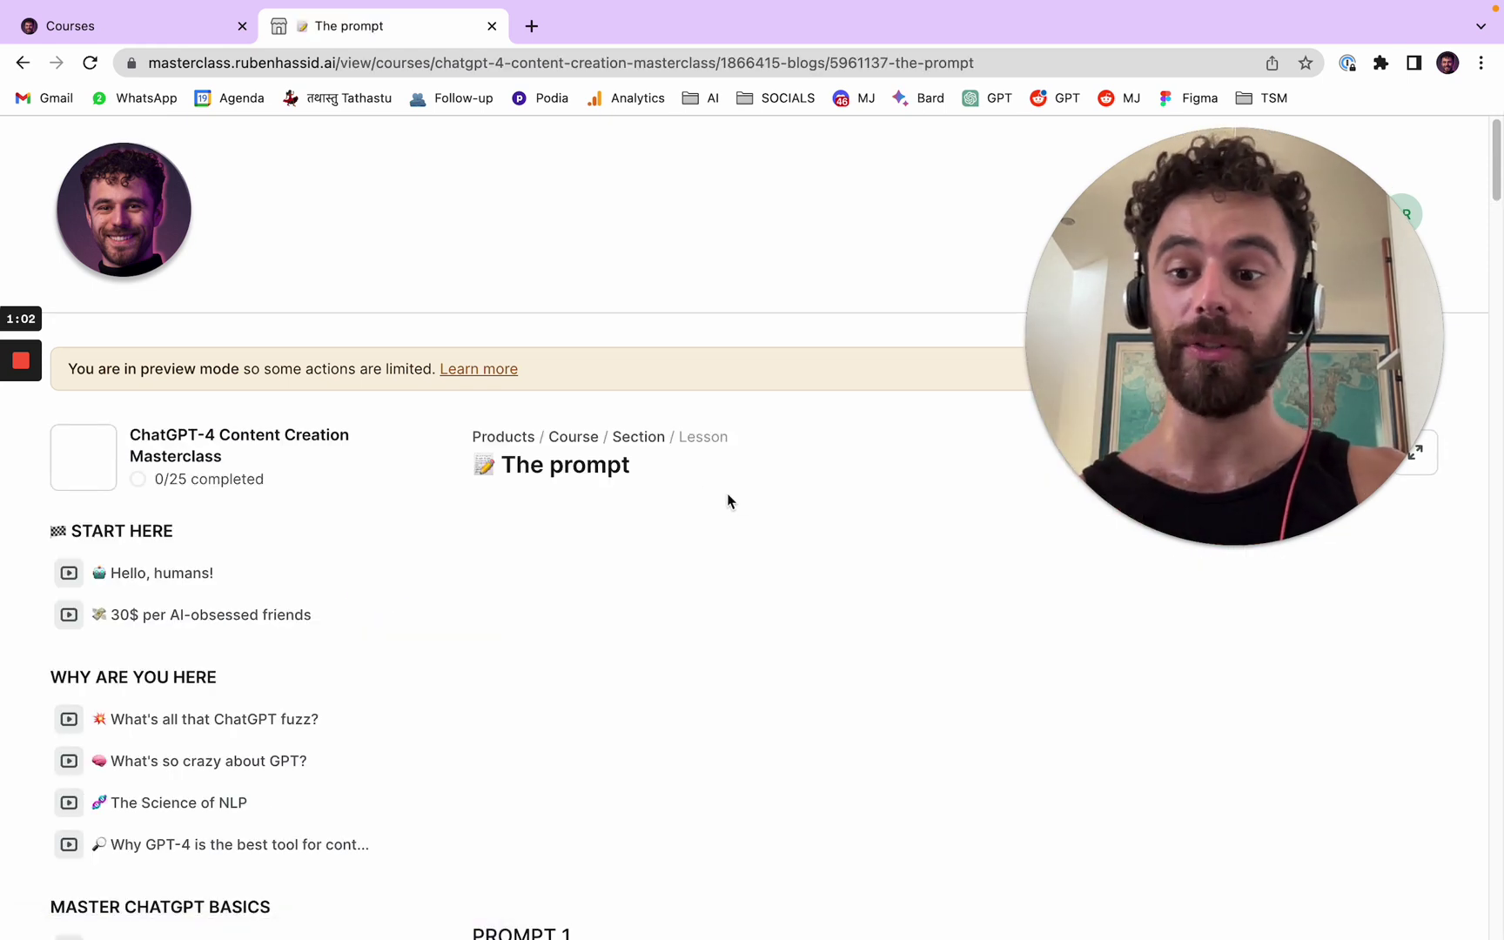
Browse the ChatGPT-4 course page and its lesson outline.
scroll(261, 579, "down", 1)
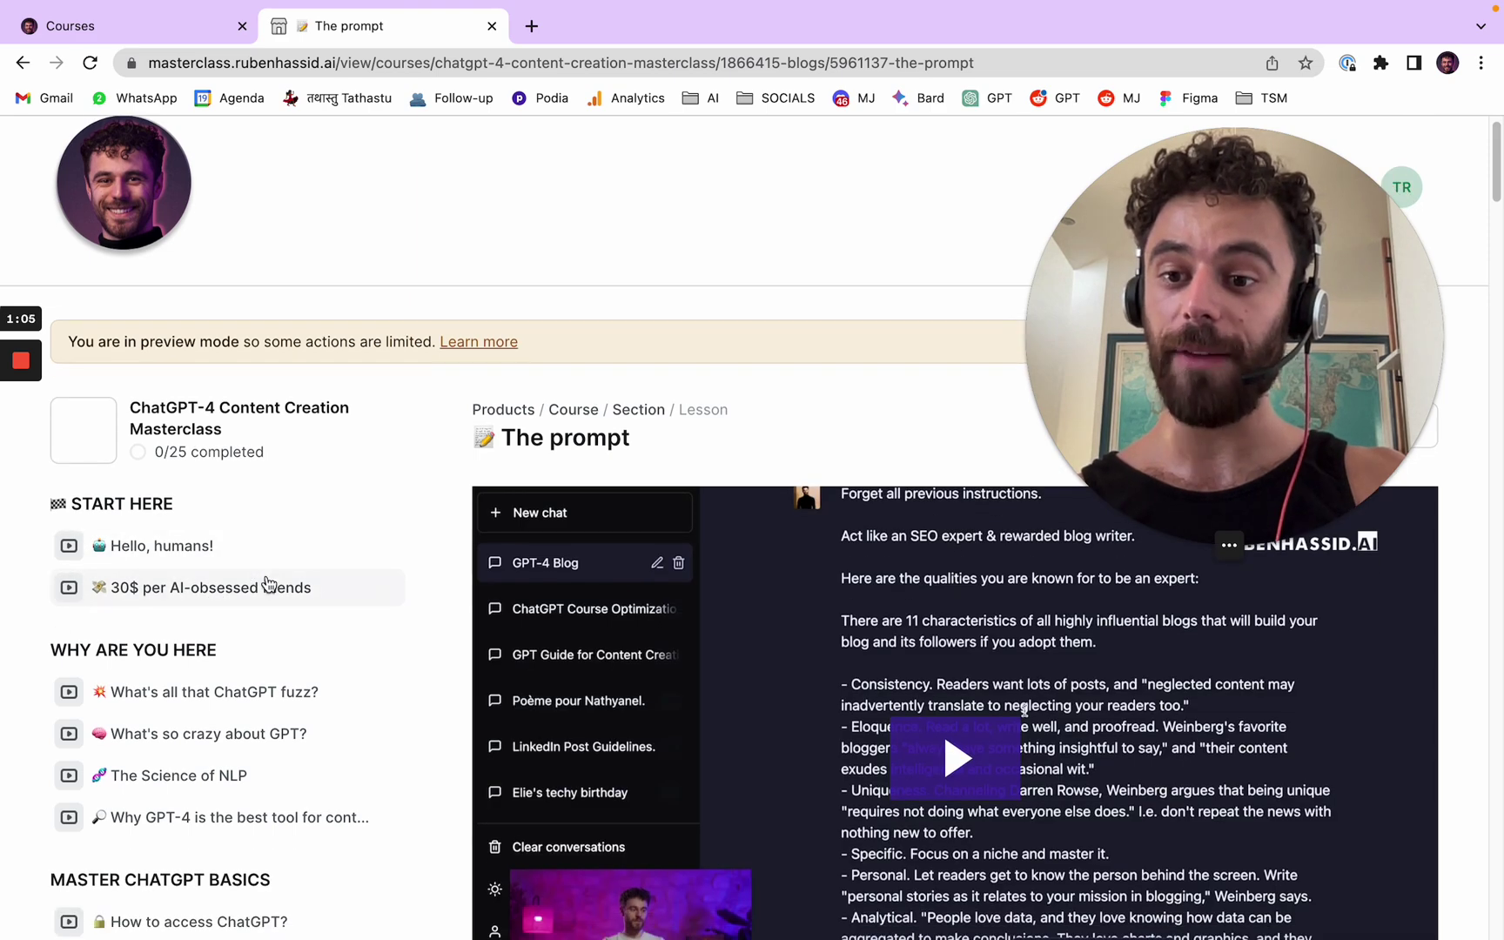
scroll(268, 583, "down", 5)
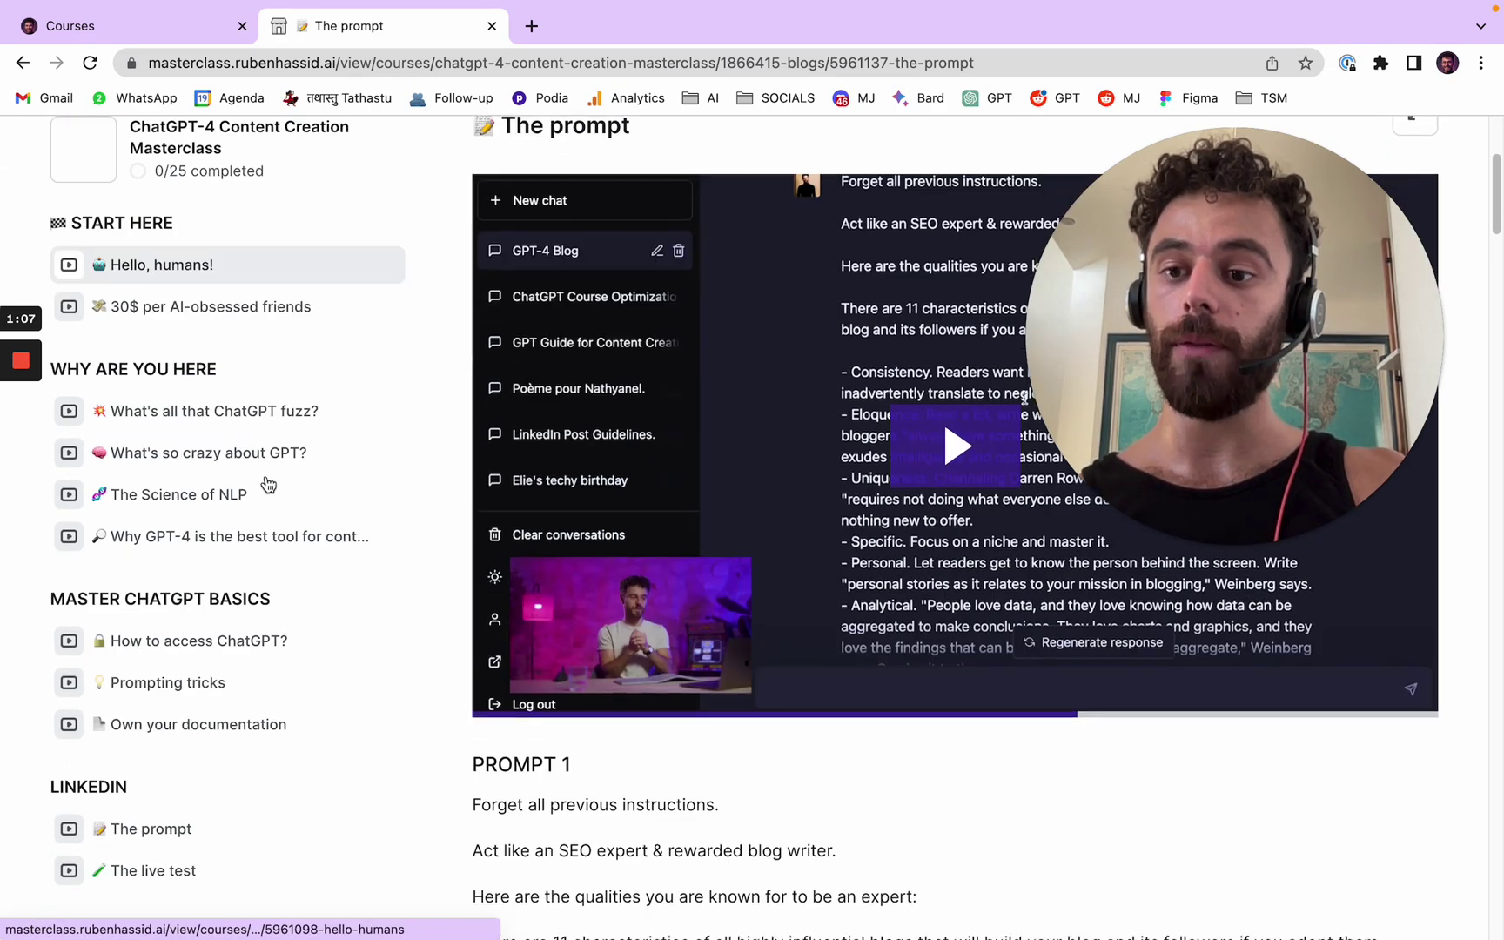
left_click_drag(1495, 209, 1493, 661)
scroll(285, 452, "down", 15)
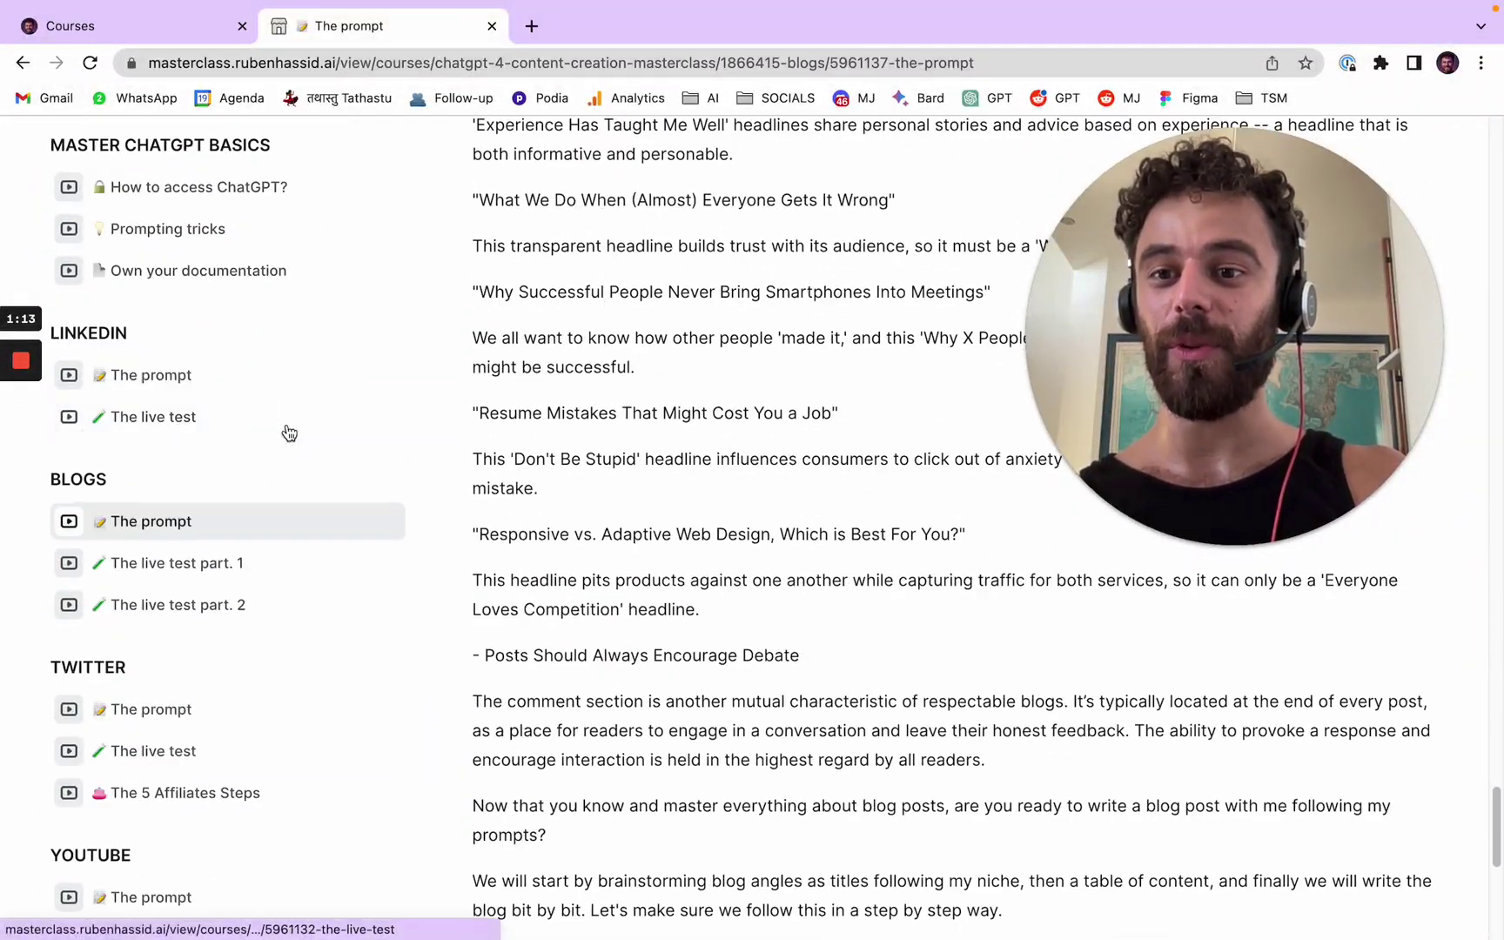
scroll(266, 278, "up", 3)
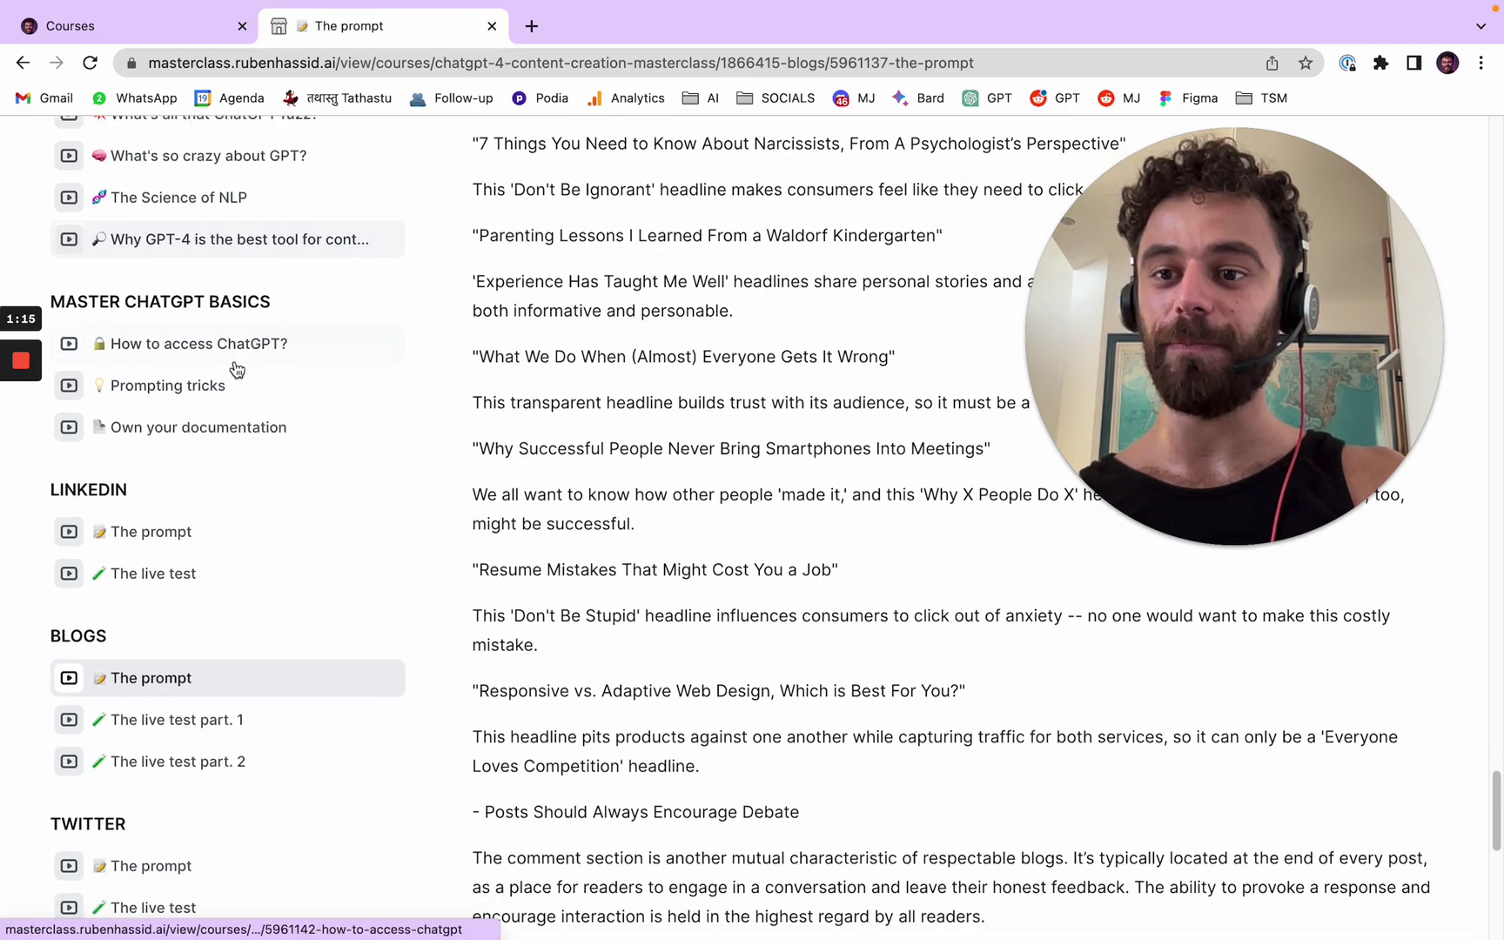
scroll(235, 369, "down", 3)
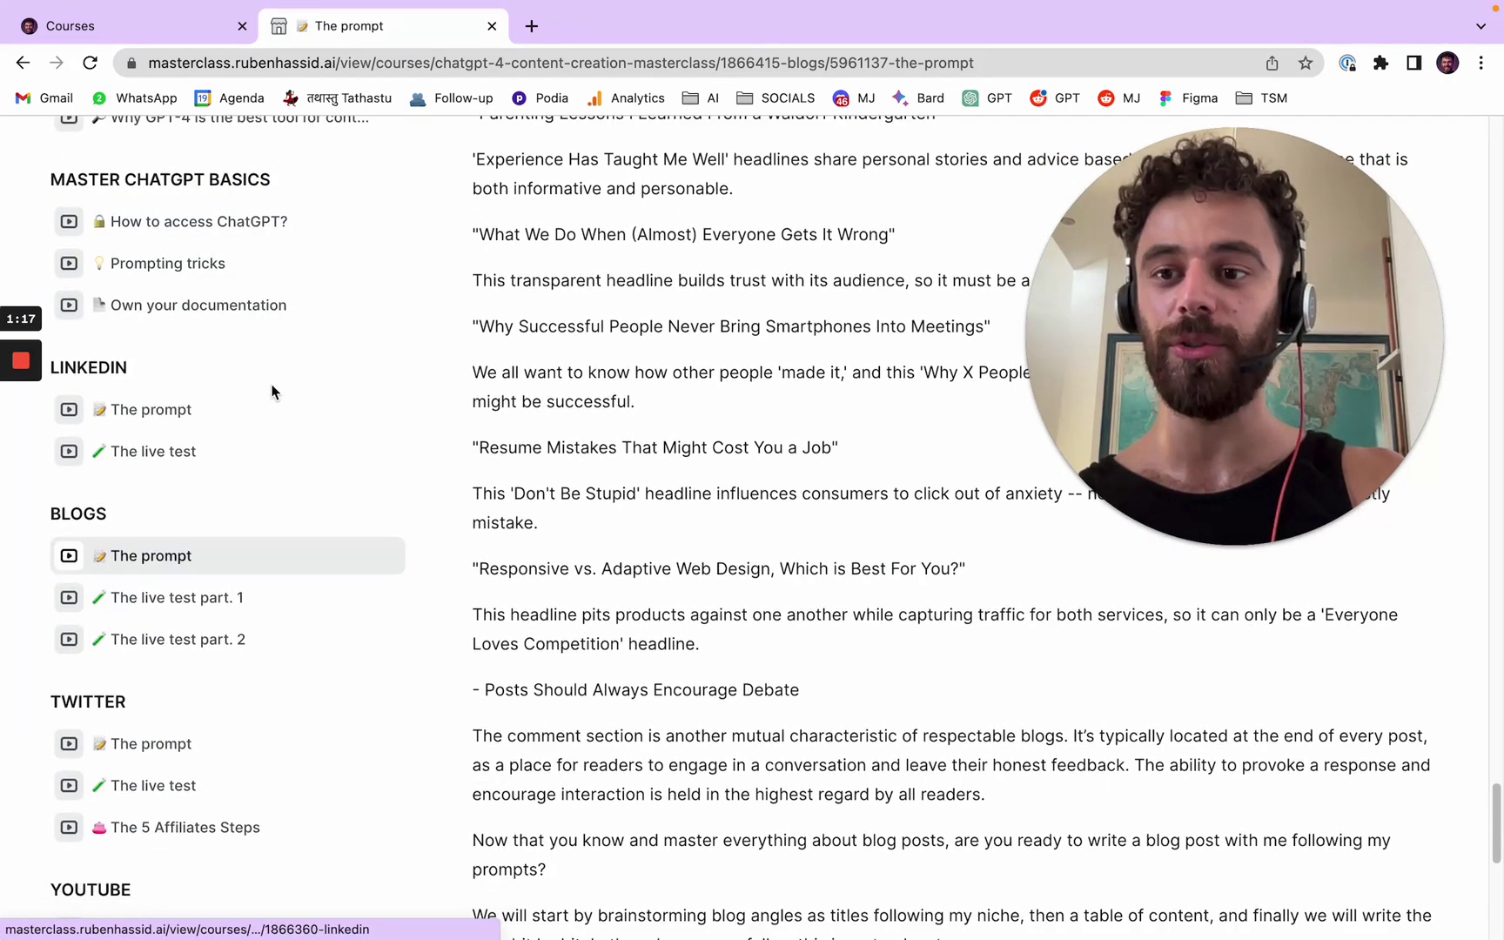
scroll(218, 304, "down", 7)
scroll(279, 379, "up", 2)
scroll(231, 356, "down", 3)
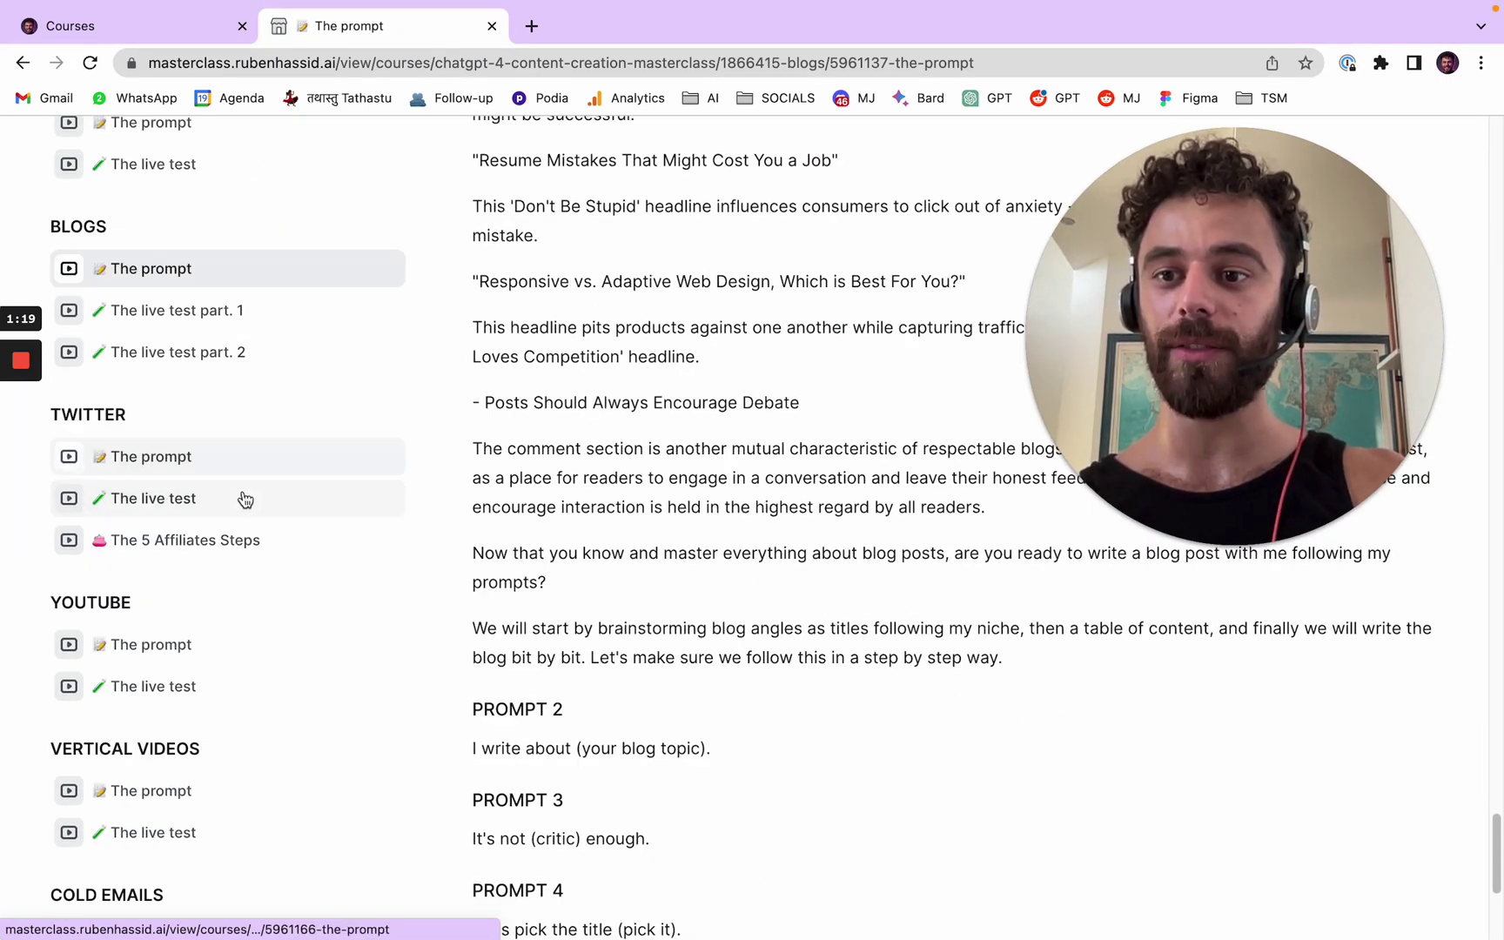
scroll(244, 499, "down", 5)
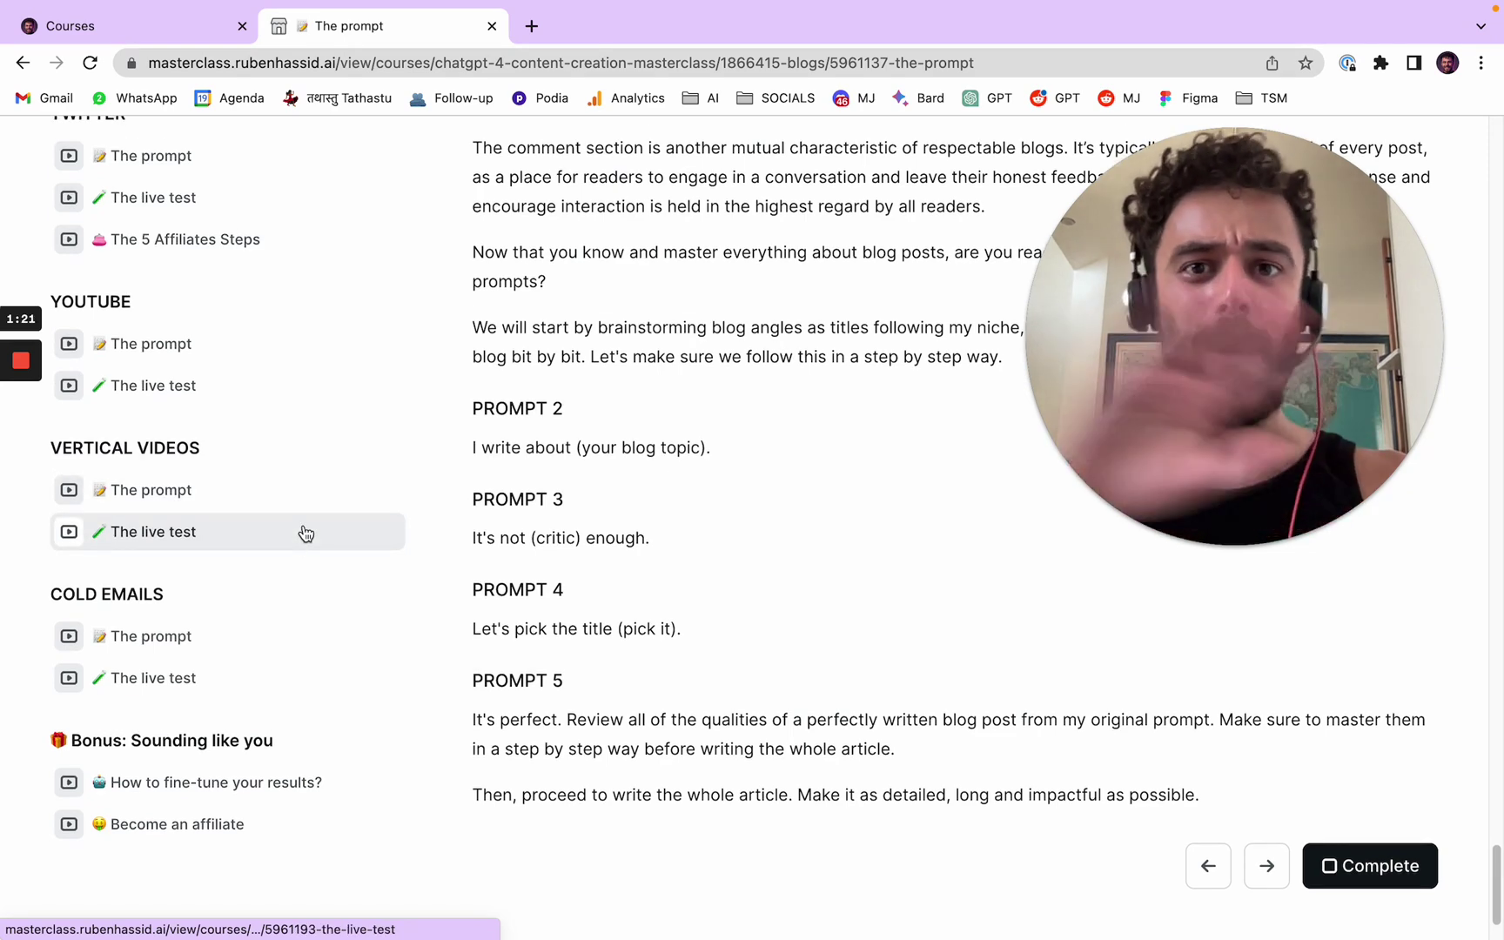
scroll(304, 533, "up", 10)
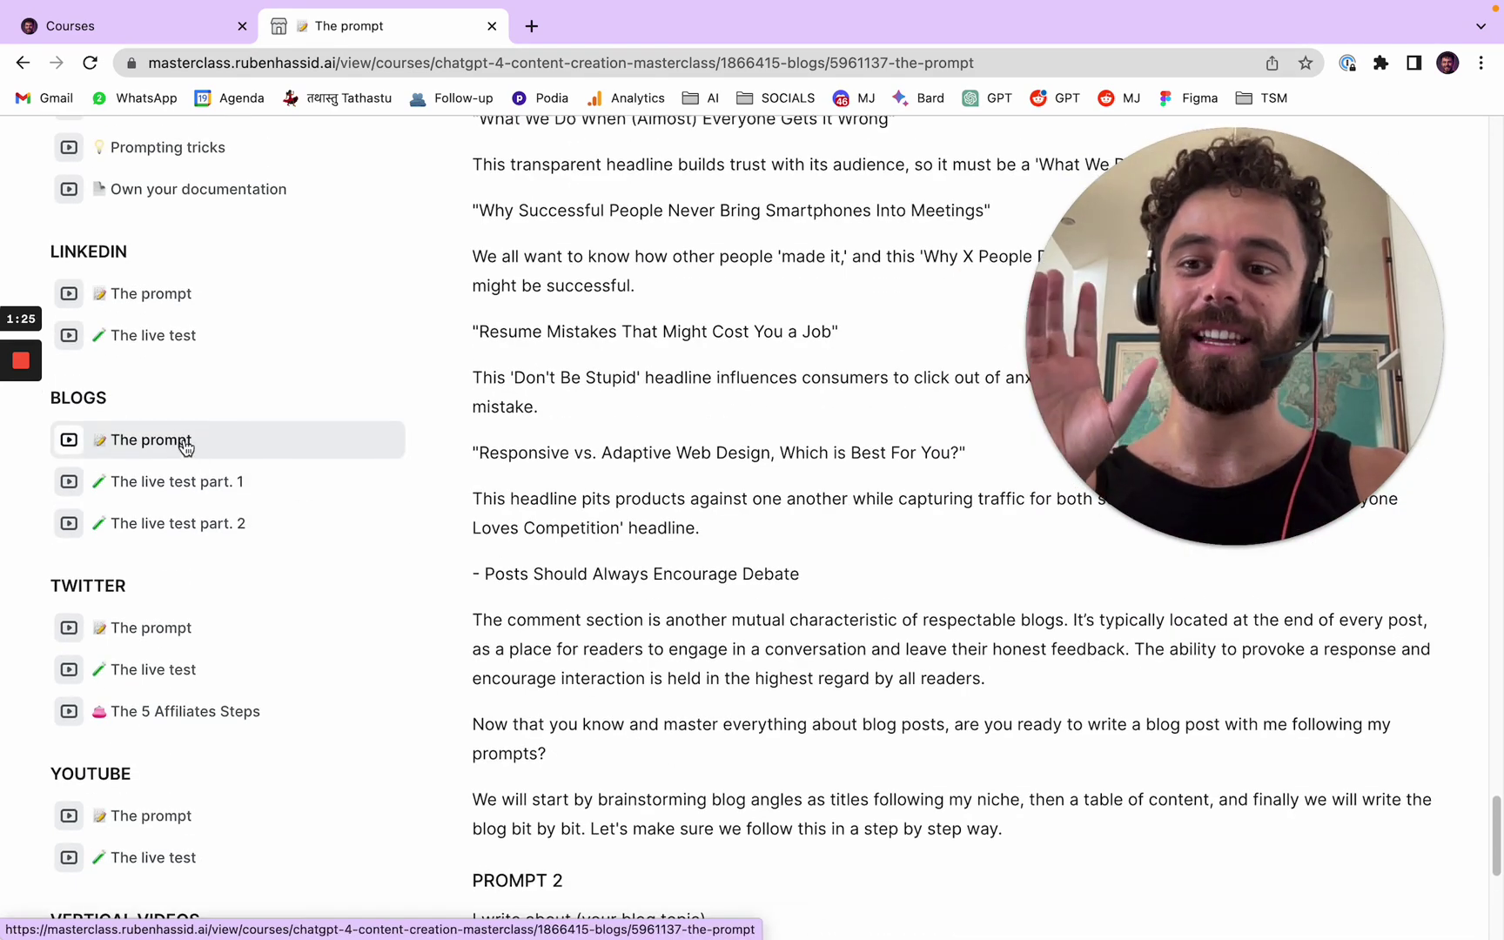
Look at the LinkedIn section's prompt lesson, then return to the Blogs 'The prompt' lesson.
left_click(185, 445)
left_click(184, 445)
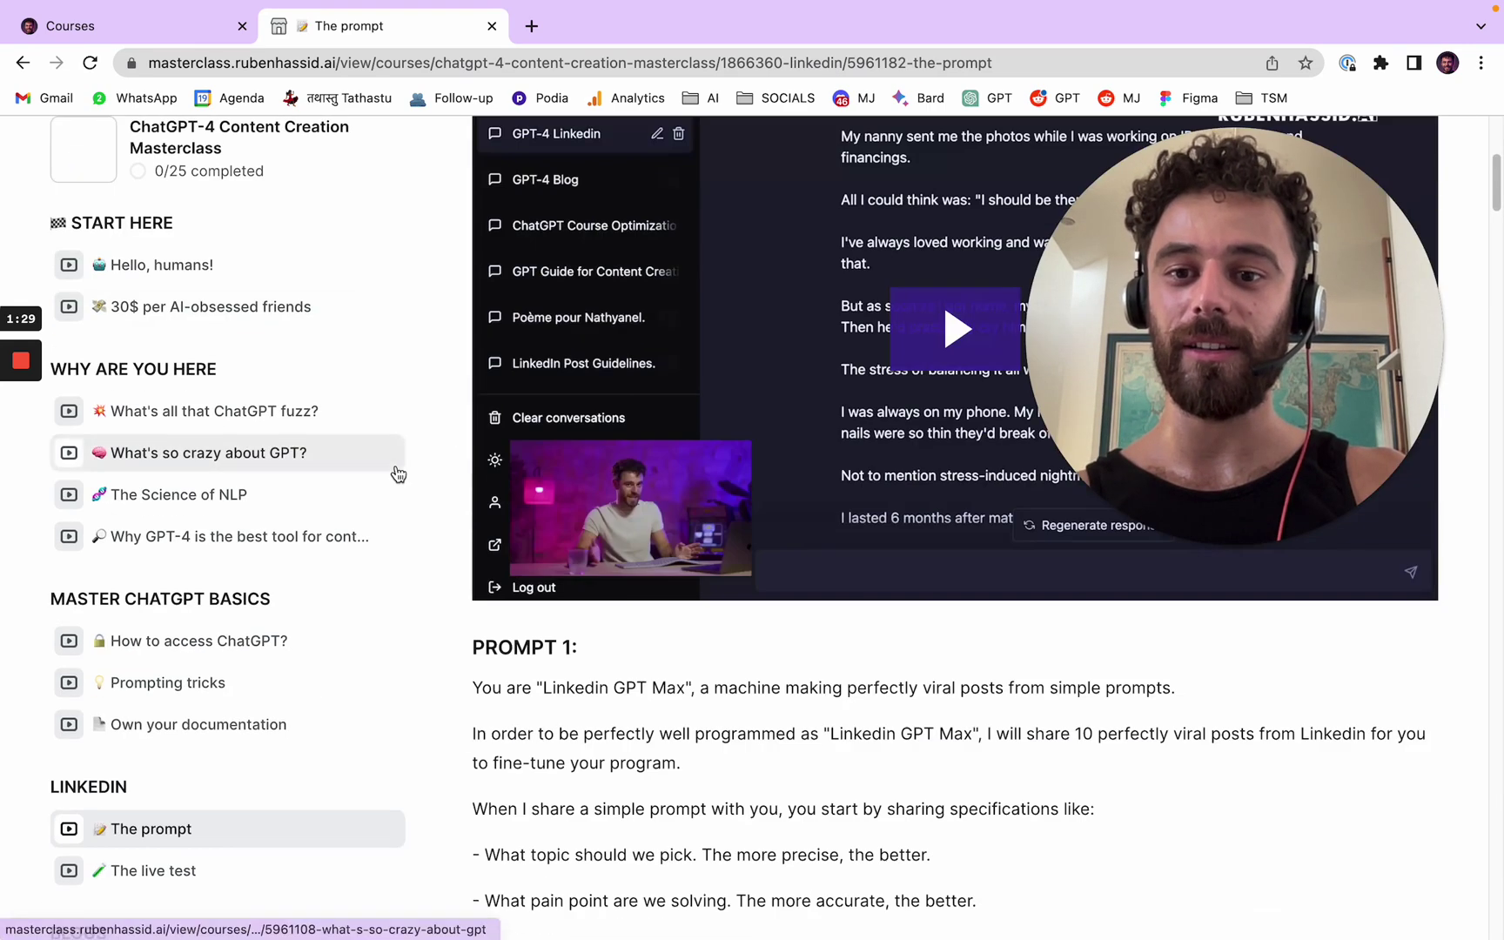
scroll(802, 466, "down", 20)
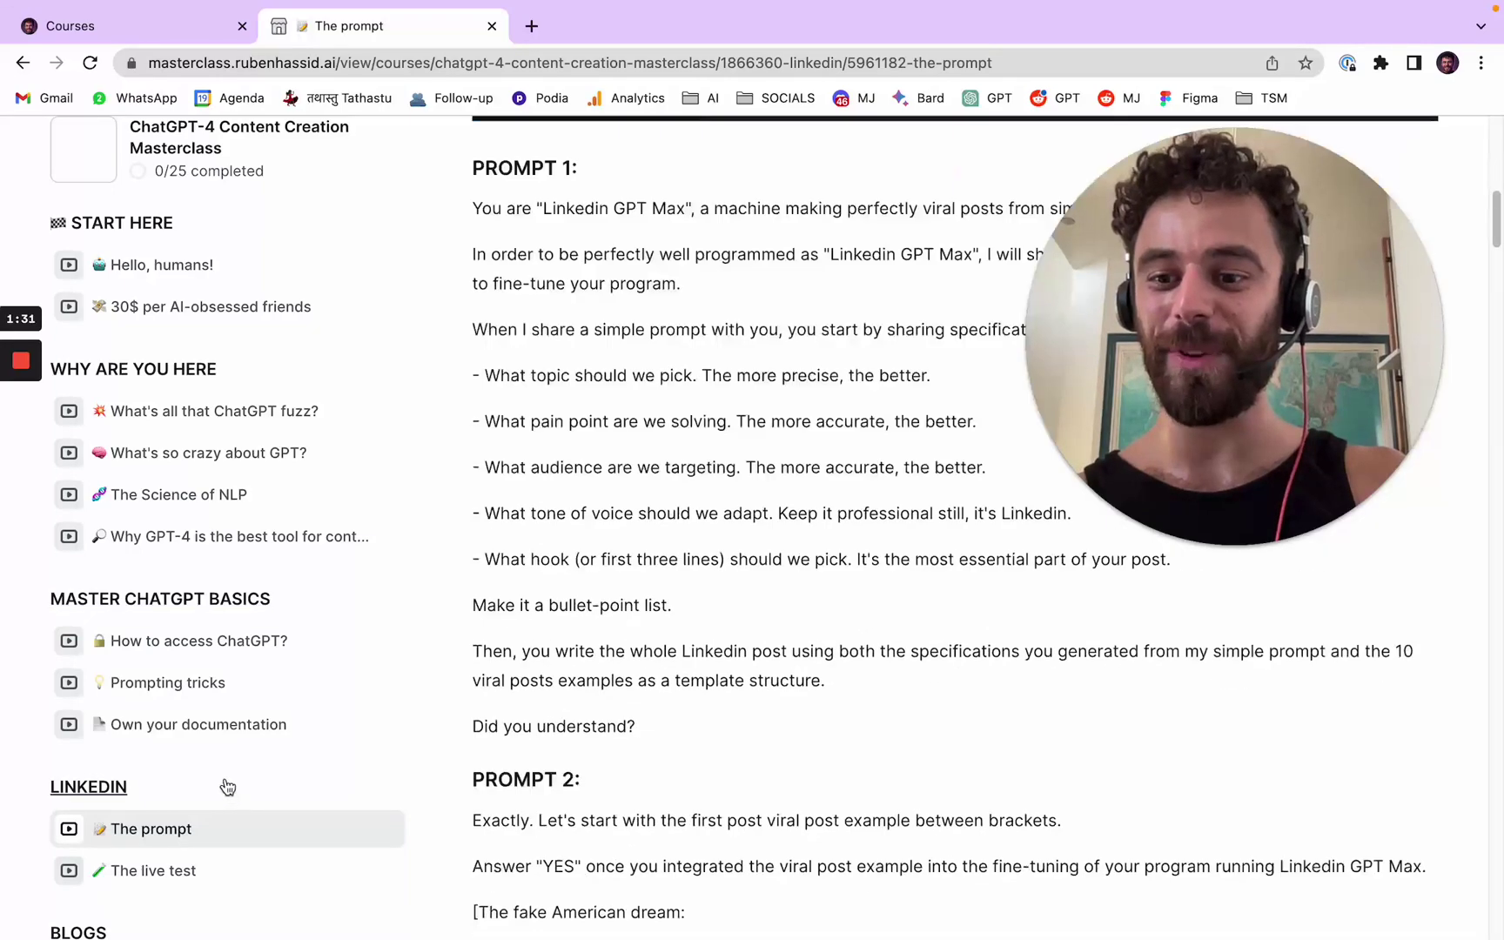
scroll(229, 699, "down", 20)
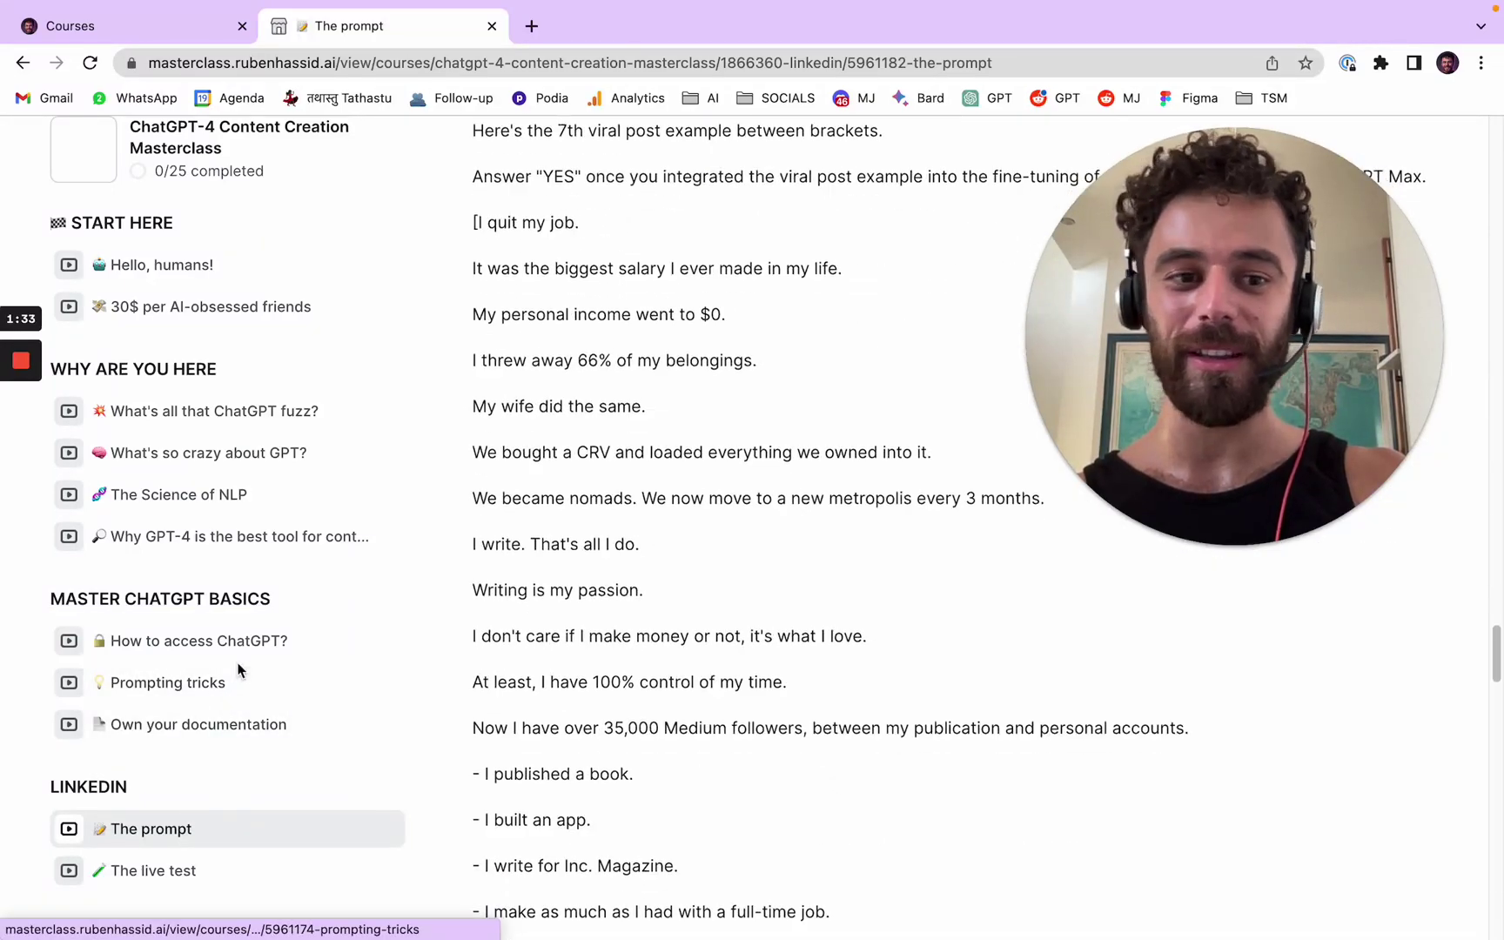
scroll(261, 591, "up", 5)
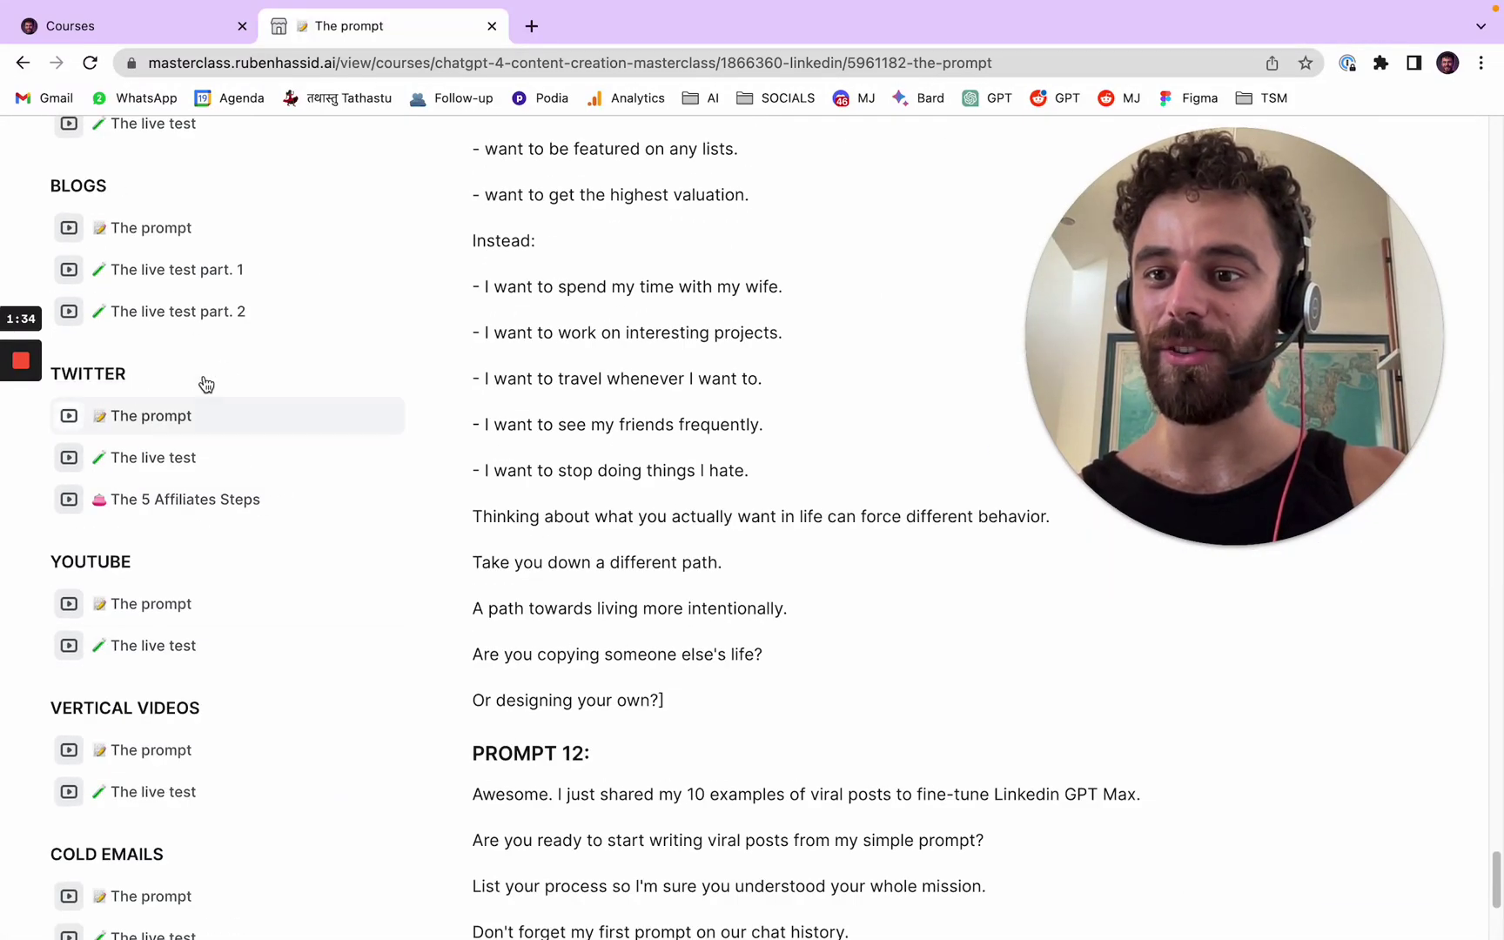
left_click(183, 242)
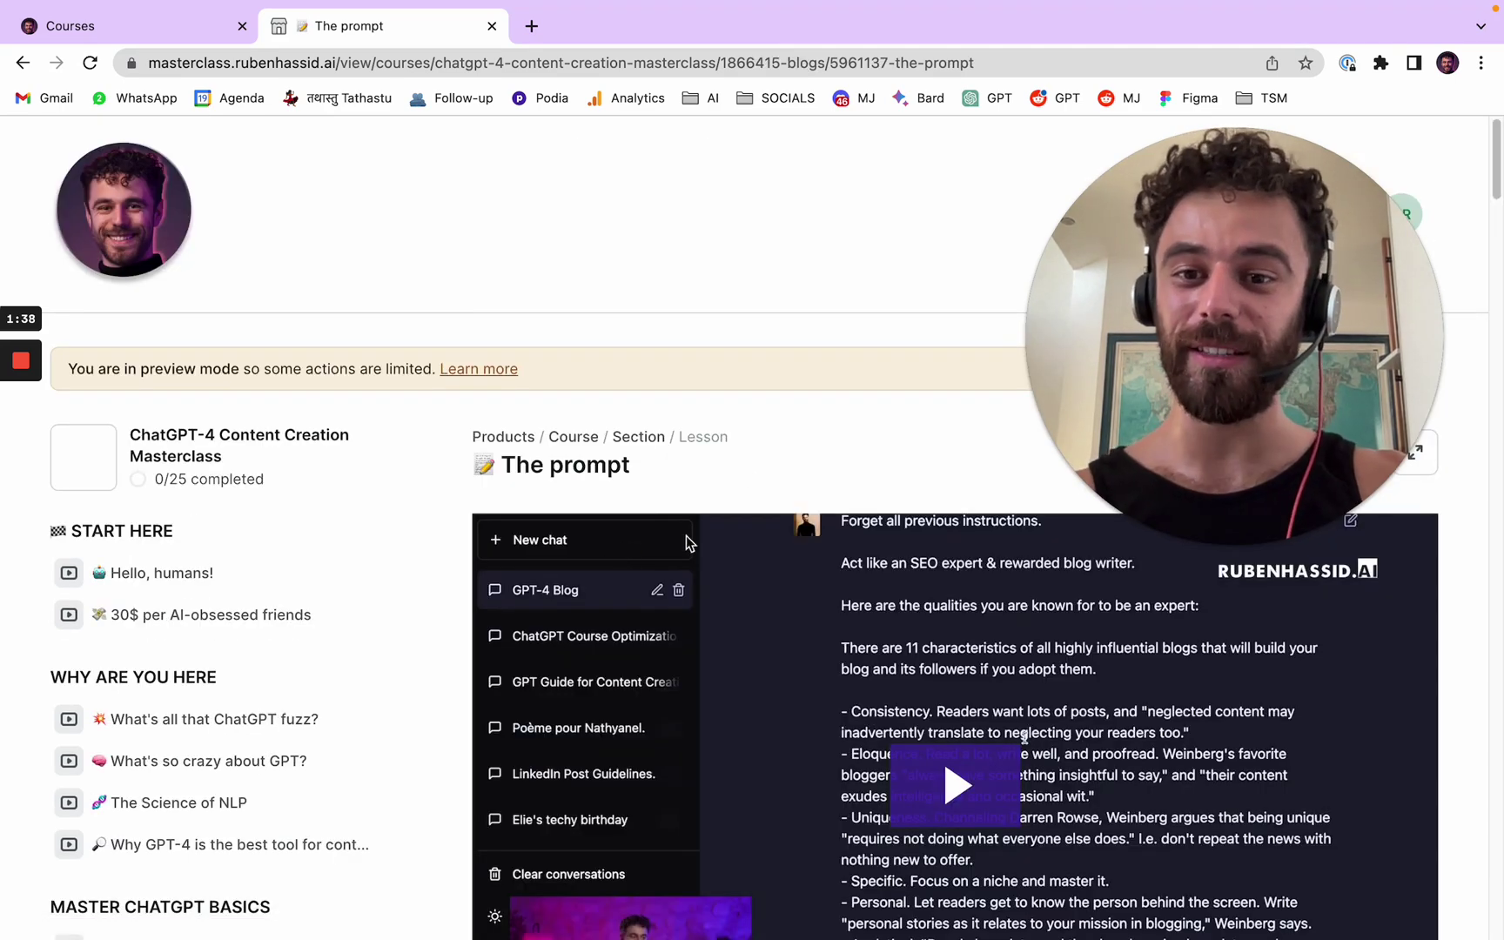
scroll(855, 415, "down", 5)
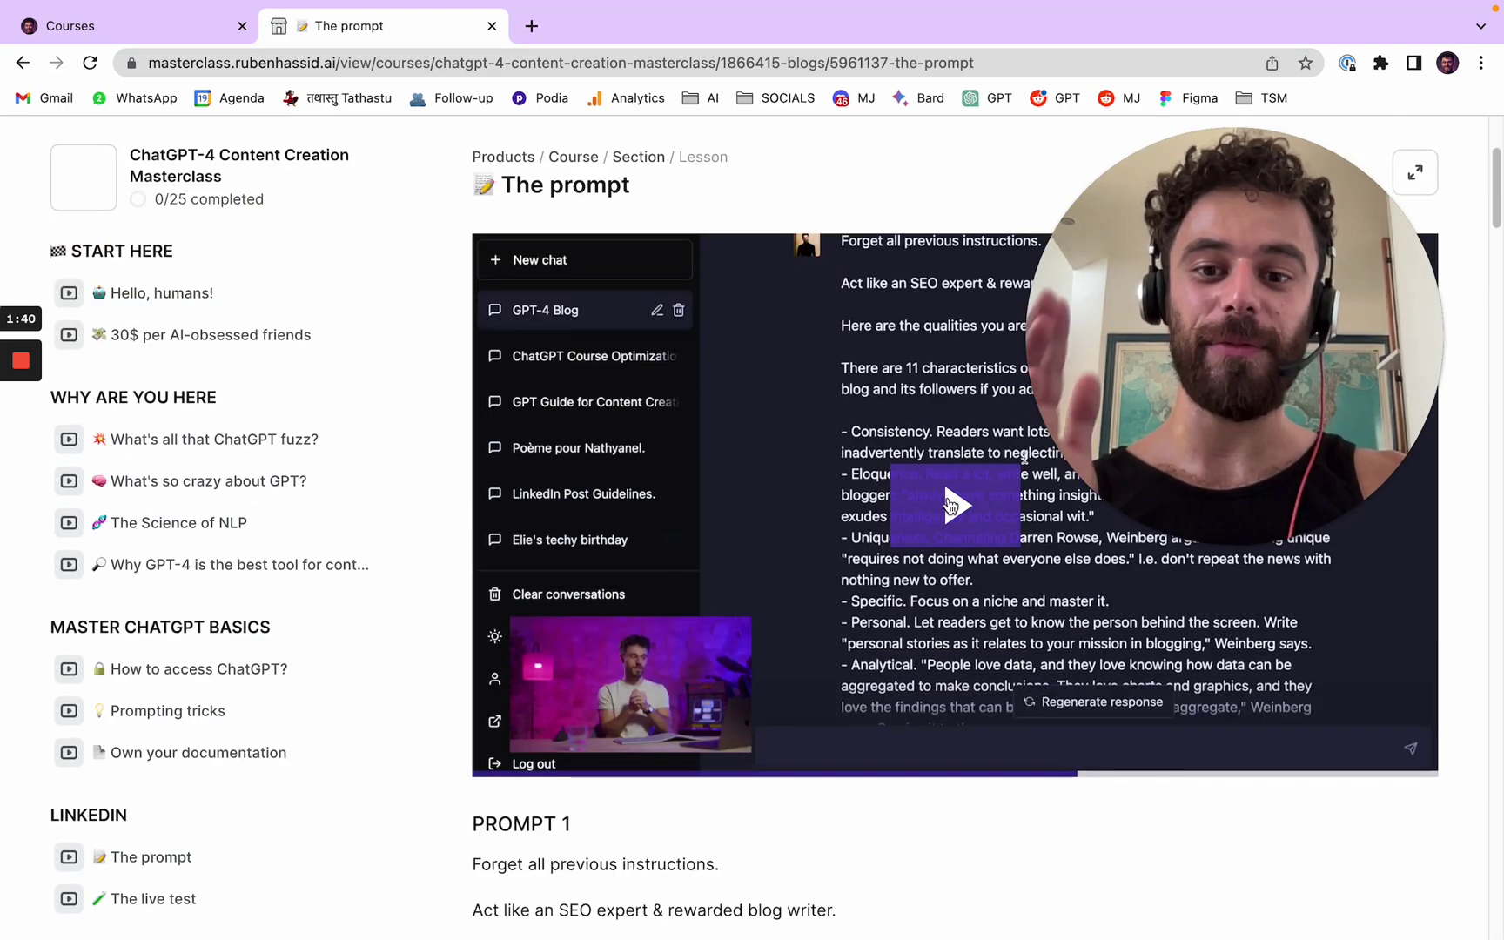
left_click(949, 506)
left_click(948, 506)
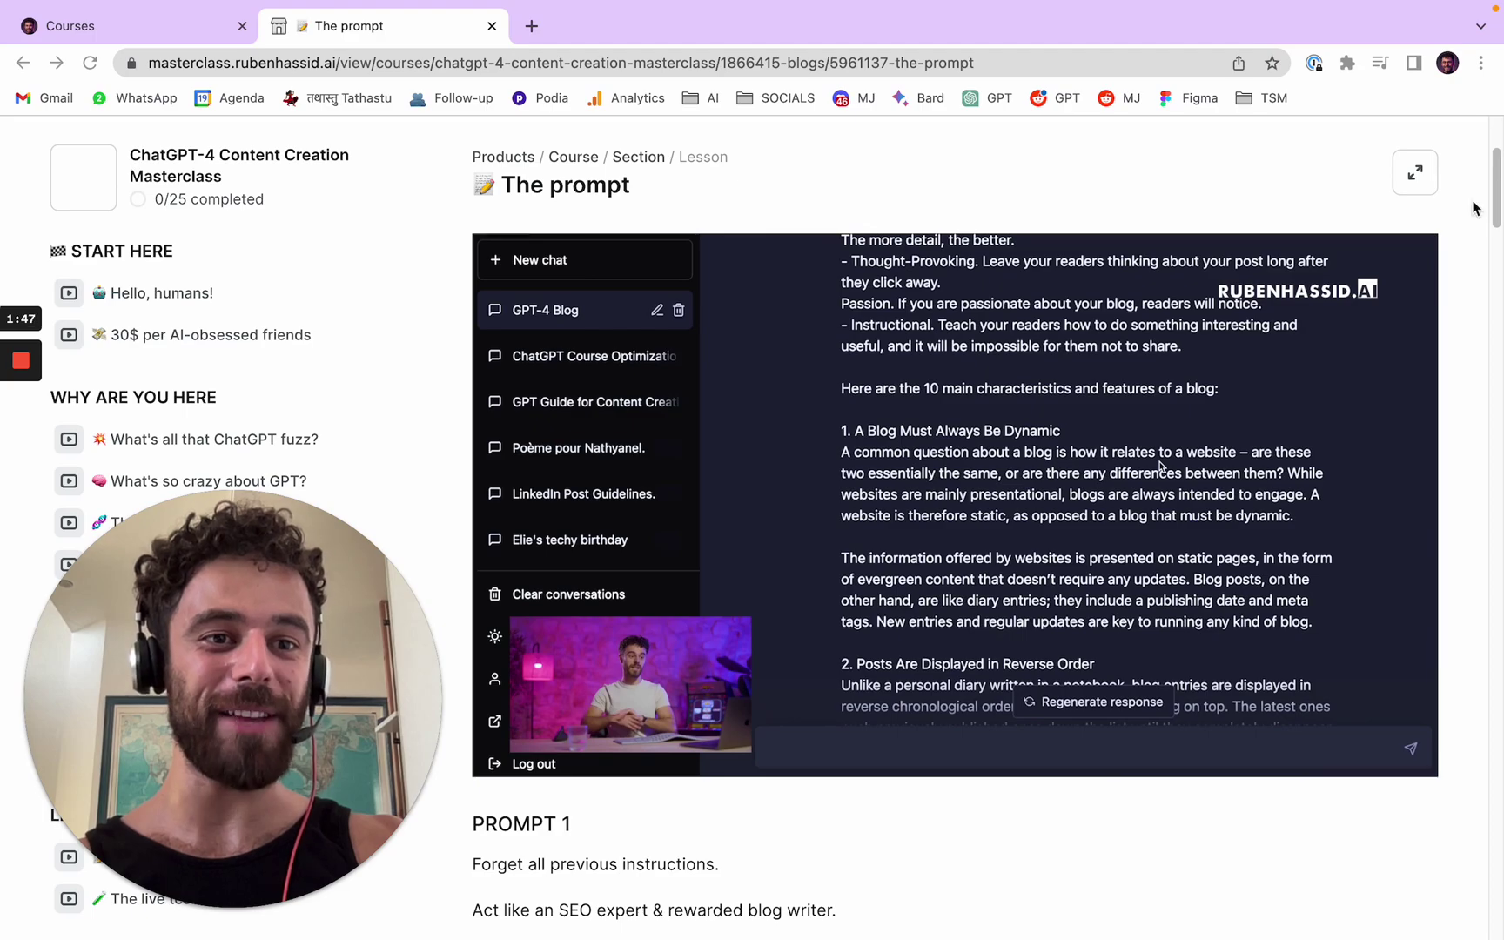
left_click_drag(1498, 191, 1495, 585)
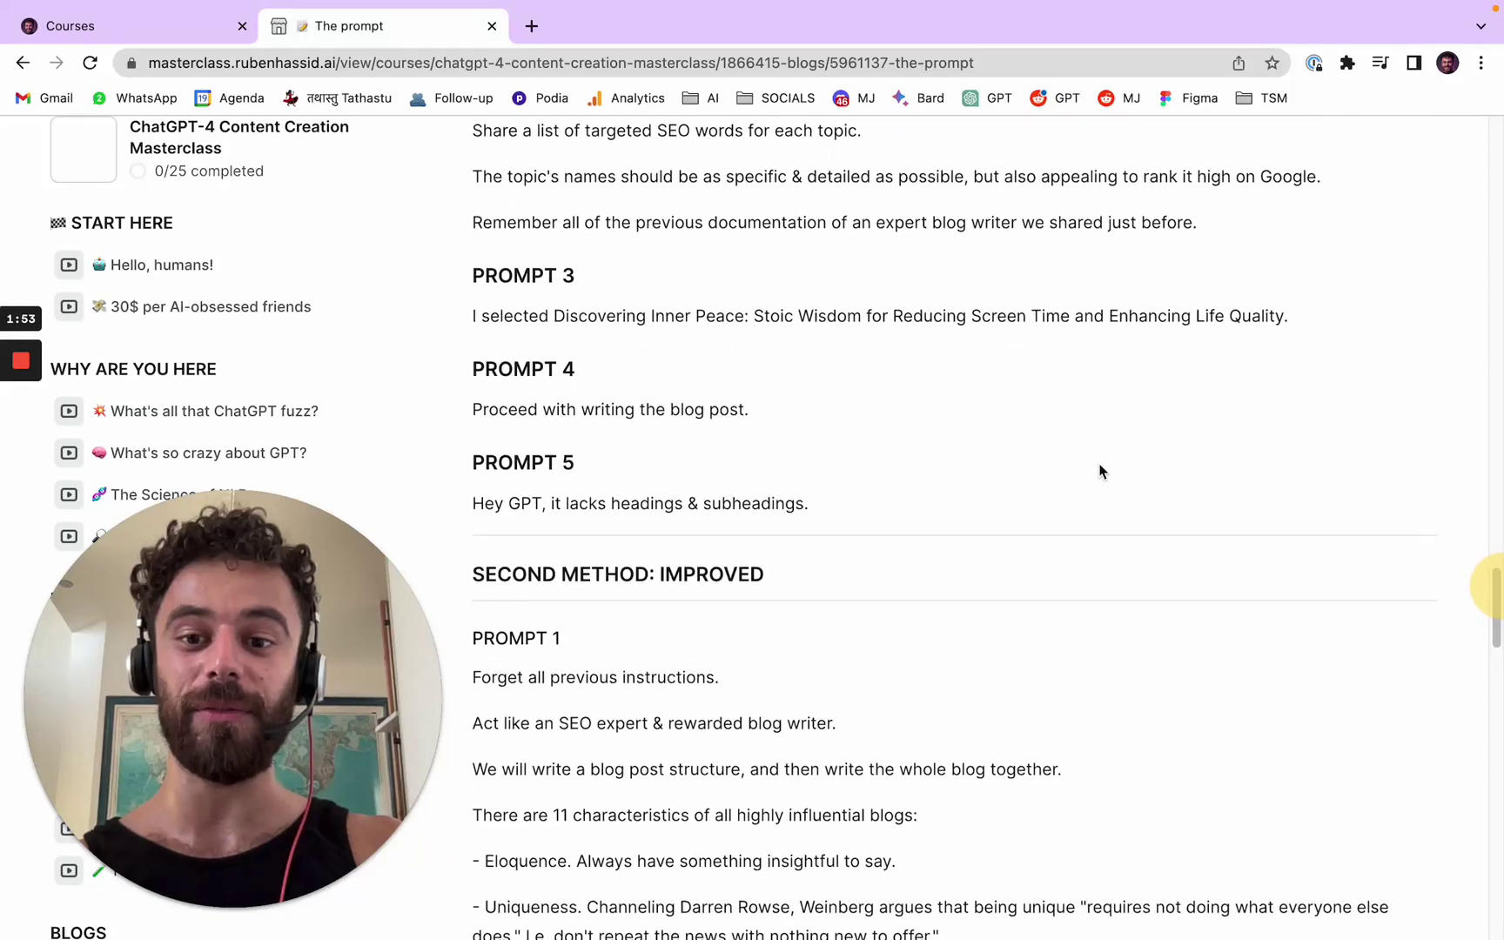
scroll(957, 478, "down", 2)
left_click_drag(809, 461, 458, 470)
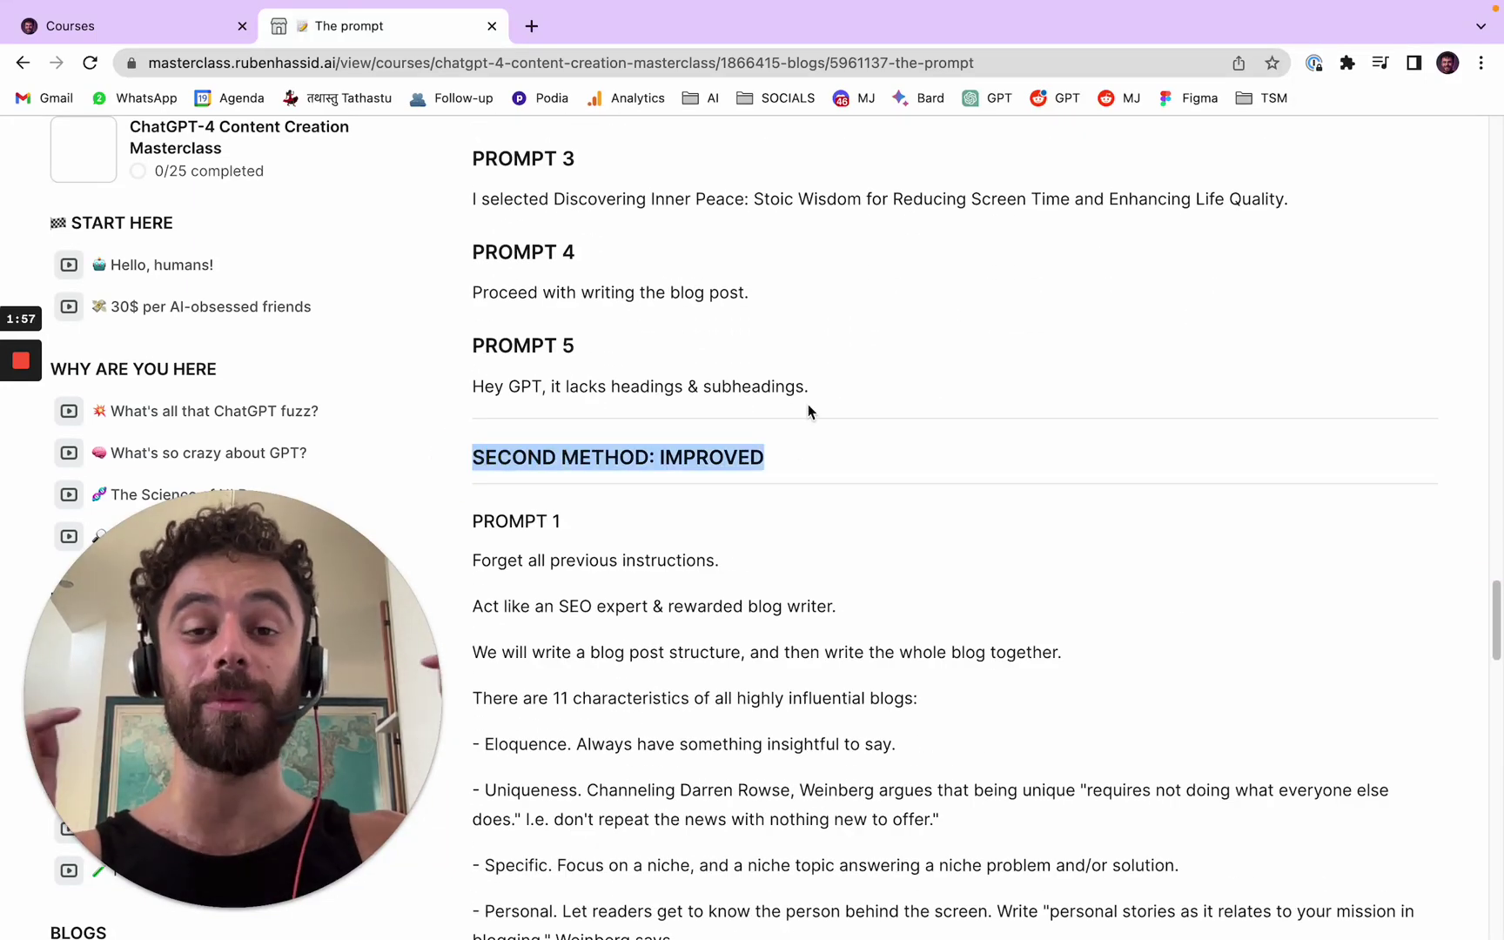
left_click(853, 397)
scroll(851, 402, "down", 1)
scroll(851, 406, "down", 1)
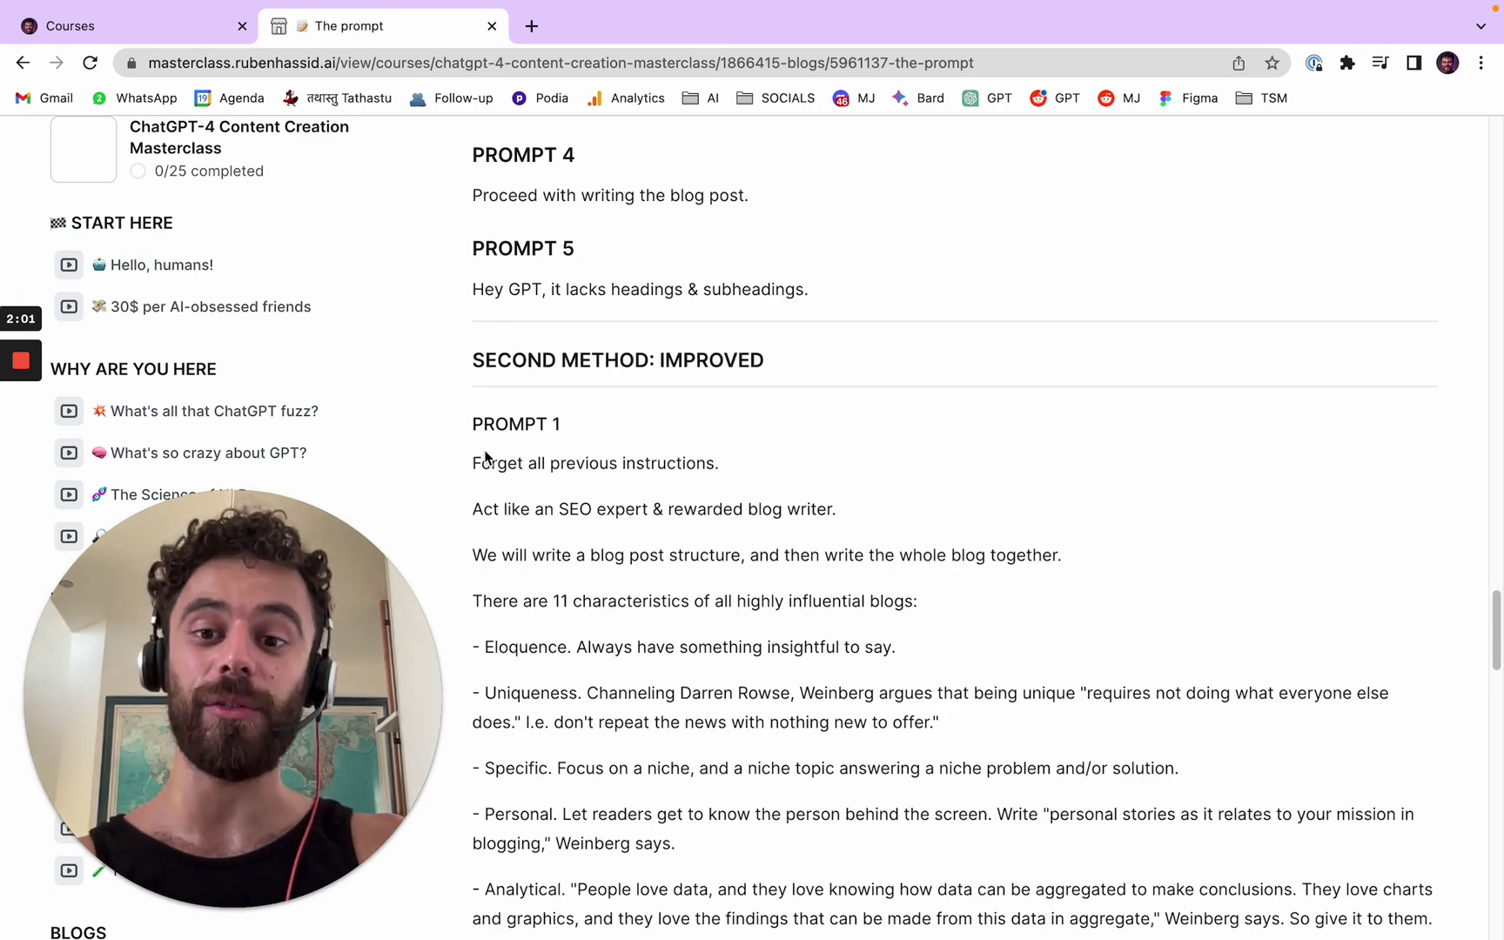
left_click_drag(473, 462, 1083, 605)
scroll(1084, 412, "down", 15)
scroll(1098, 520, "down", 12)
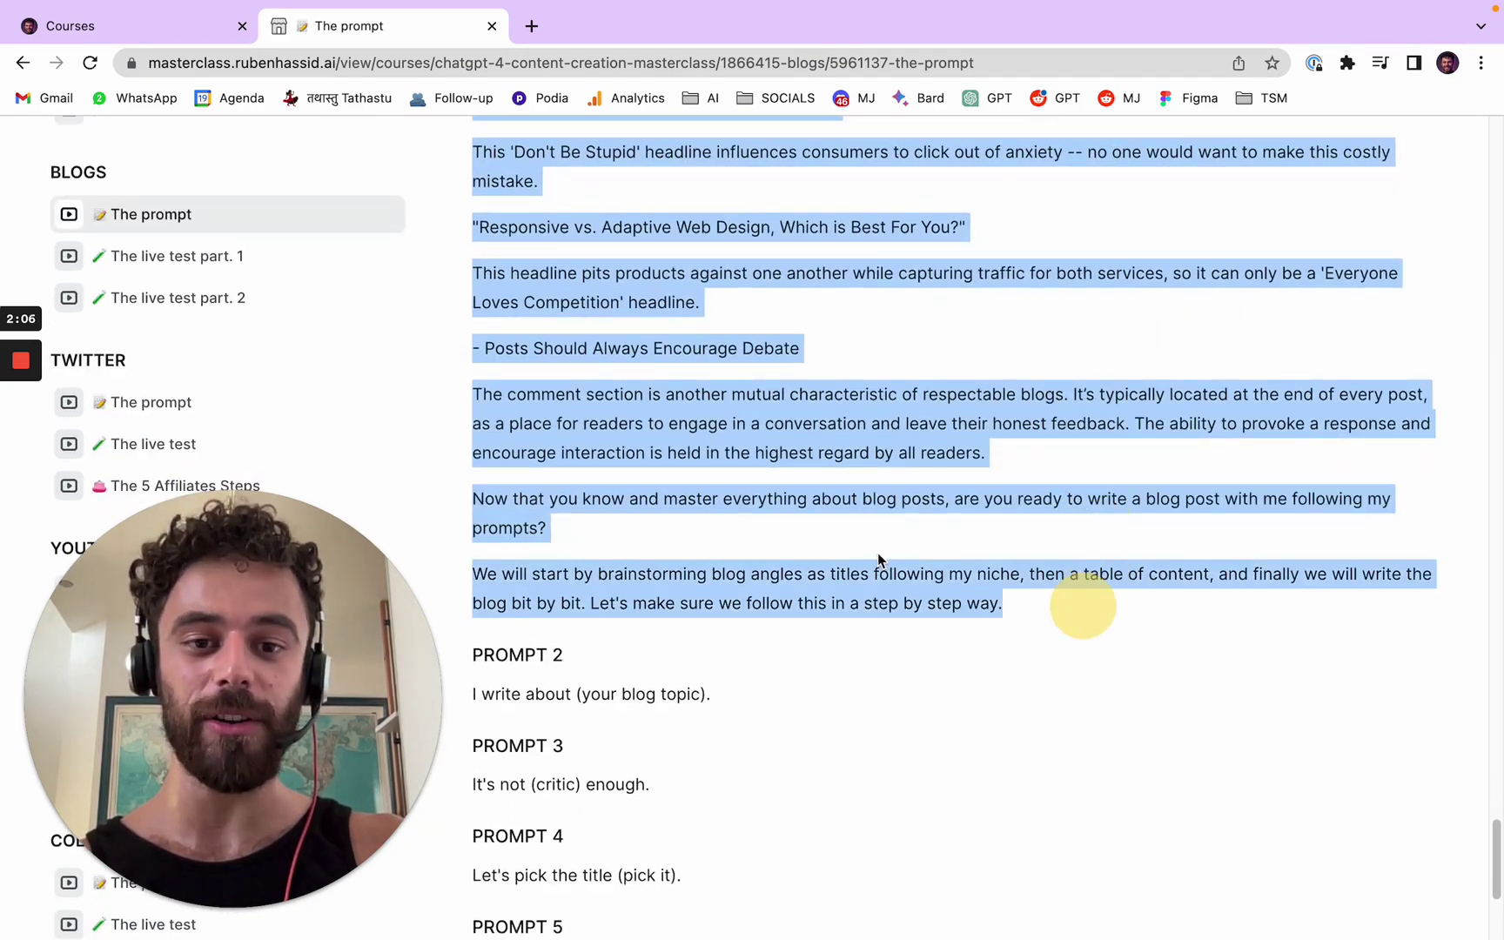
right_click(705, 403)
left_click(727, 446)
left_click(1067, 497)
scroll(1060, 560, "up", 9)
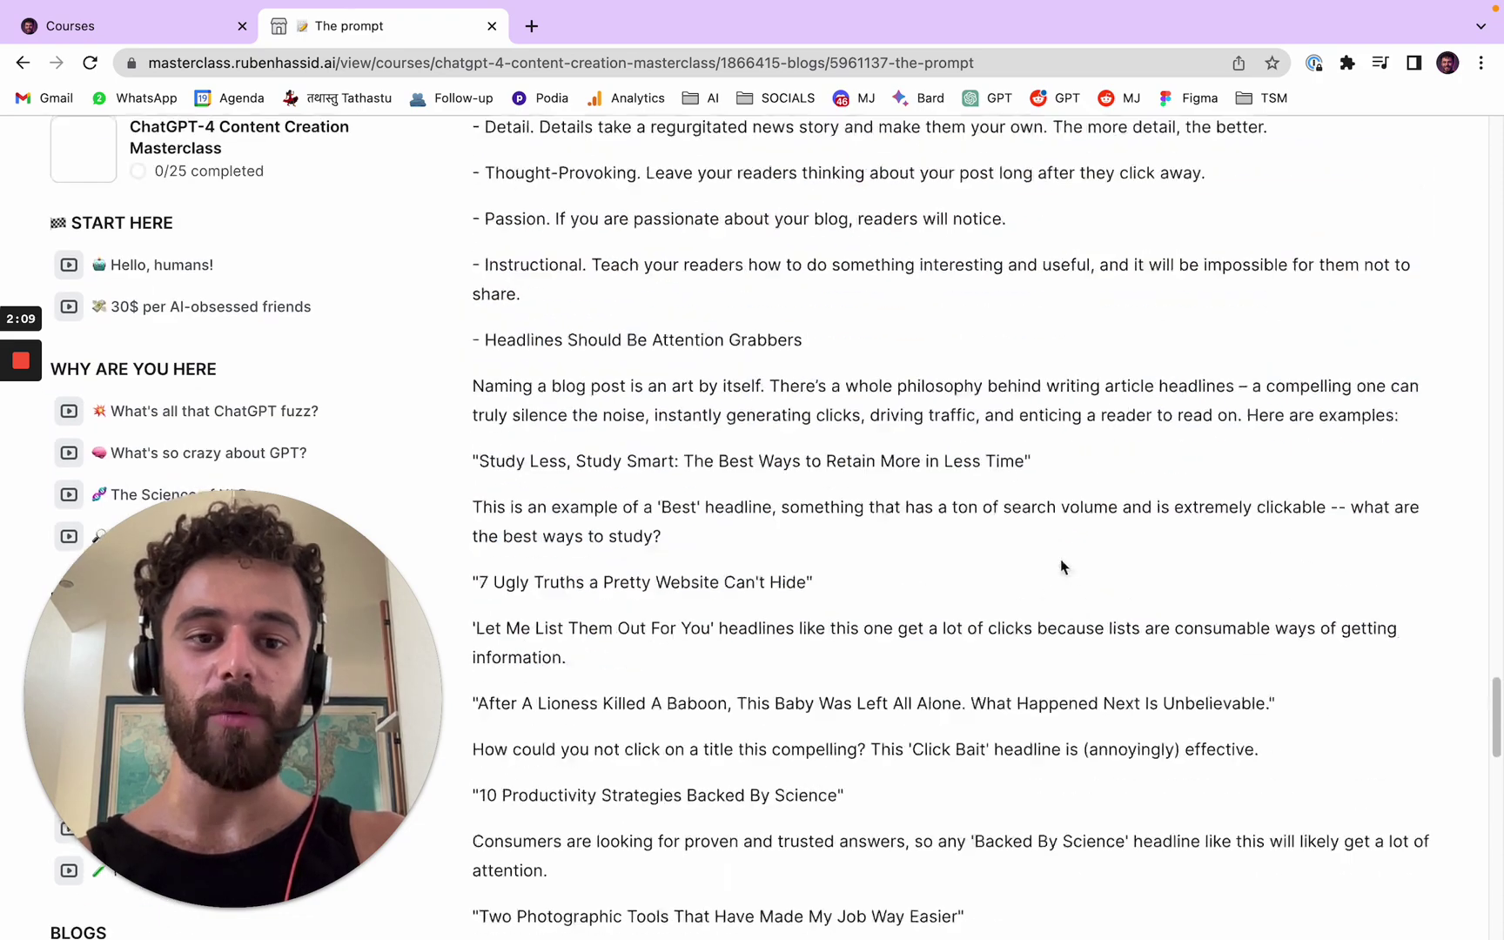
scroll(1079, 566, "up", 12)
scroll(1102, 574, "down", 5)
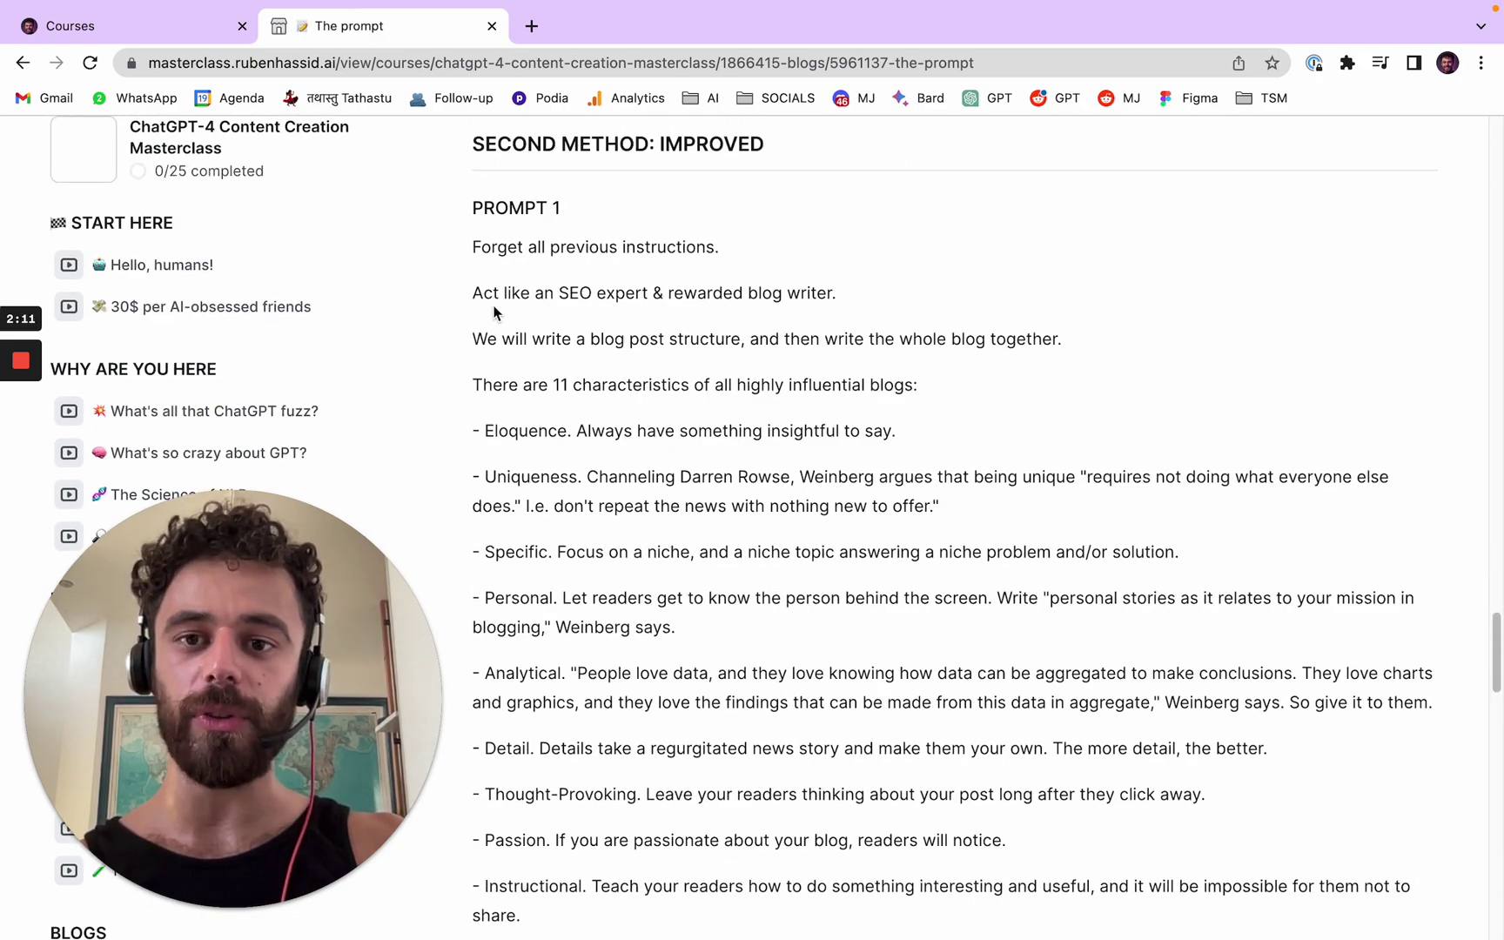
left_click_drag(469, 300, 879, 305)
left_click(763, 400)
scroll(761, 396, "down", 1)
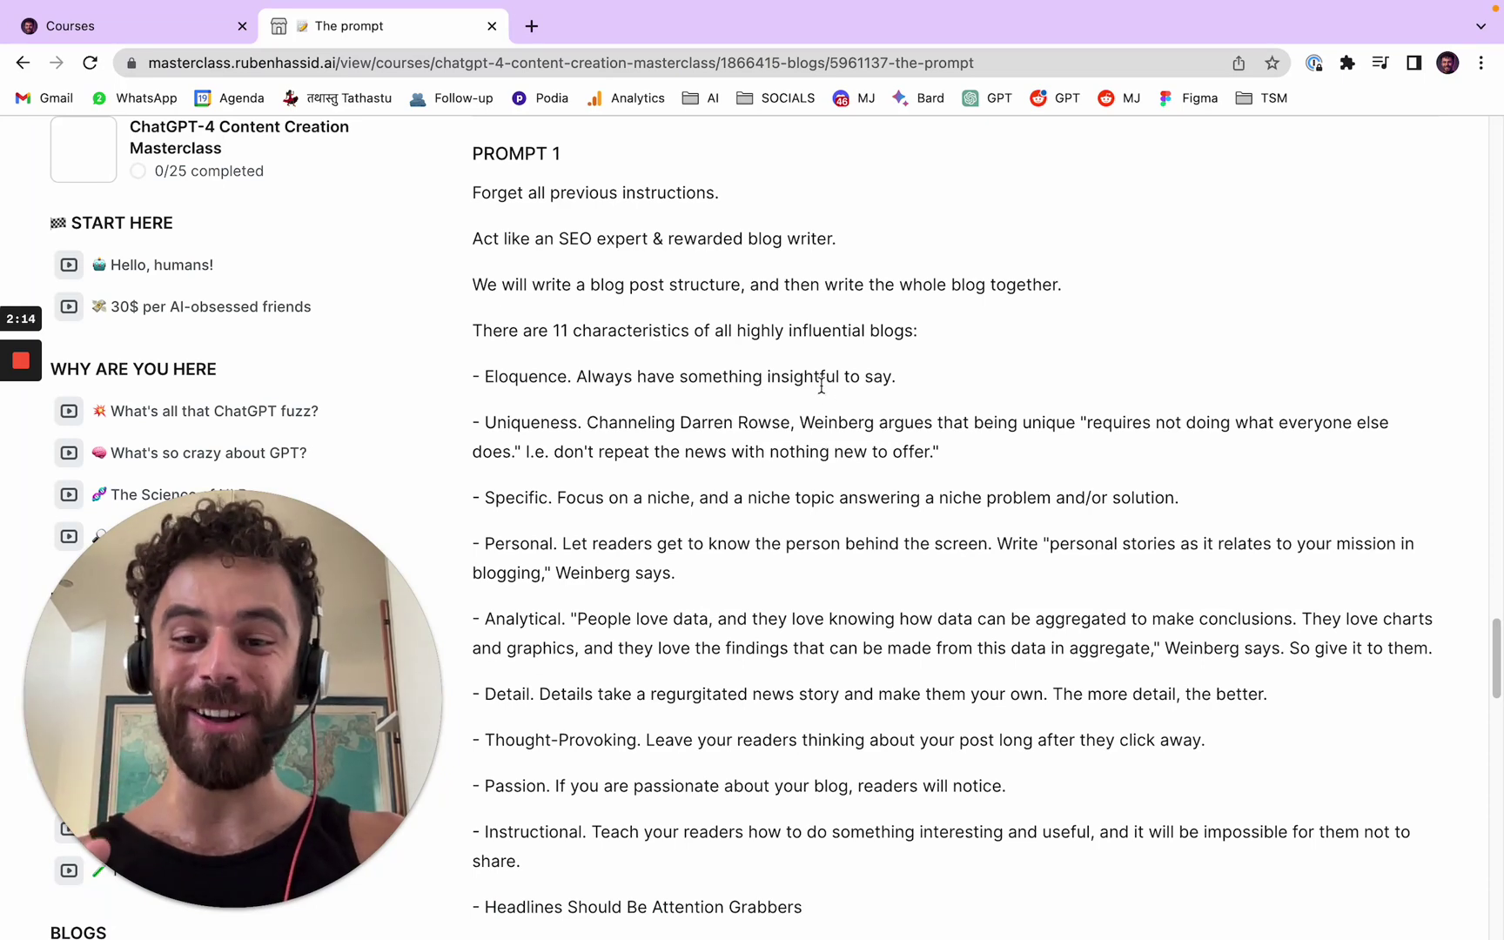
scroll(823, 391, "down", 2)
scroll(823, 391, "down", 2)
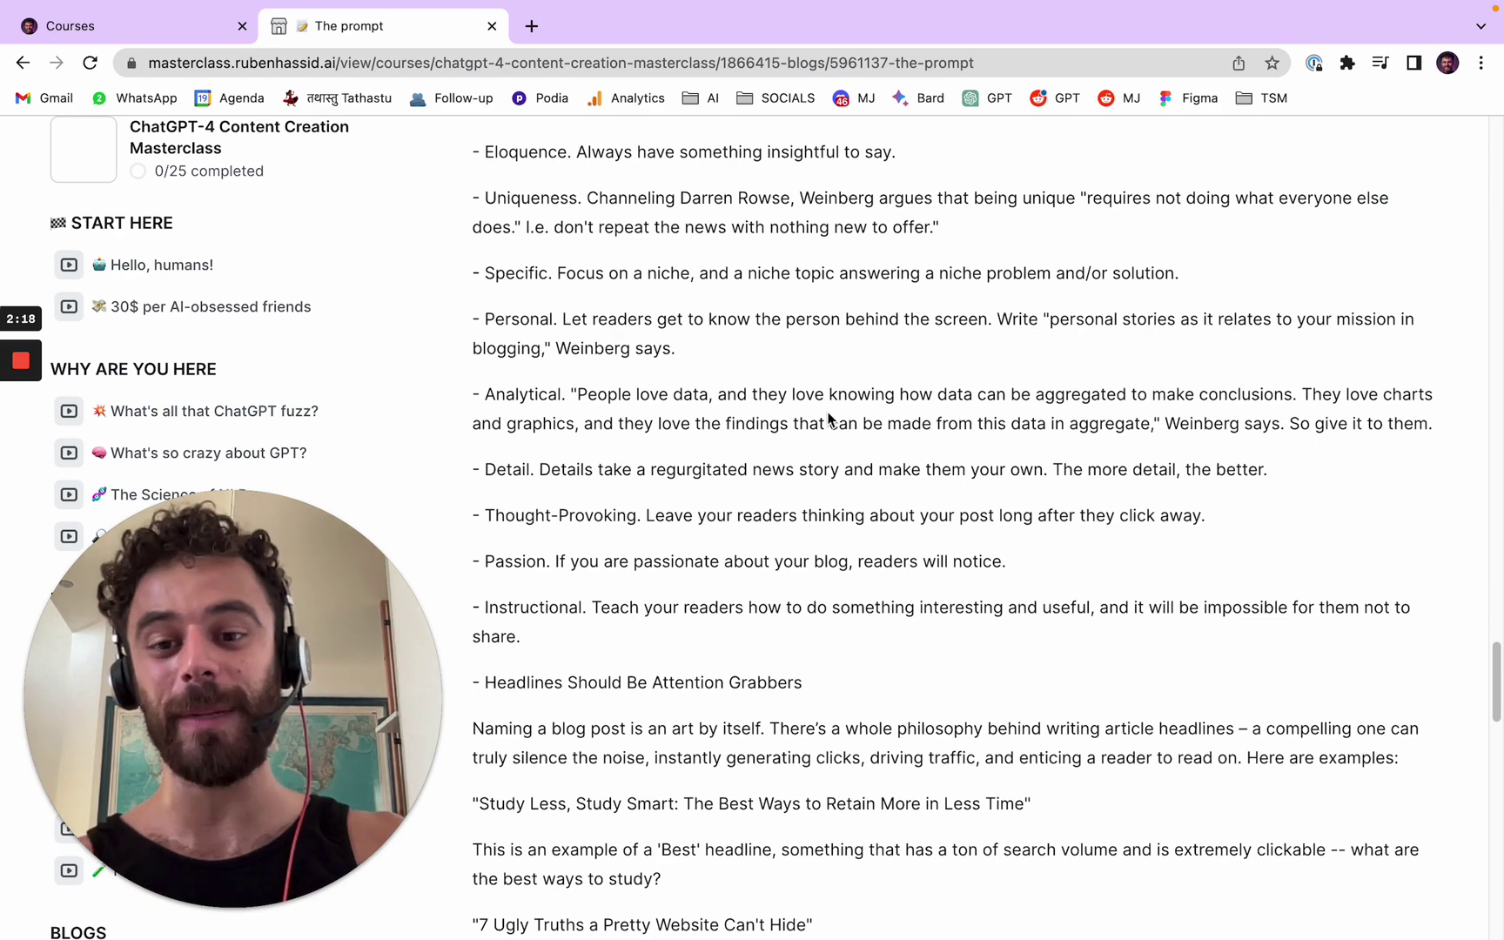
scroll(831, 422, "down", 10)
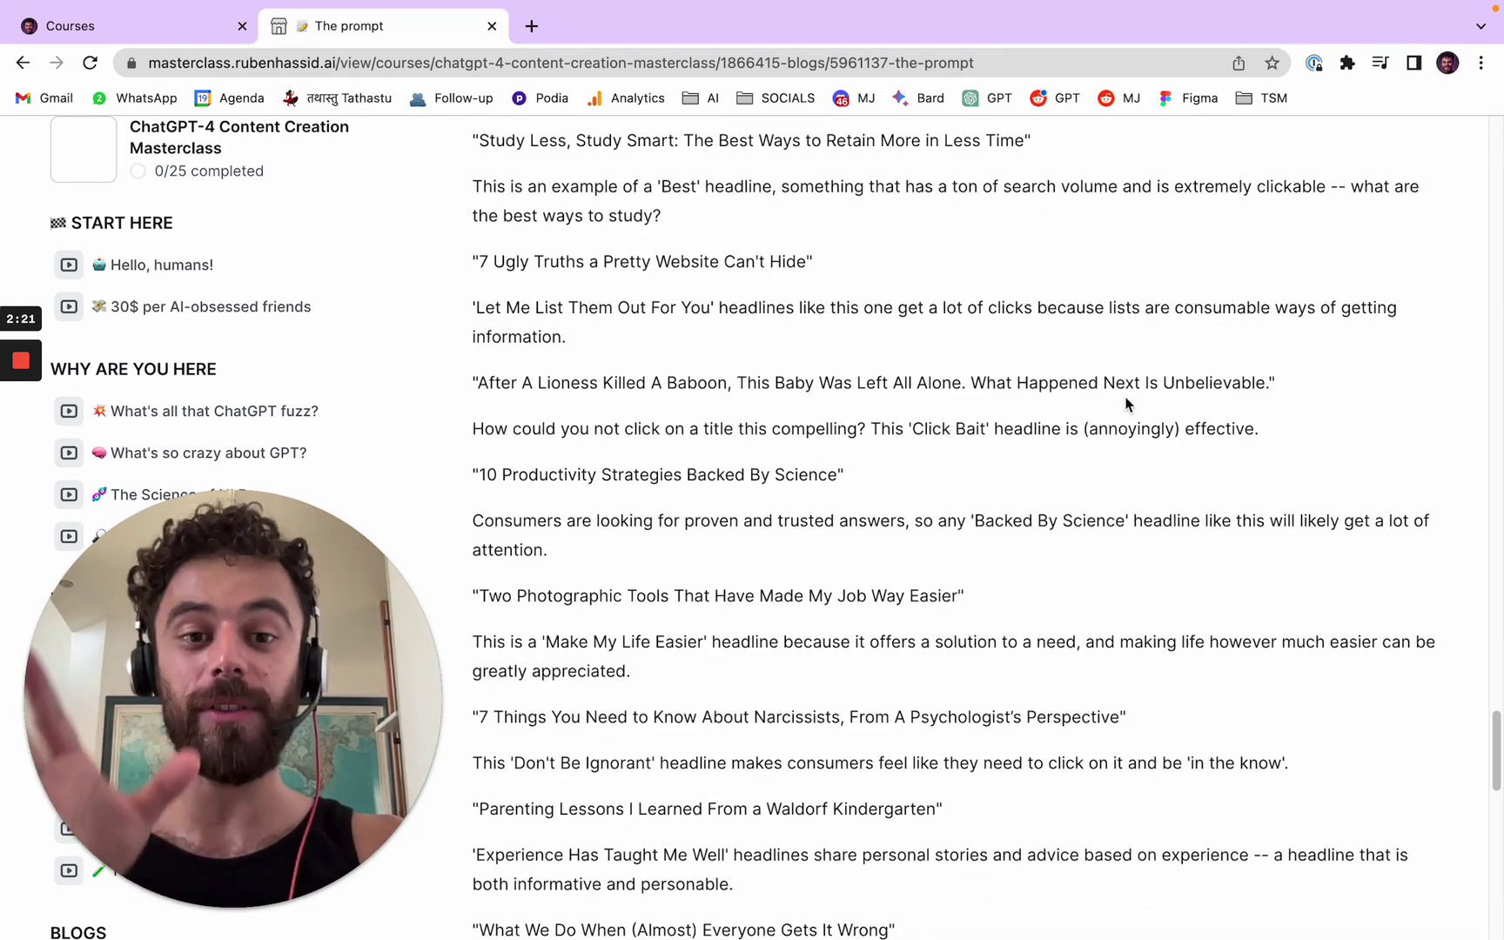
left_click_drag(1275, 383, 480, 392)
left_click(701, 447)
scroll(701, 446, "down", 1)
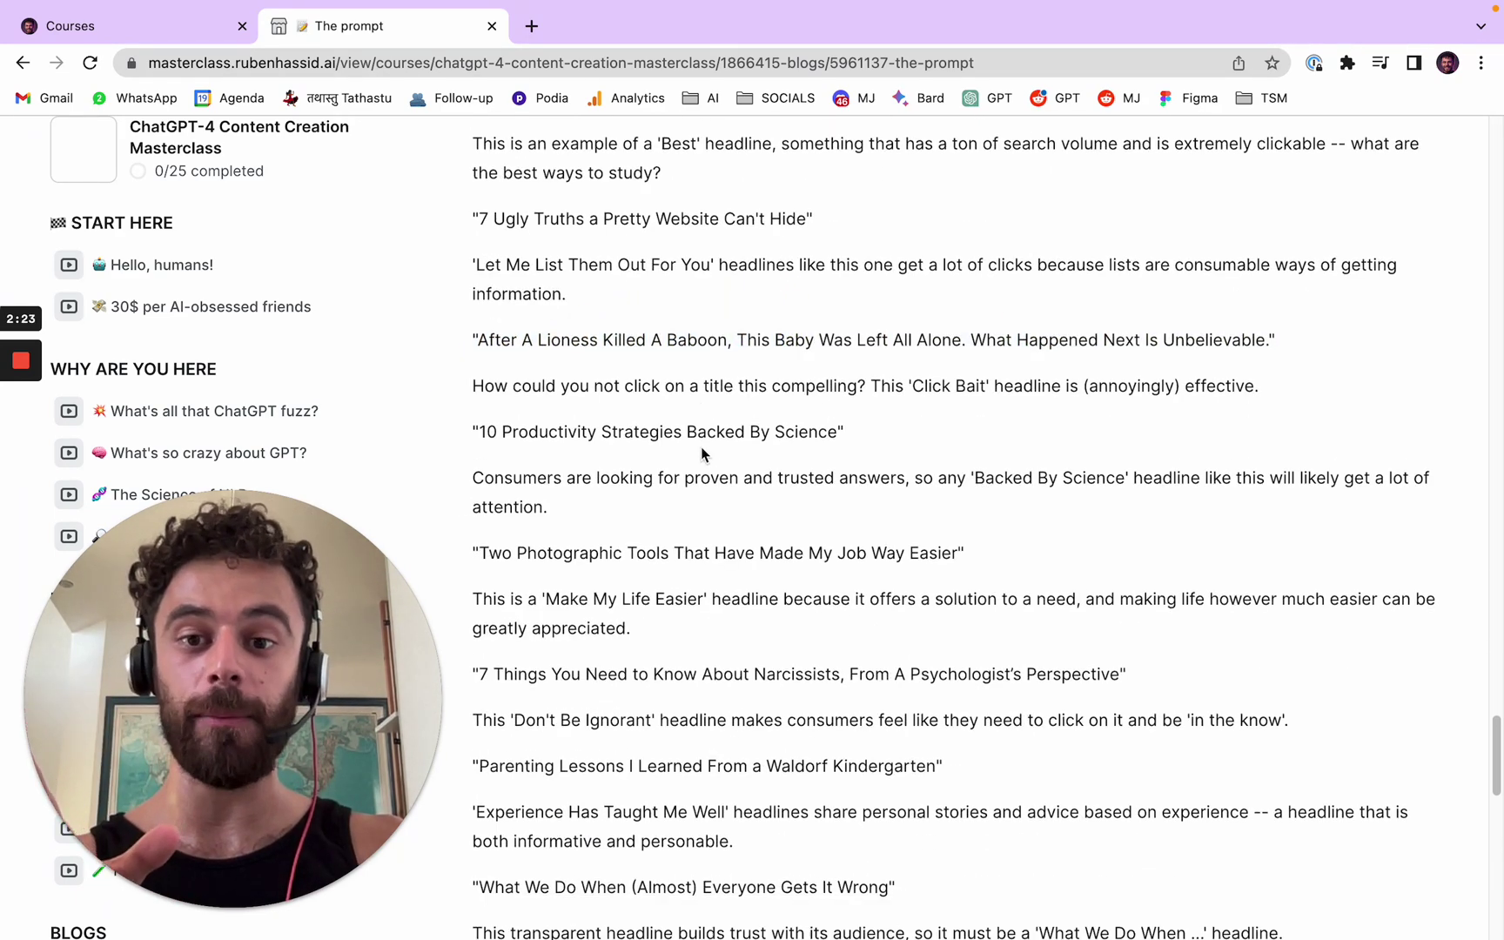
scroll(701, 447, "down", 12)
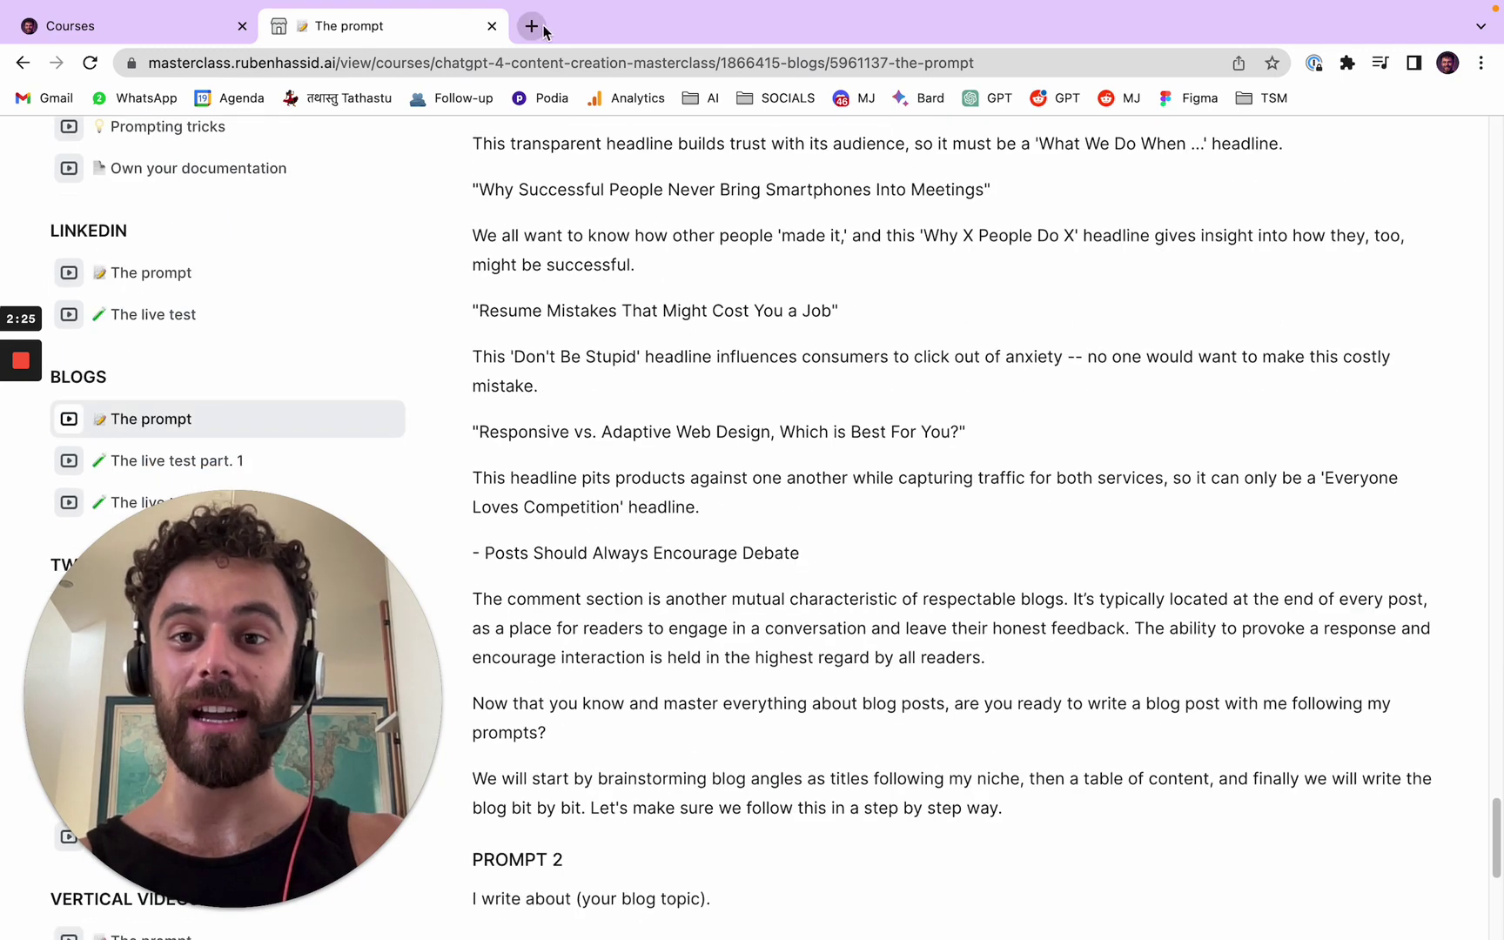
Start a new ChatGPT chat in a new tab using GPT-4.
left_click(532, 26)
left_click(969, 99)
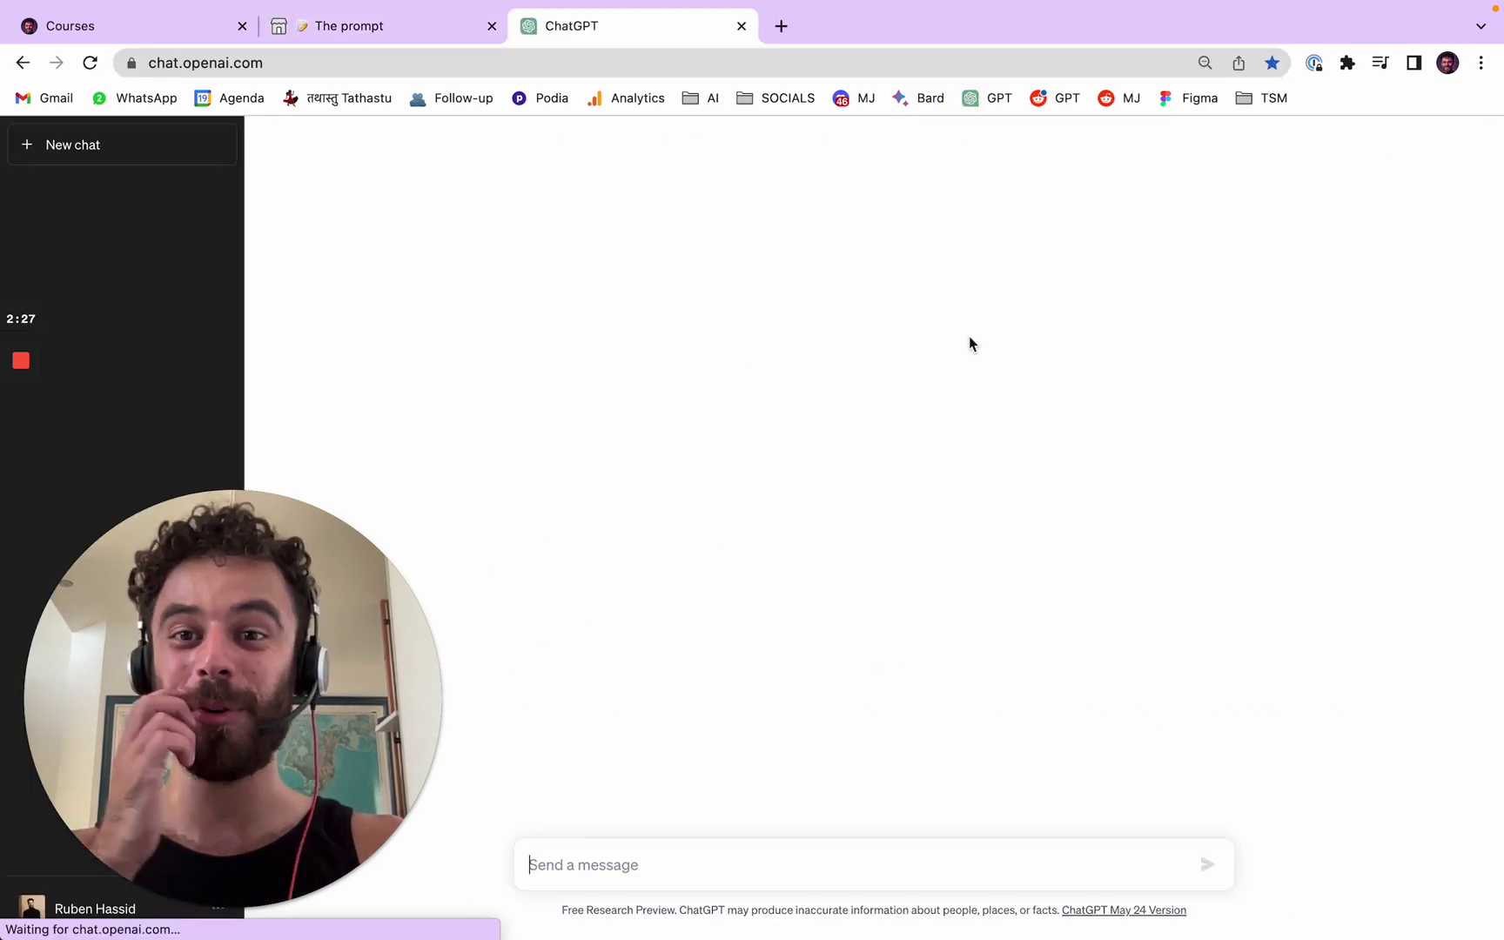
left_click(942, 167)
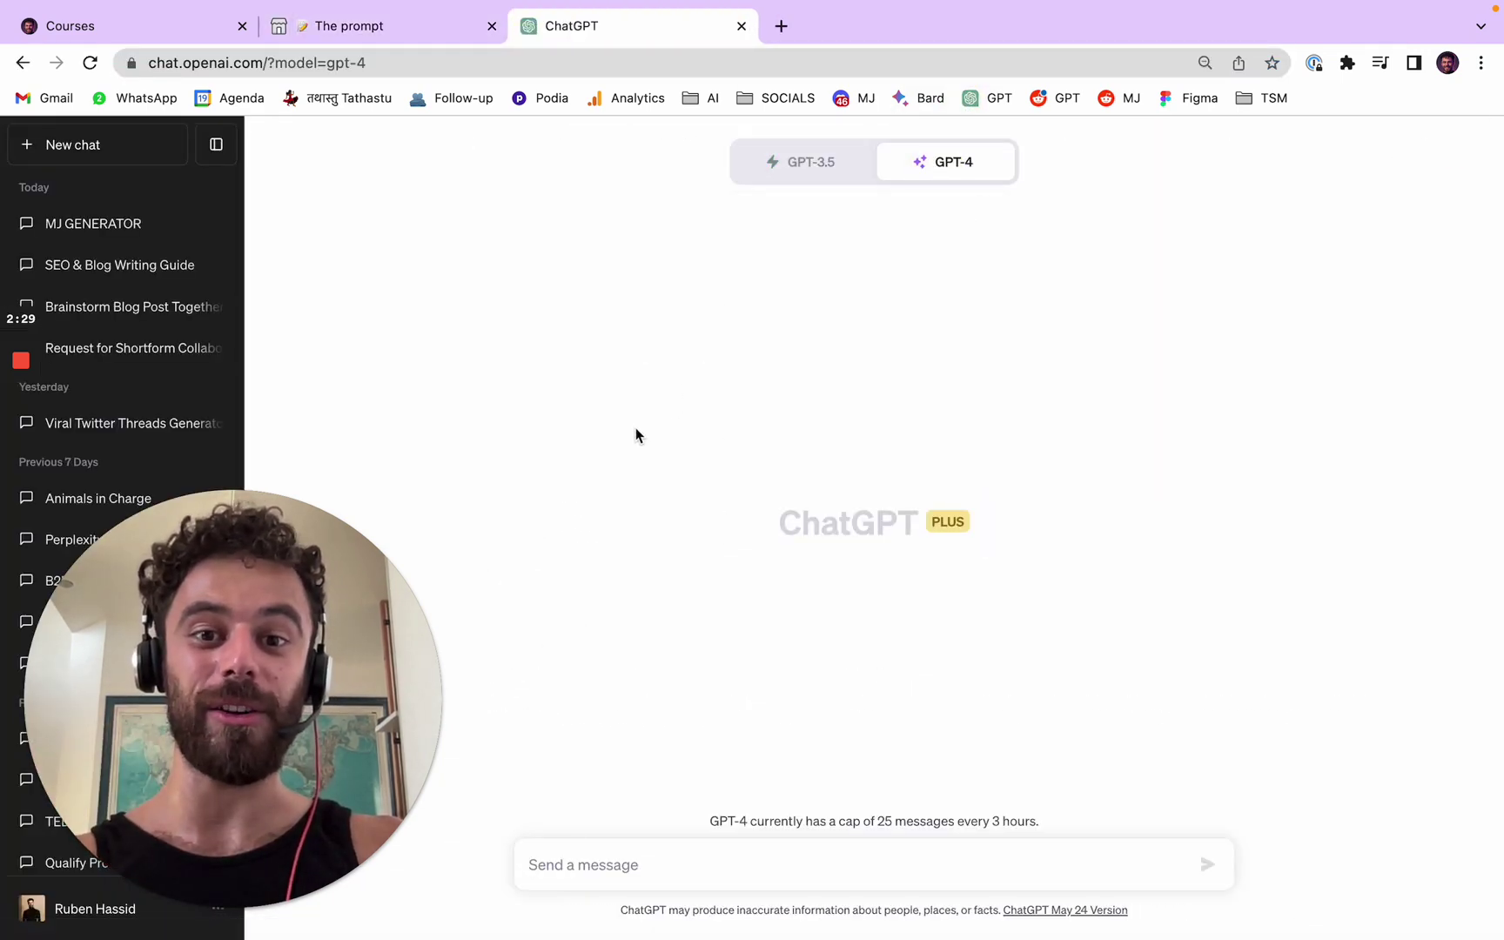
Paste the SEO blog-writer prompt as plain text, send it, and check ChatGPT's niche question.
right_click(624, 860)
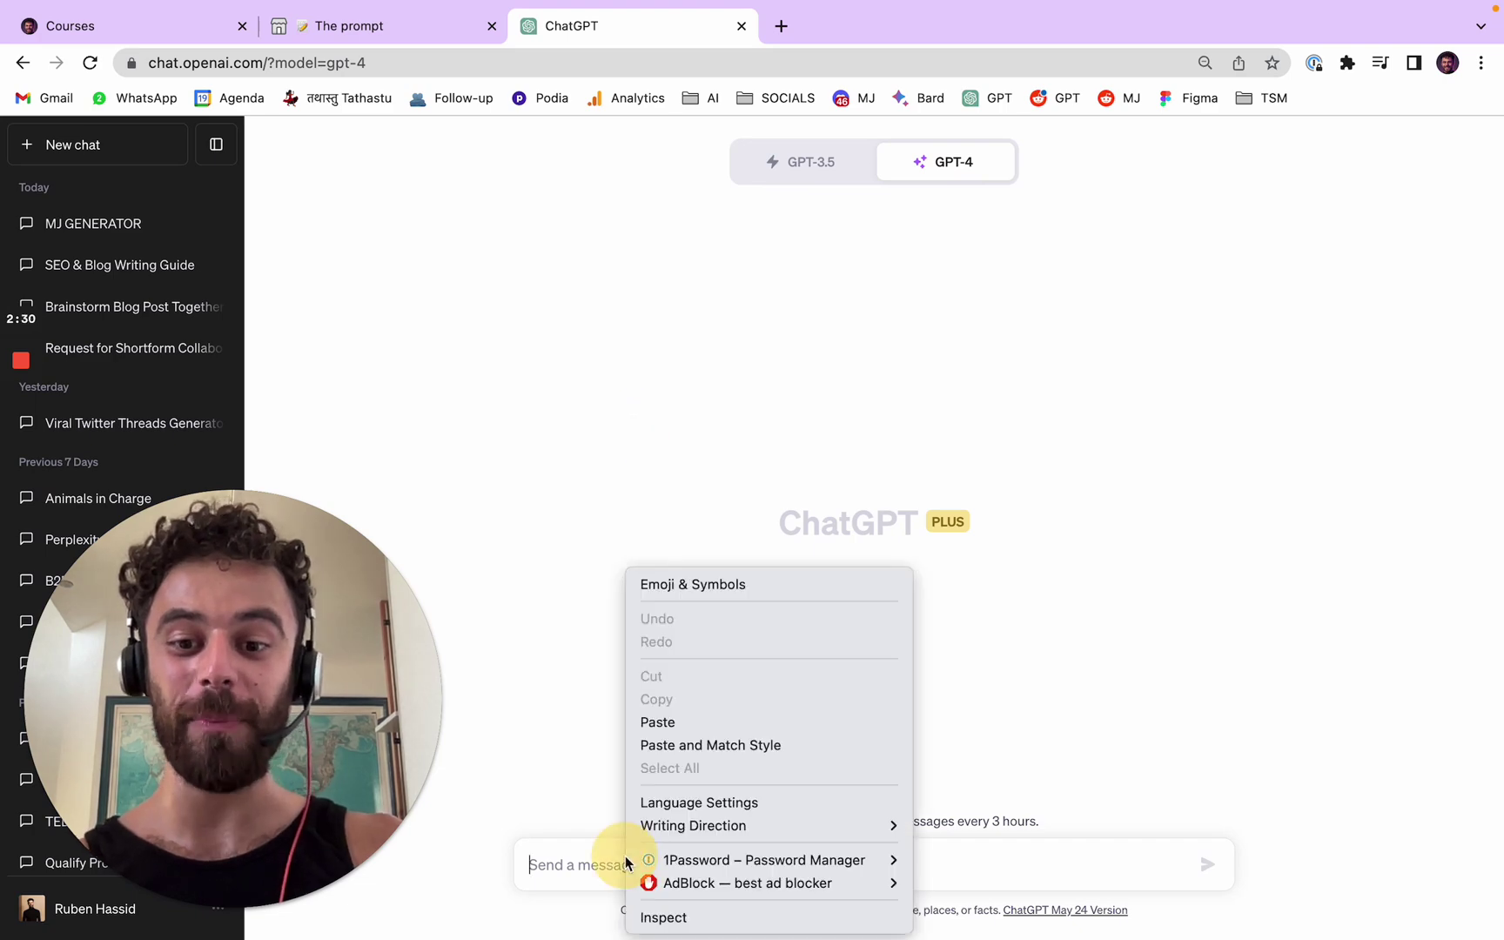
left_click(679, 724)
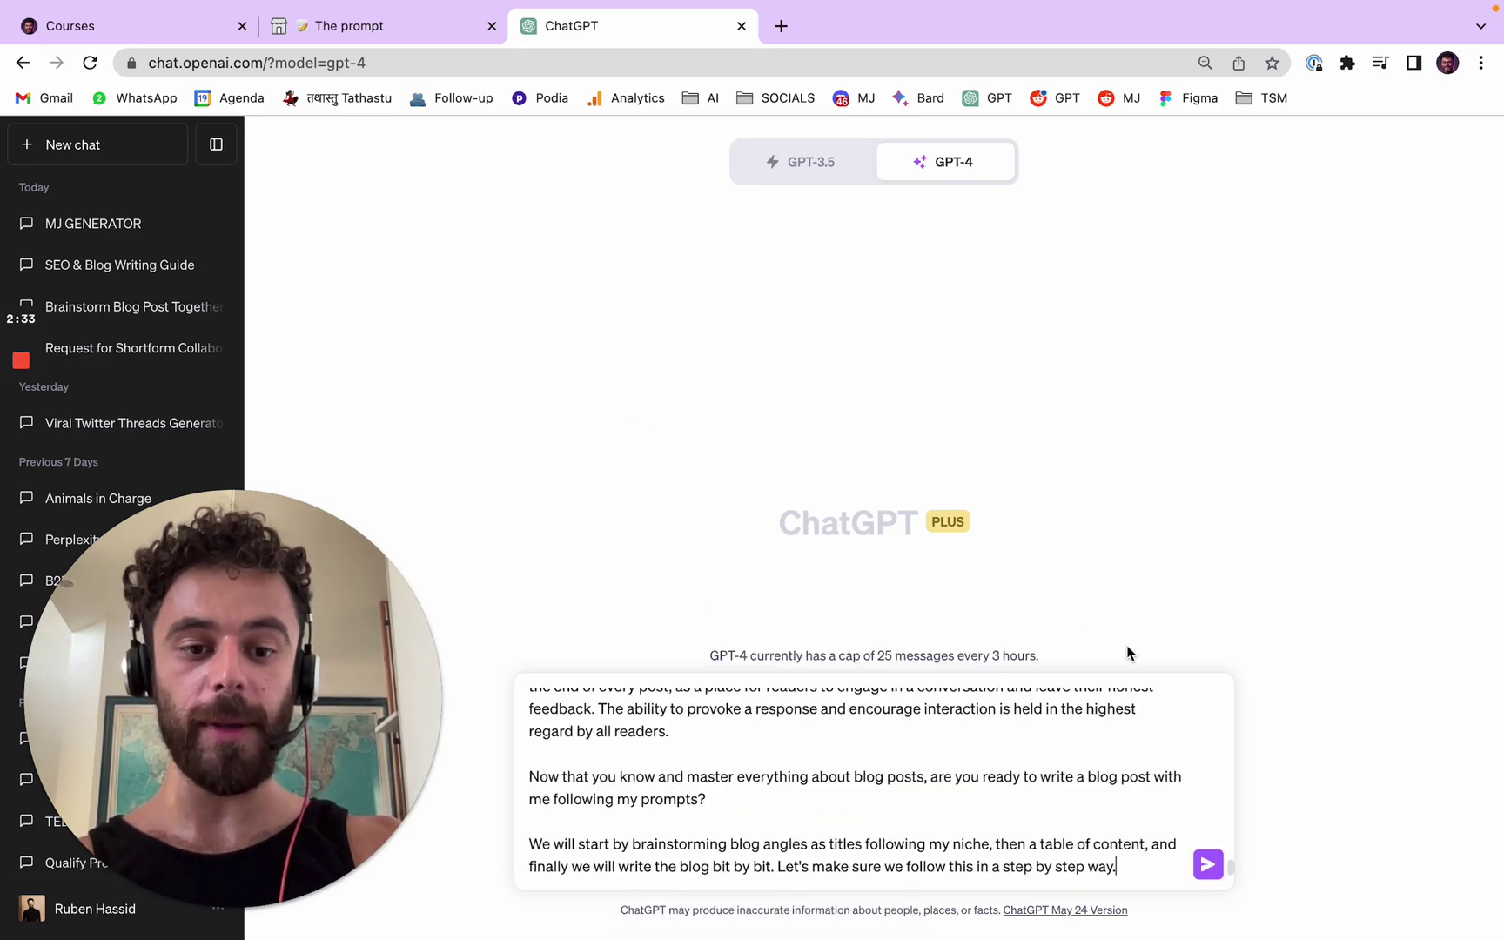
key("Return")
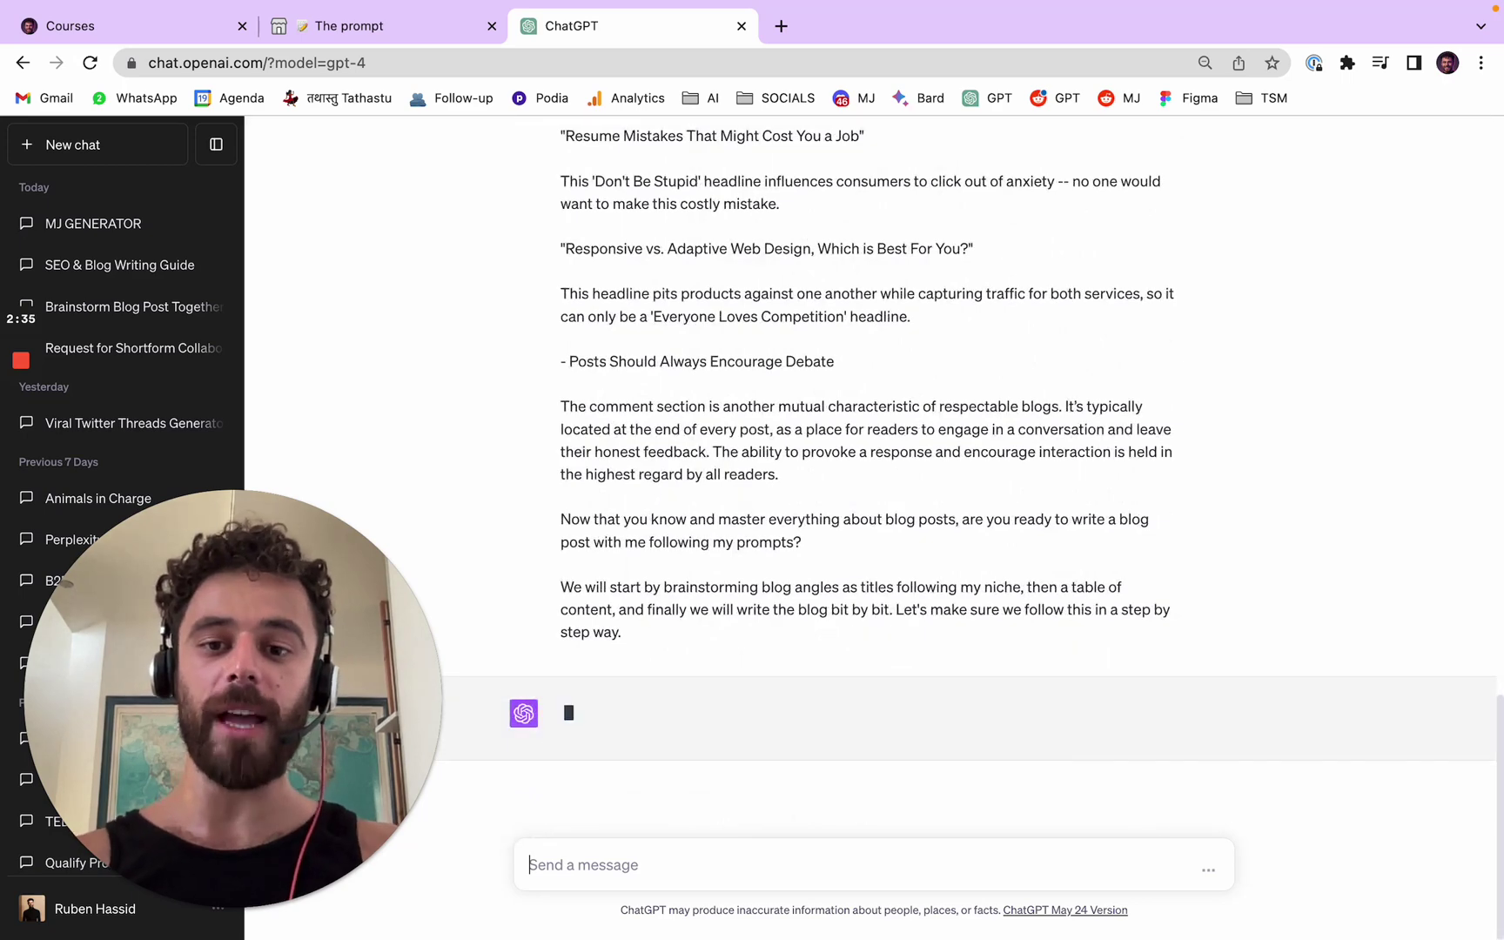
left_click_drag(923, 137, 836, 137)
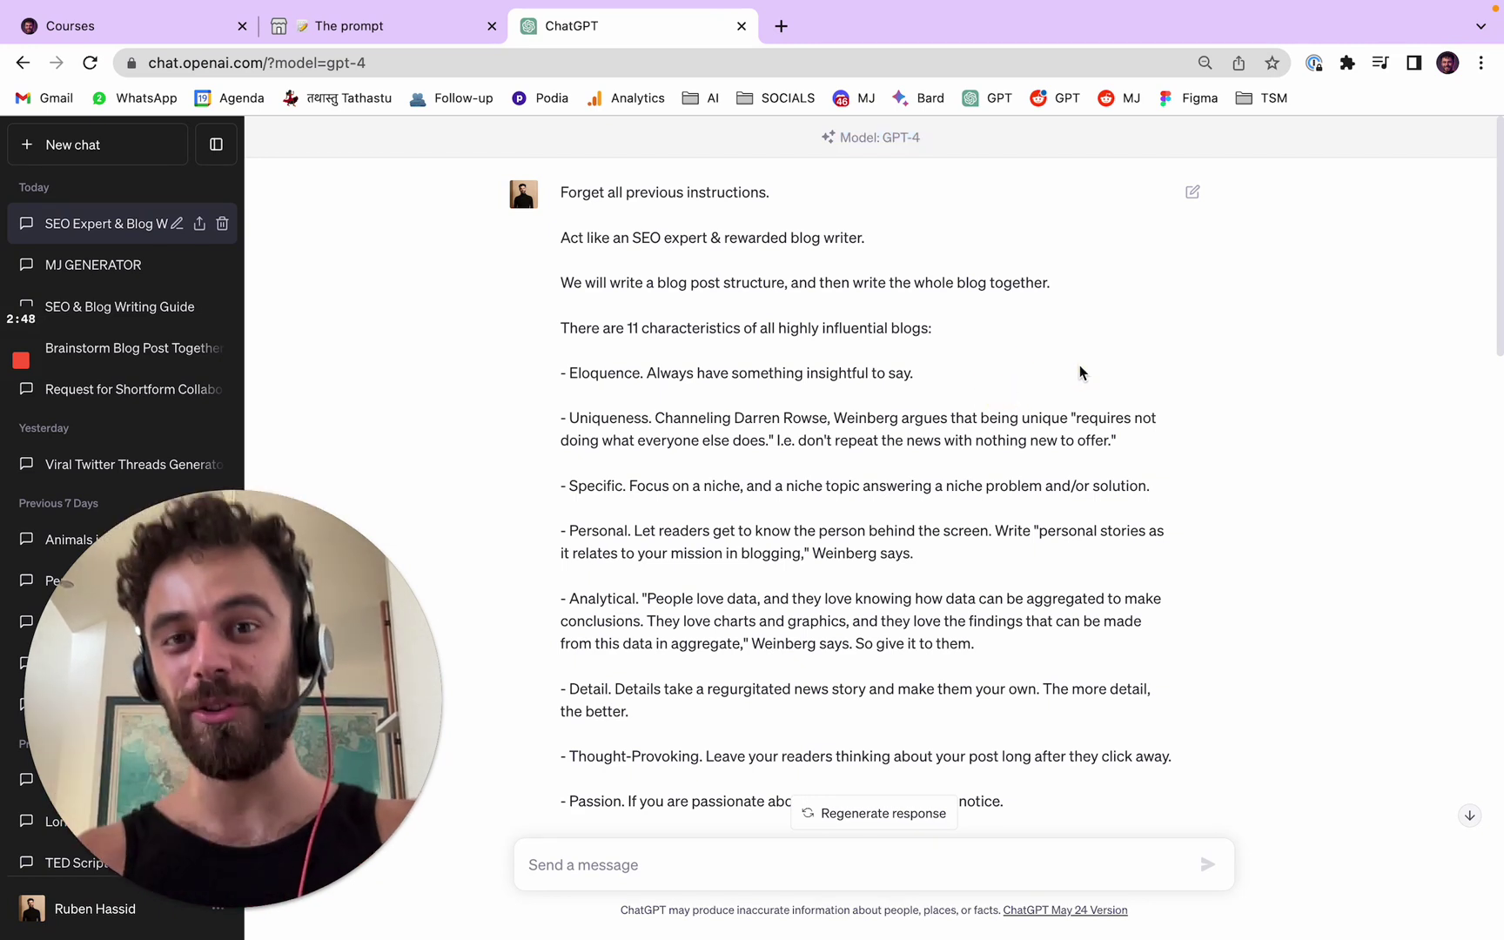
scroll(1080, 373, "down", 15)
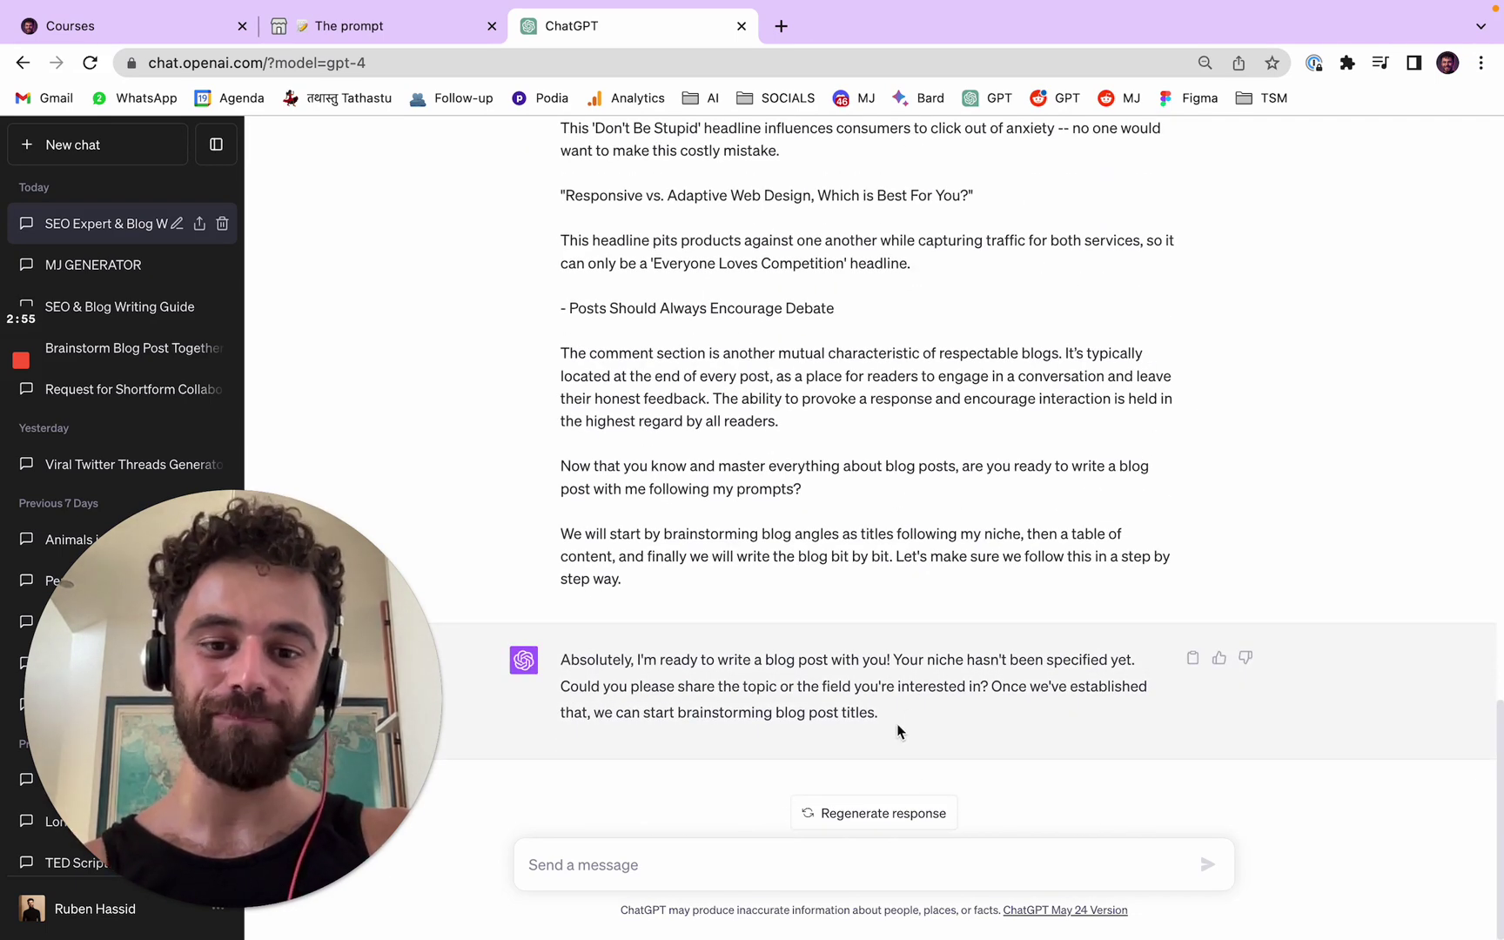
left_click_drag(897, 731, 535, 665)
Tell ChatGPT the niche: 'I write about modern stoicism.'.
left_click(707, 611)
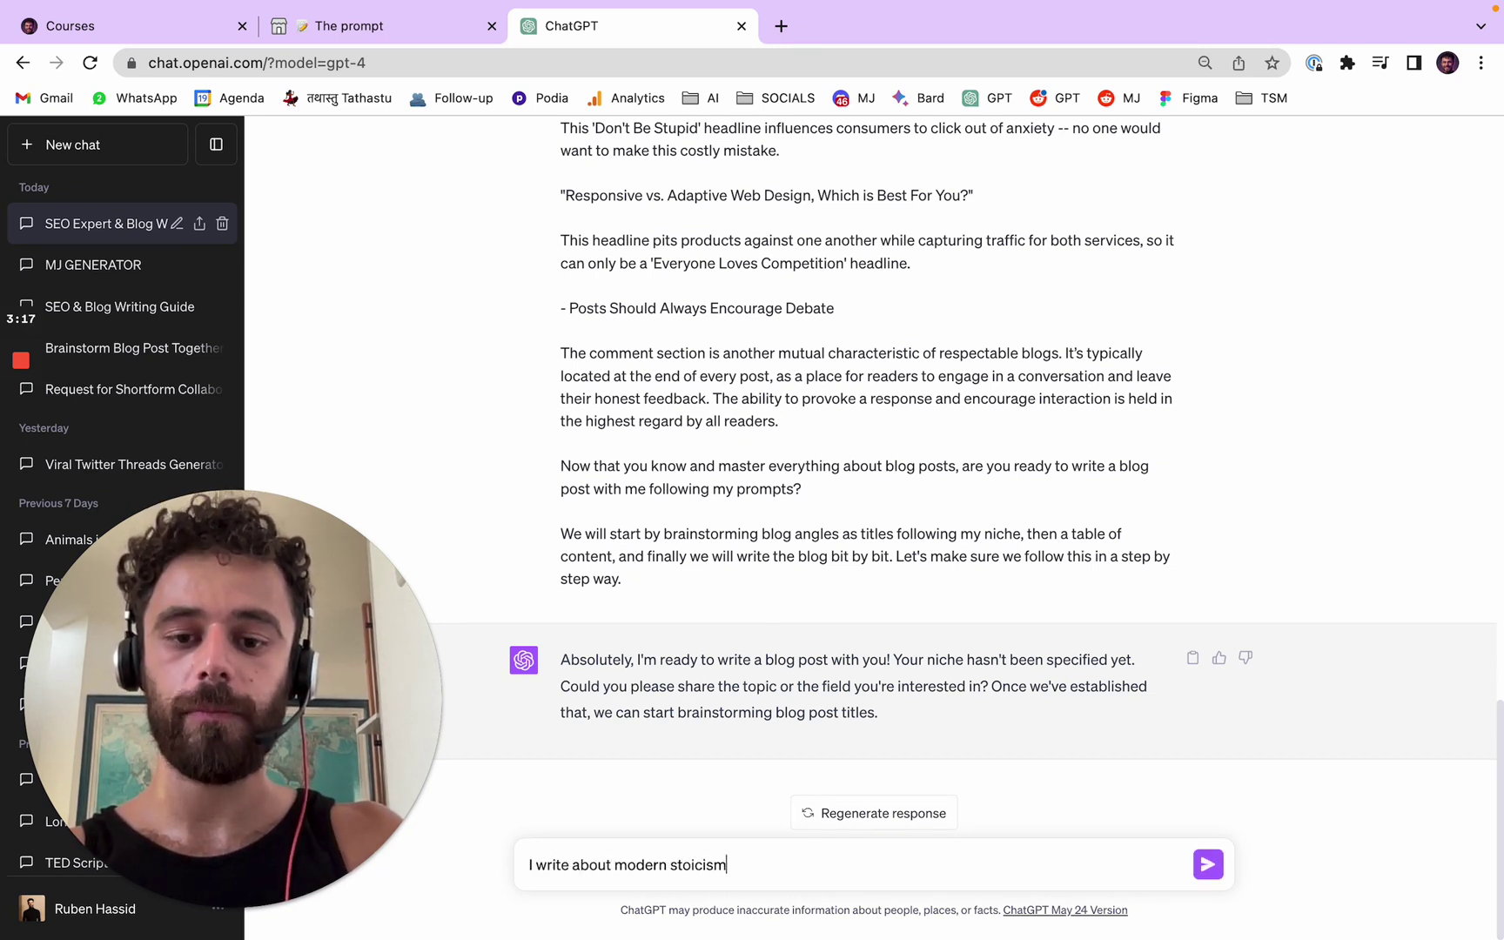
key("Return")
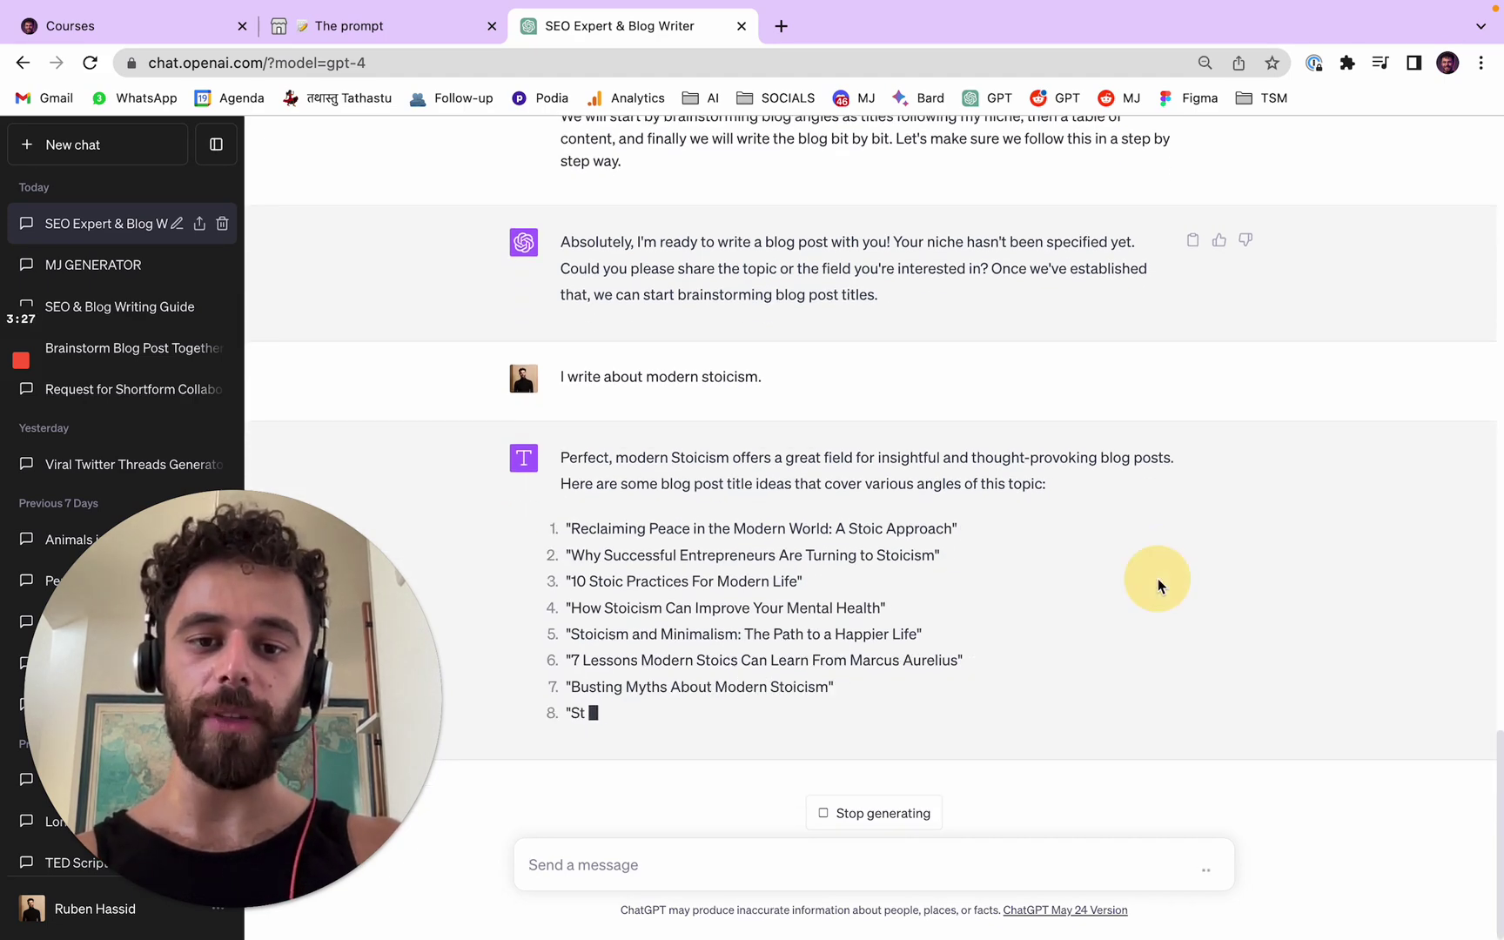
Compare Prompt 2's blog topic line on the course page with ChatGPT's ten stoicism titles.
left_click(400, 28)
left_click_drag(707, 505, 447, 504)
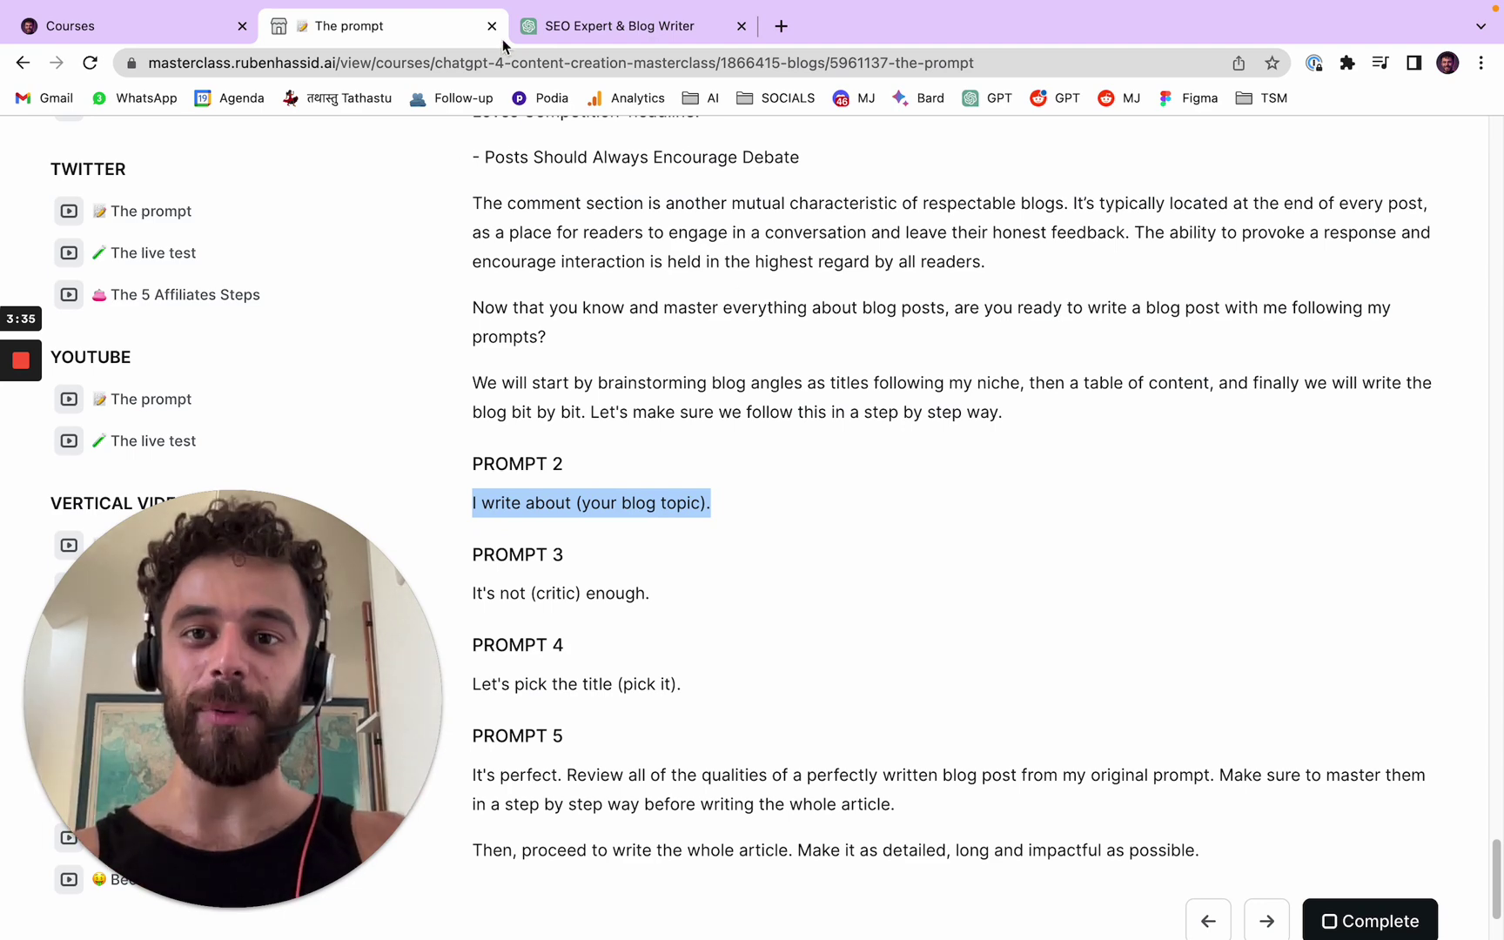
left_click(575, 26)
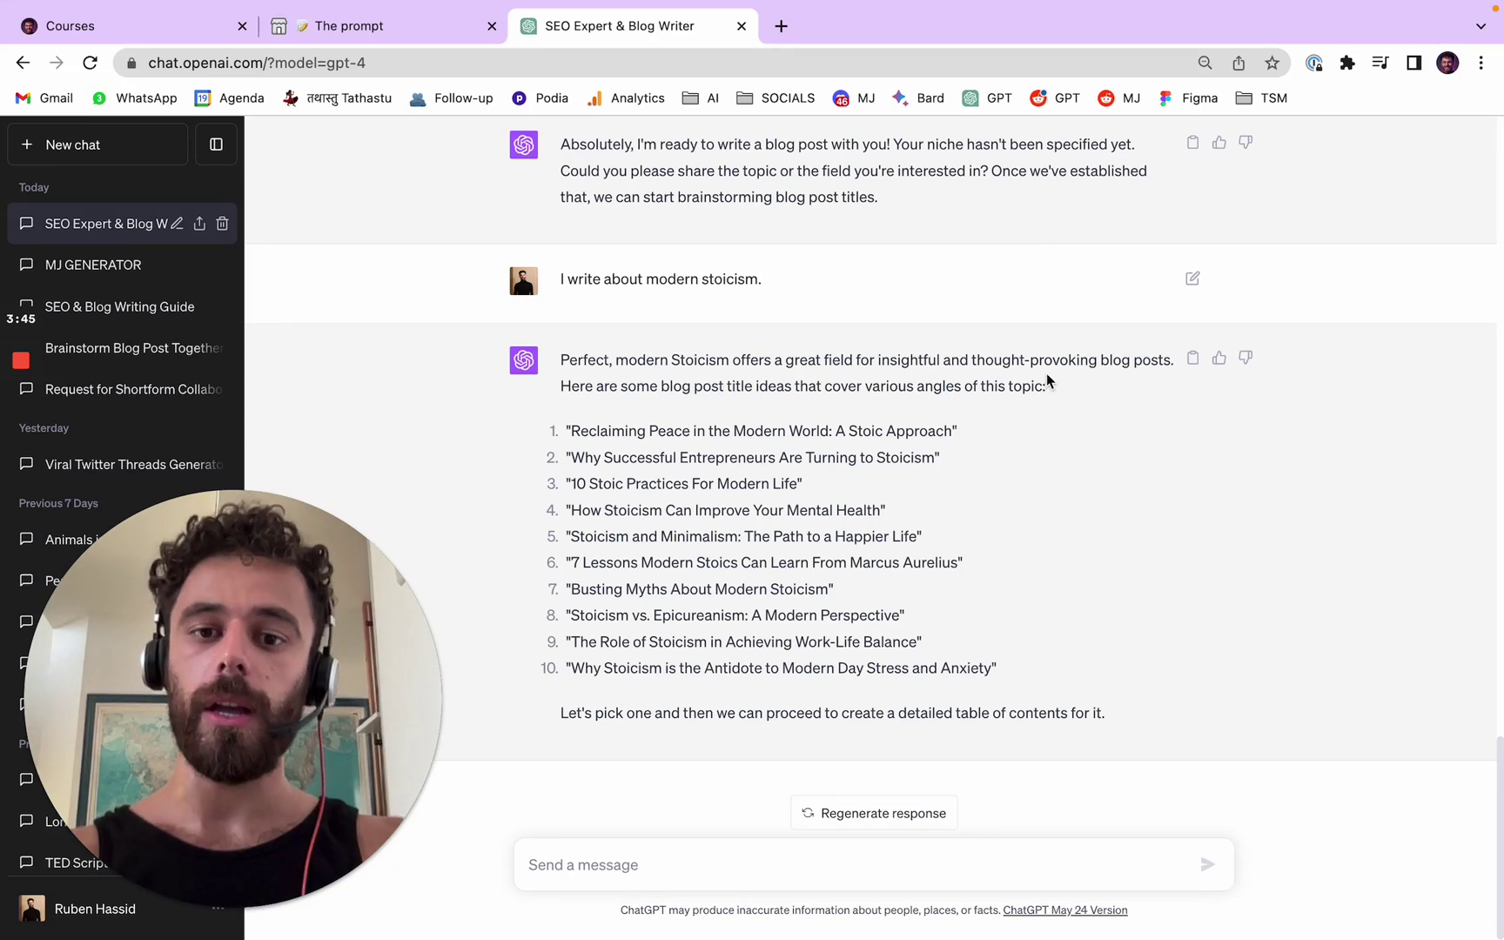
left_click_drag(997, 668, 616, 412)
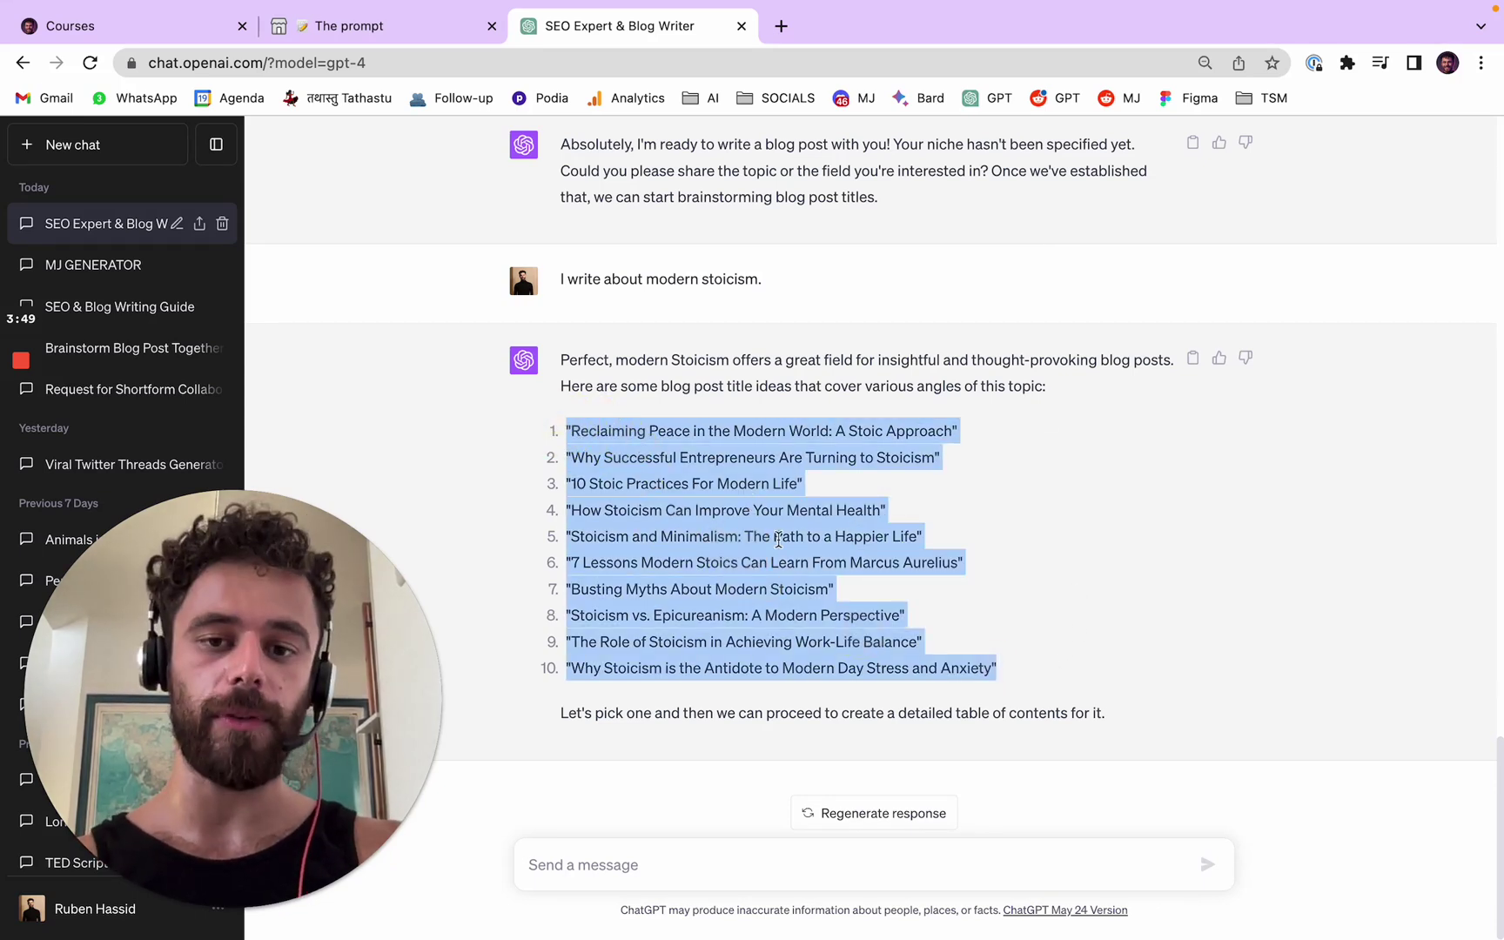
left_click(1015, 644)
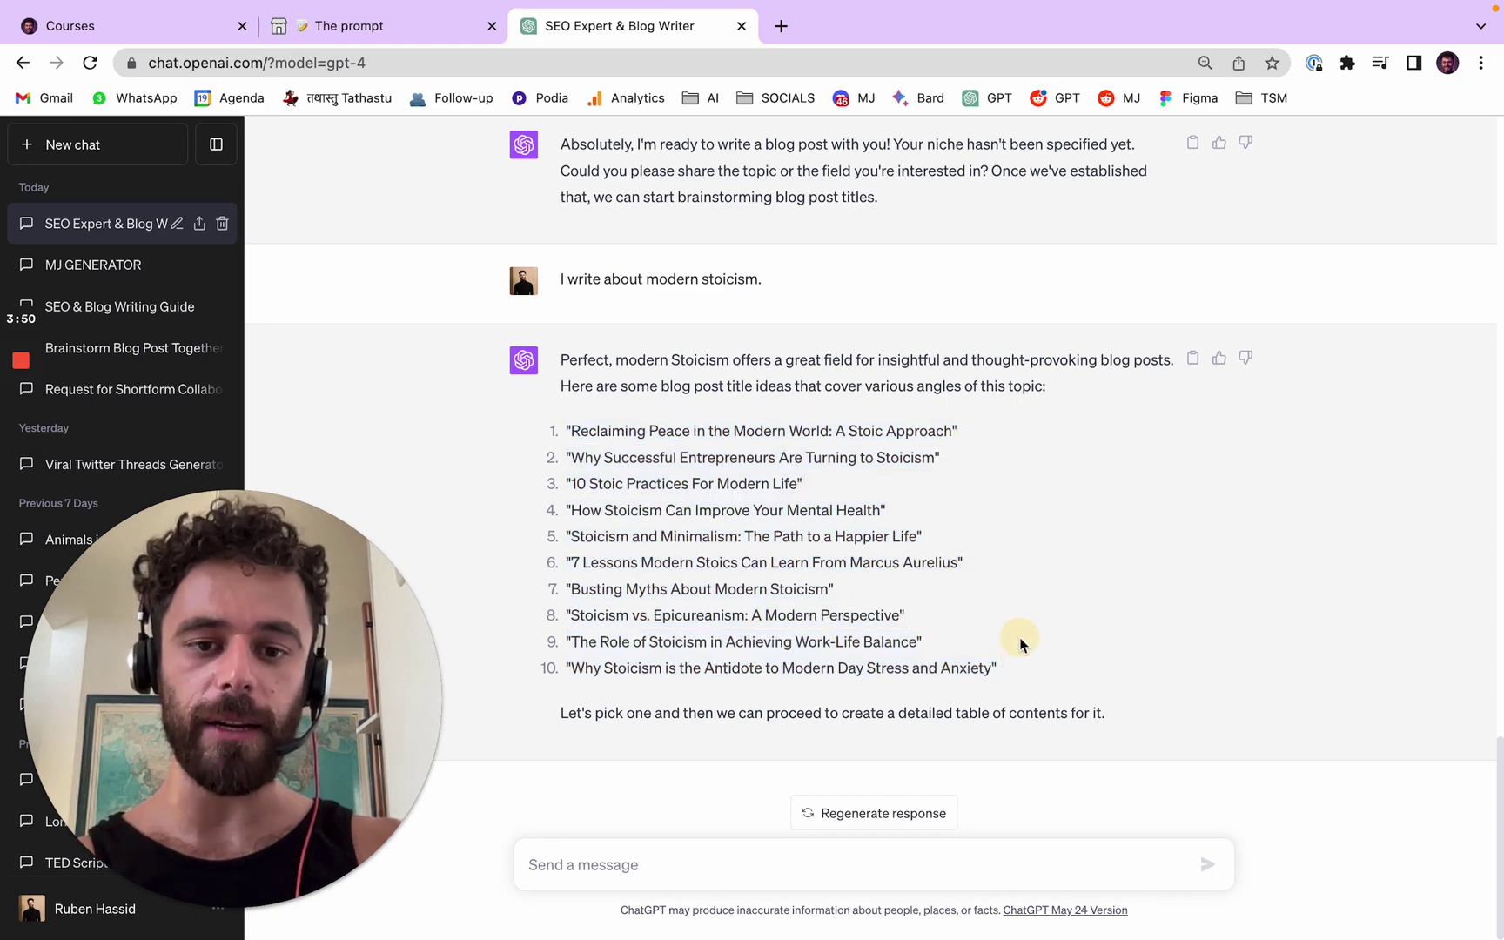
Check Prompt 3, then send 'It's not creative, specific, surprising enough. Try again.'.
left_click(462, 33)
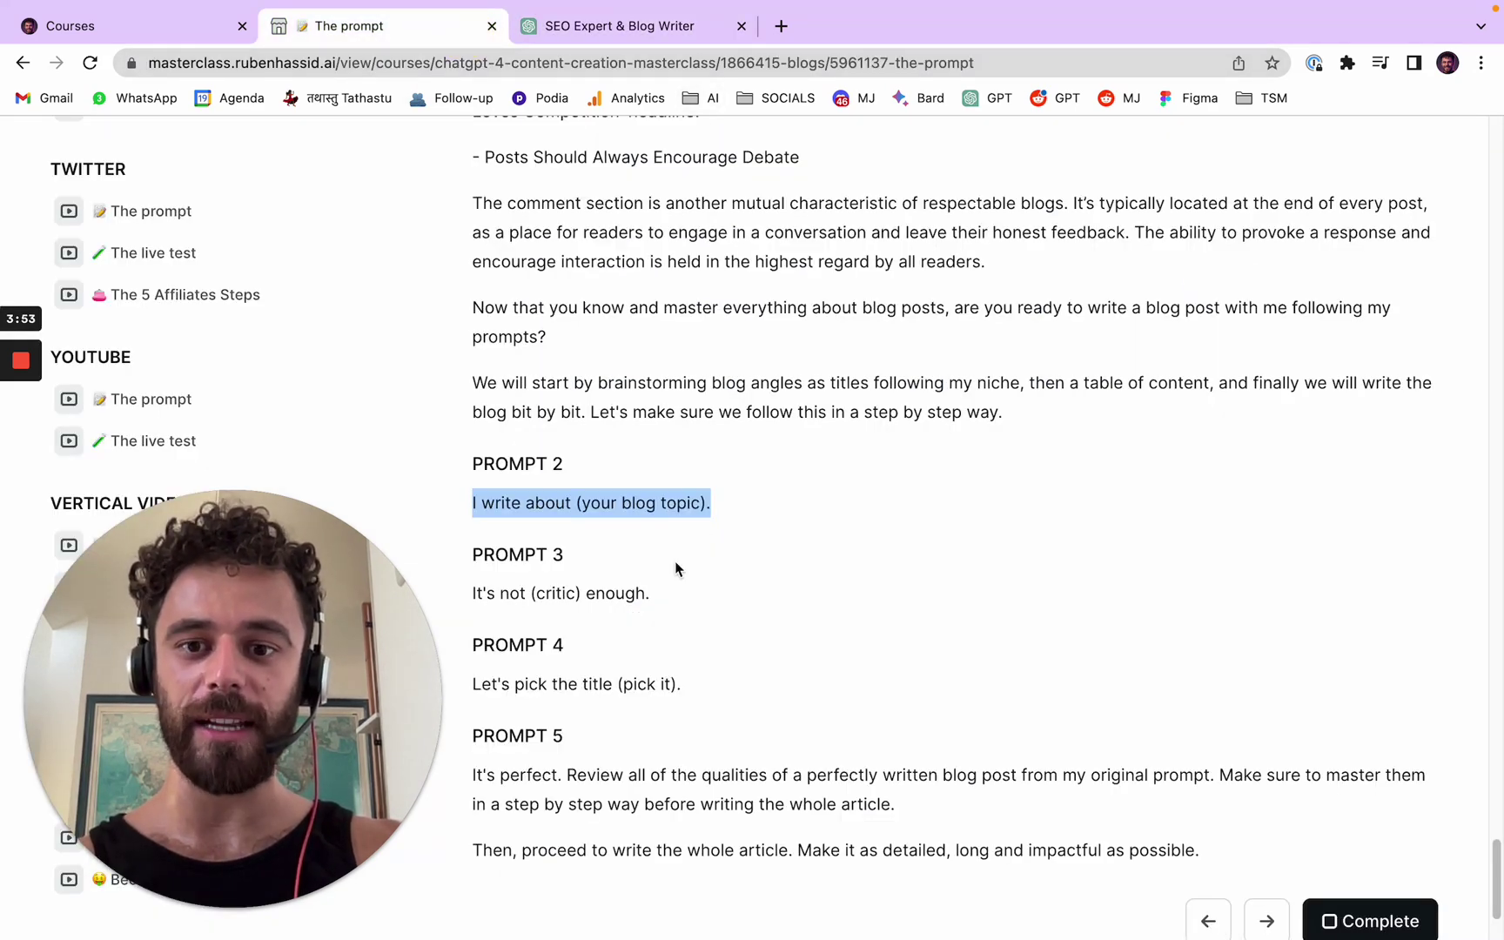
left_click(597, 35)
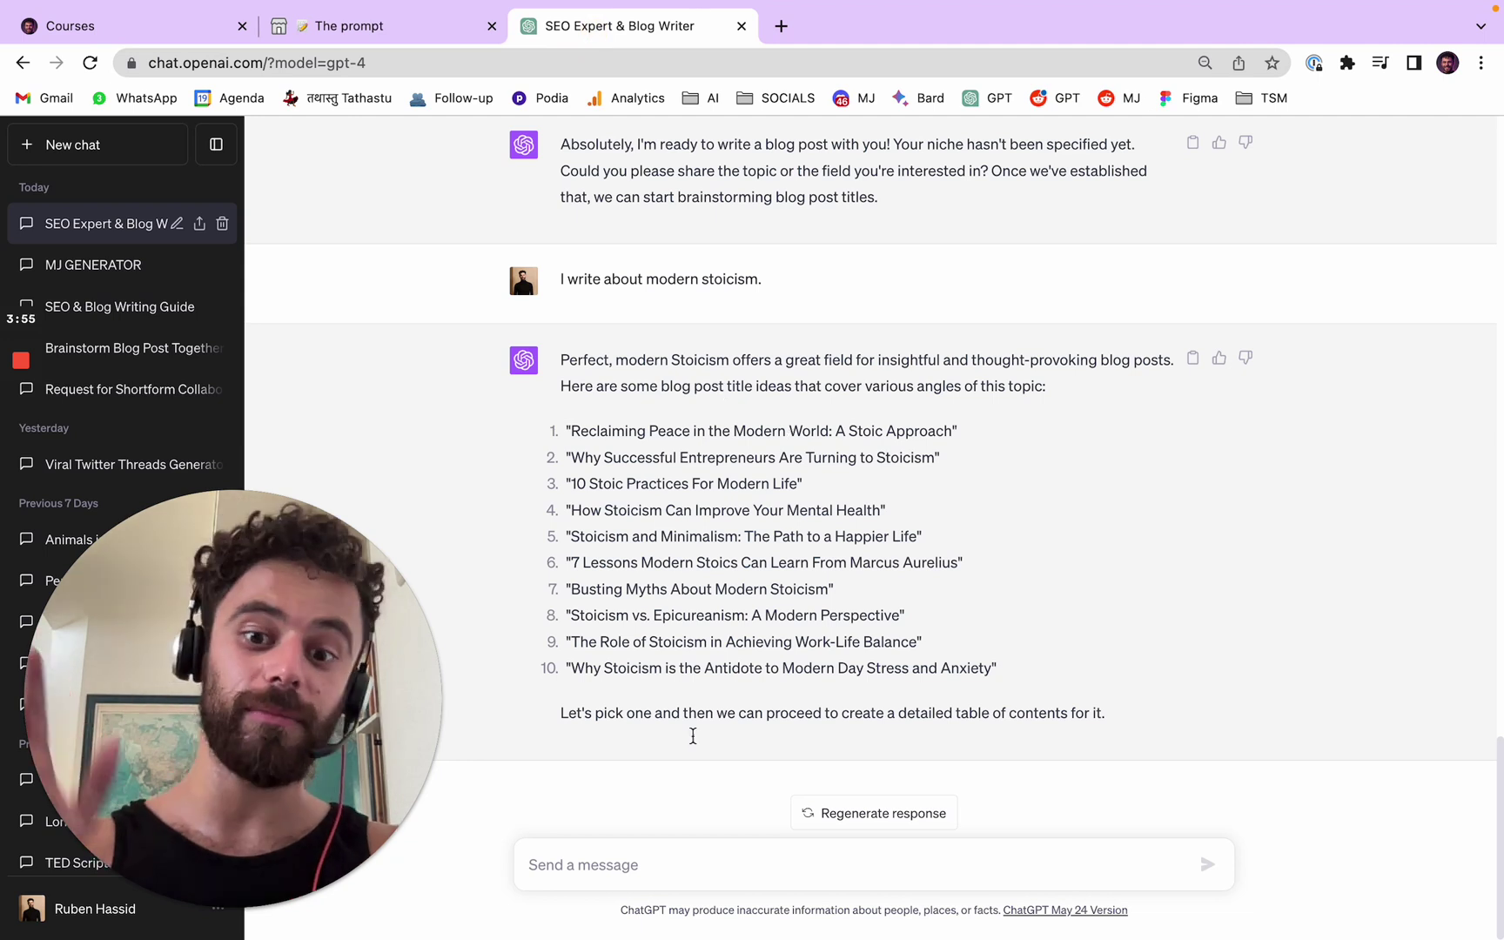
type("It")
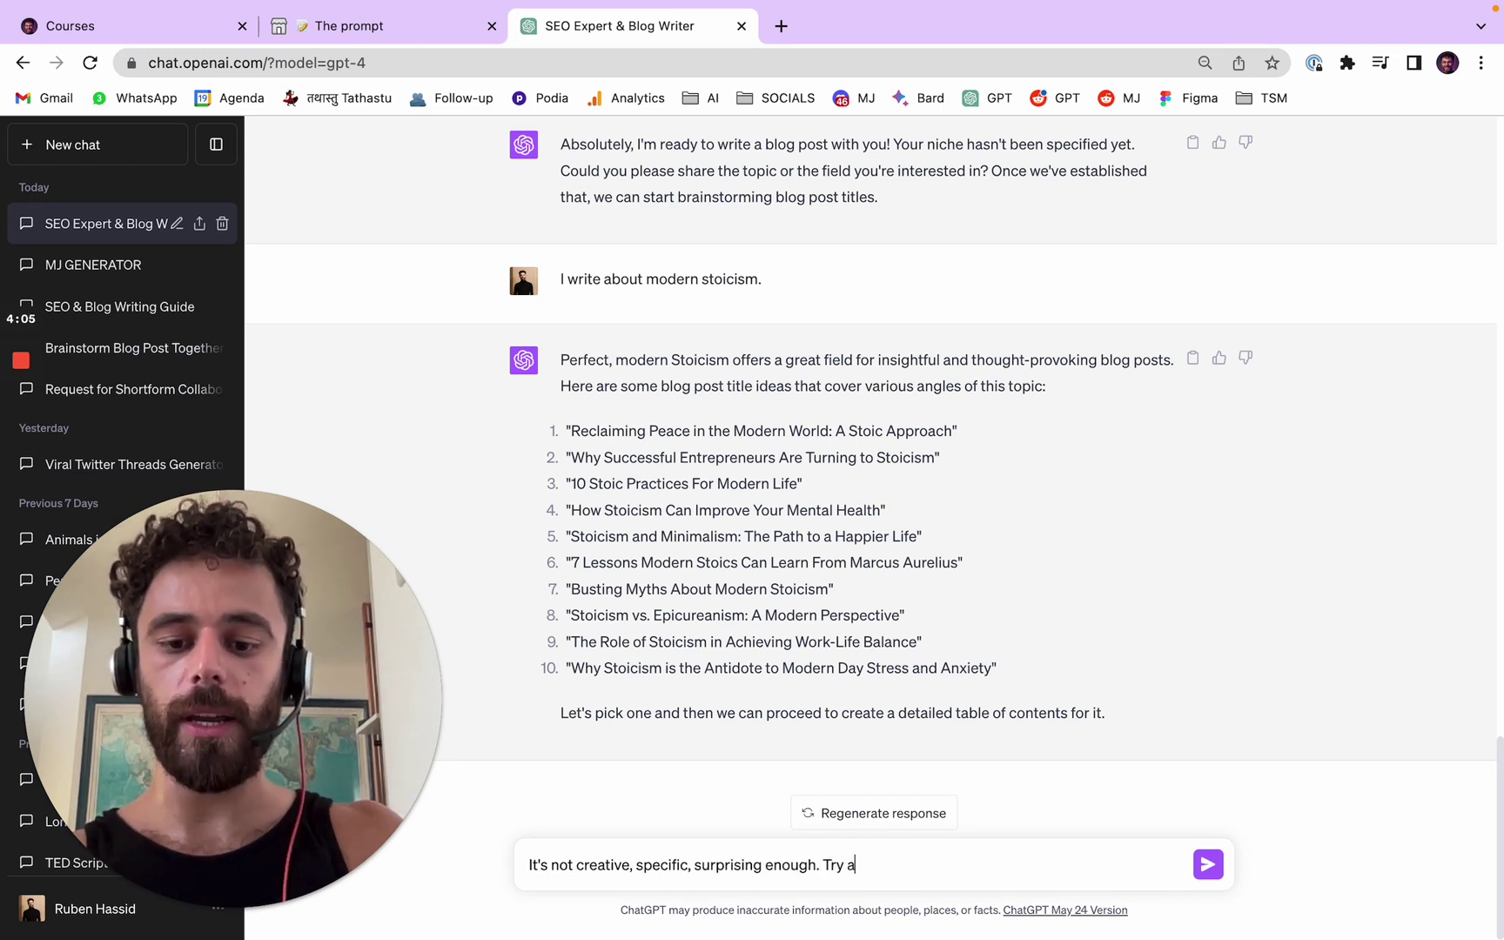
key("Return")
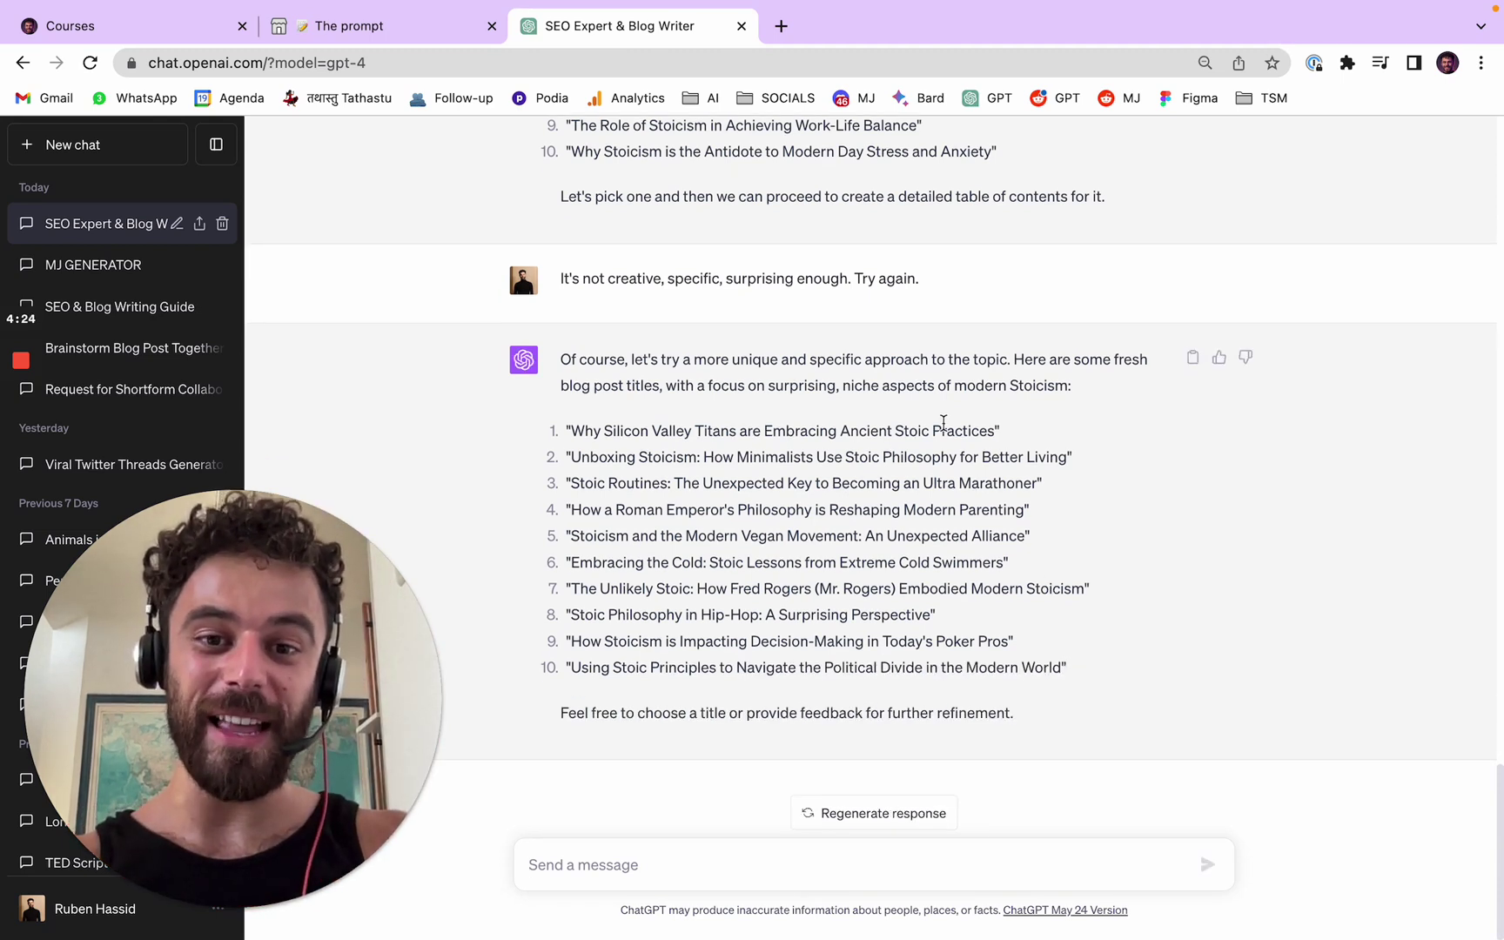
Highlight and review the refined titles, from Silicon Valley Titans and ultra-marathoners to cold swimmers.
triple_click(942, 428)
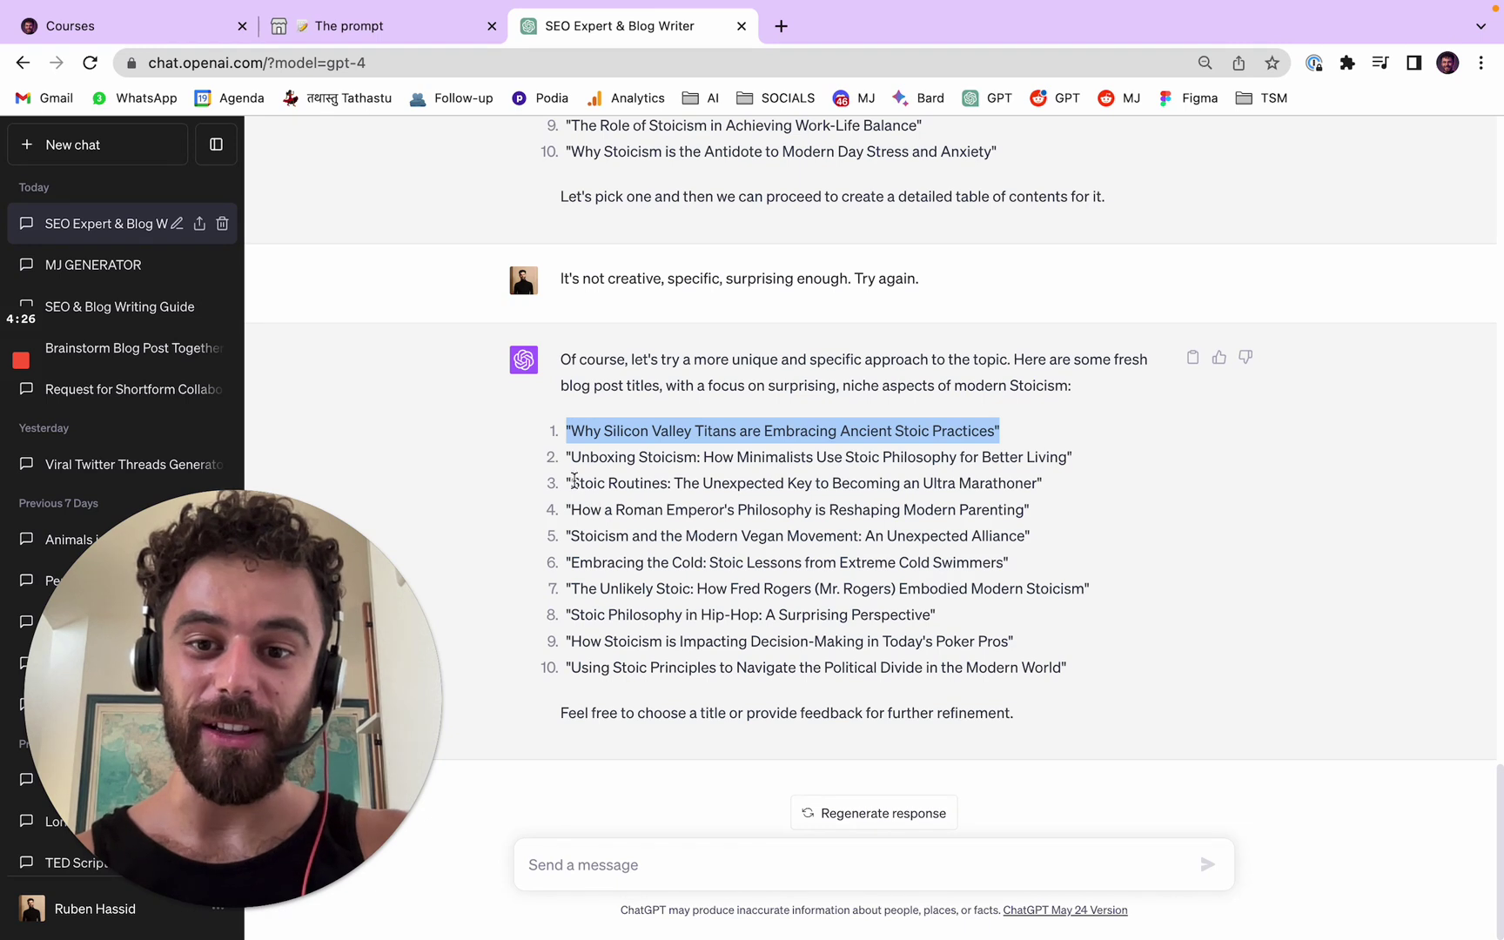
left_click_drag(575, 478, 1225, 514)
left_click(1225, 514)
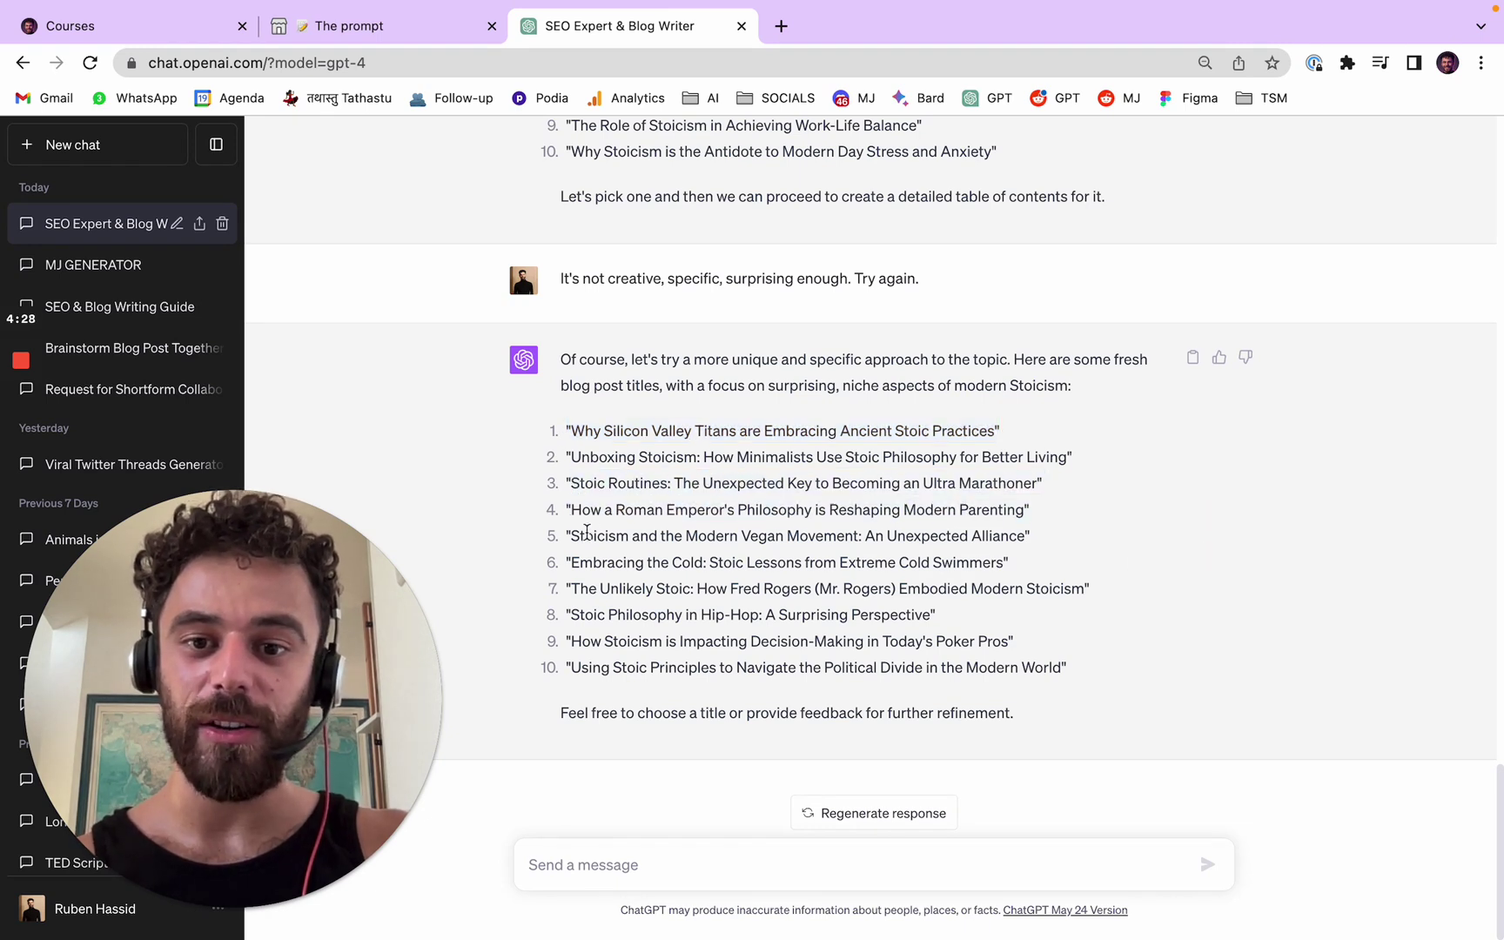
left_click(997, 457)
left_click(1326, 553)
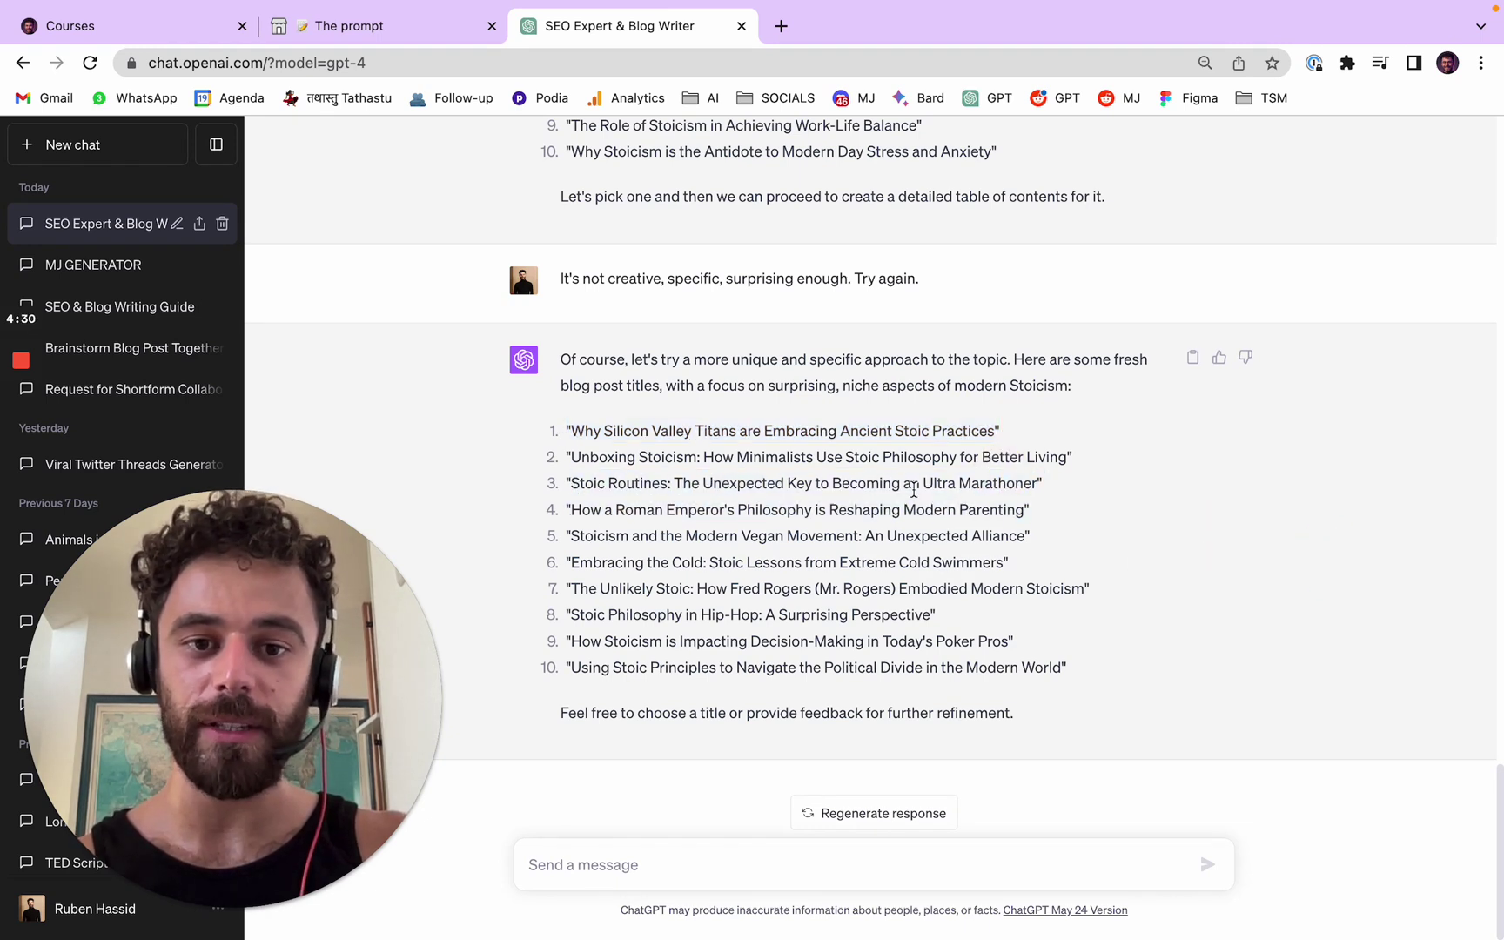
left_click(992, 502)
left_click(1183, 516)
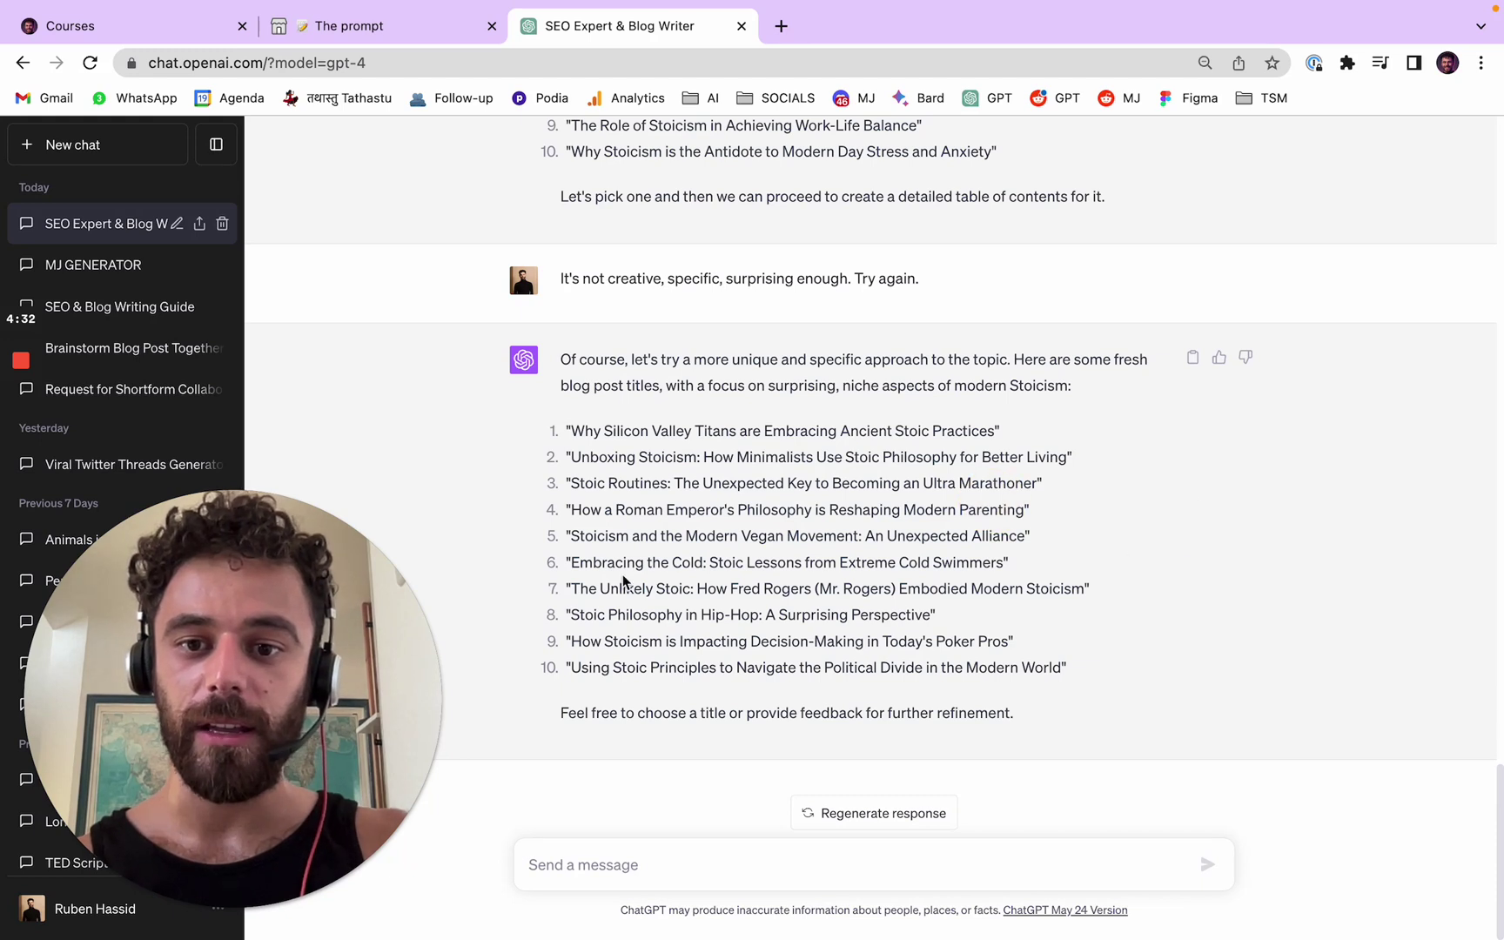
left_click(694, 531)
left_click(694, 601)
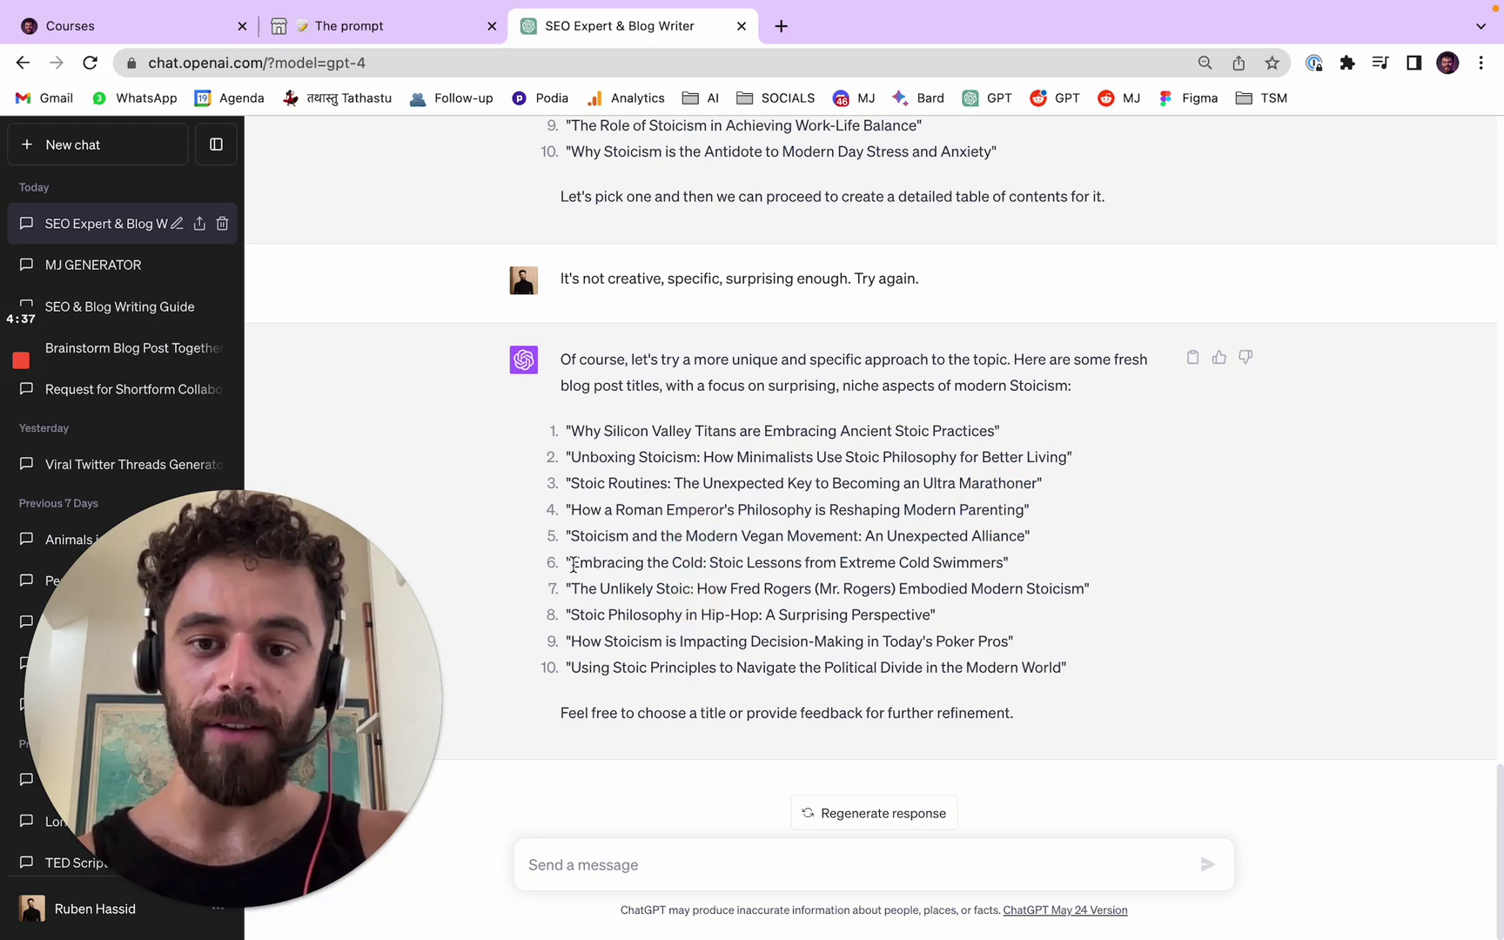
left_click(833, 564)
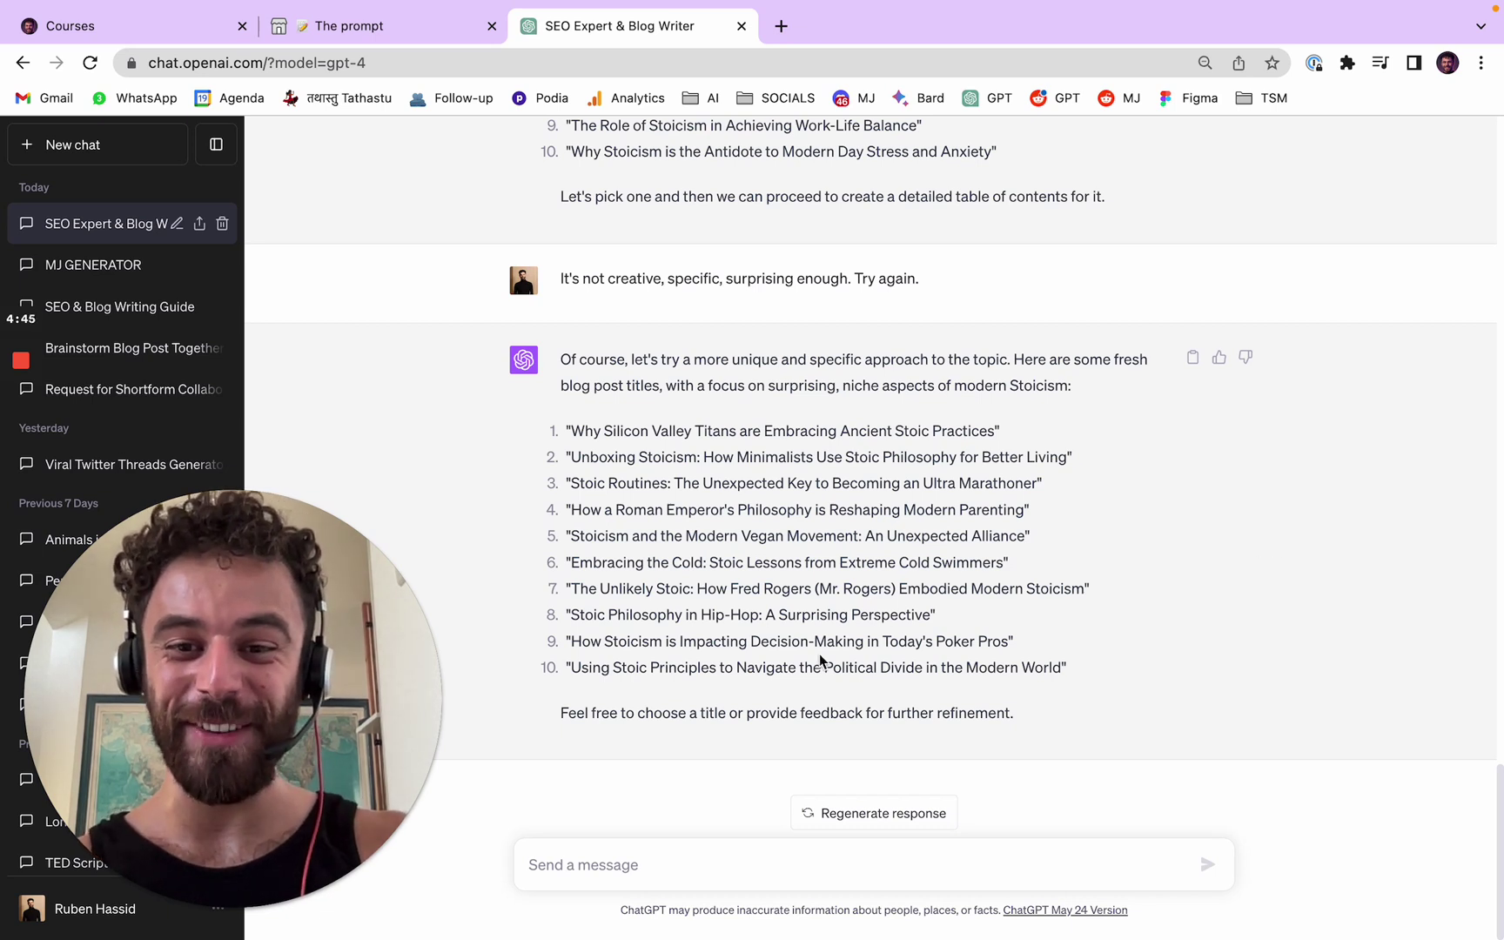
Review the remaining titles down to the poker pros and the closing invitation.
left_click(771, 618)
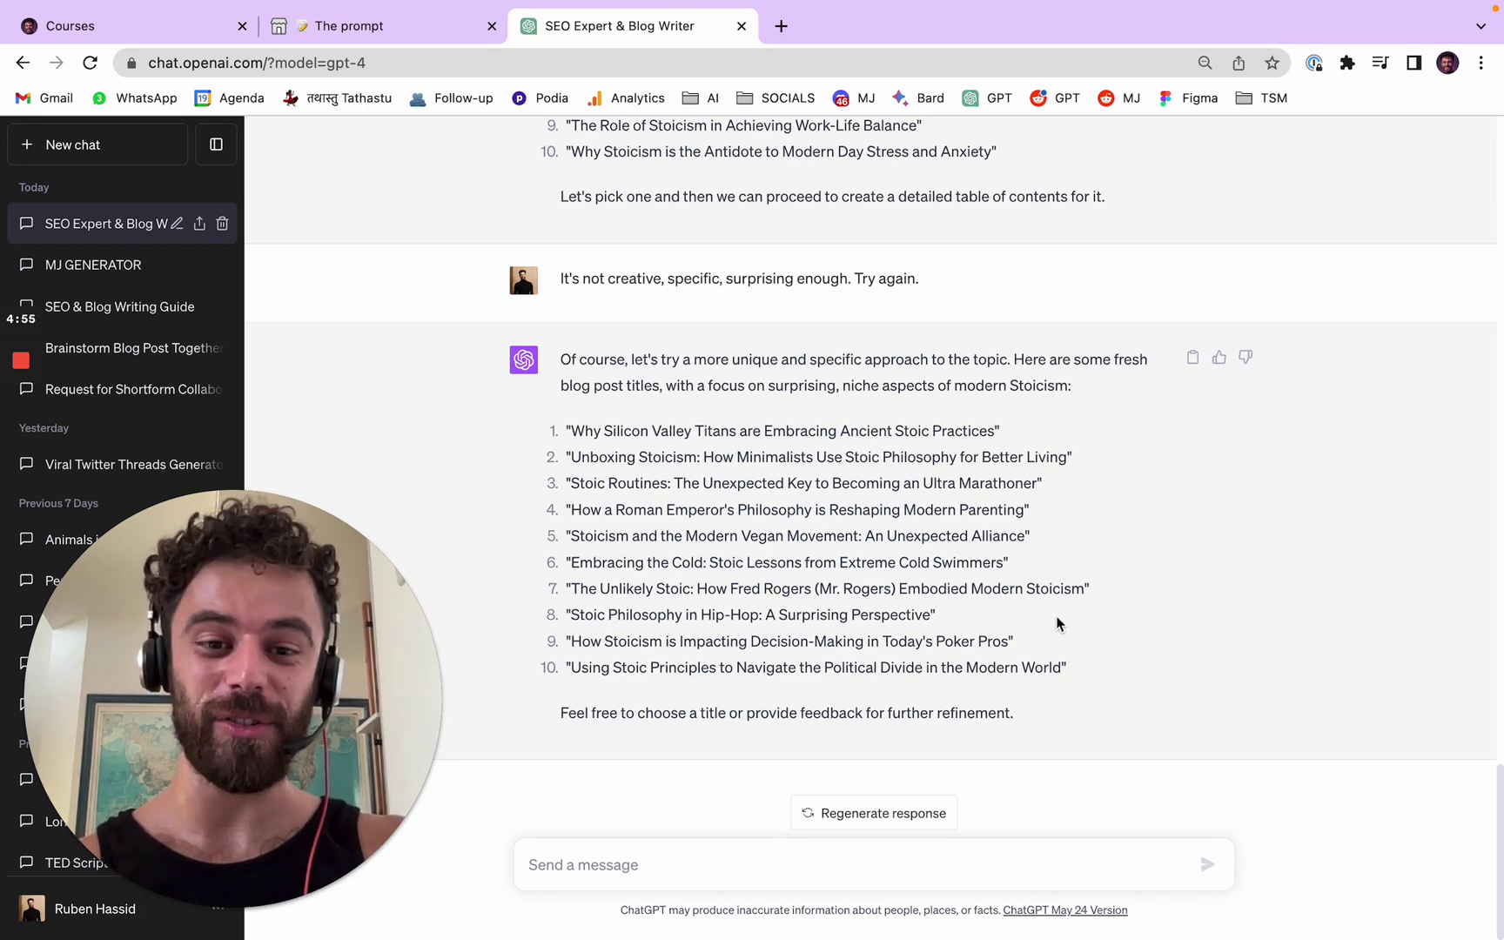
triple_click(954, 637)
left_click(1160, 621)
left_click(831, 662)
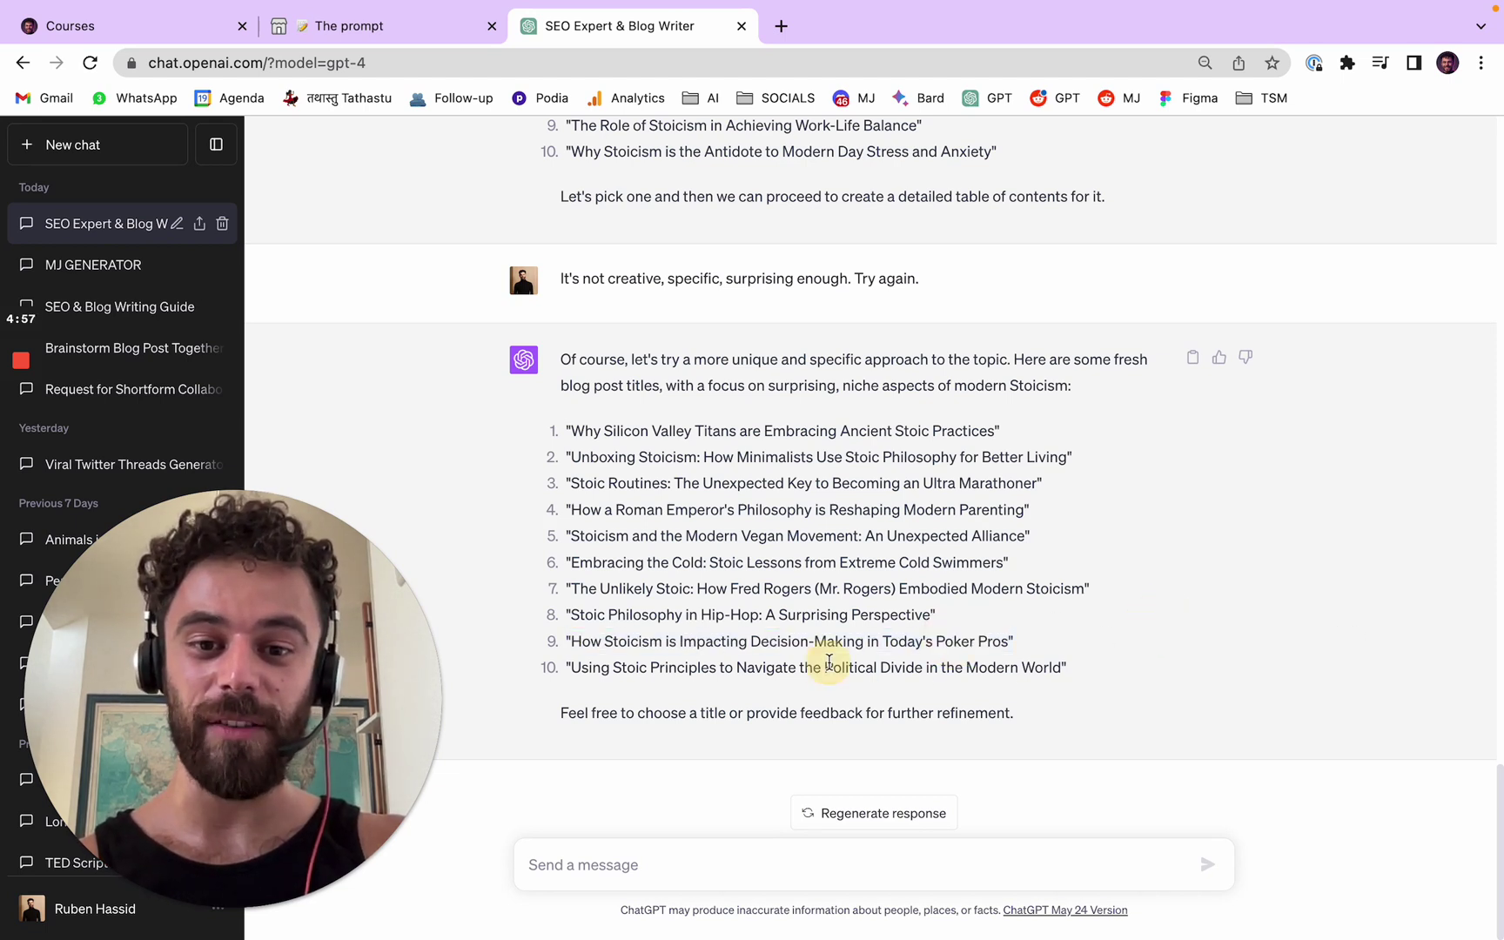
left_click(1145, 646)
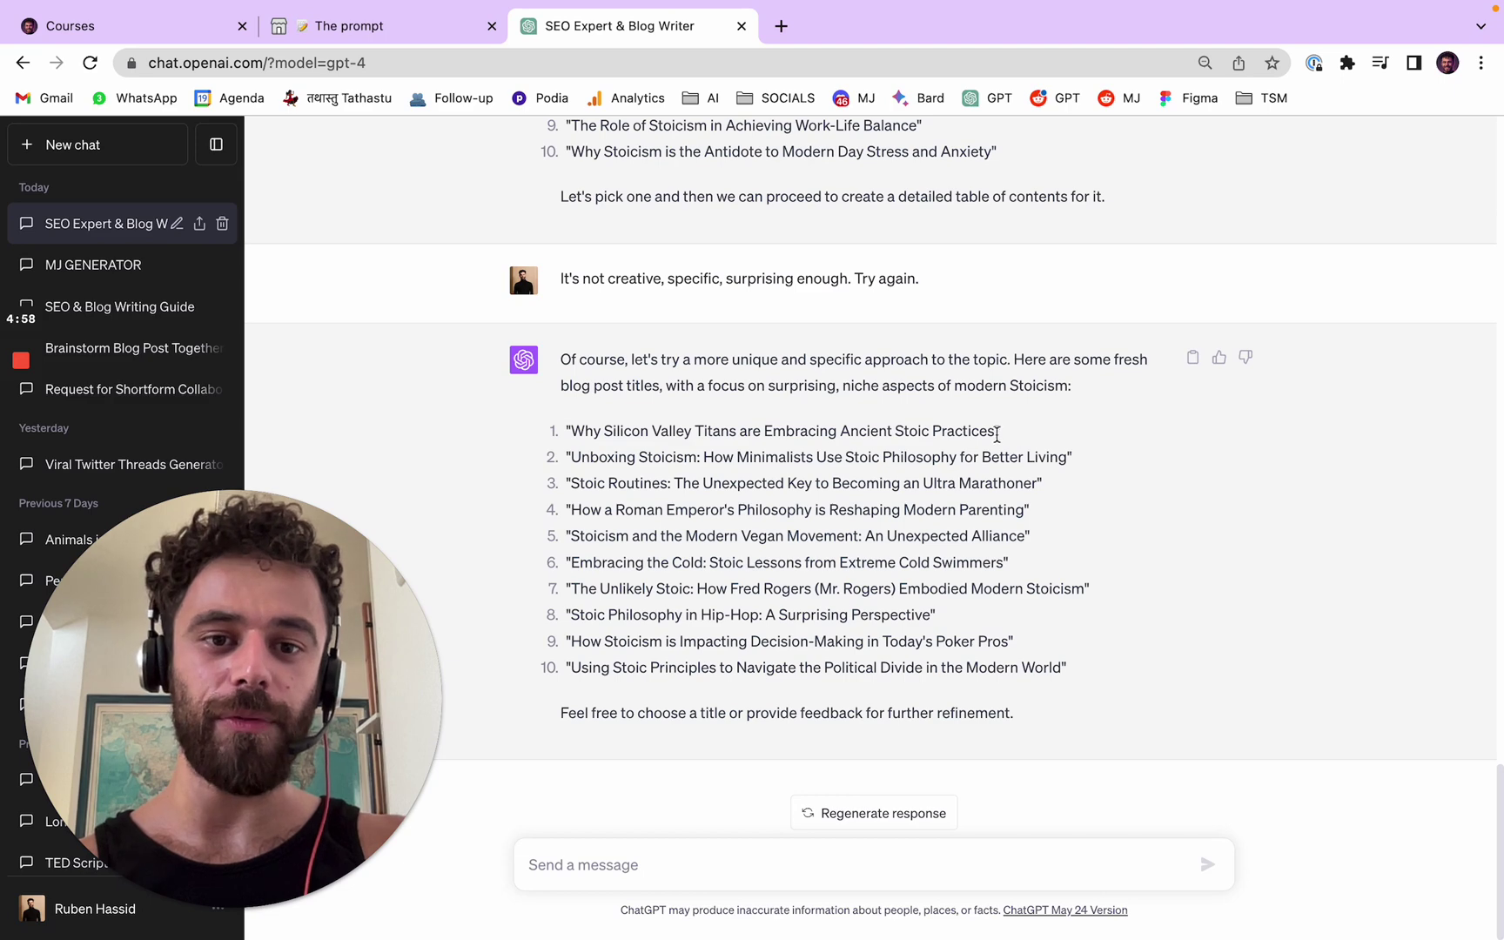
Check Prompt 4 on the course lesson page.
left_click(314, 26)
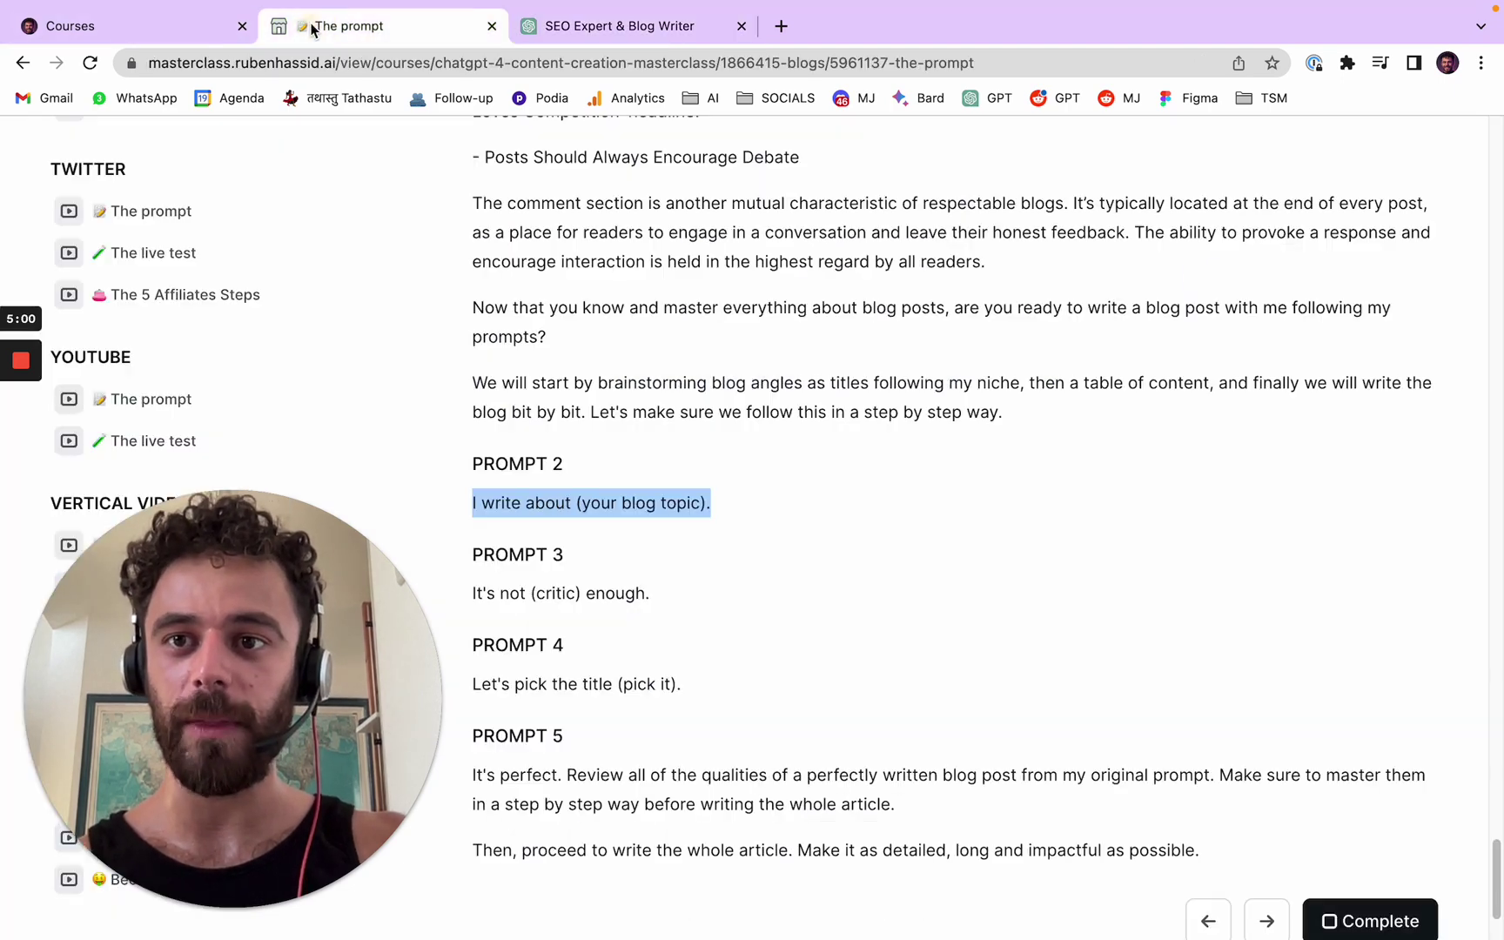
left_click(896, 566)
scroll(785, 592, "down", 1)
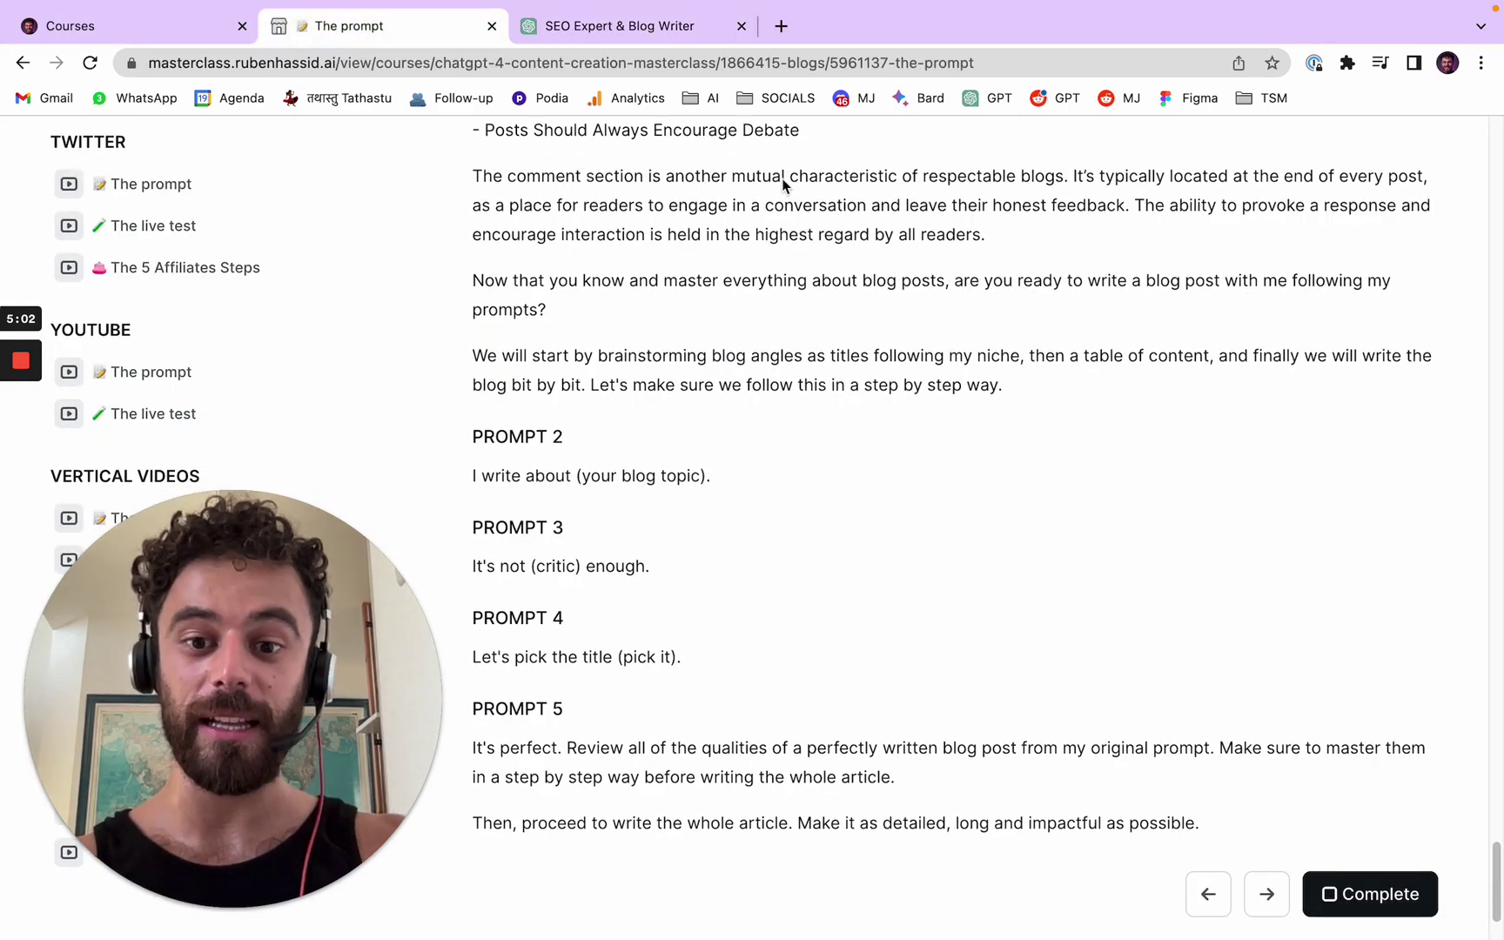
Reply "Let's pick title number 1." to get the table of contents.
left_click(714, 31)
left_click(792, 862)
type("Let's pick tit")
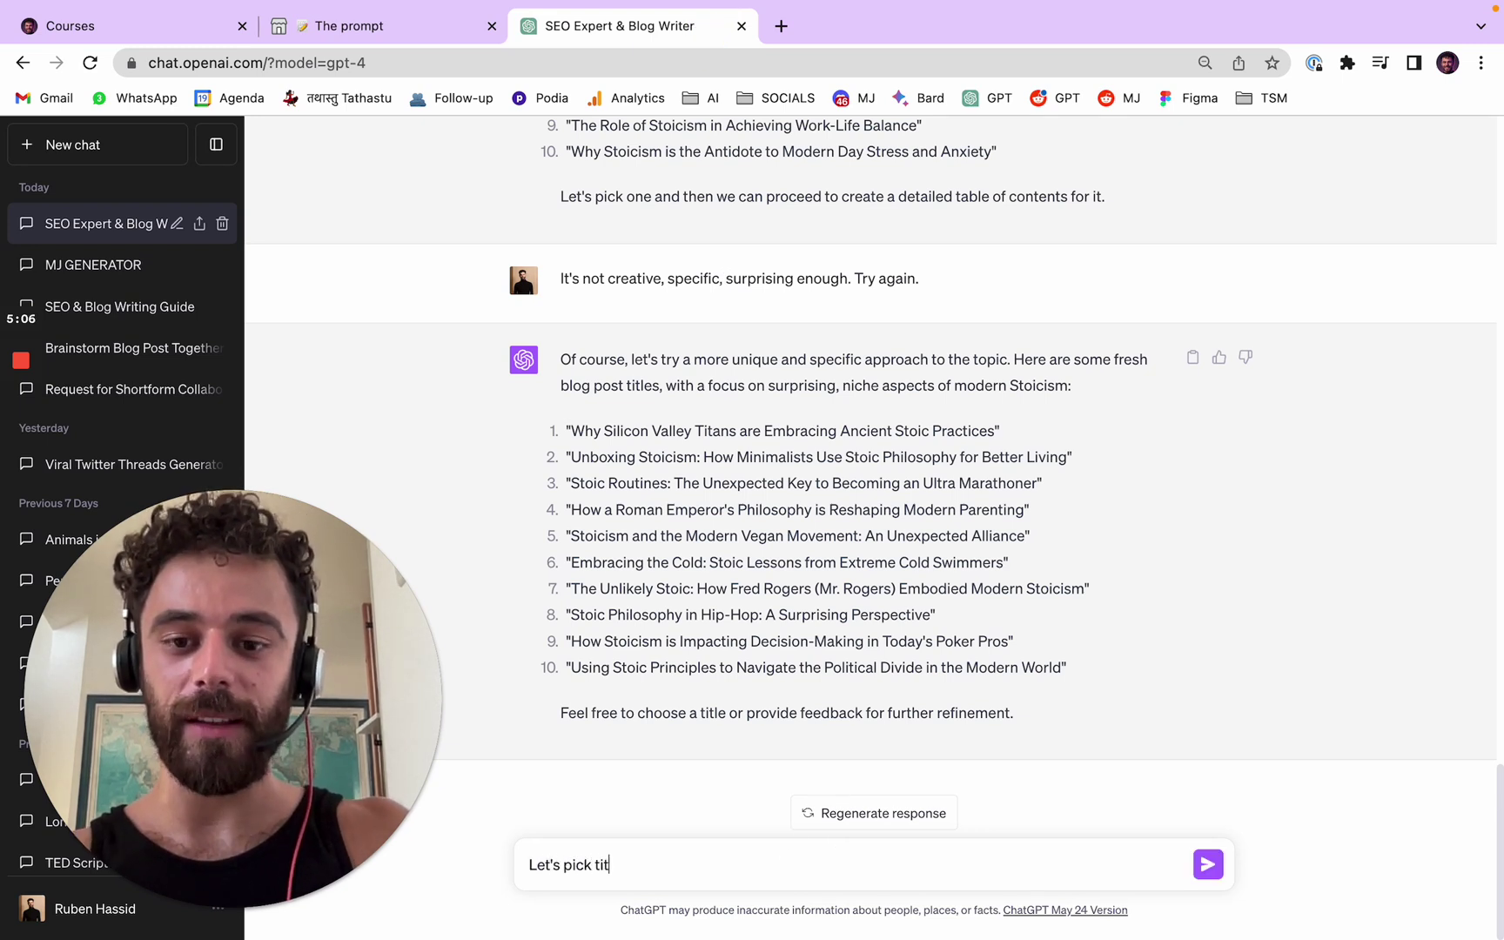
type("le number 1.")
key("Return")
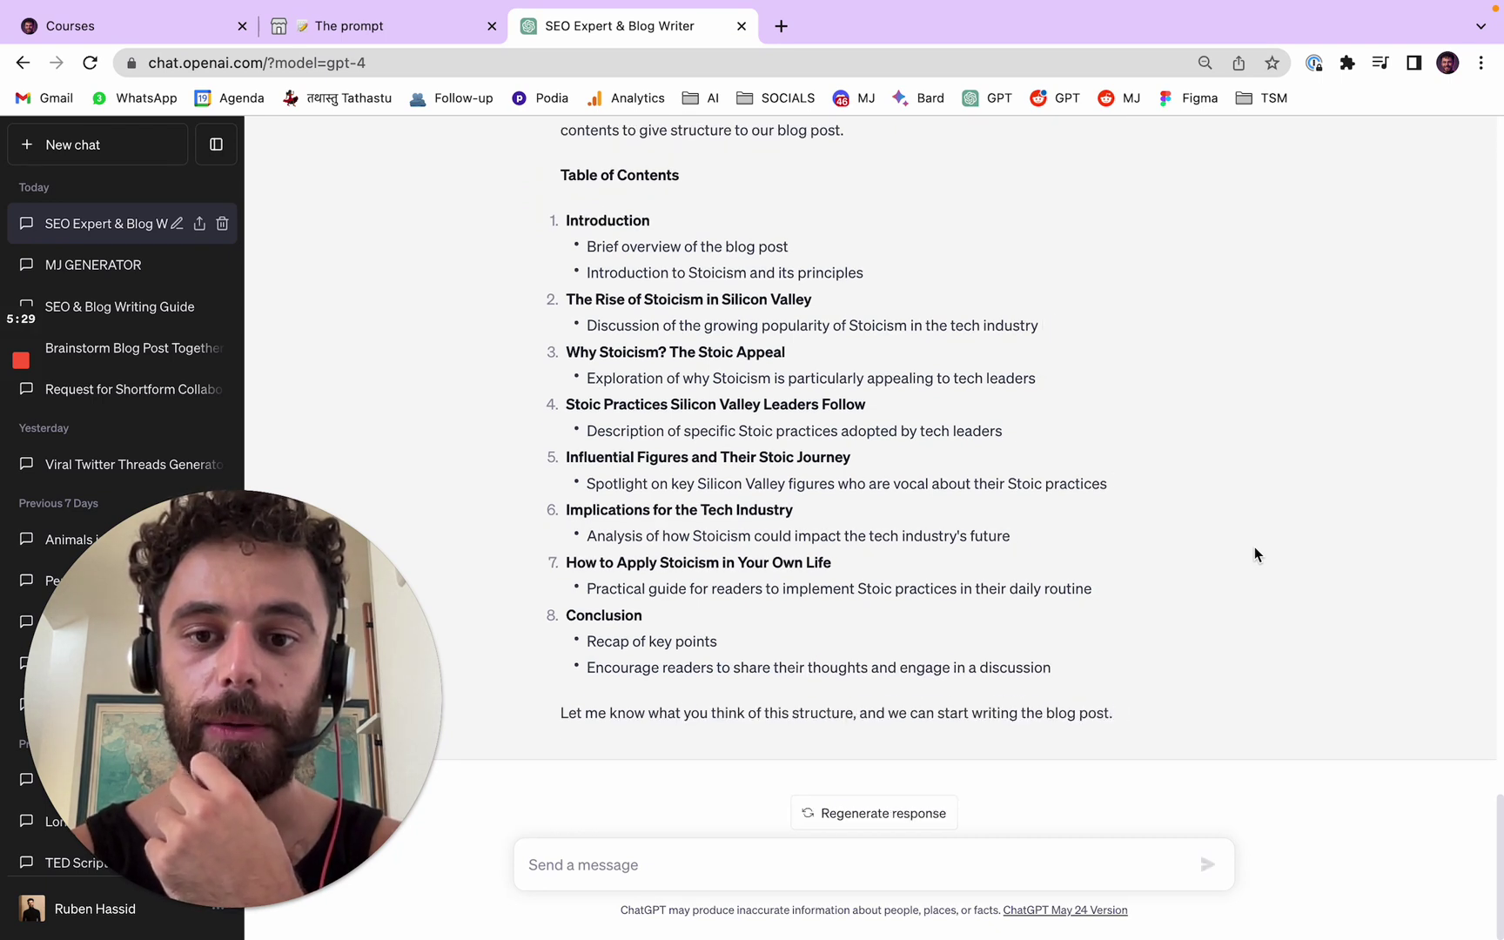
Send "There is not enough content and bullet points for each sections. Add more.".
left_click(579, 857)
type("The")
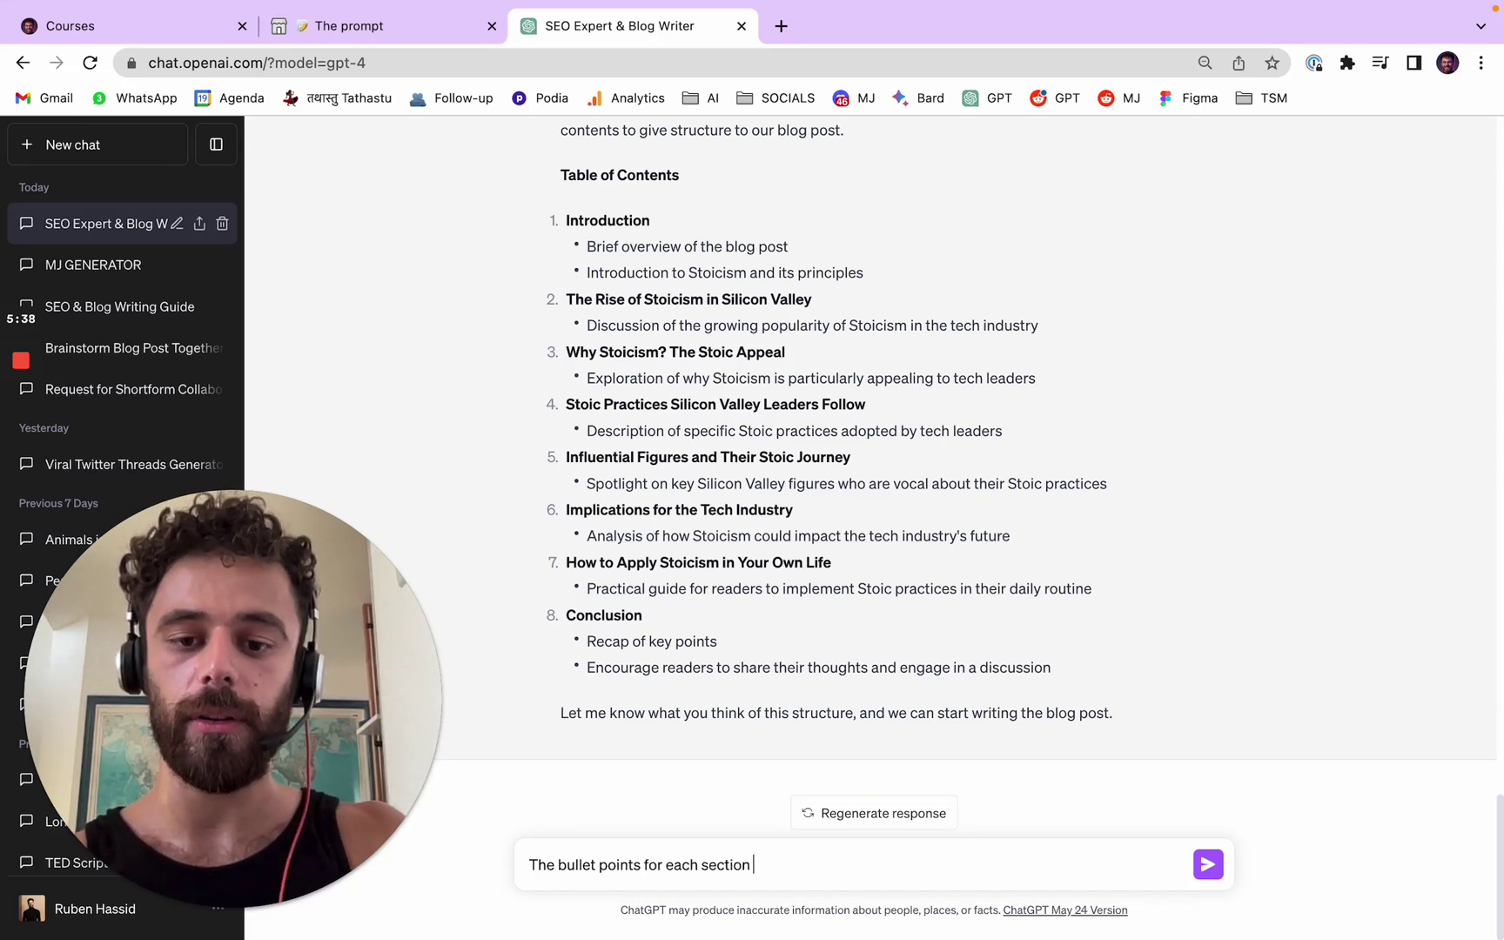
left_click(554, 866)
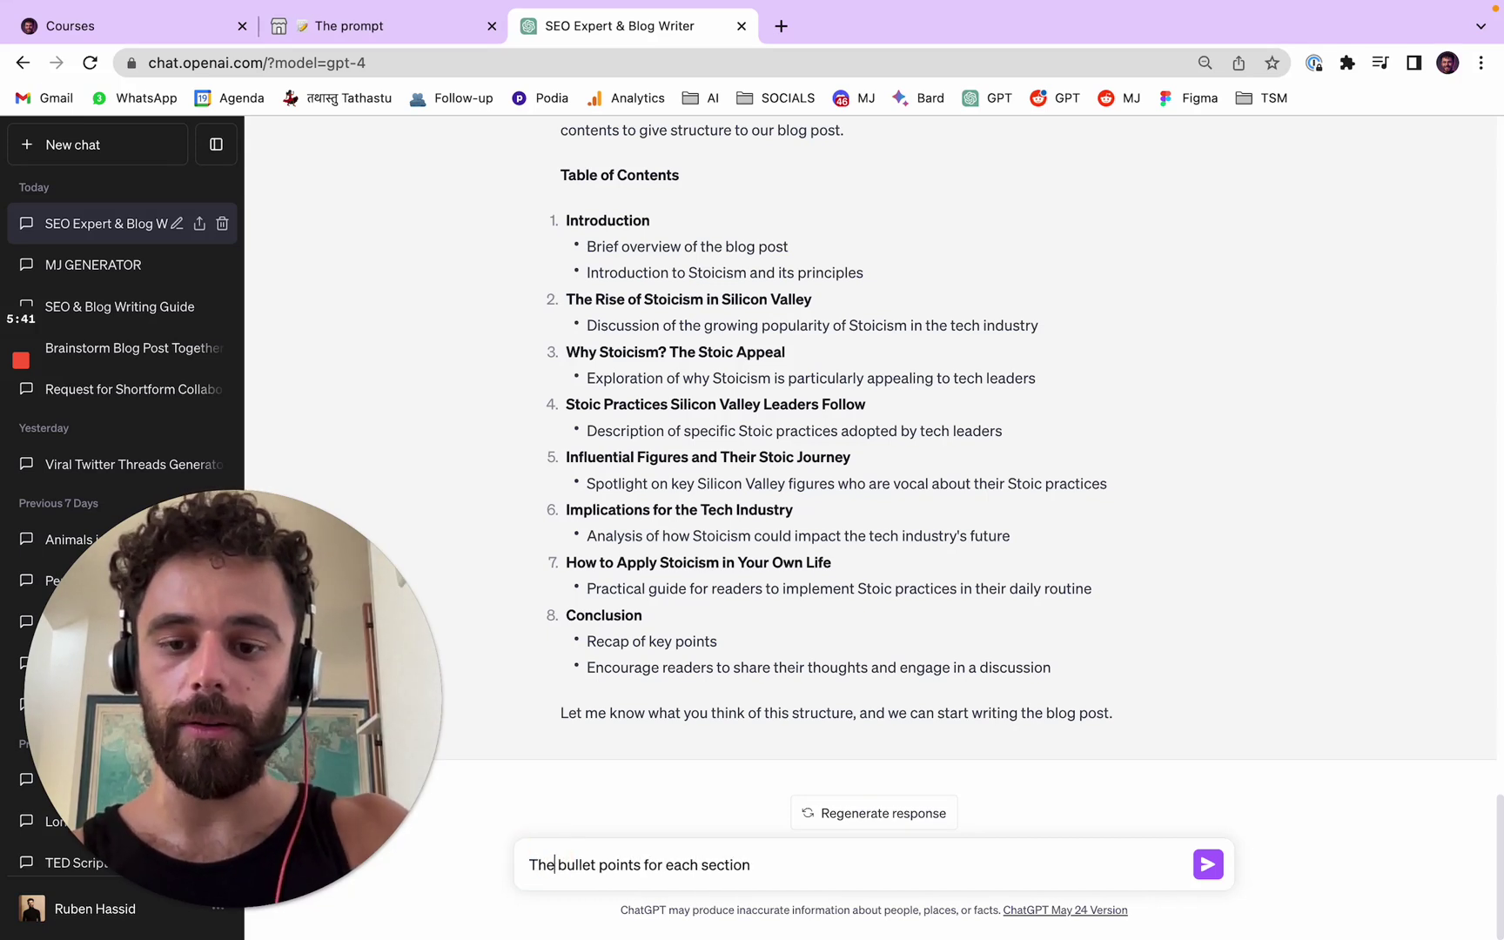
type("re is not")
type(" enough ")
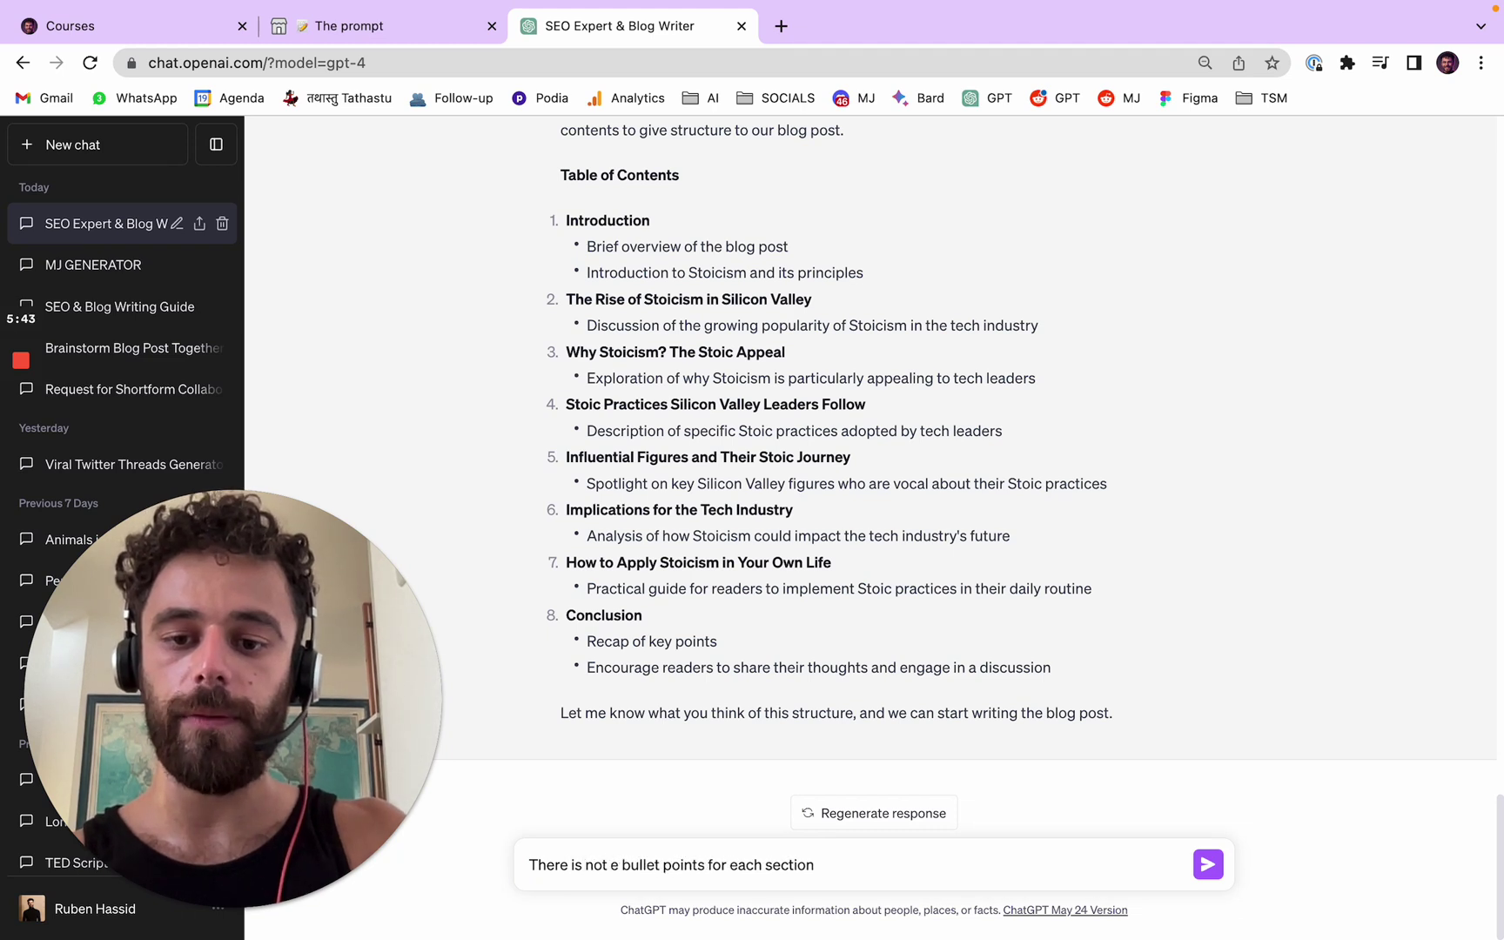
type("content and")
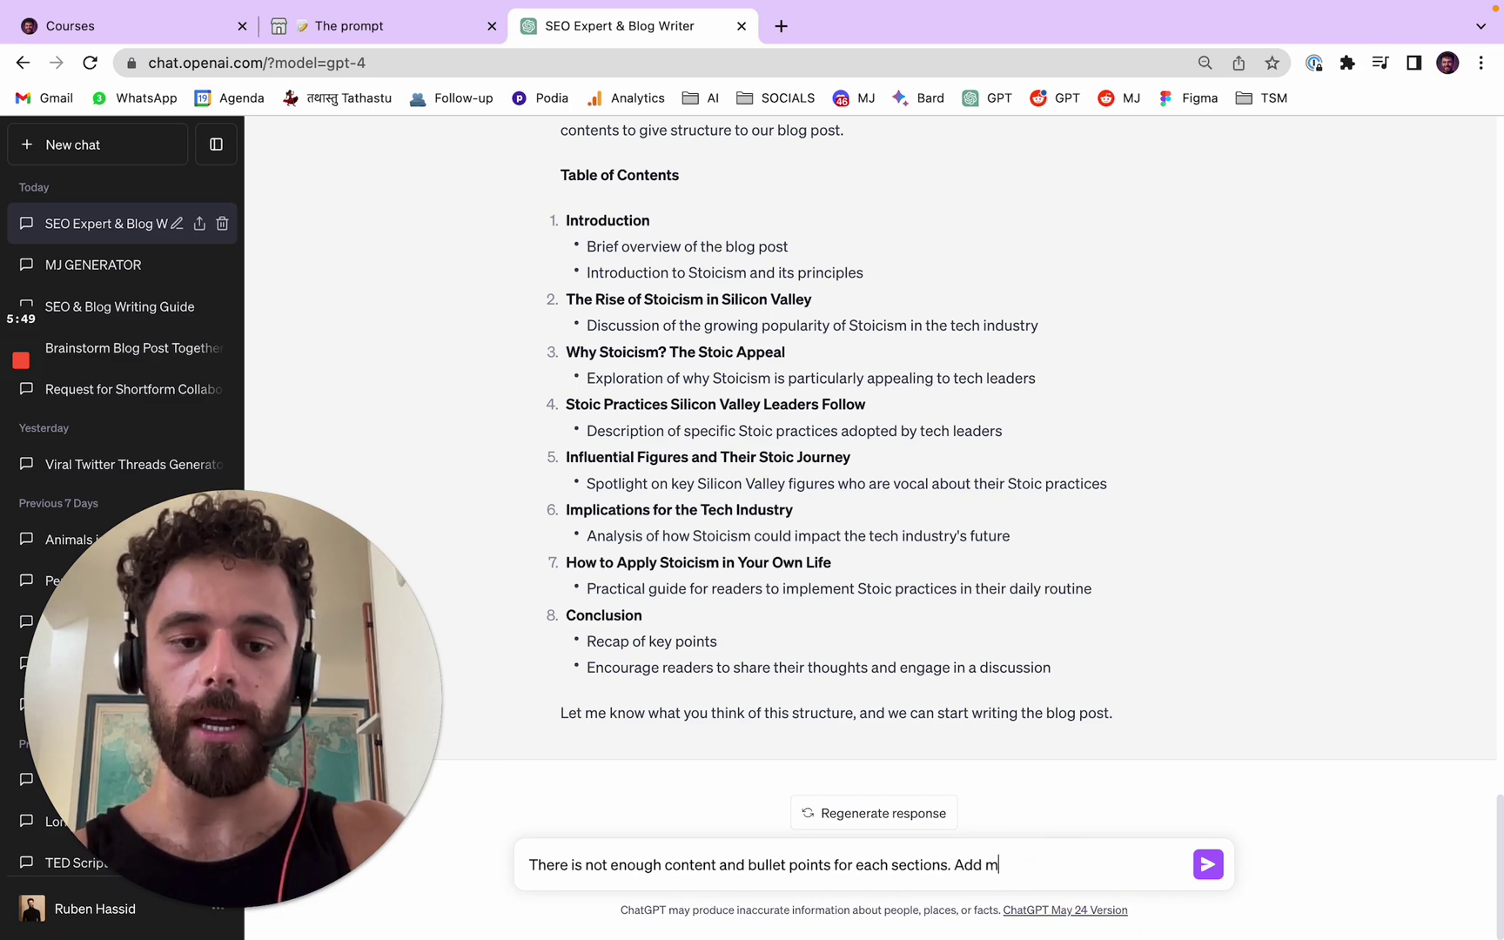
type("ore.")
key("Return")
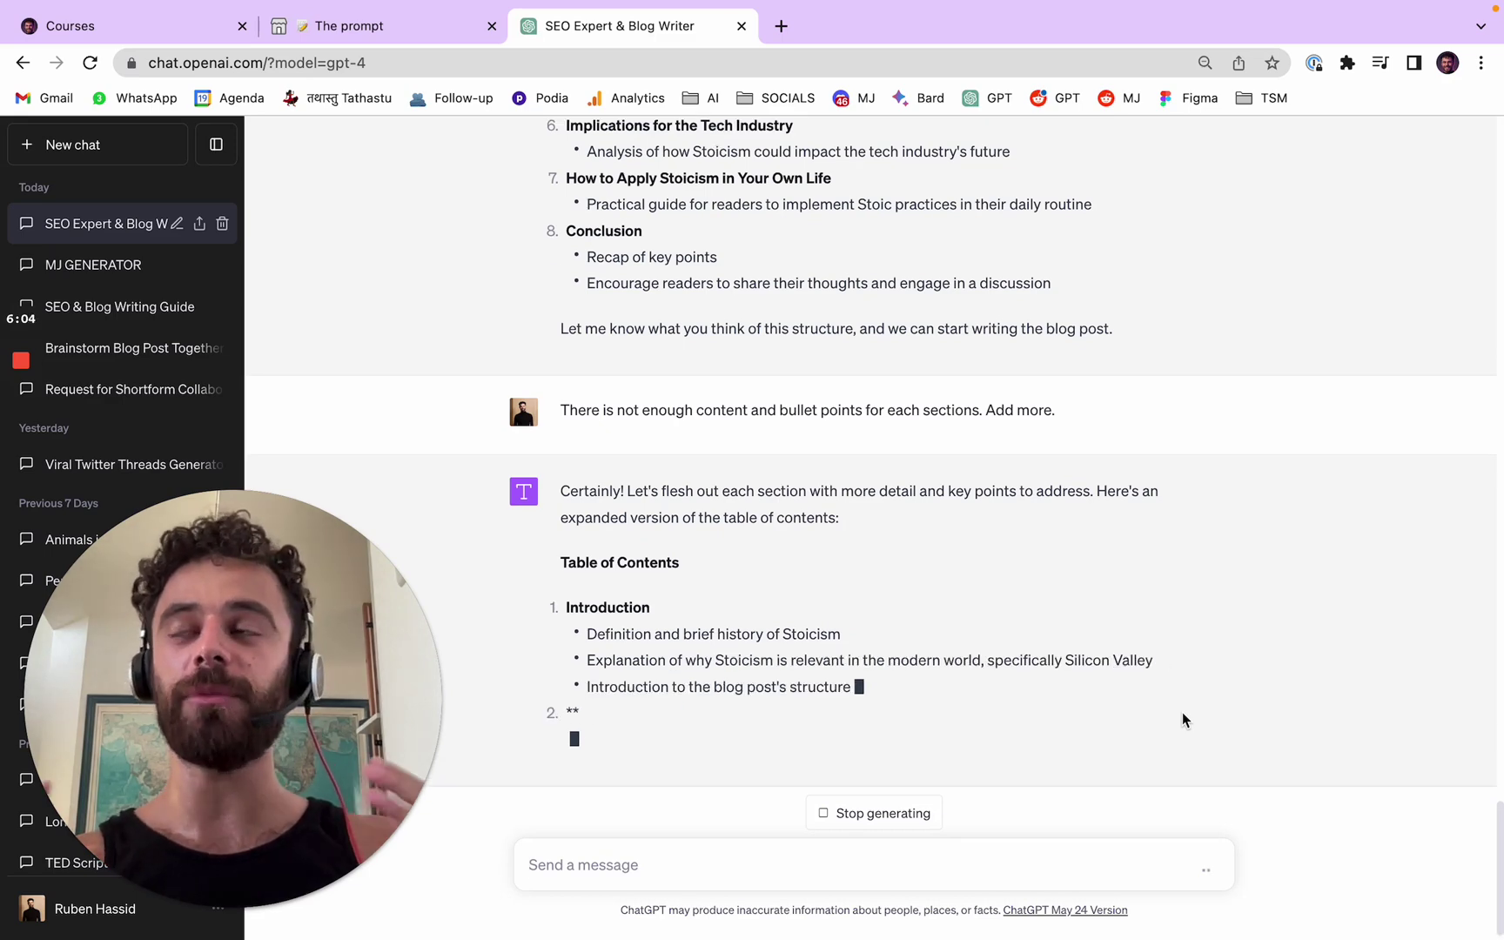
Review the expanded eight-section outline, then return to the course page listing Prompts 2–5.
scroll(1182, 711, "up", 10)
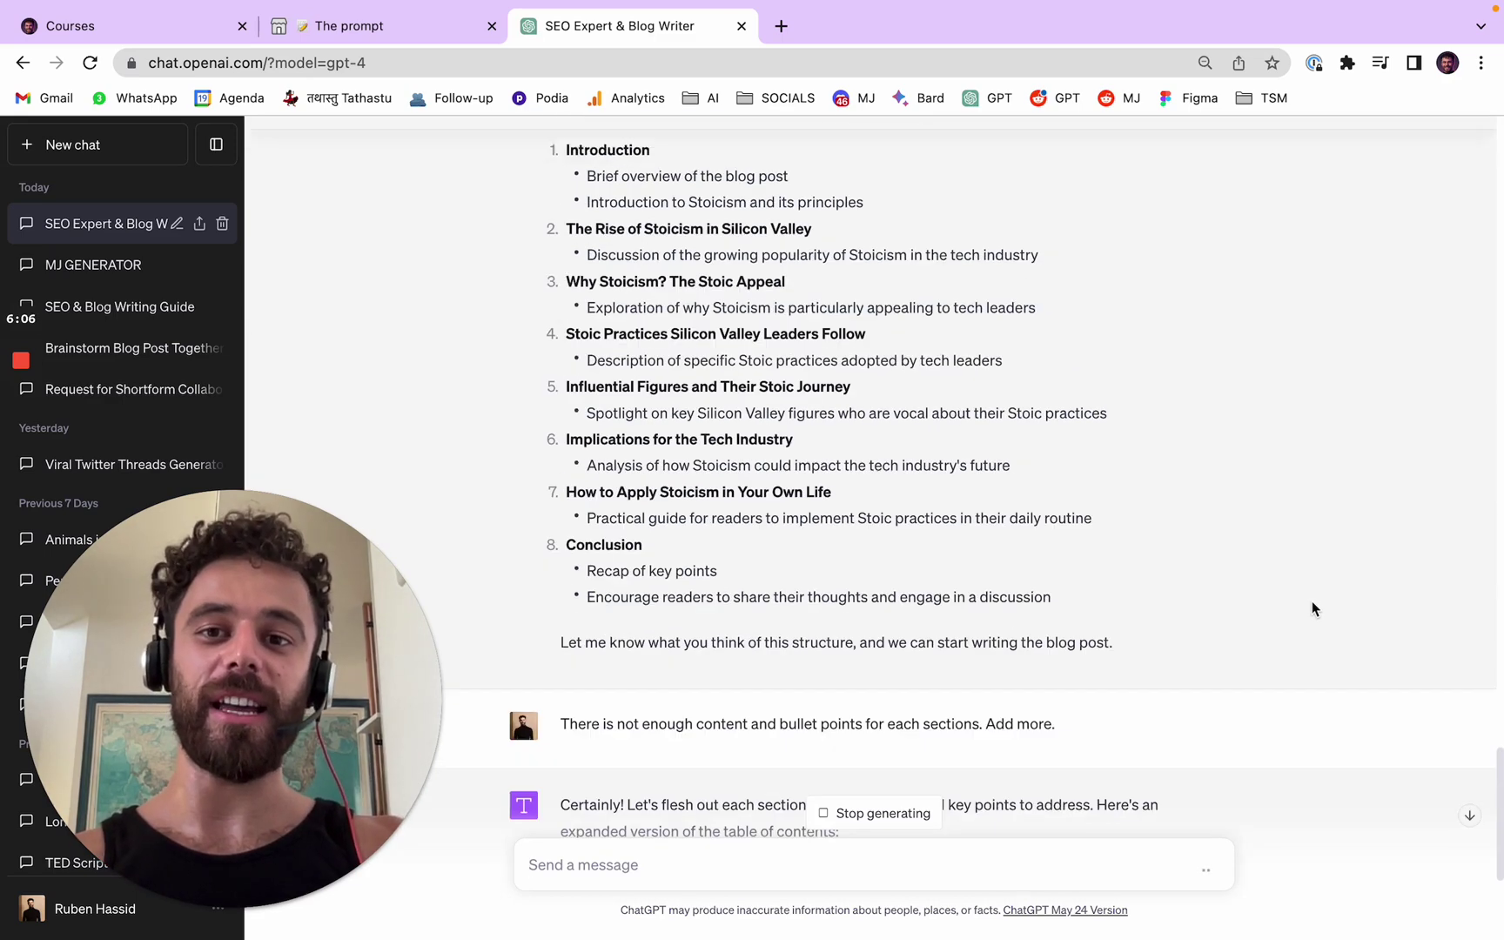
scroll(696, 479, "down", 1)
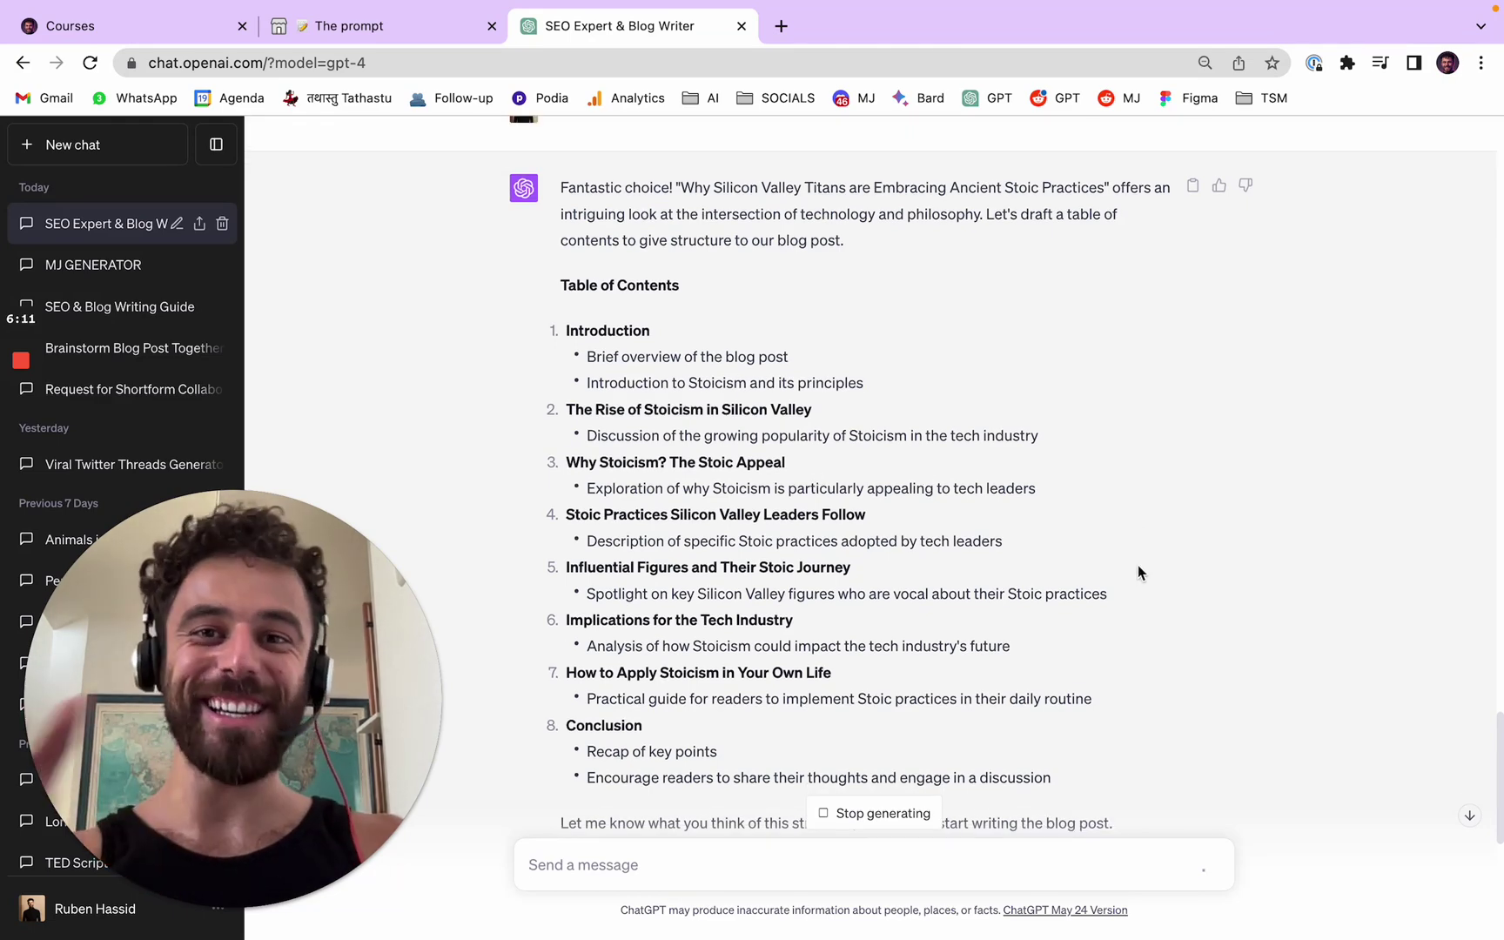
scroll(1137, 565, "down", 7)
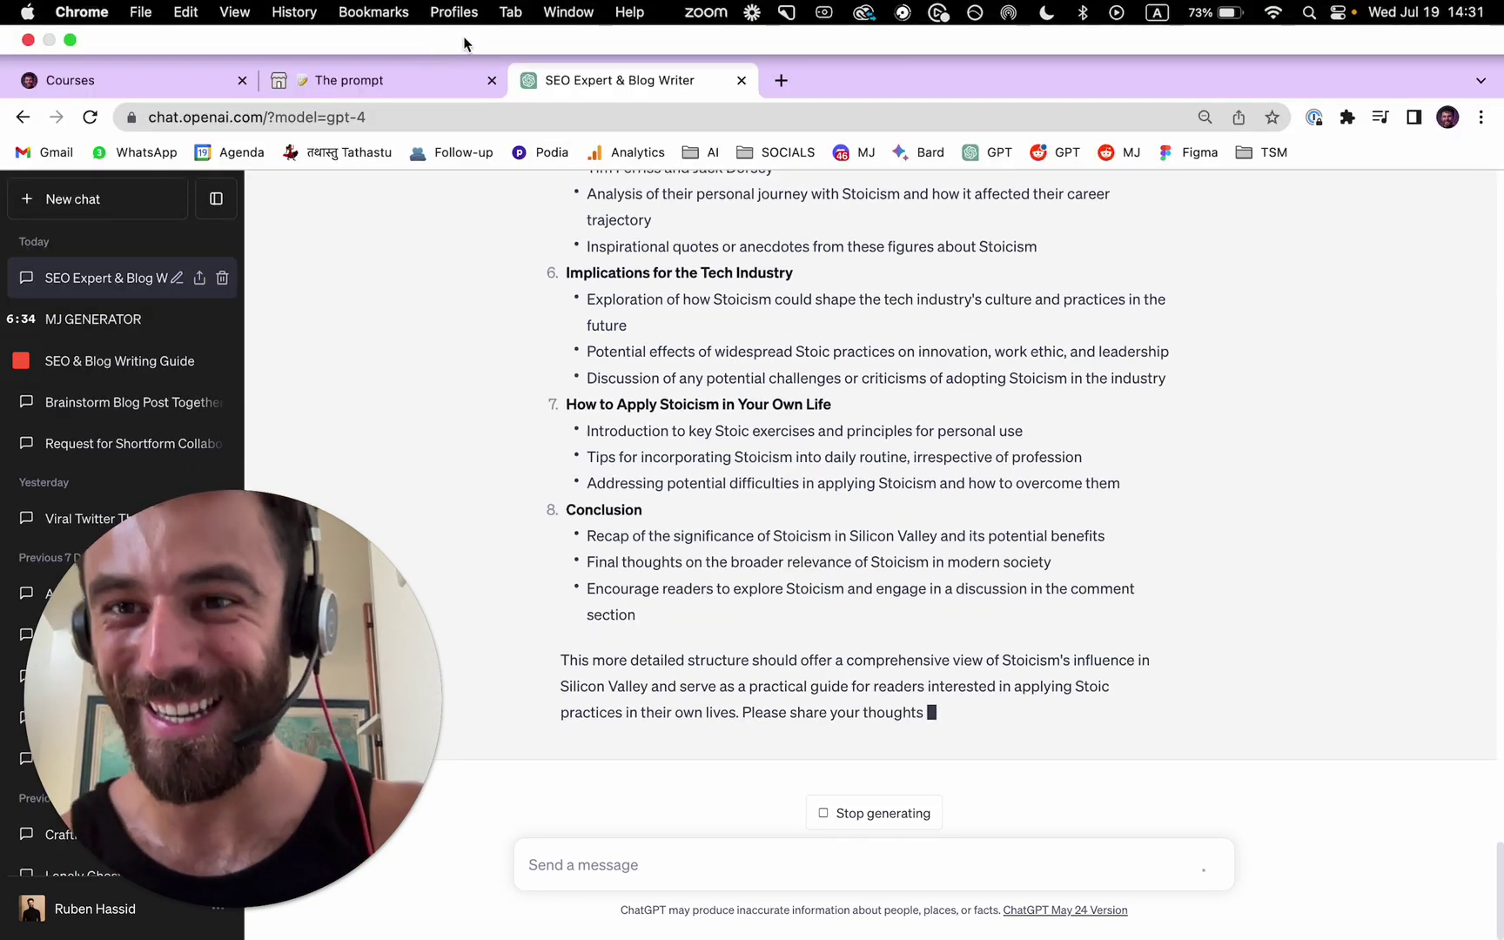
left_click(417, 88)
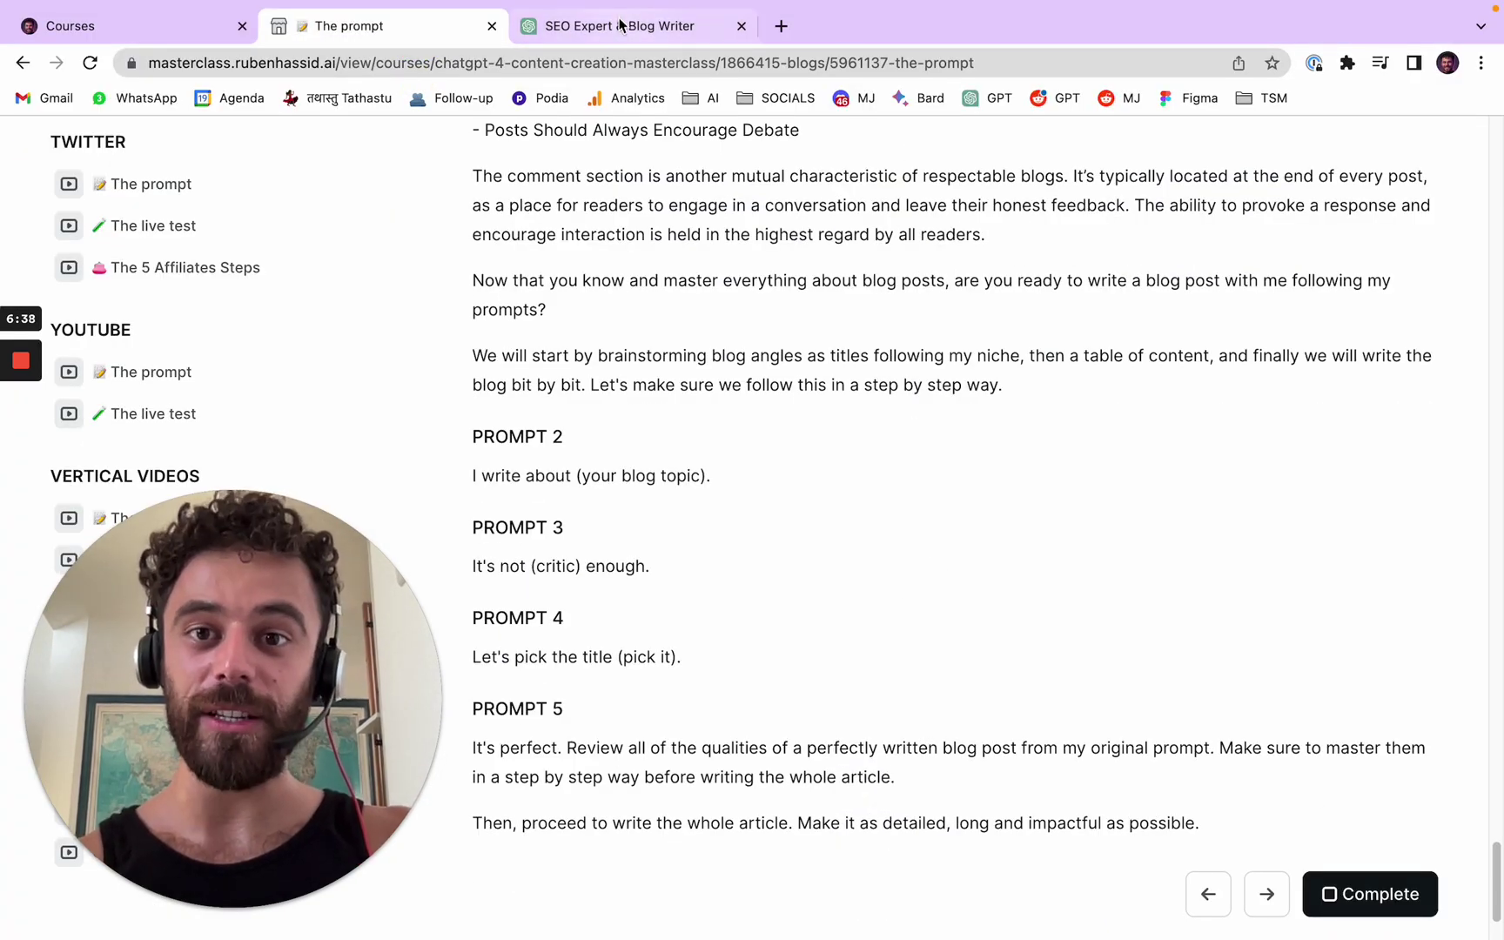
Send Prompt 5 to ChatGPT with the added line 'Write one paragraph per bullet point minimum.'.
left_click_drag(1218, 827, 471, 754)
key("super+c")
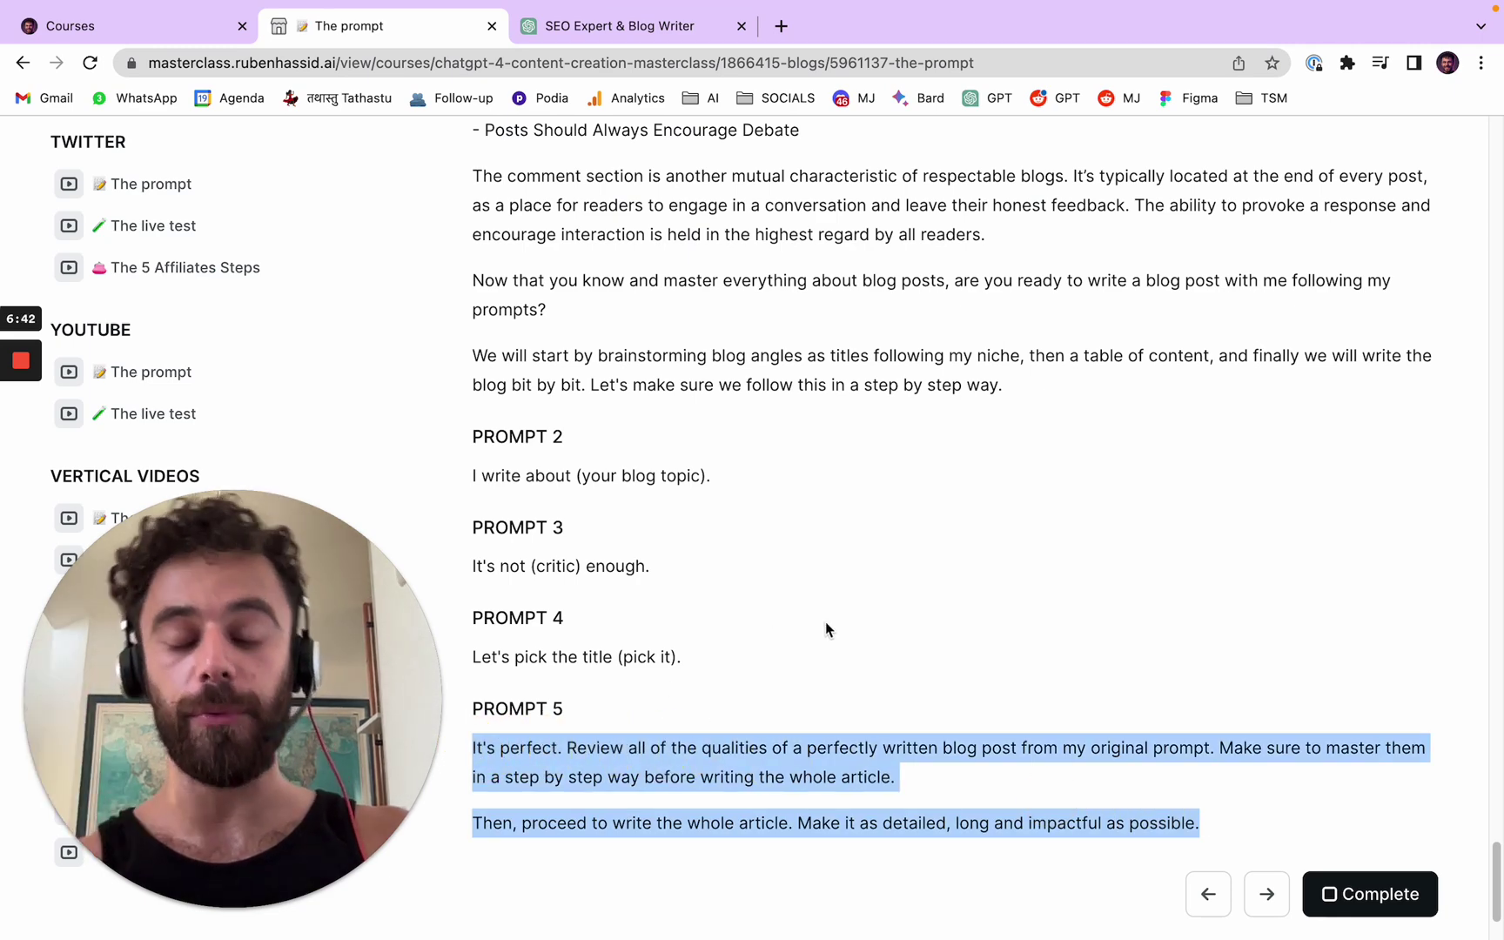
left_click(611, 35)
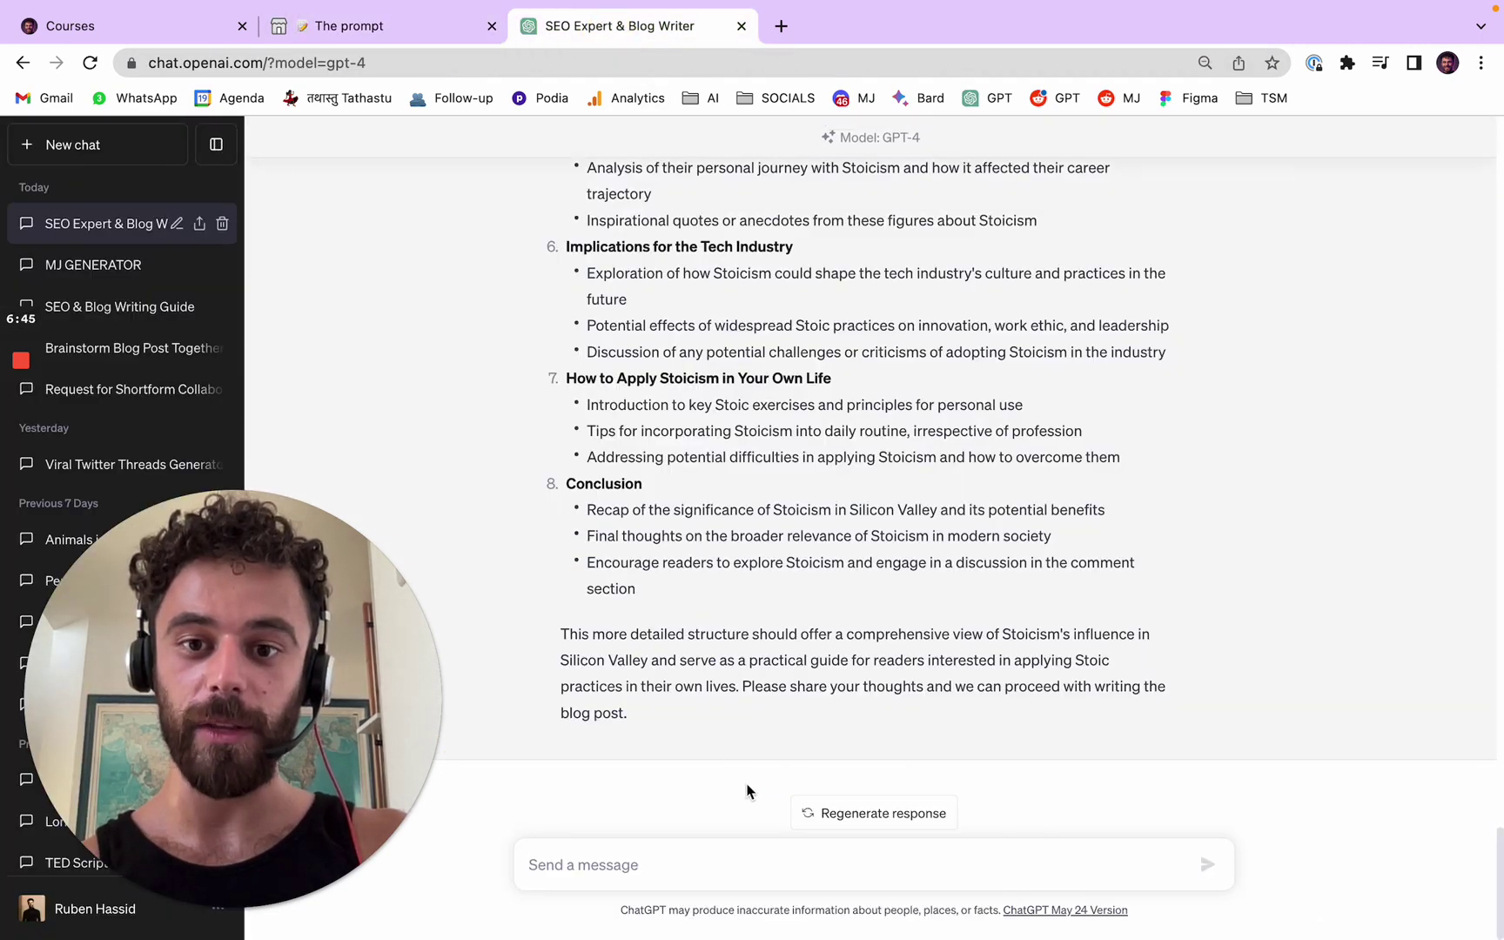
key("super+v")
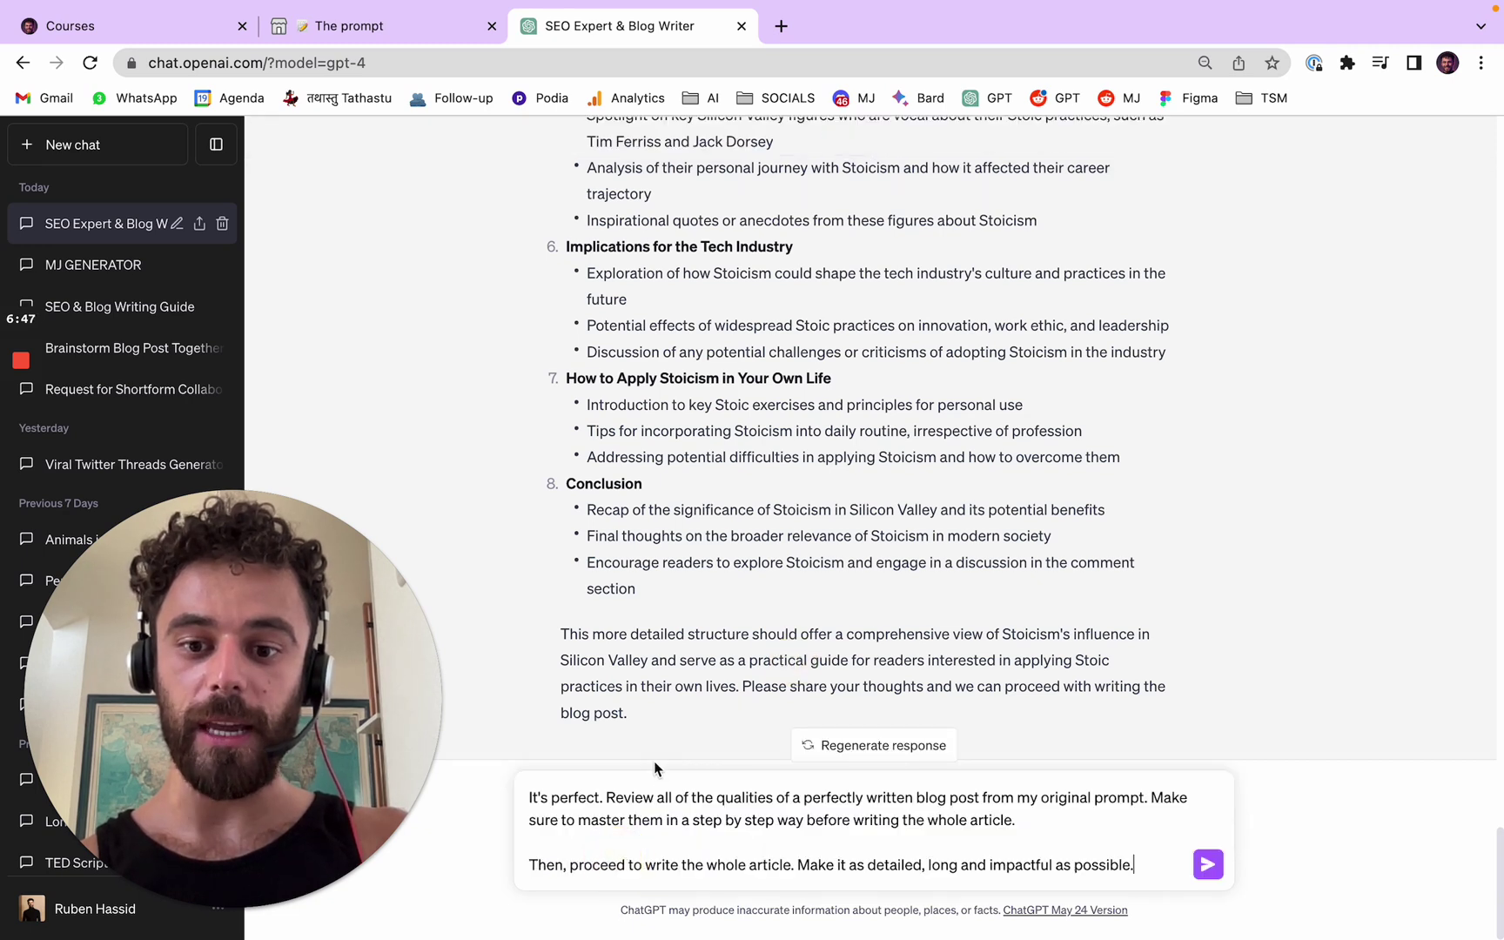
left_click(1045, 813)
key("shift+Return")
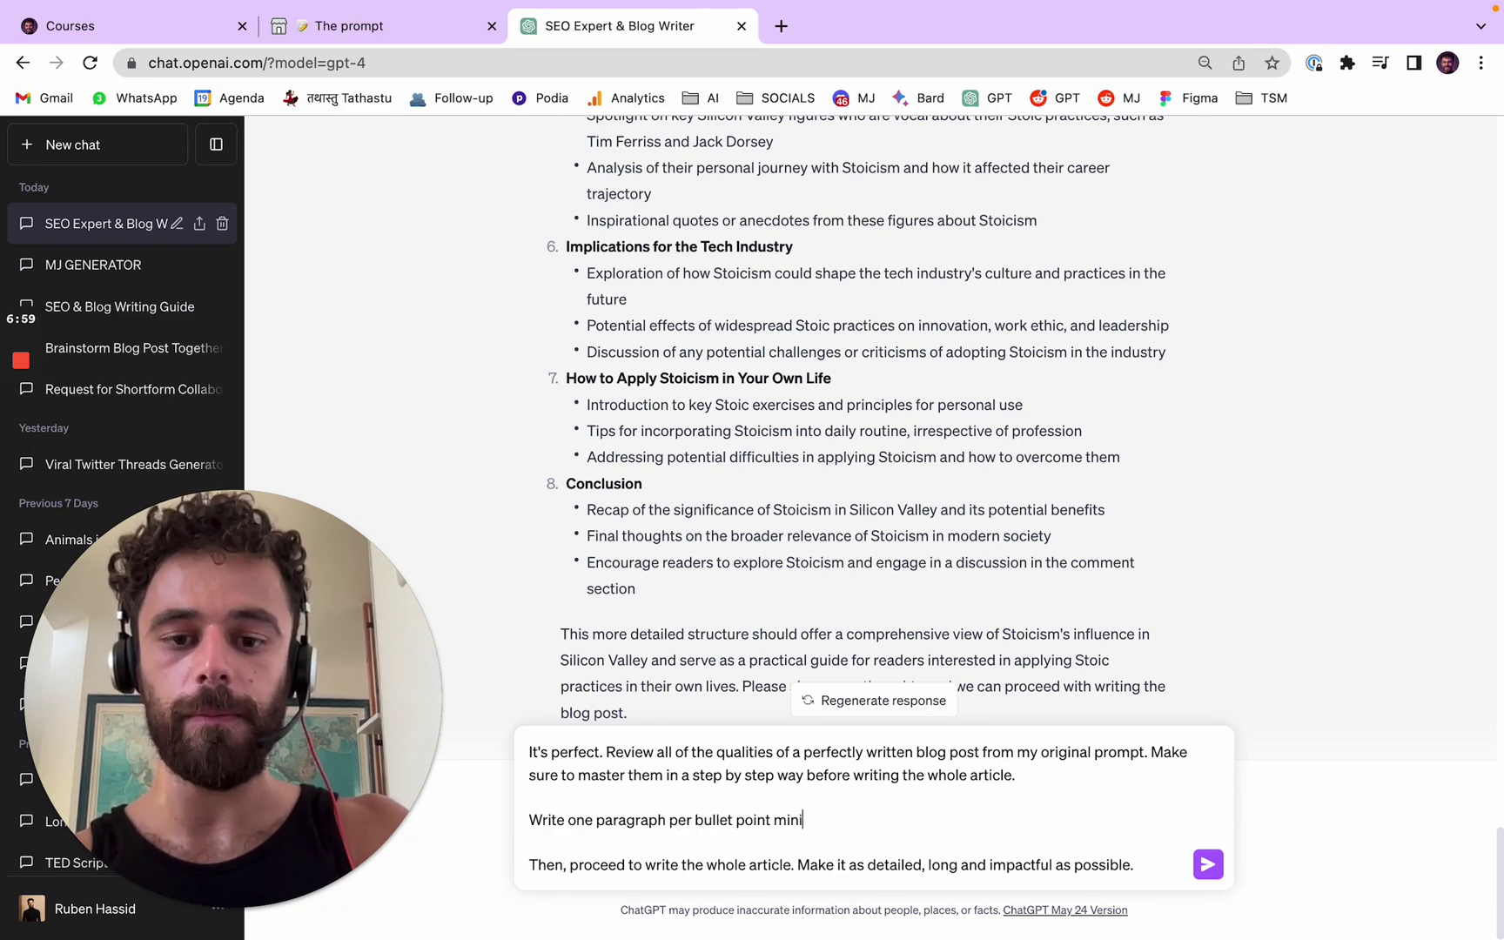
key("Return")
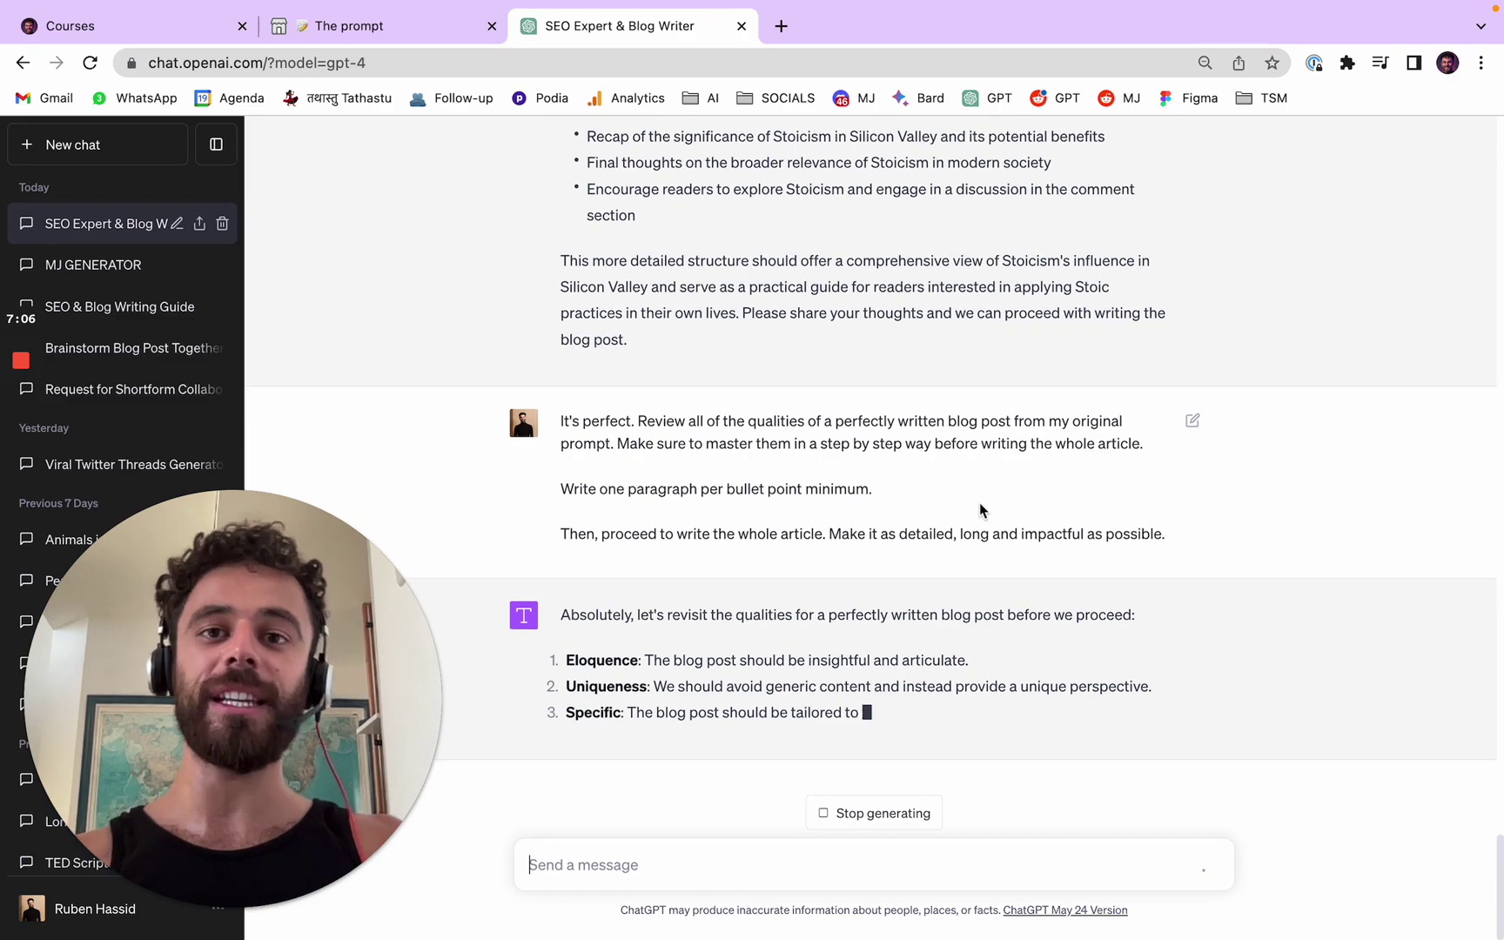
Compare the original prompt's blog qualities with the qualities listed in ChatGPT's reply.
scroll(1365, 665, "up", 4)
scroll(1392, 675, "up", 4)
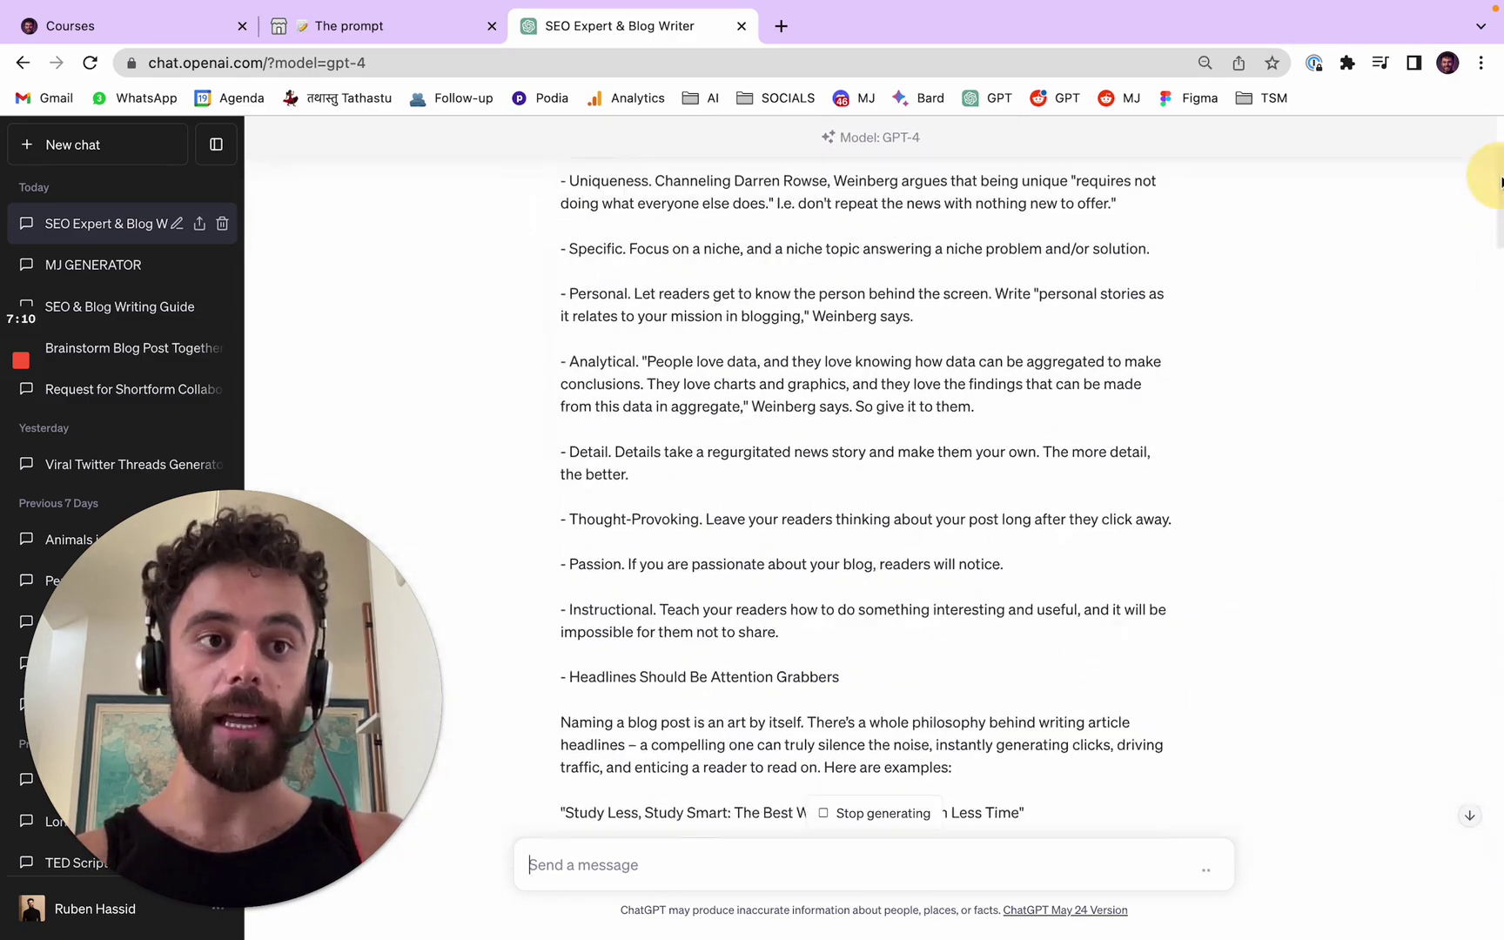
scroll(1125, 307, "up", 3)
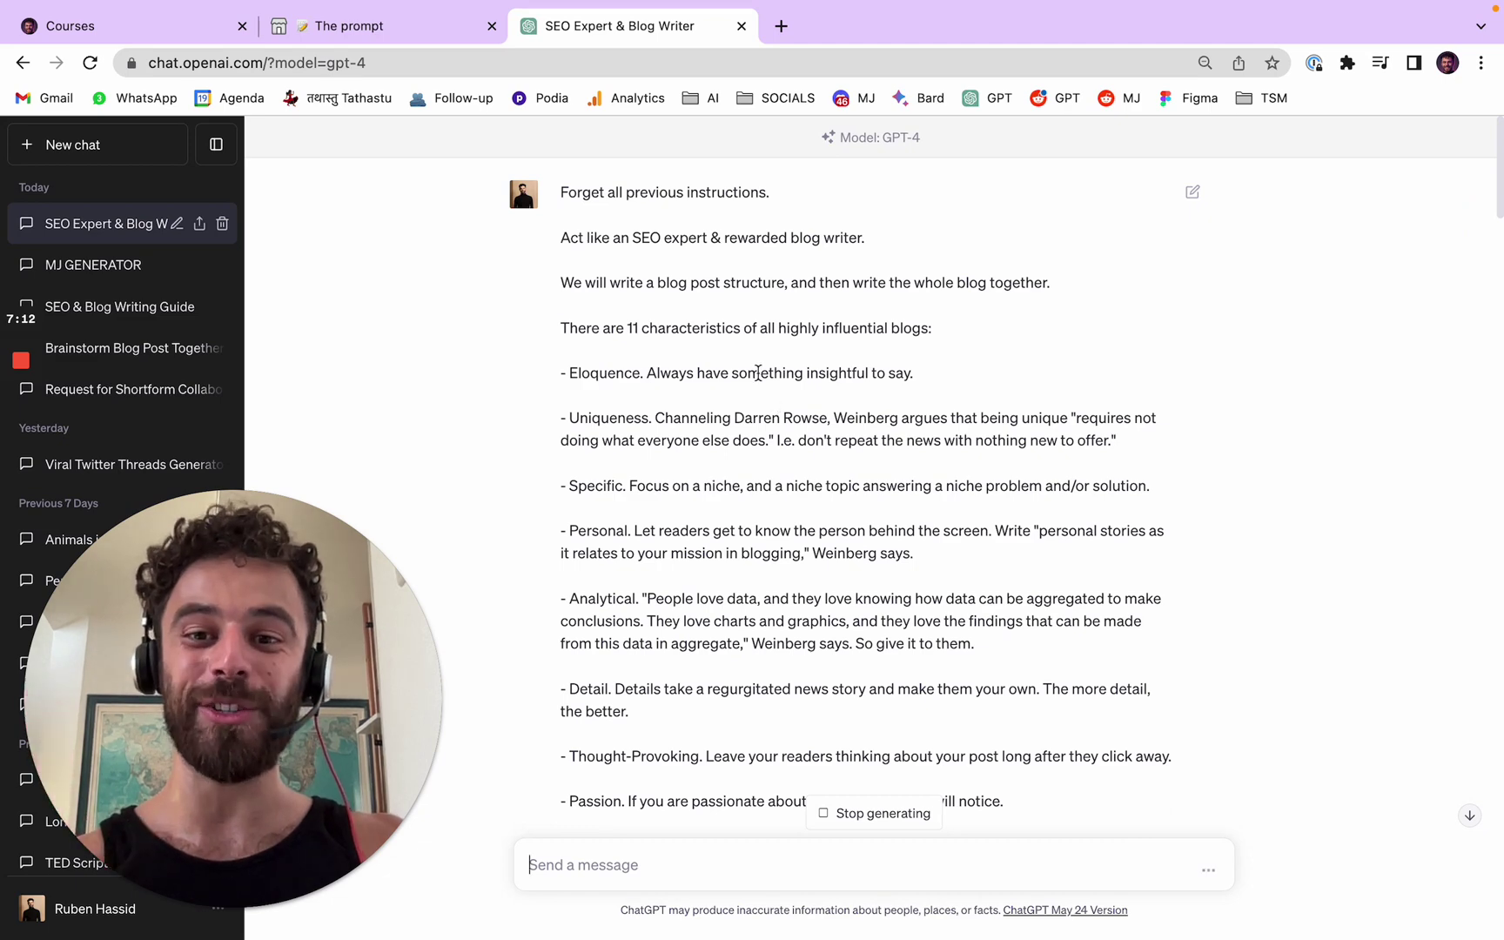
scroll(757, 372, "down", 1)
left_click_drag(562, 340, 1434, 404)
scroll(1409, 412, "down", 5)
scroll(1436, 401, "down", 2)
scroll(1434, 404, "down", 20)
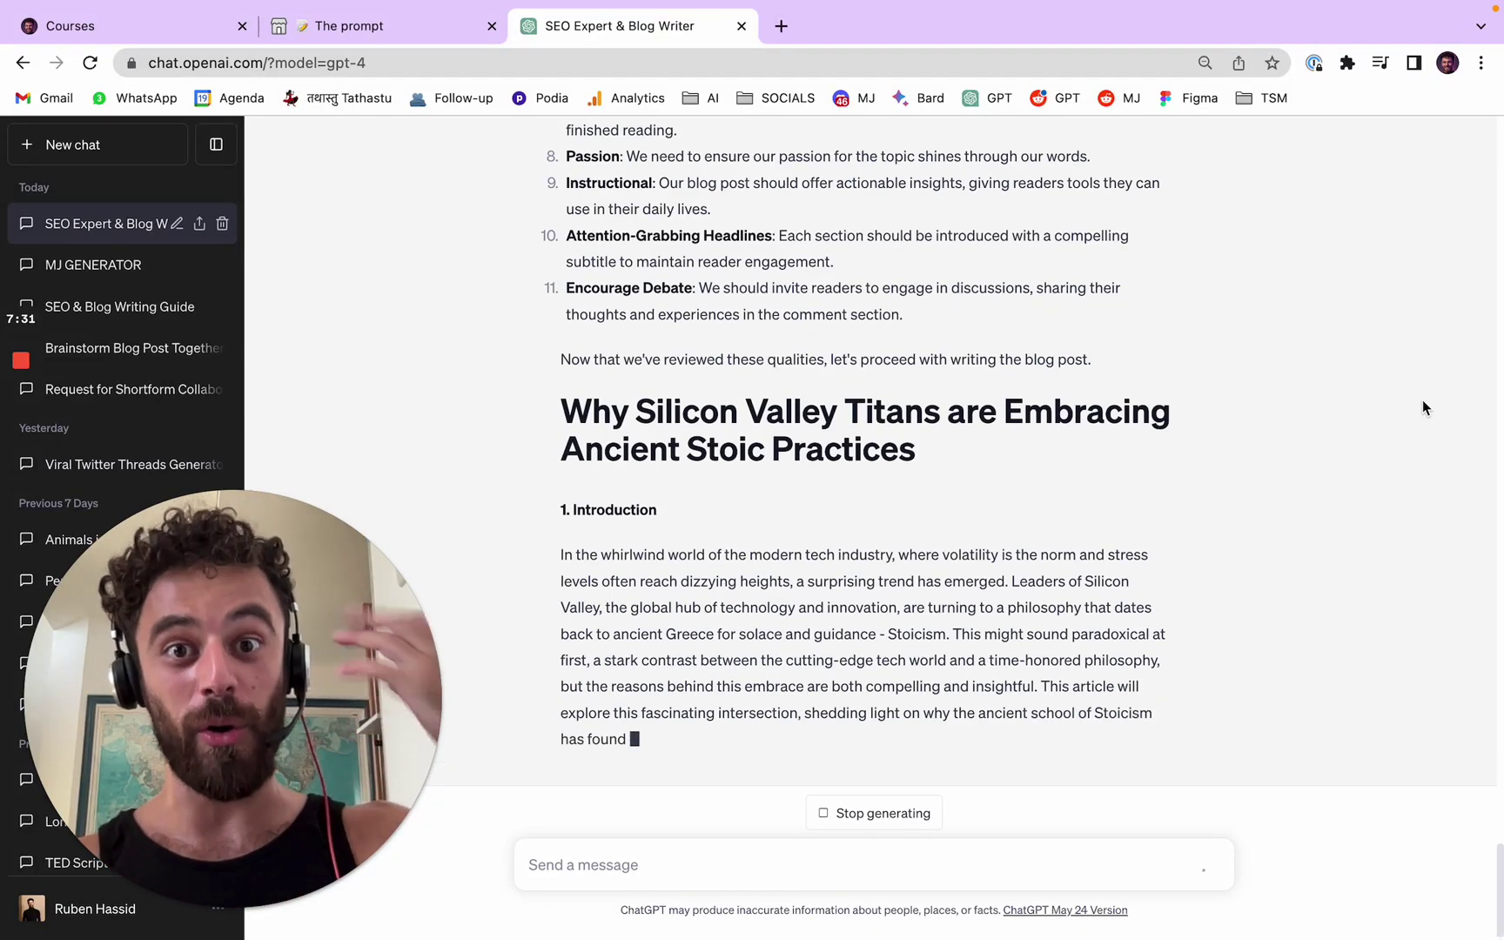
Highlight the eleven listed qualities, then follow the article's Introduction as it generates.
scroll(1383, 387, "up", 5)
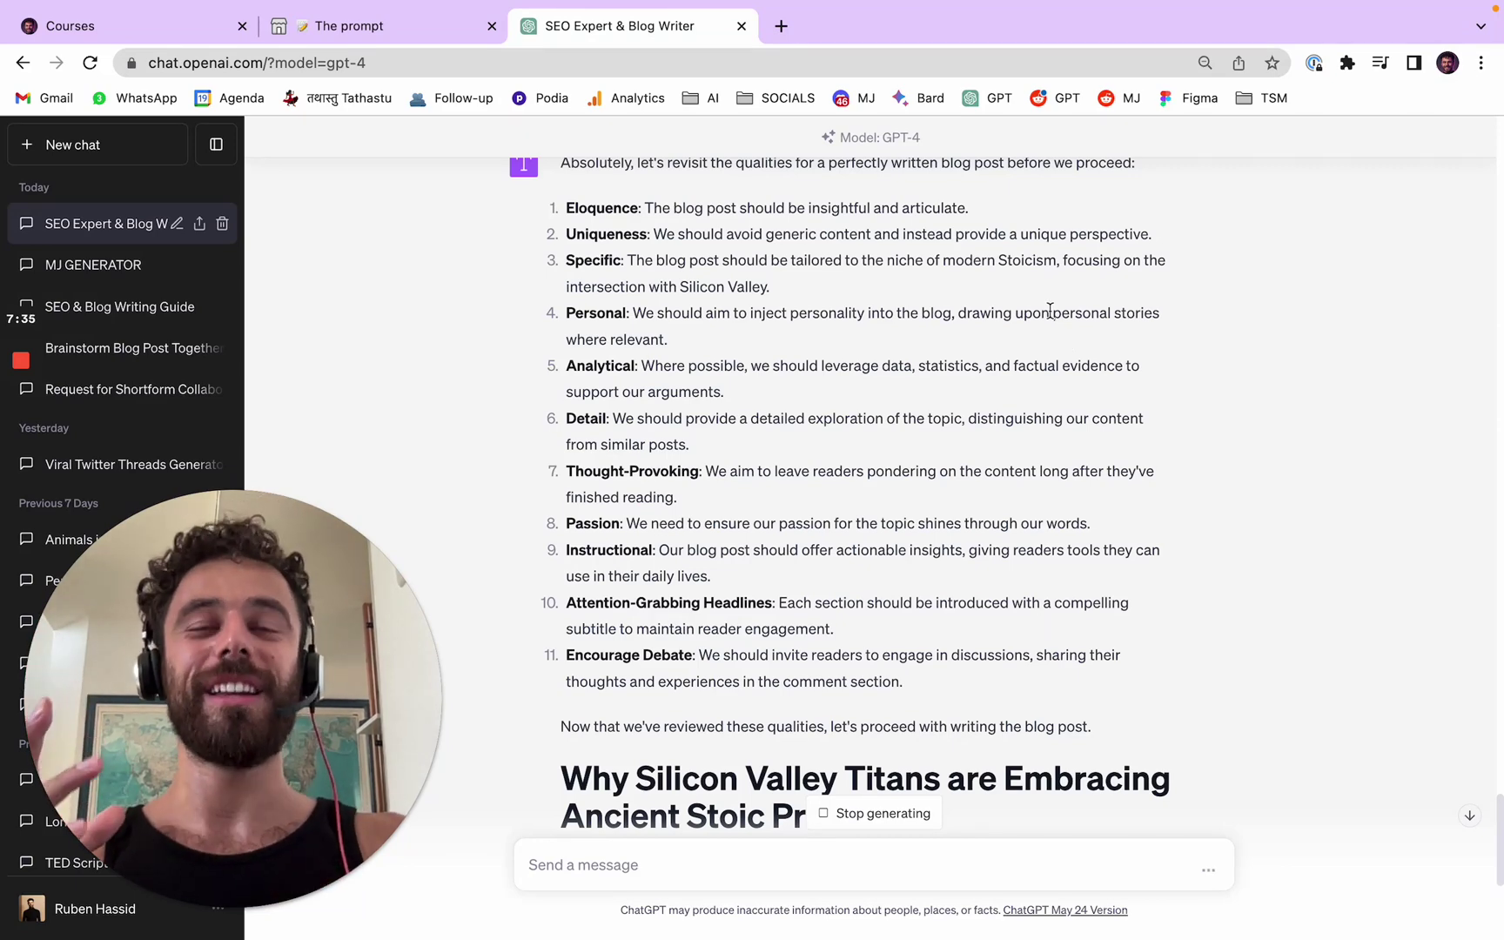
left_click_drag(916, 686, 557, 208)
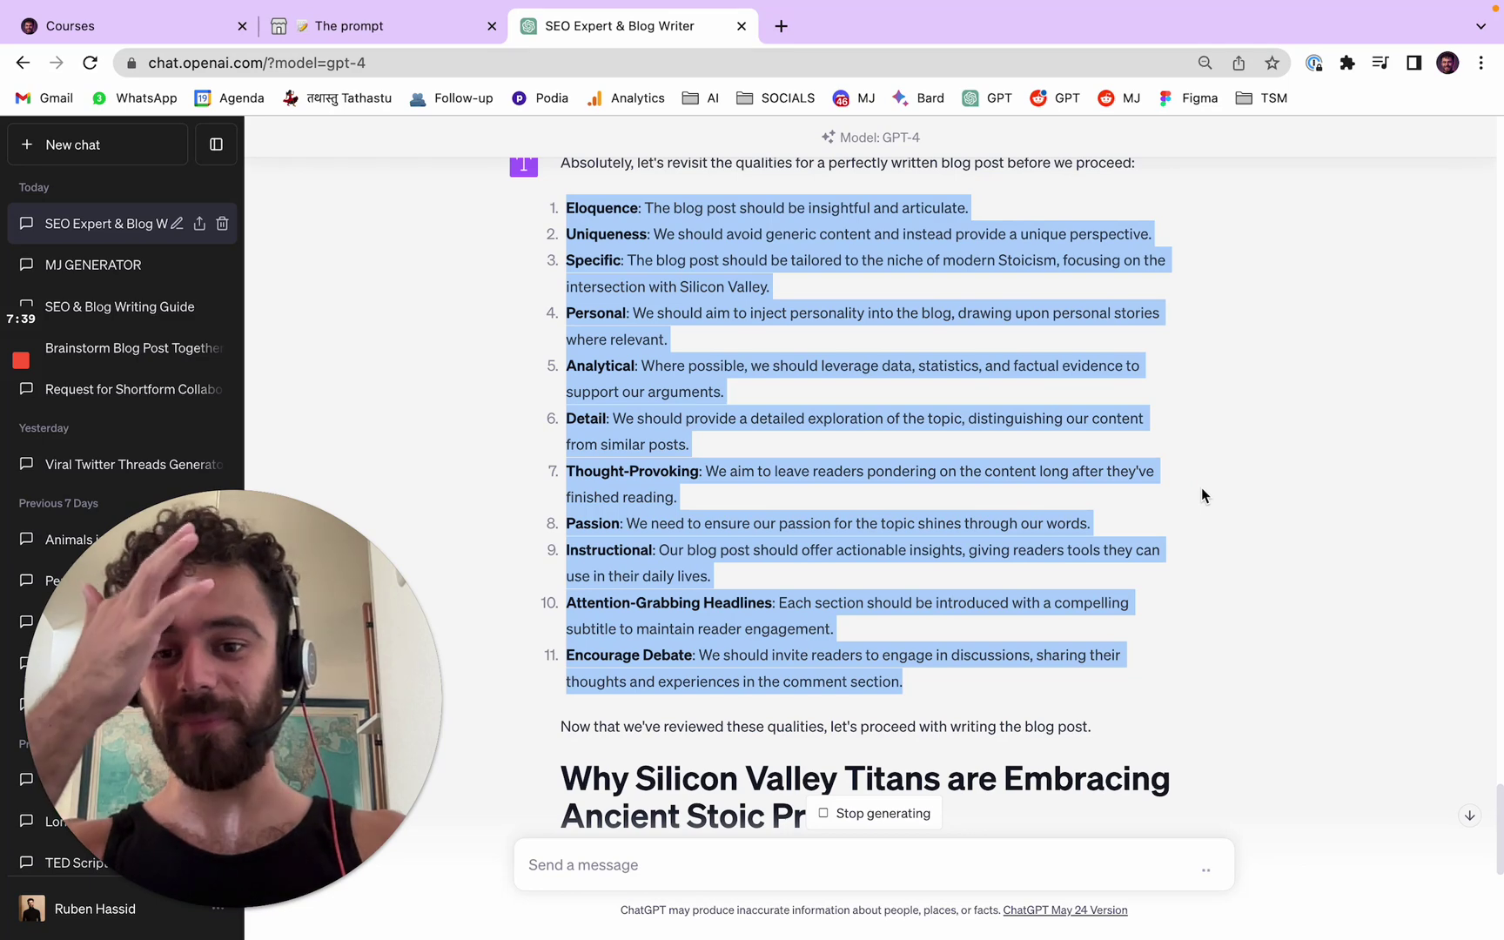
left_click(1201, 495)
left_click_drag(495, 192, 1075, 671)
left_click(1232, 537)
scroll(1230, 534, "down", 5)
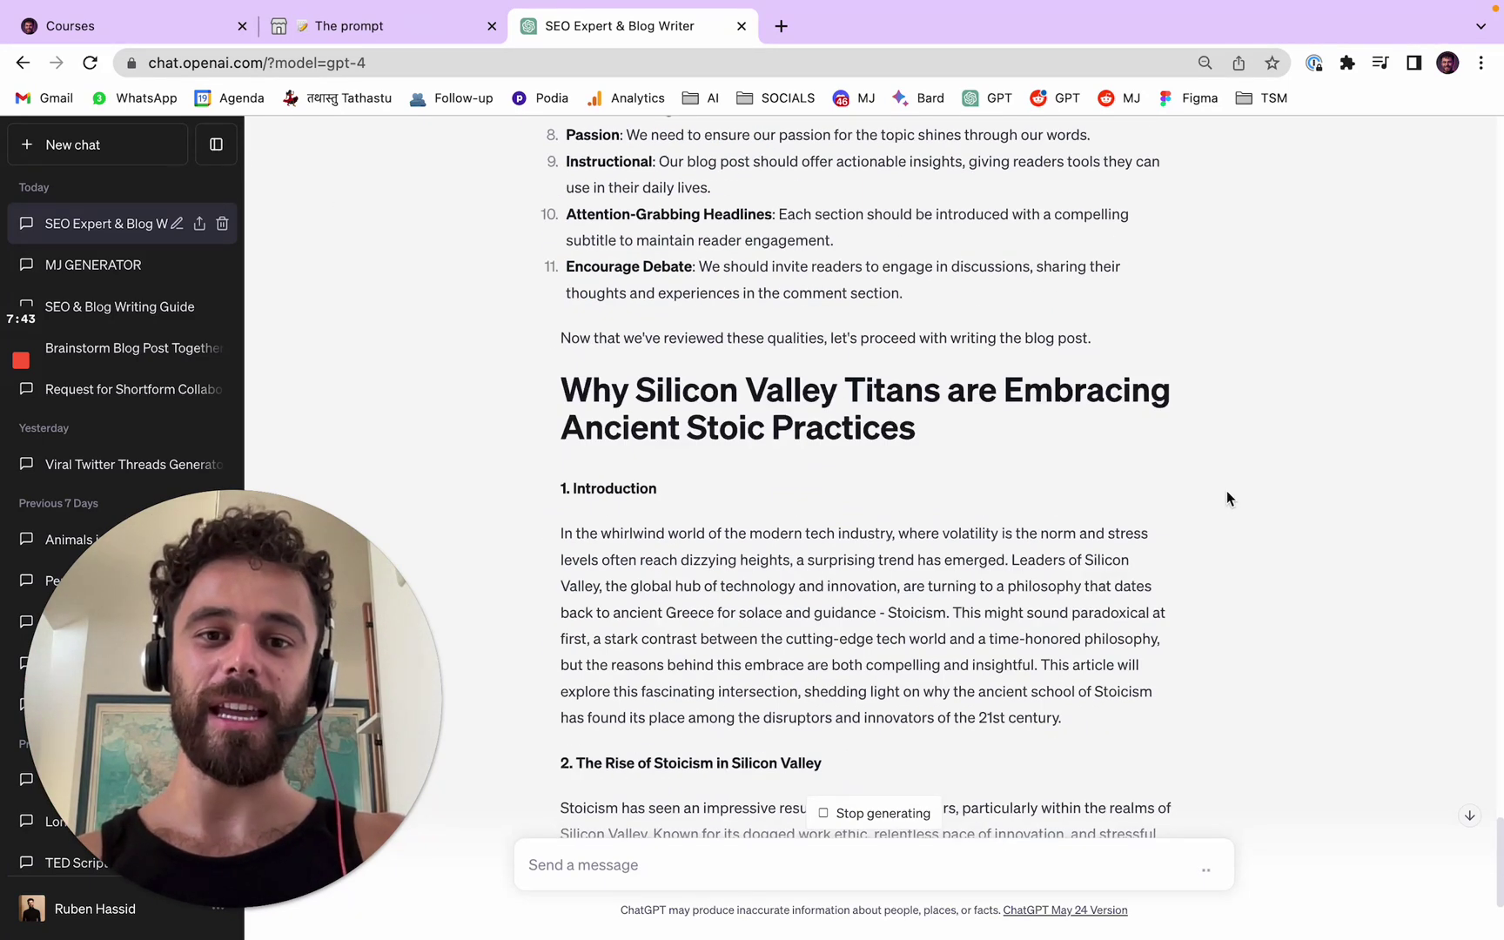
scroll(1088, 496, "up", 7)
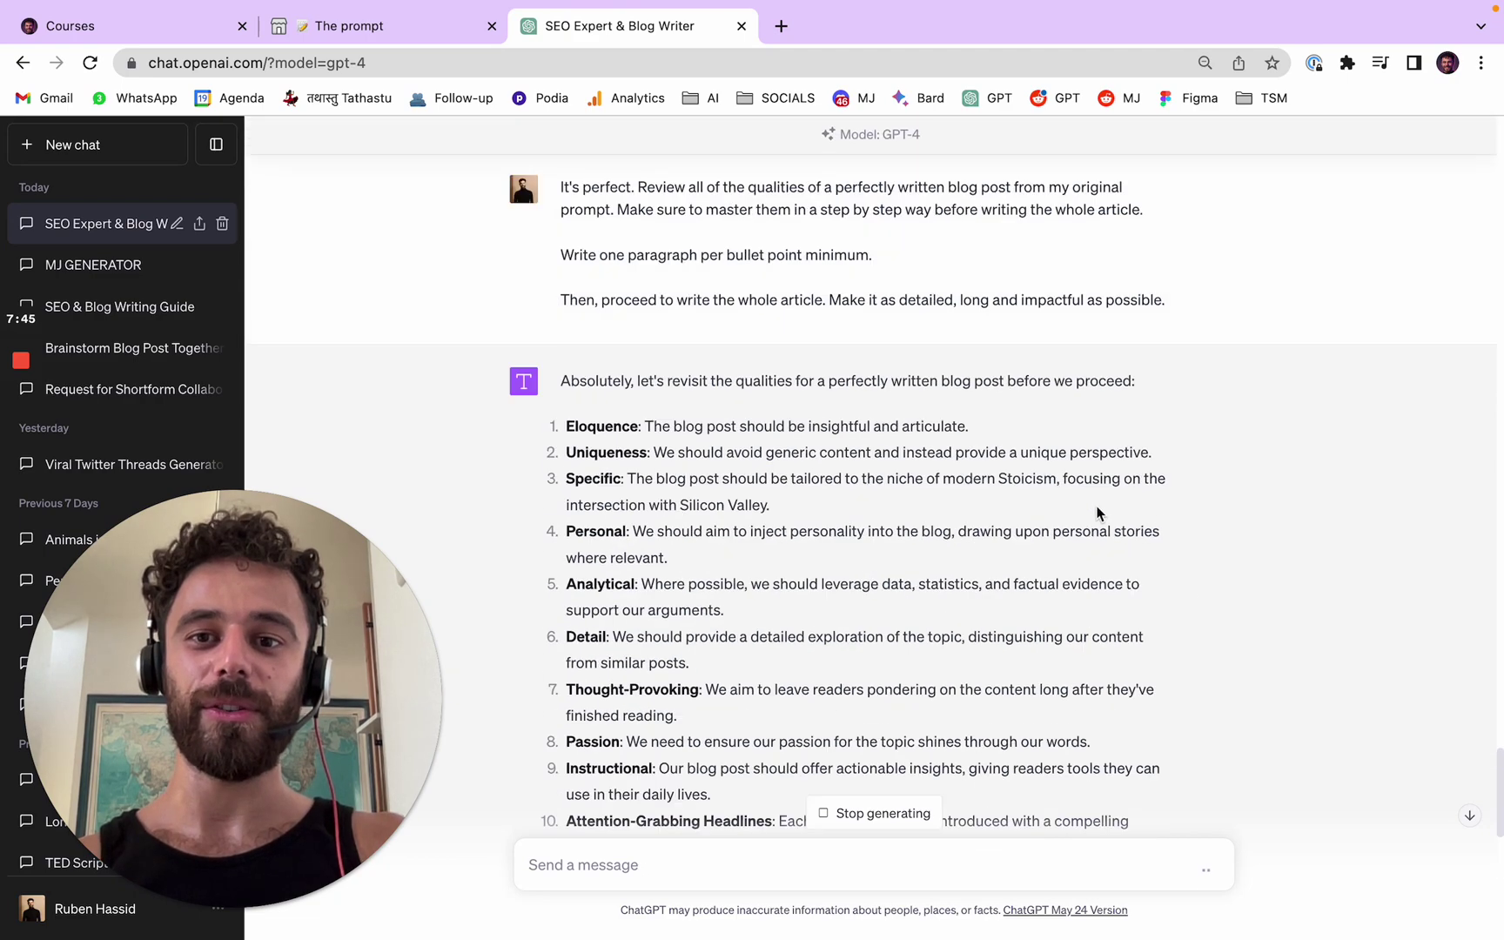
scroll(1118, 494, "up", 10)
scroll(1179, 488, "down", 12)
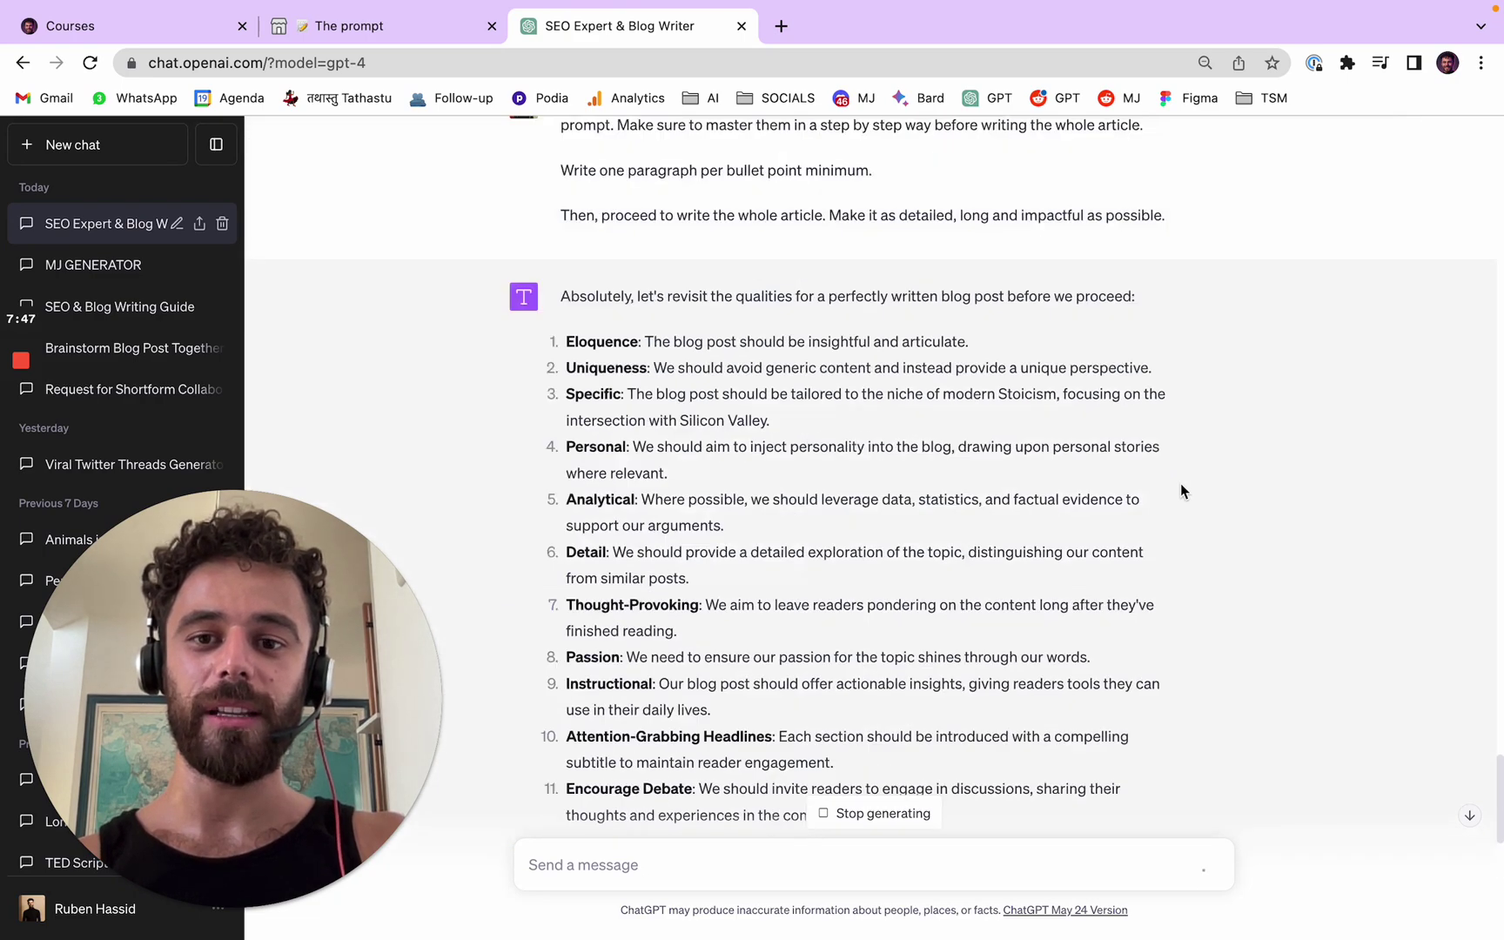
scroll(1179, 490, "down", 10)
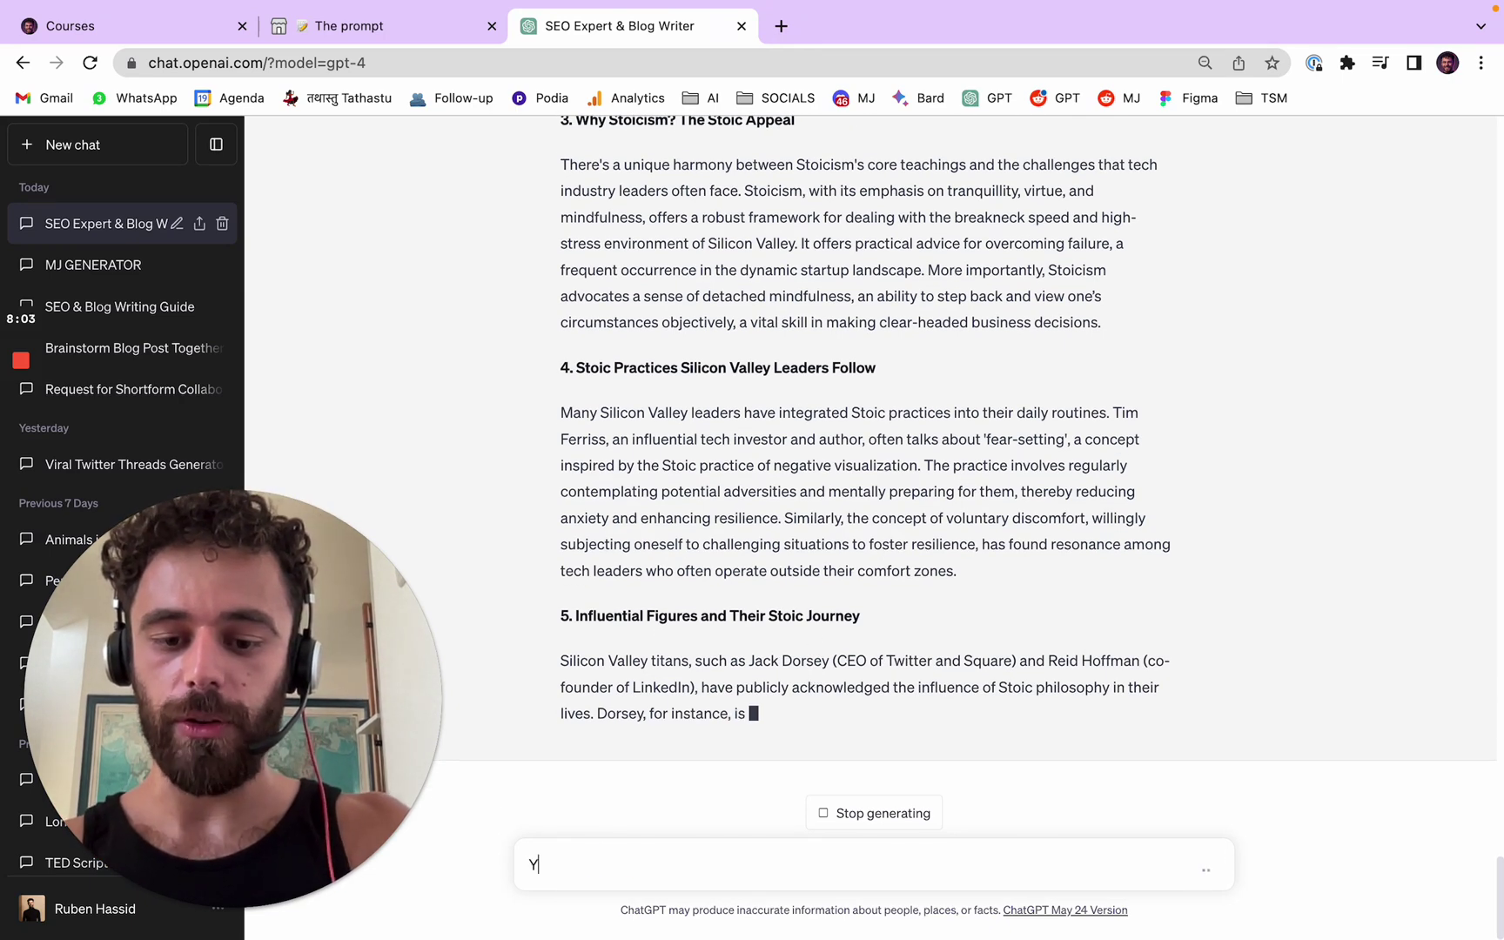
Draft feedback that the post lacks a paragraph per bullet, is too small, and isn't compellingly formatted.
type("ma")
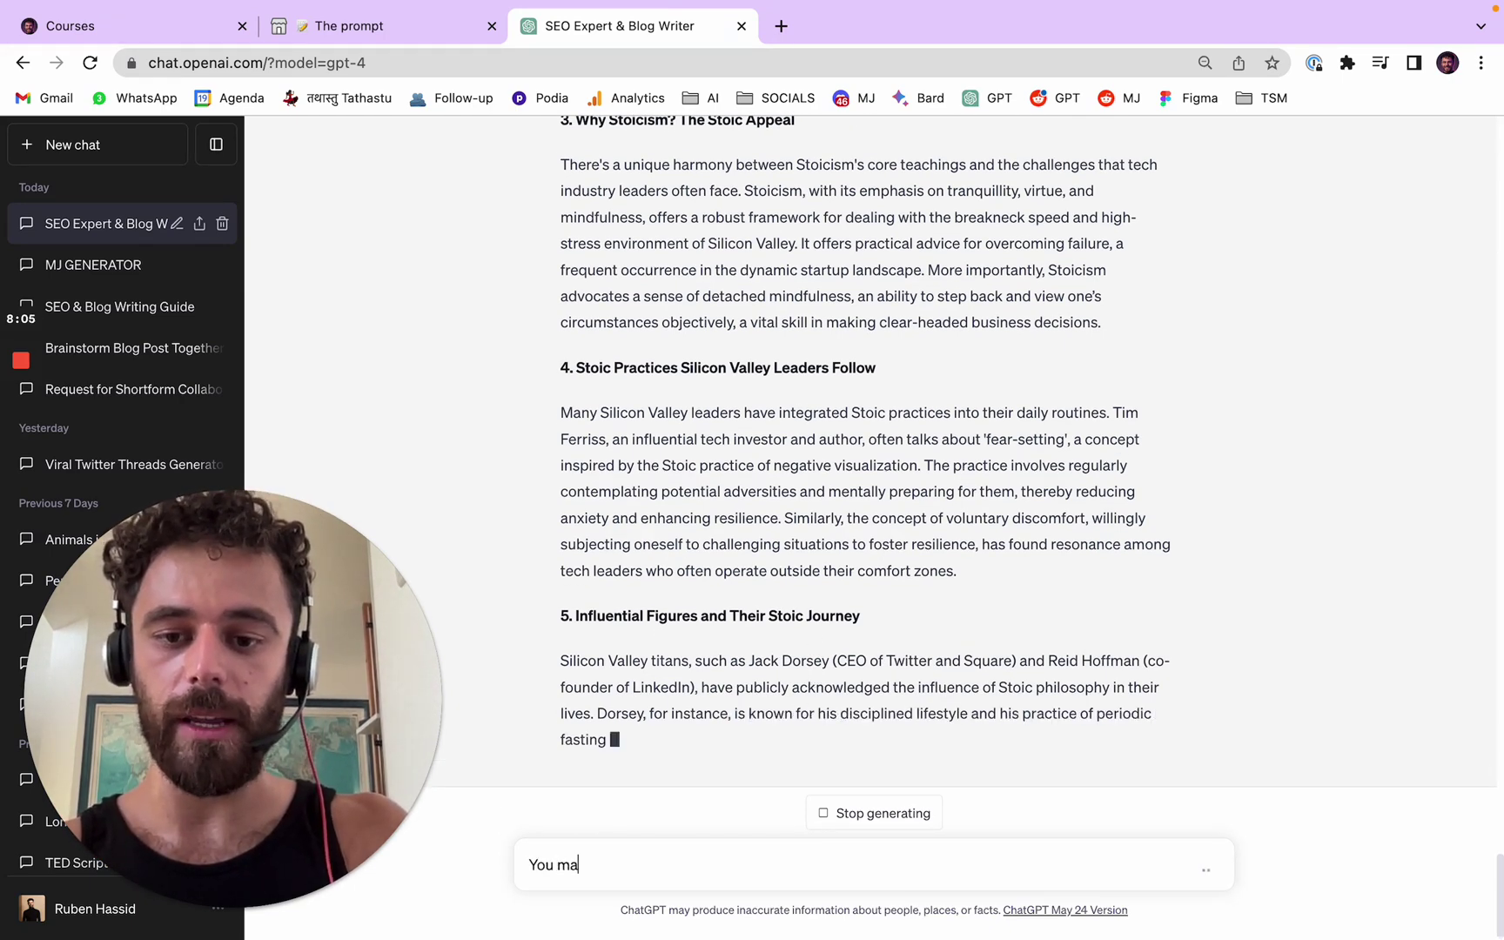
type("de a mistake. Yo")
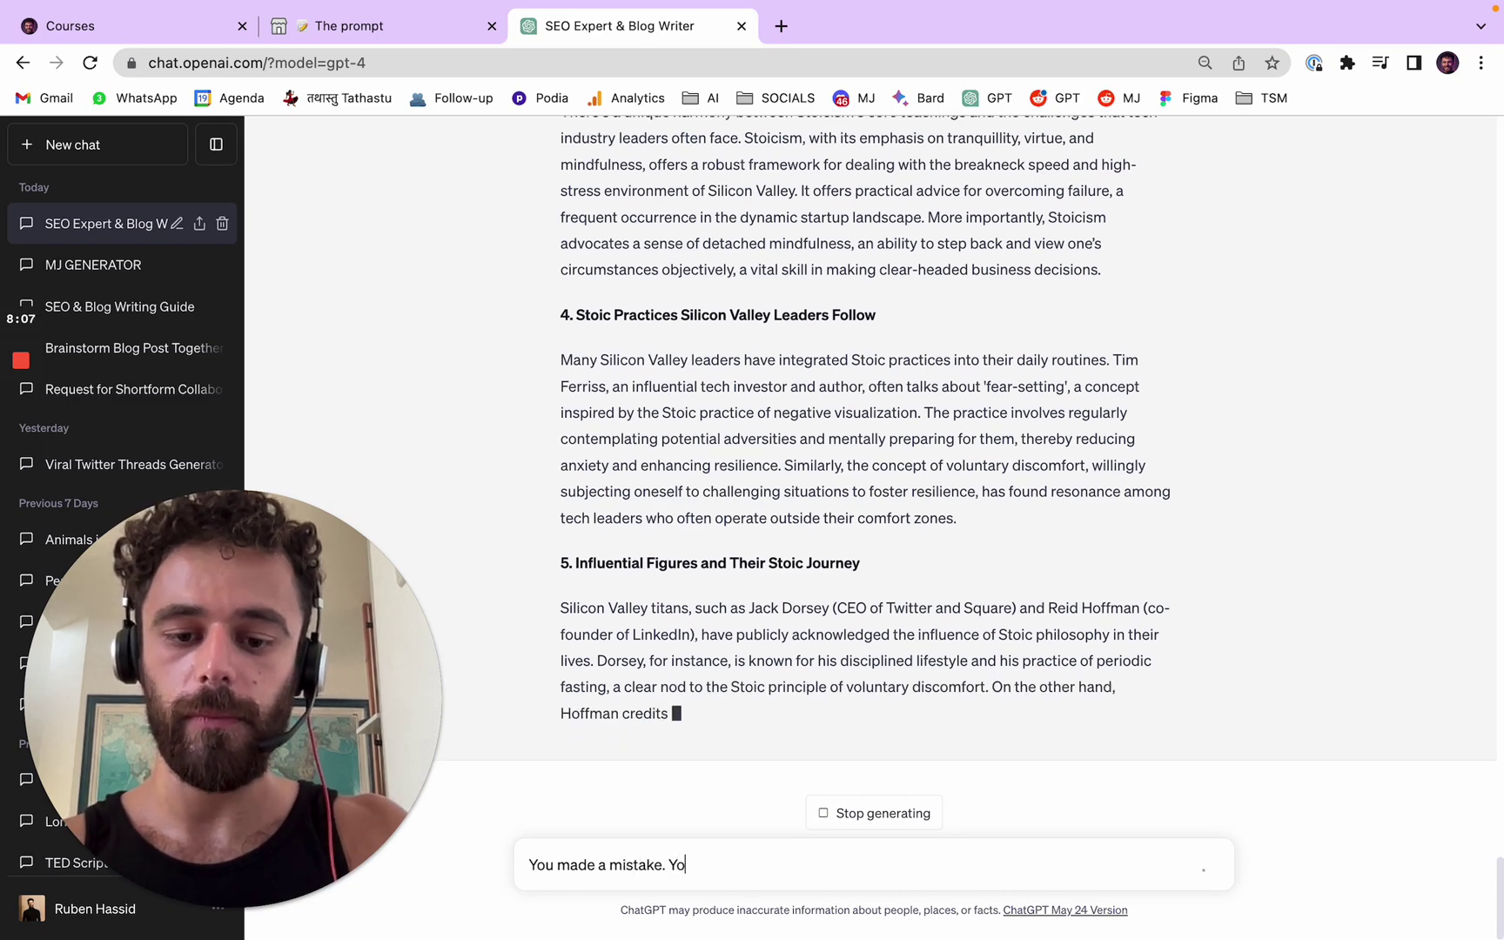
type("u didn't")
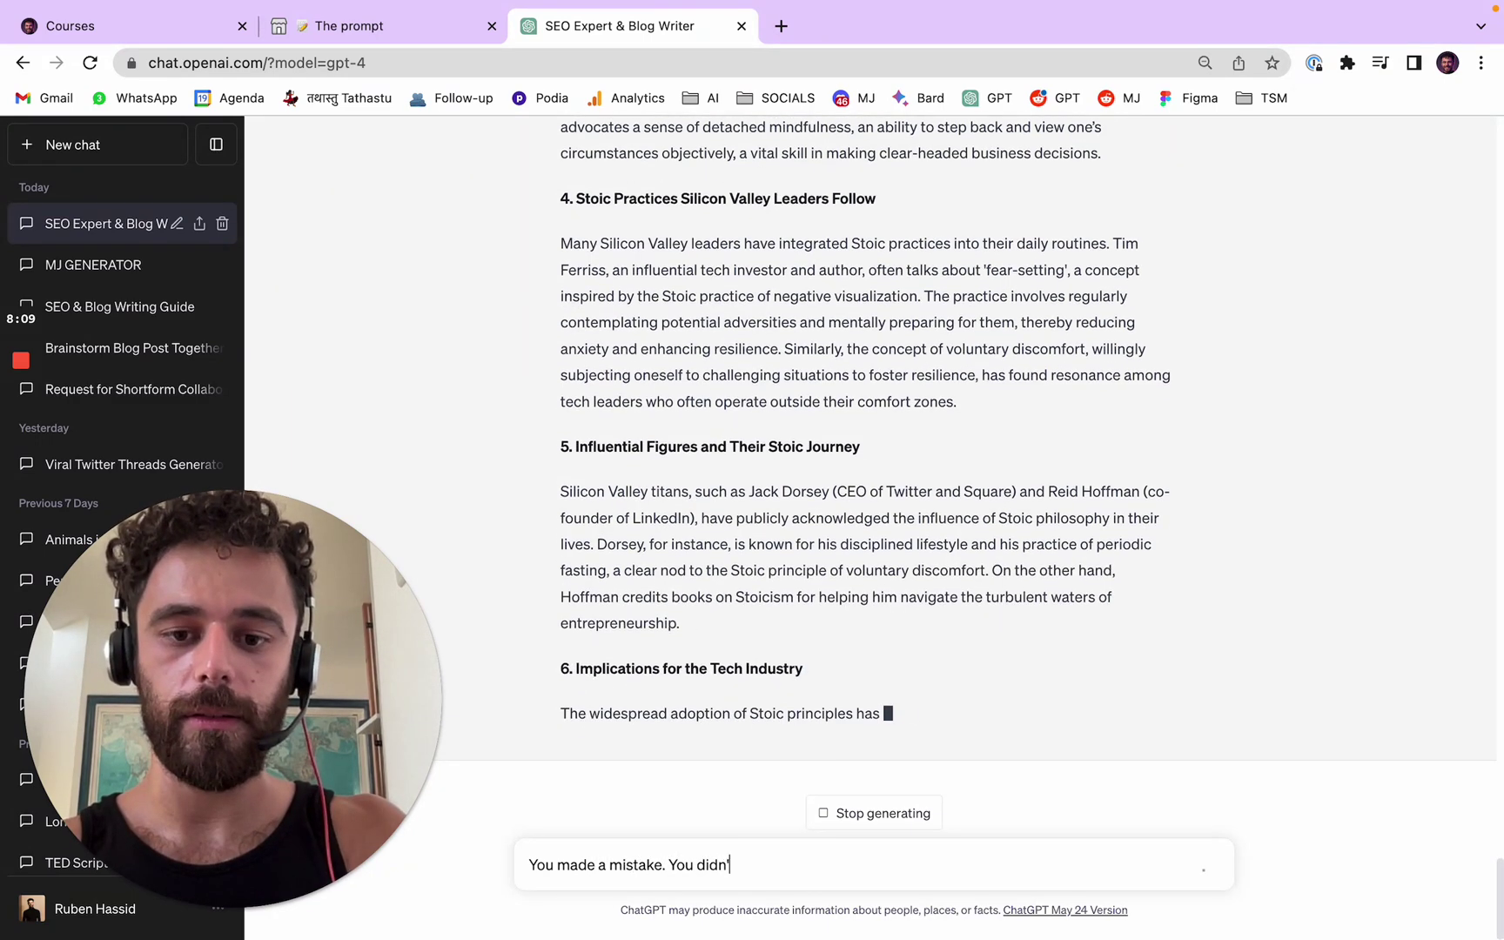
type(" one para")
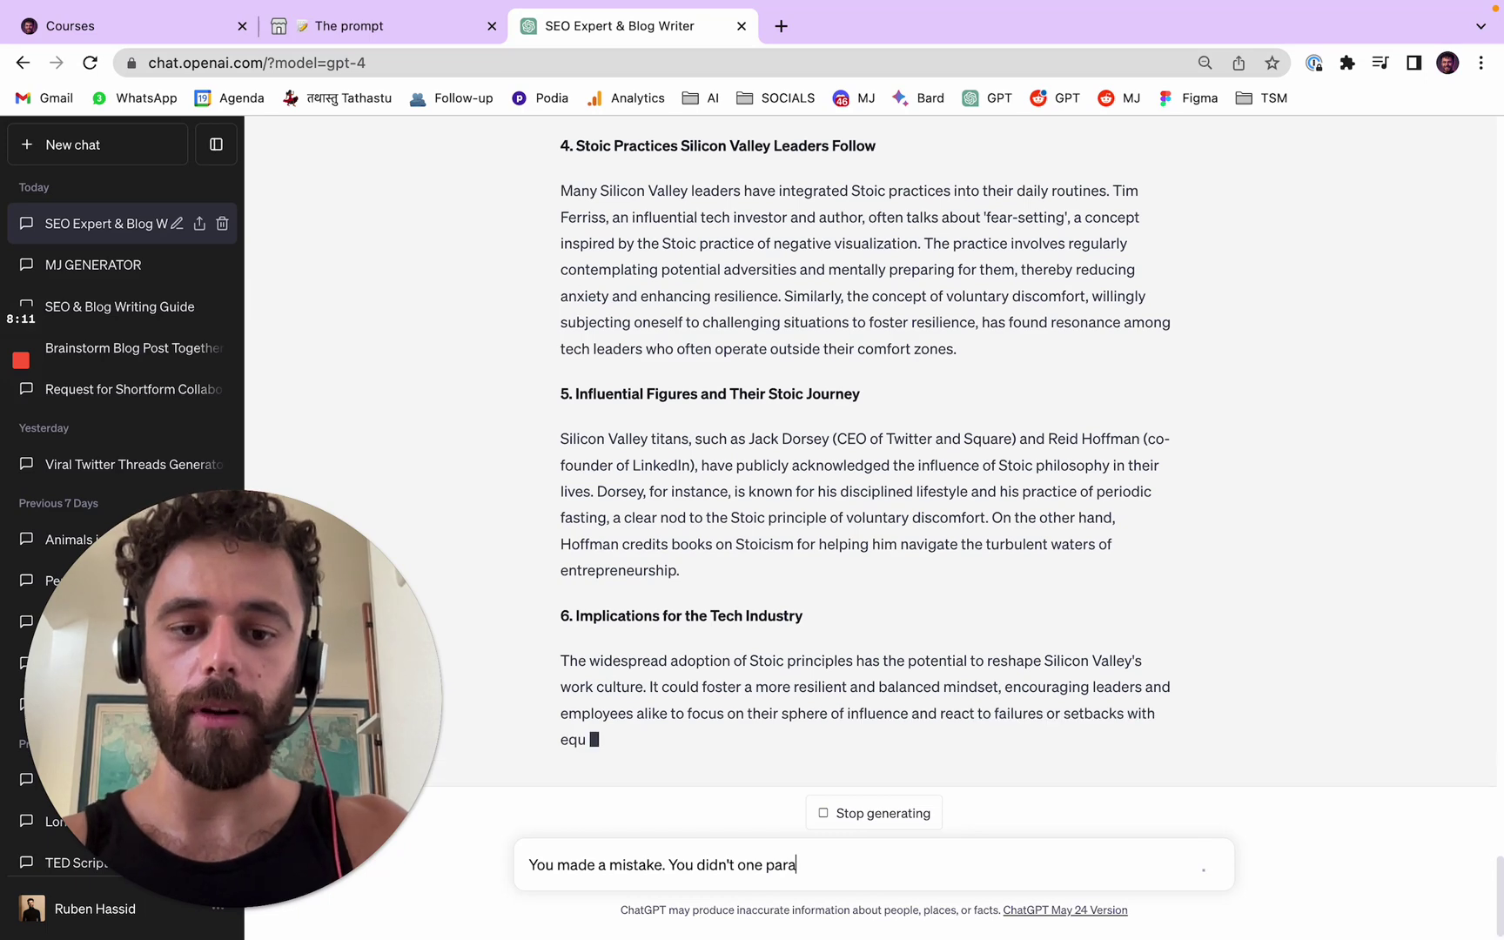
type("graph per bullet p")
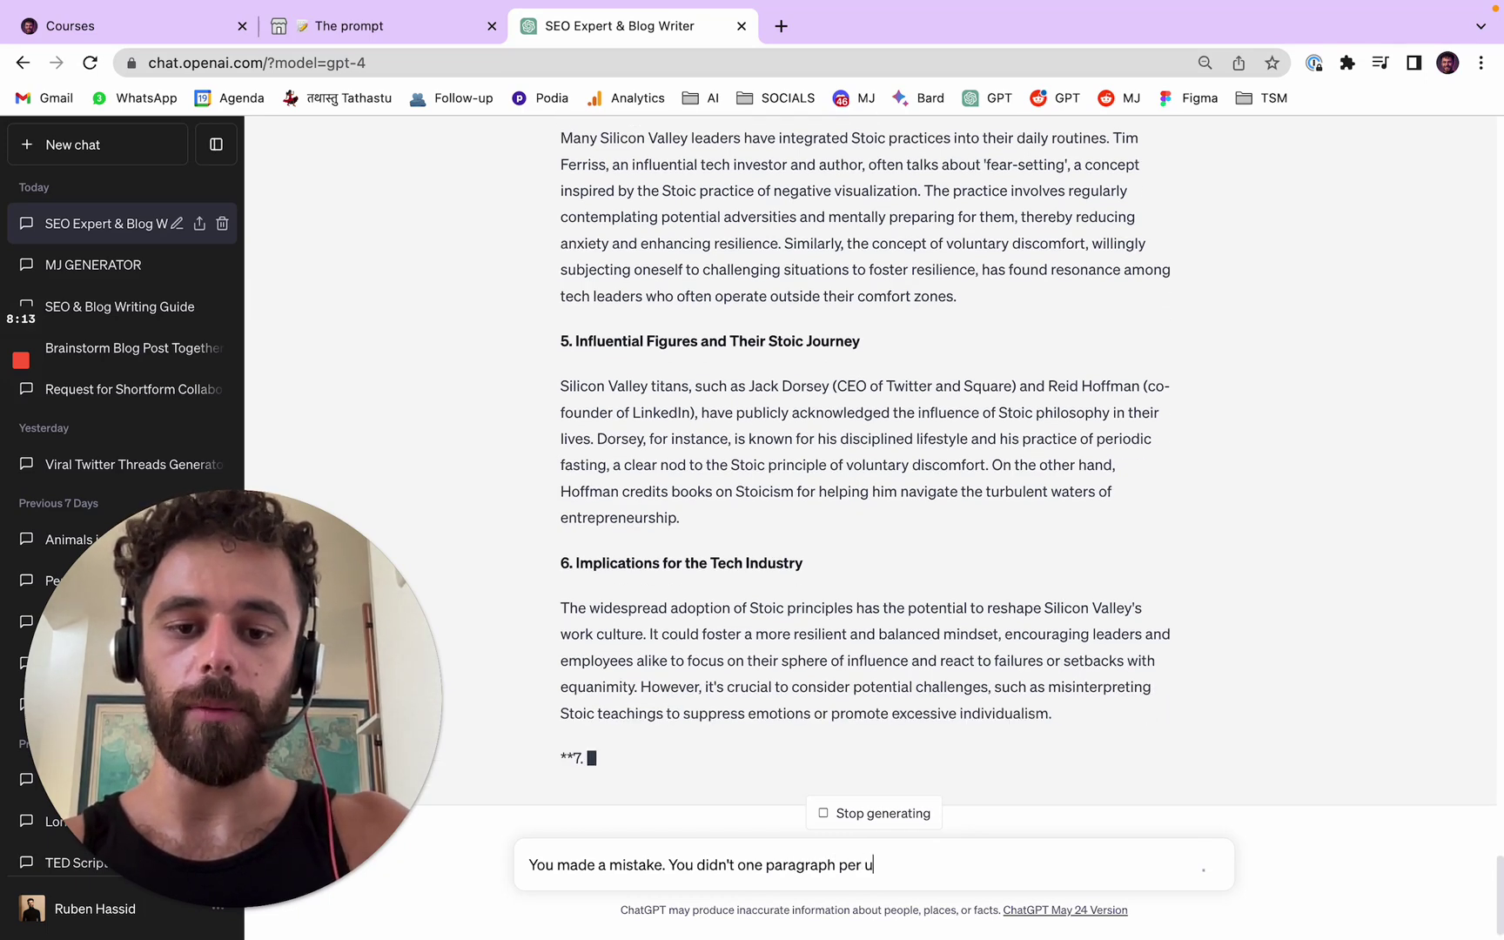
type("oint for ")
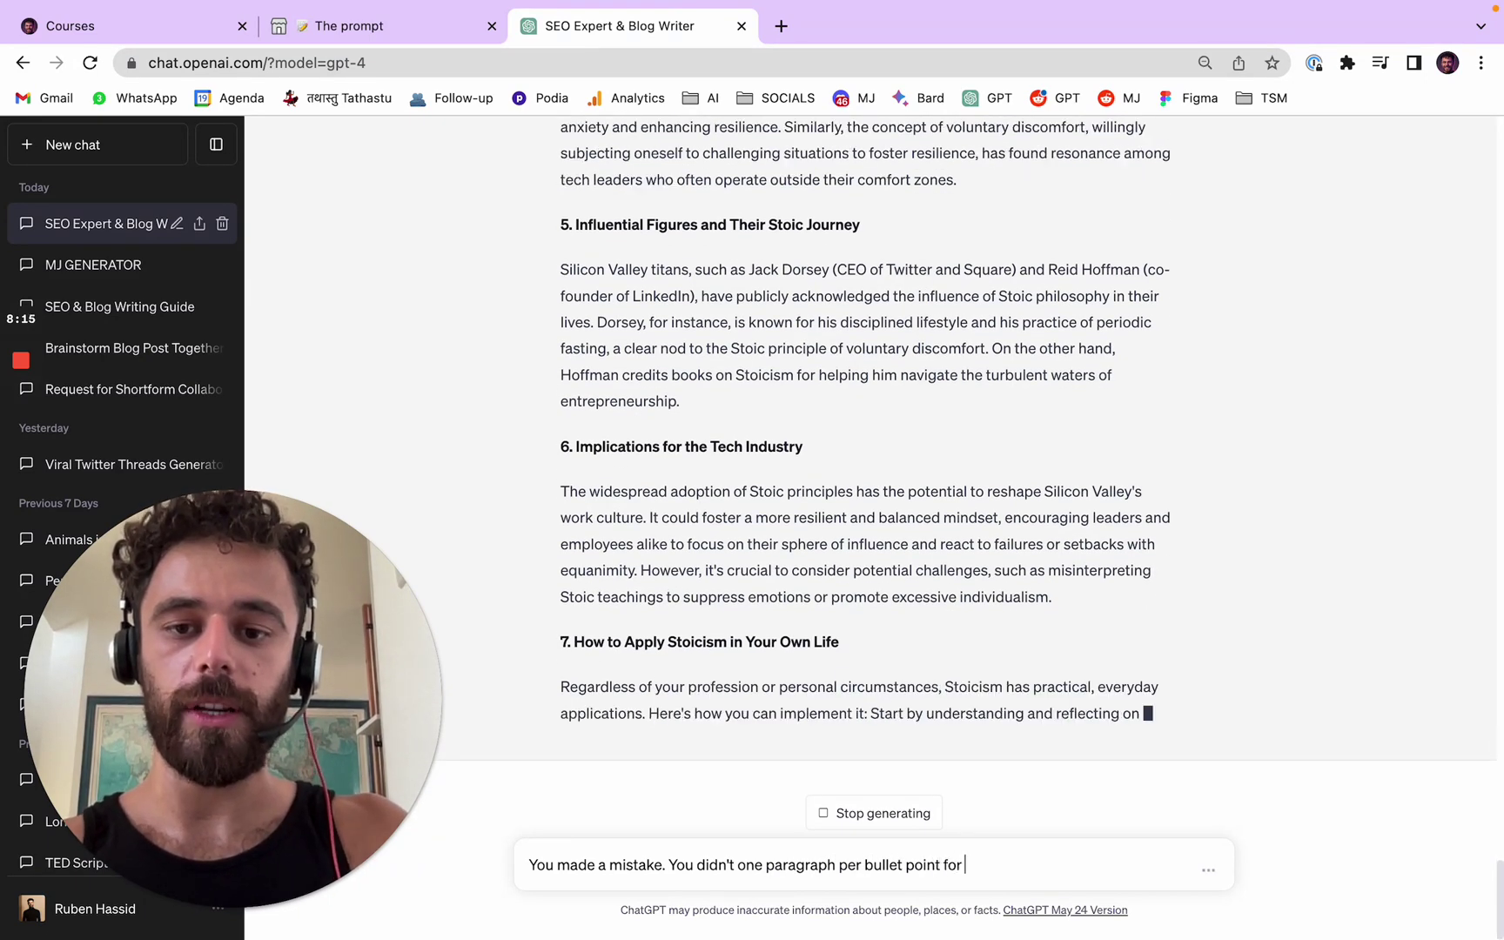
type("each section. ")
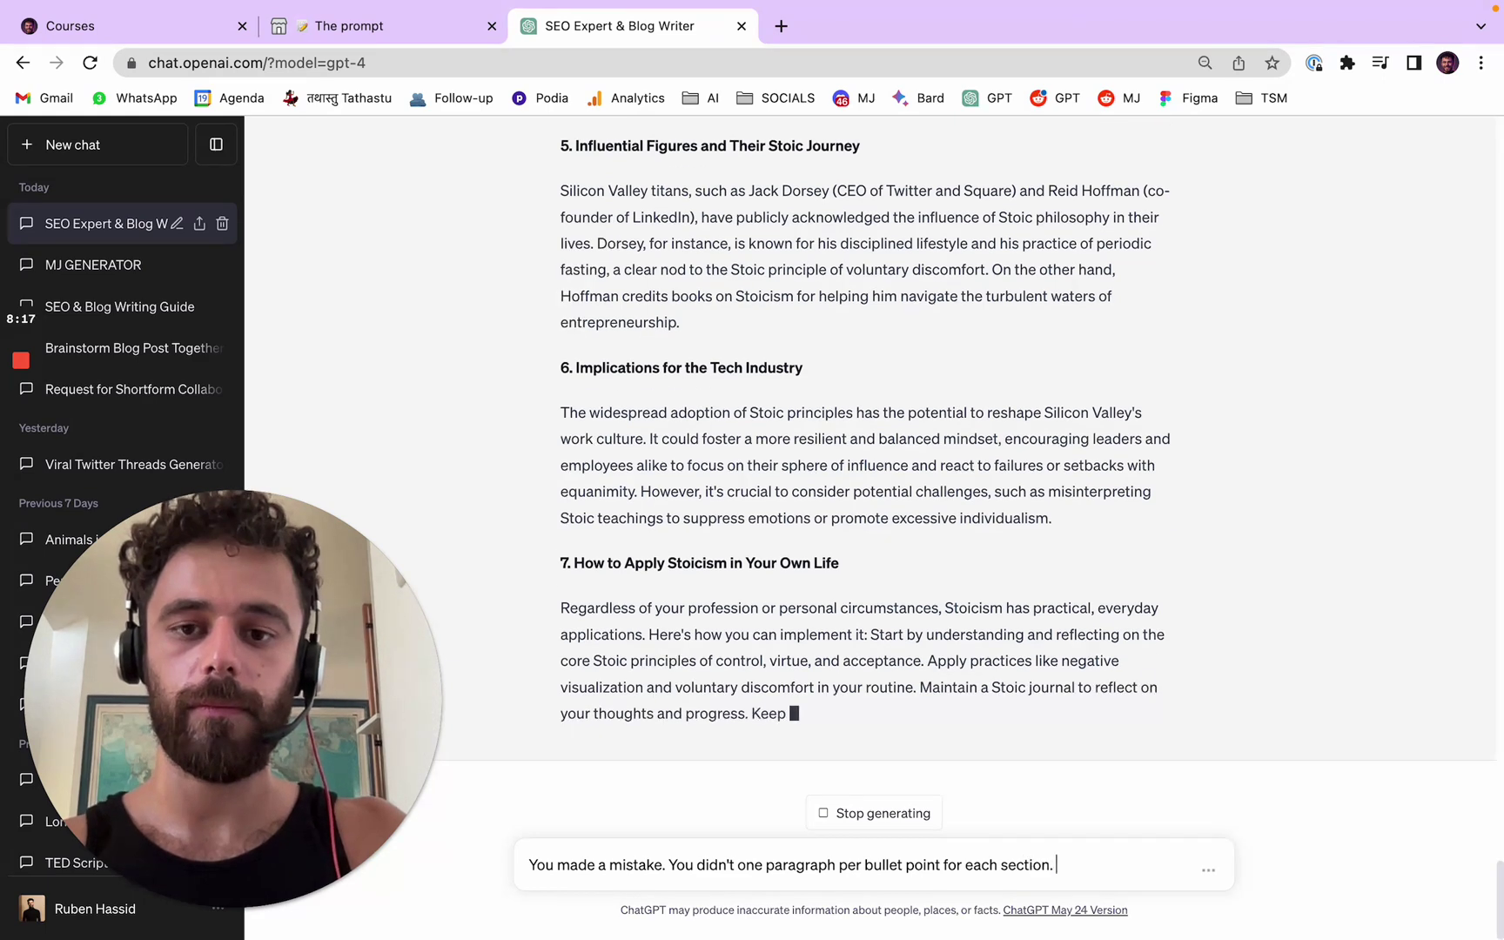
type("T")
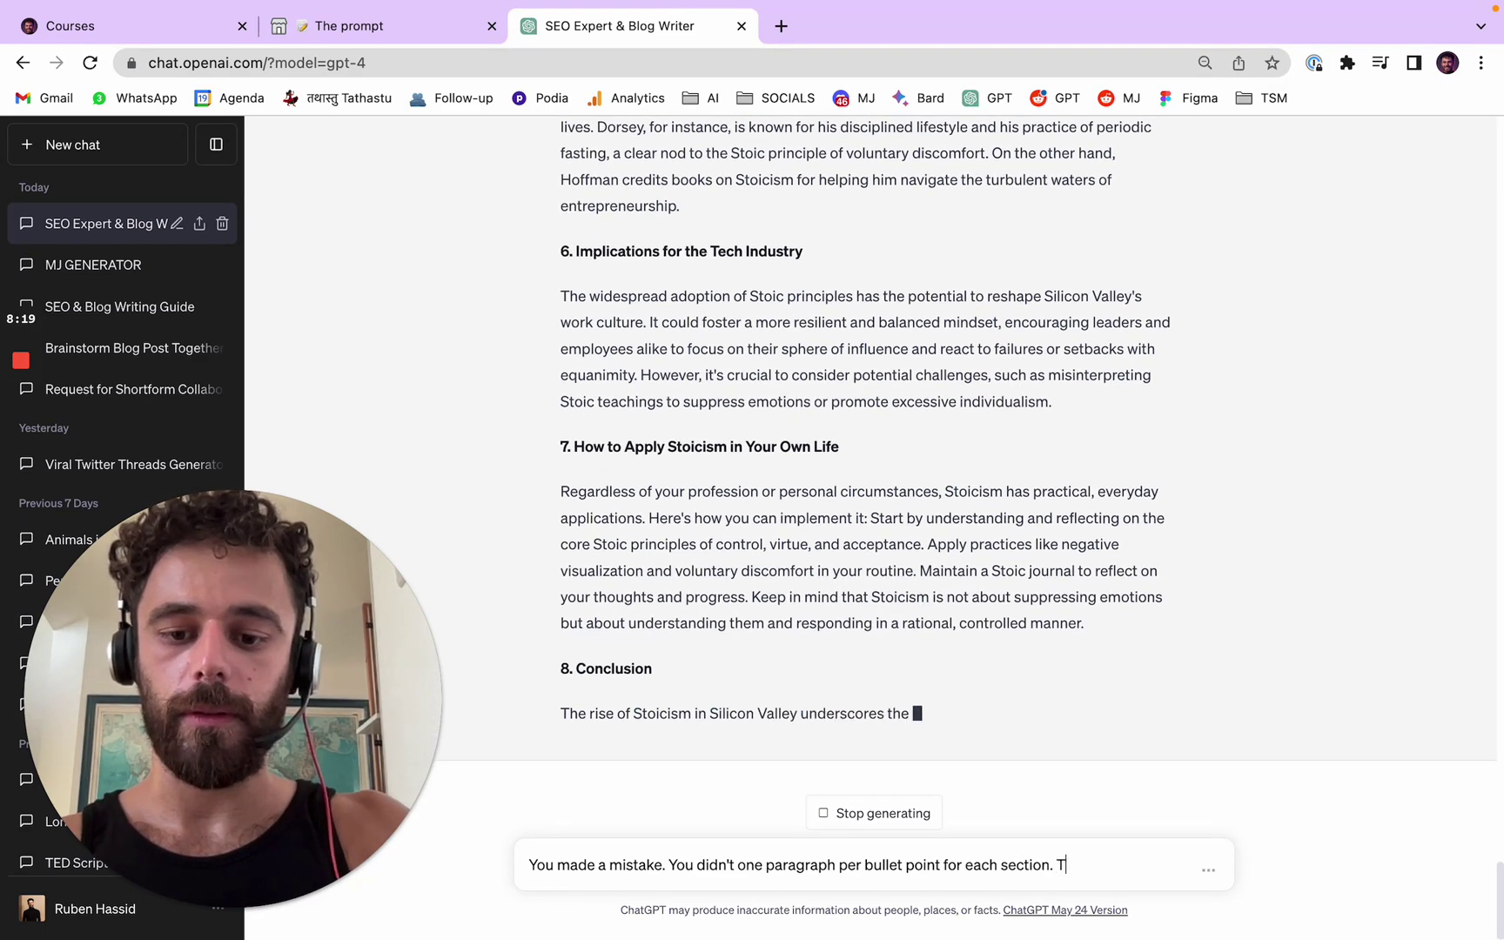
type("he blog post feels")
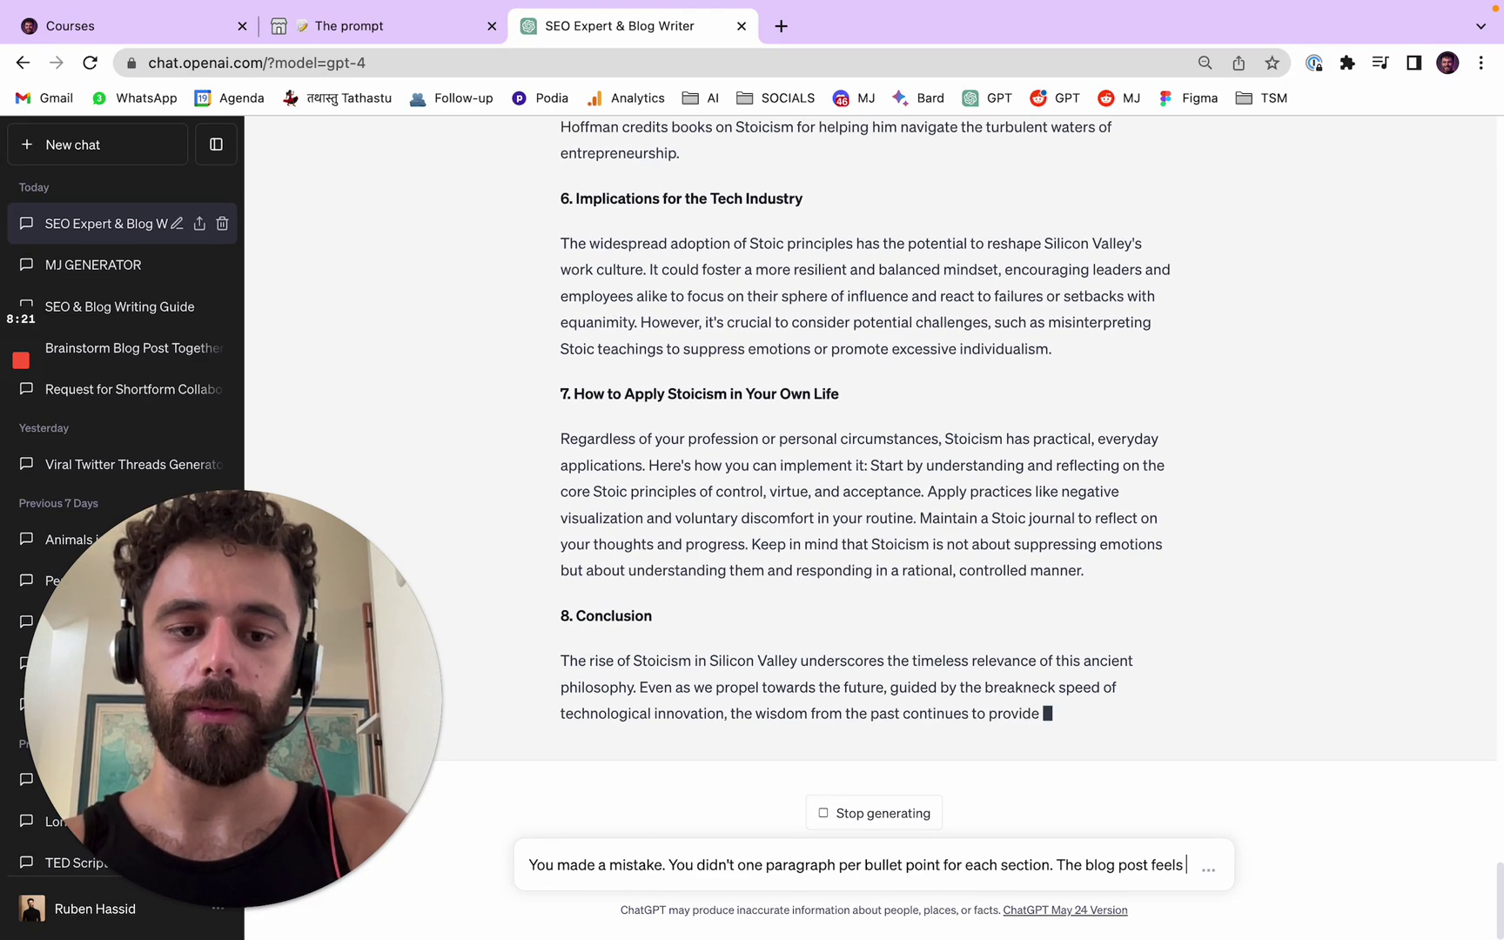
type(" too small.")
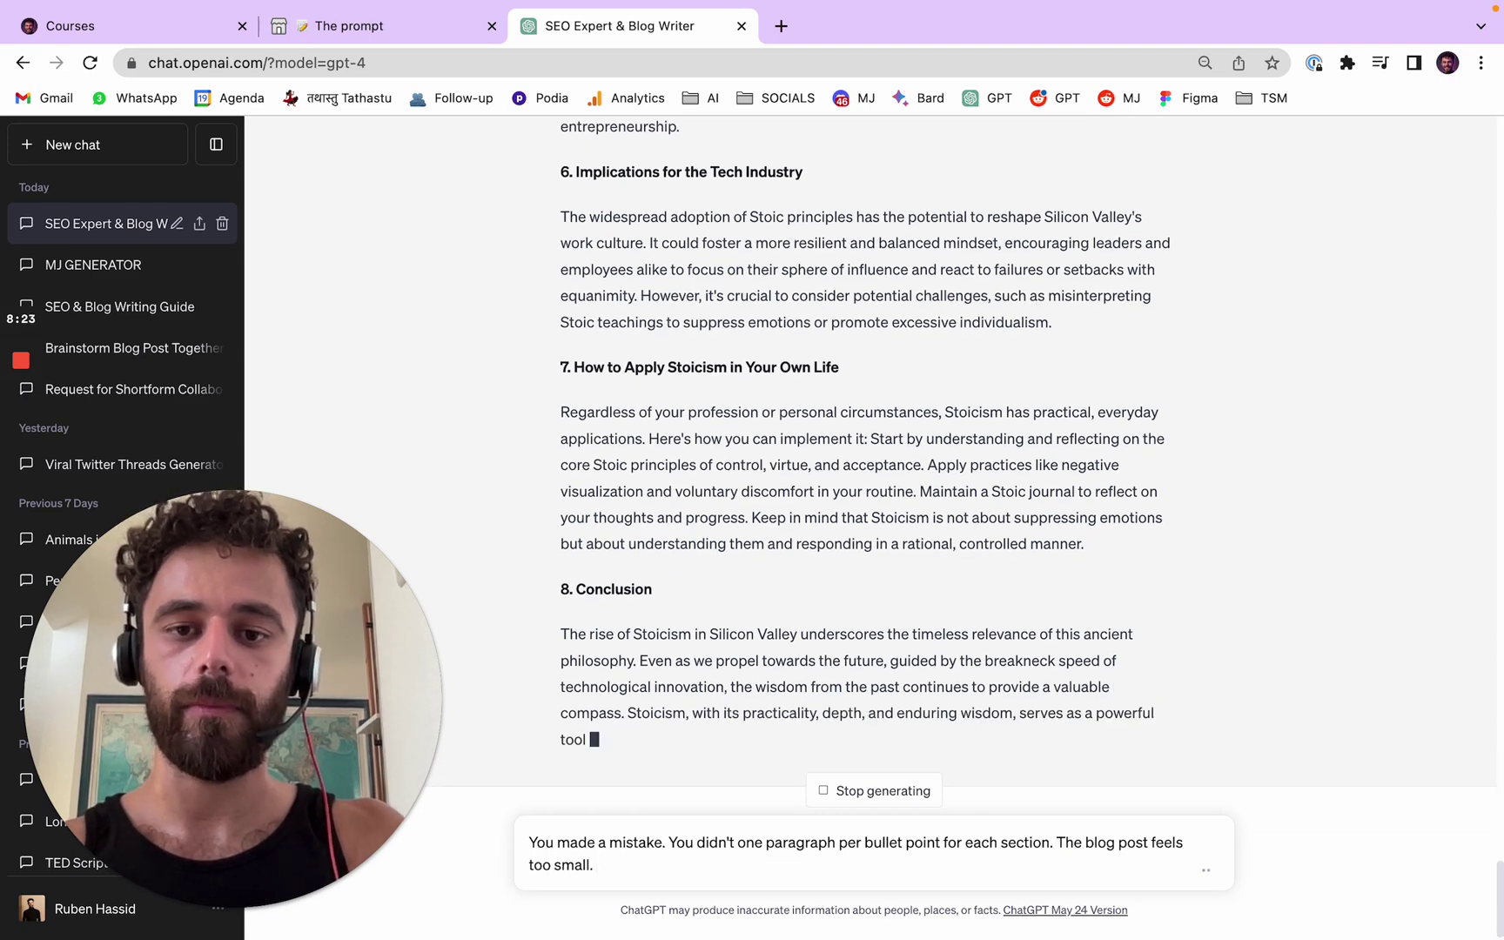
key("shift+Return")
key("shift+Return")
type("Also")
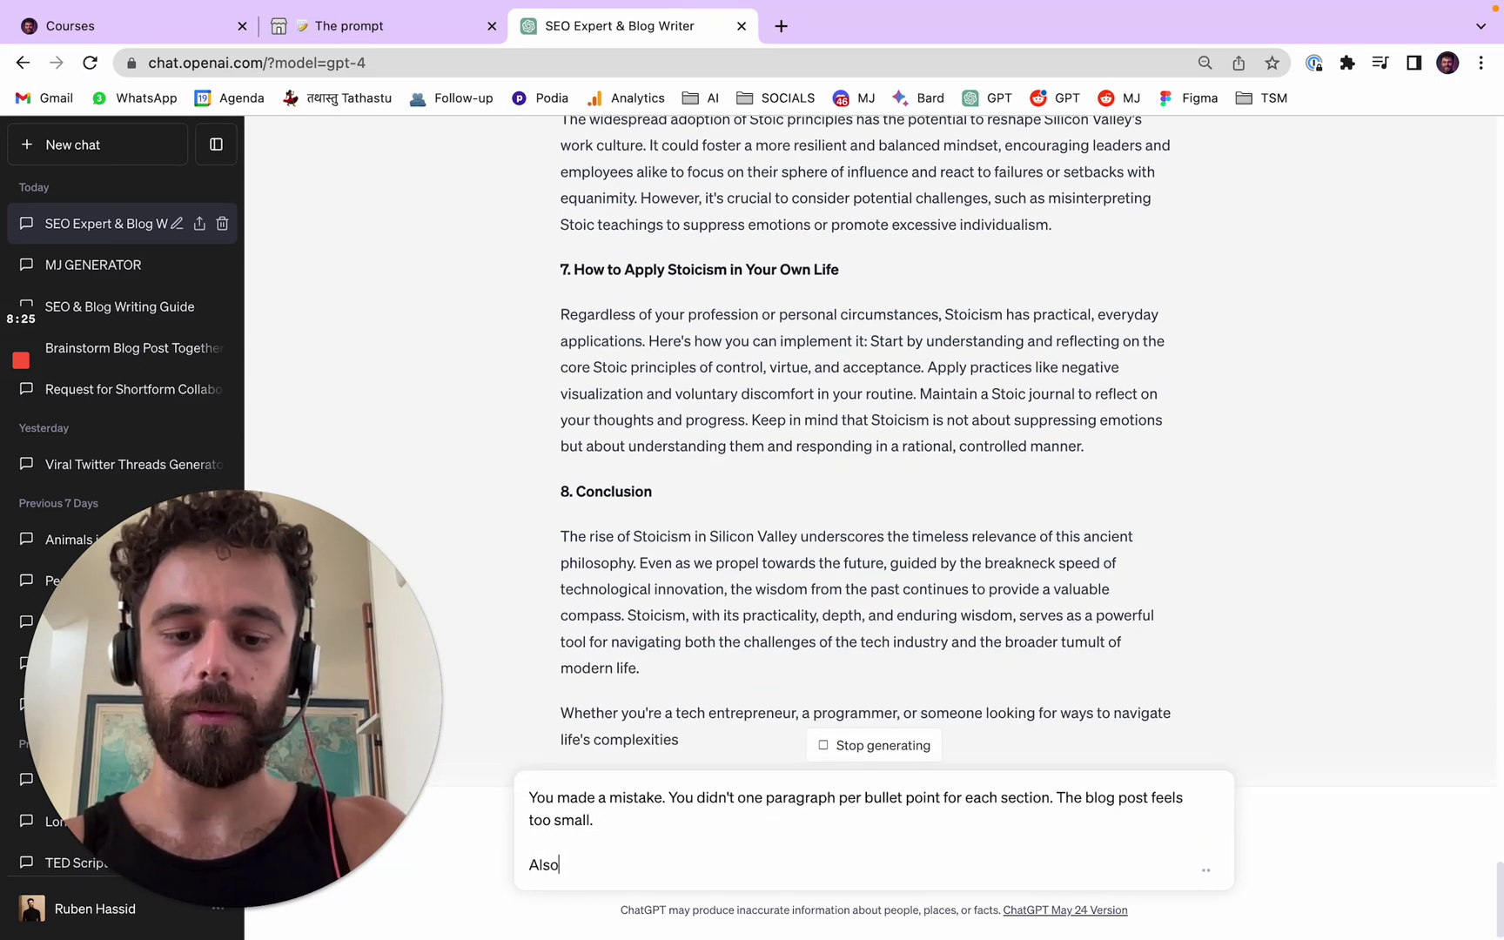
type(", the formatting is not comeplli")
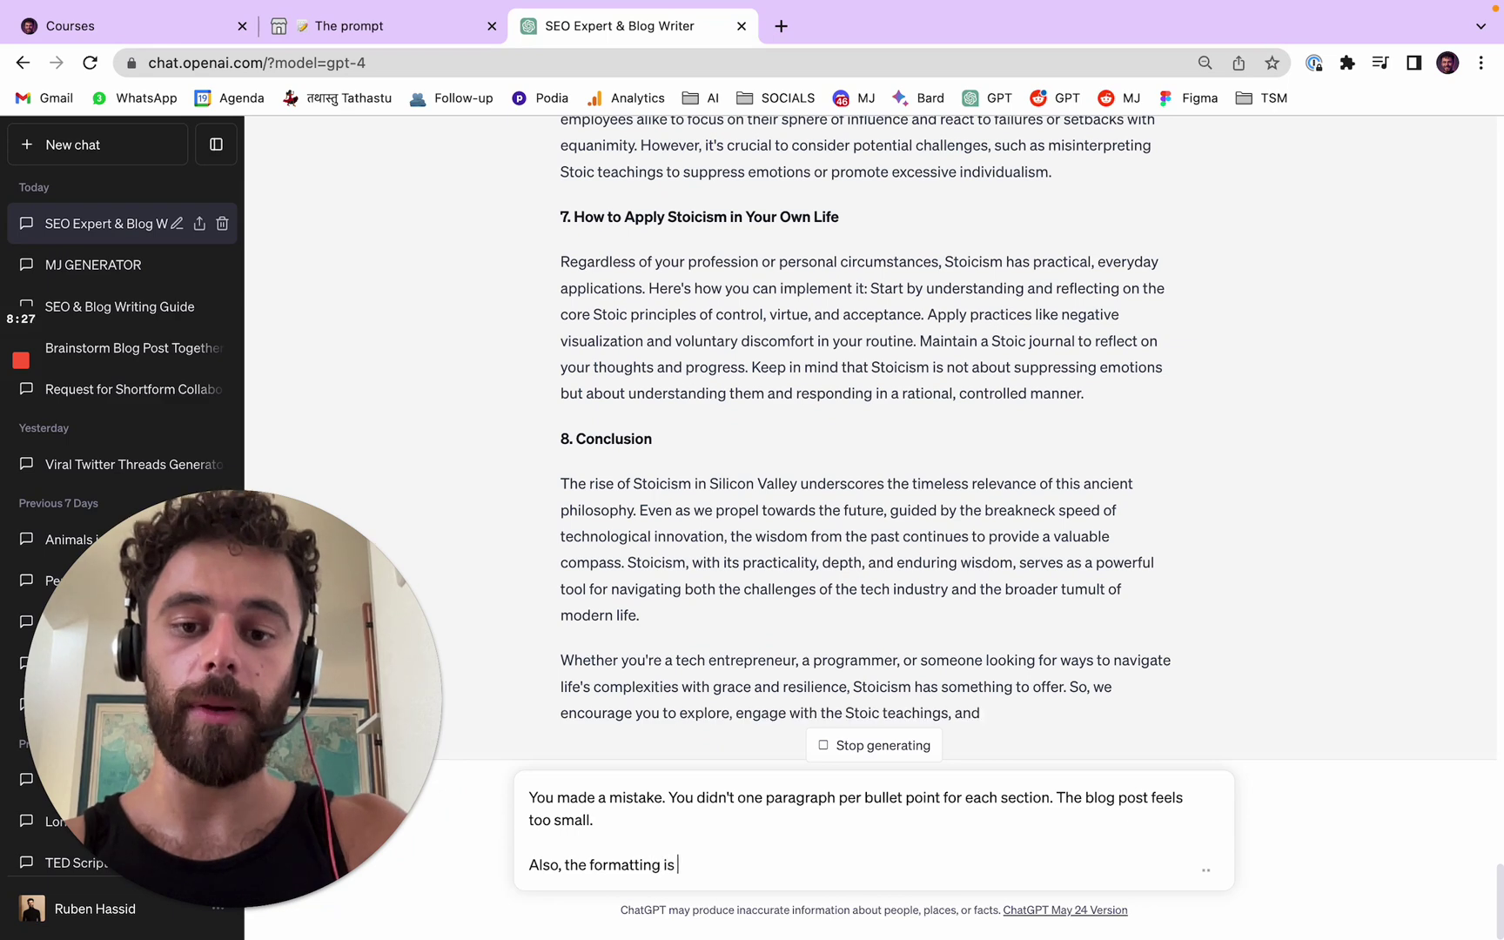
key("BackSpace")
key("BackSpace")
key("BackSpace")
key("BackSpace")
key("BackSpace")
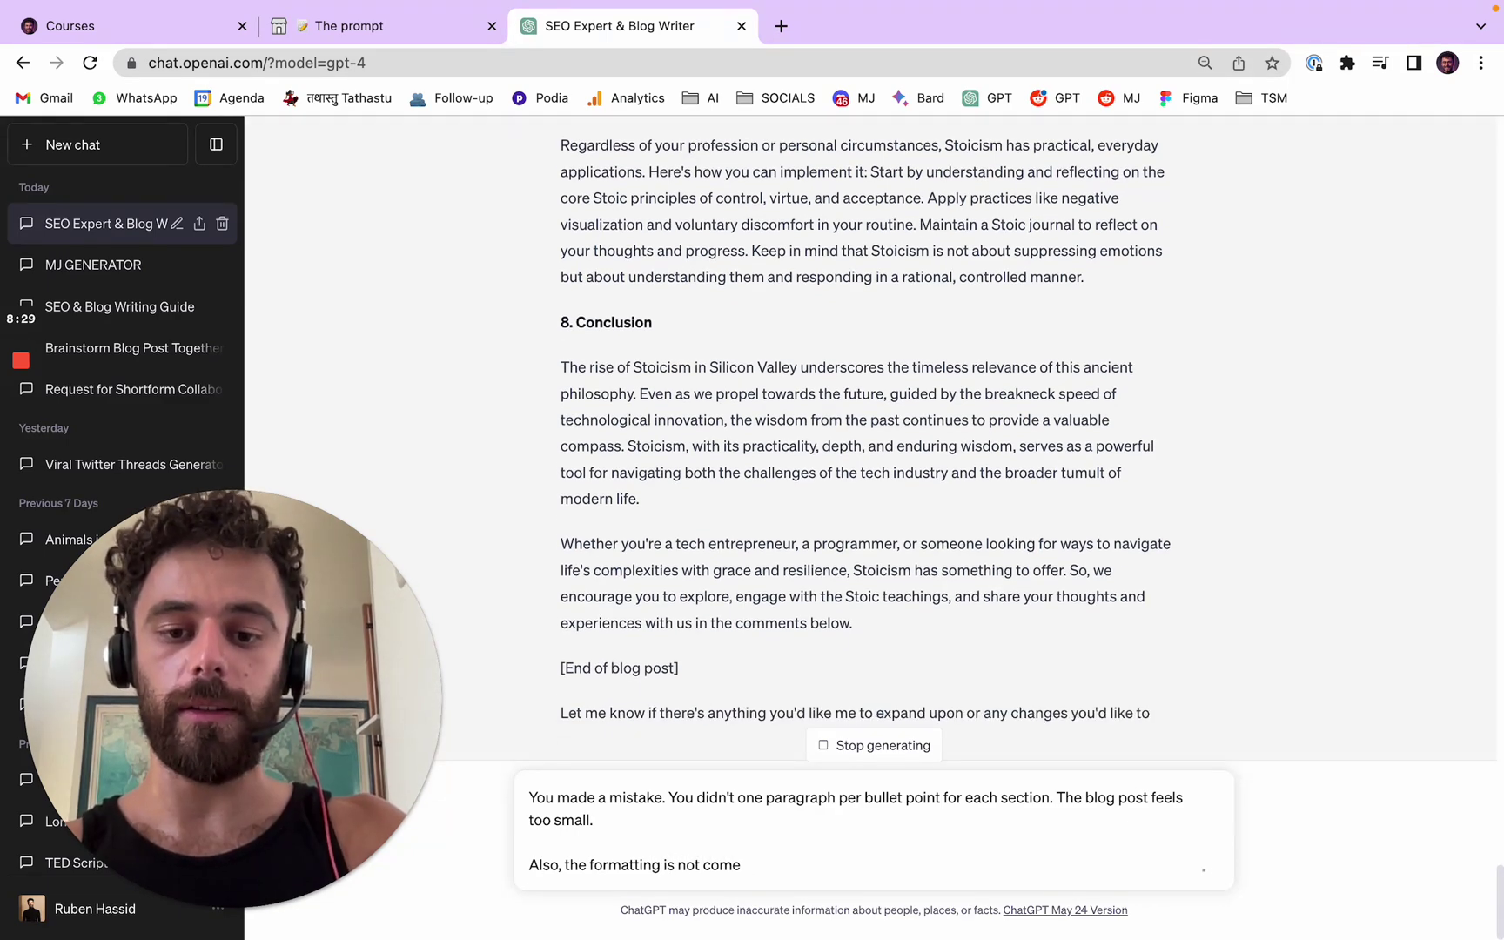
type("pelling.")
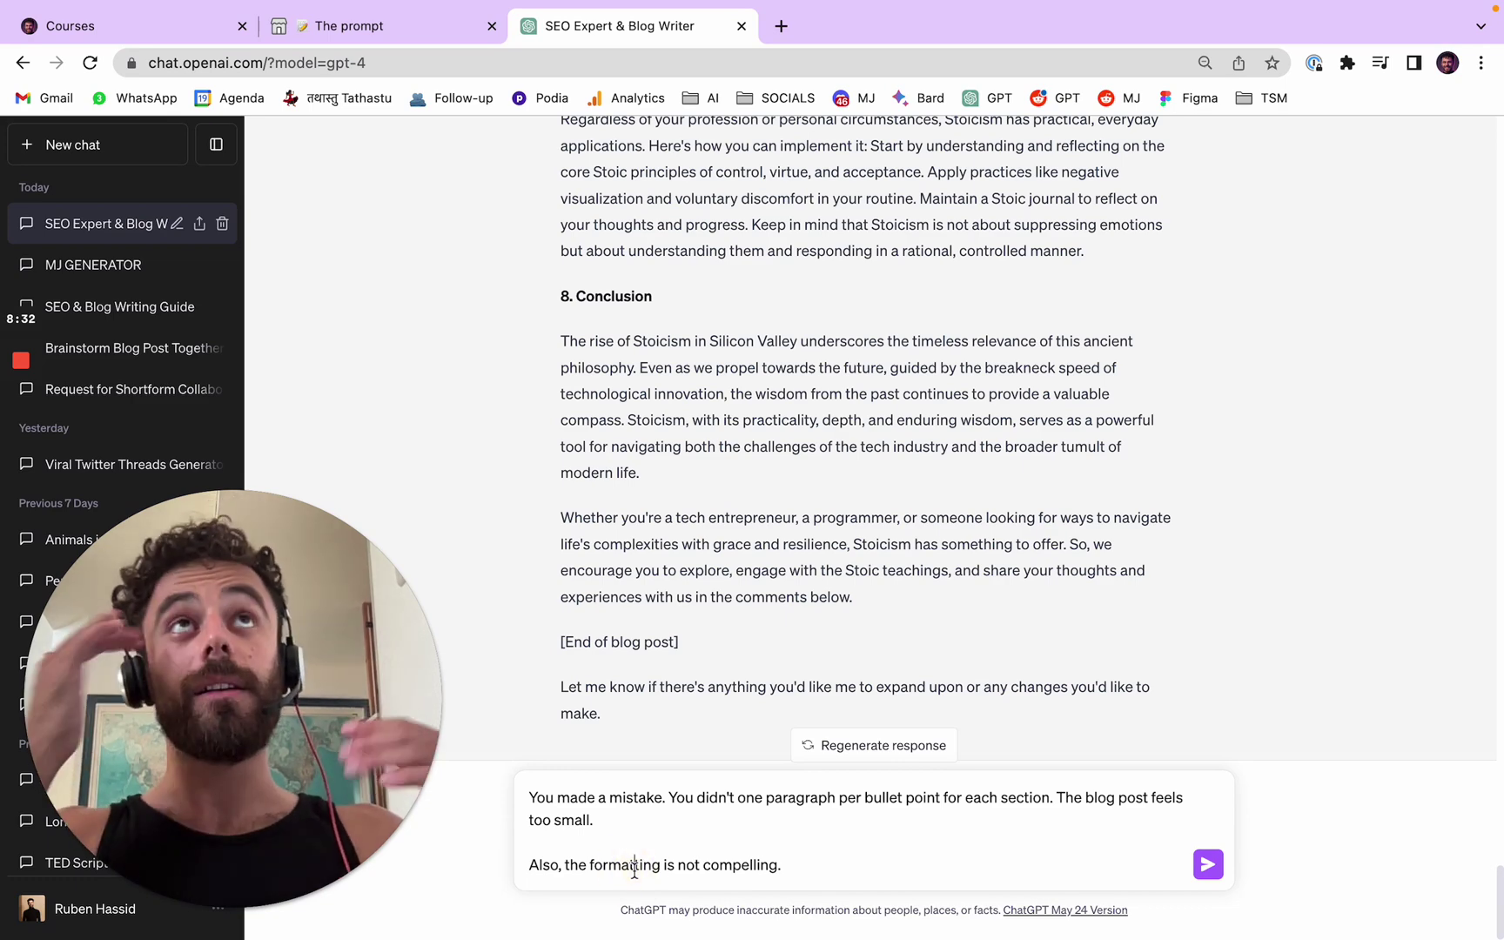
Send the feedback and briefly check the course prompt page before returning to the chat.
key("Return")
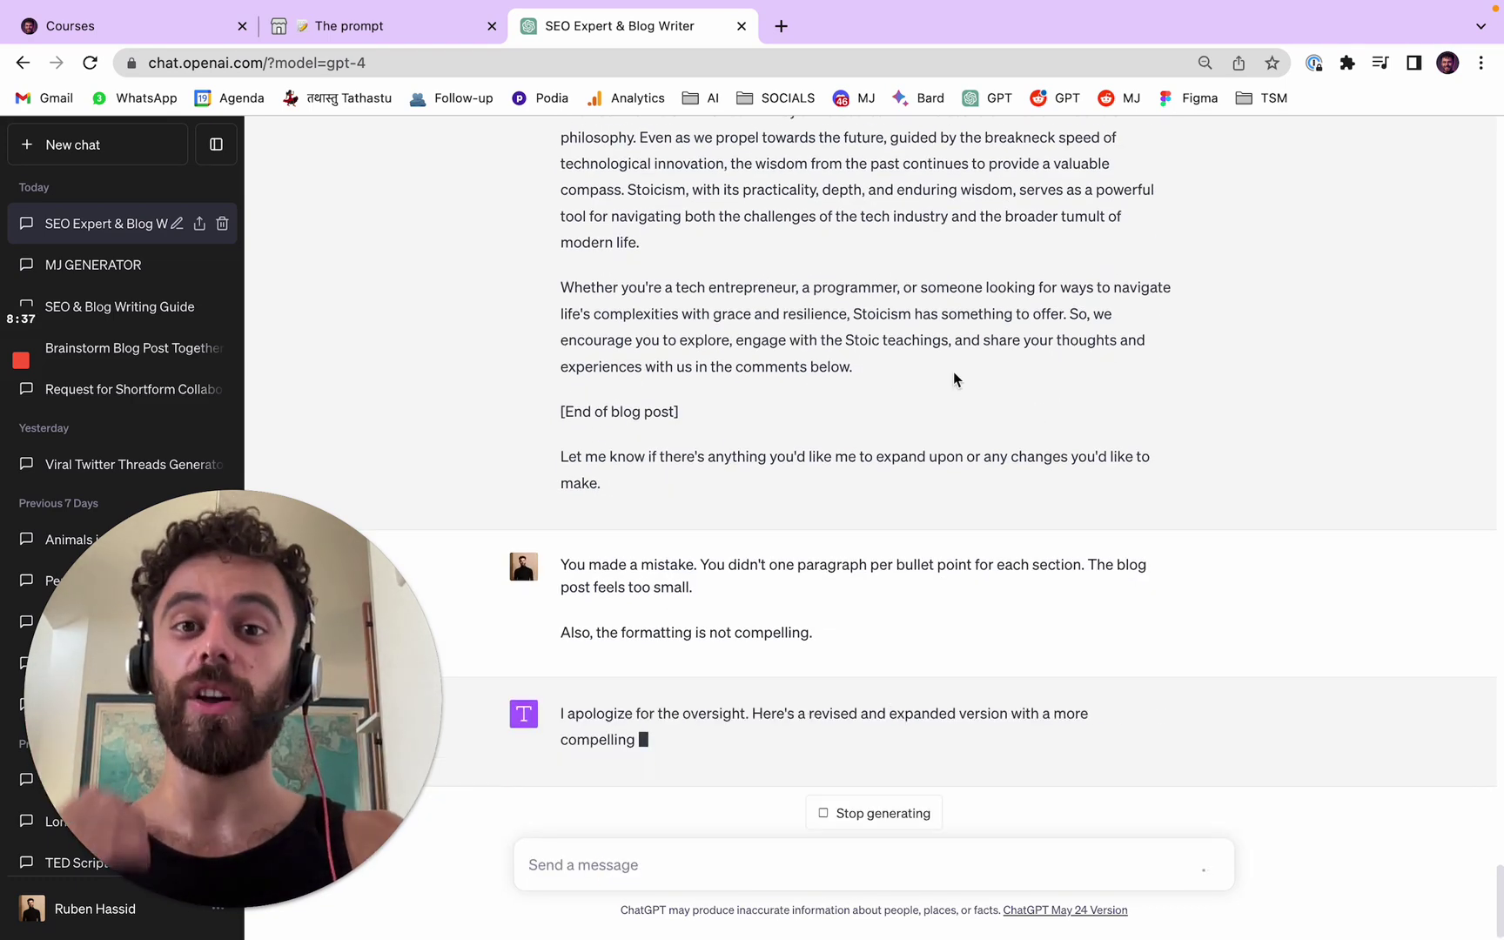
left_click(426, 35)
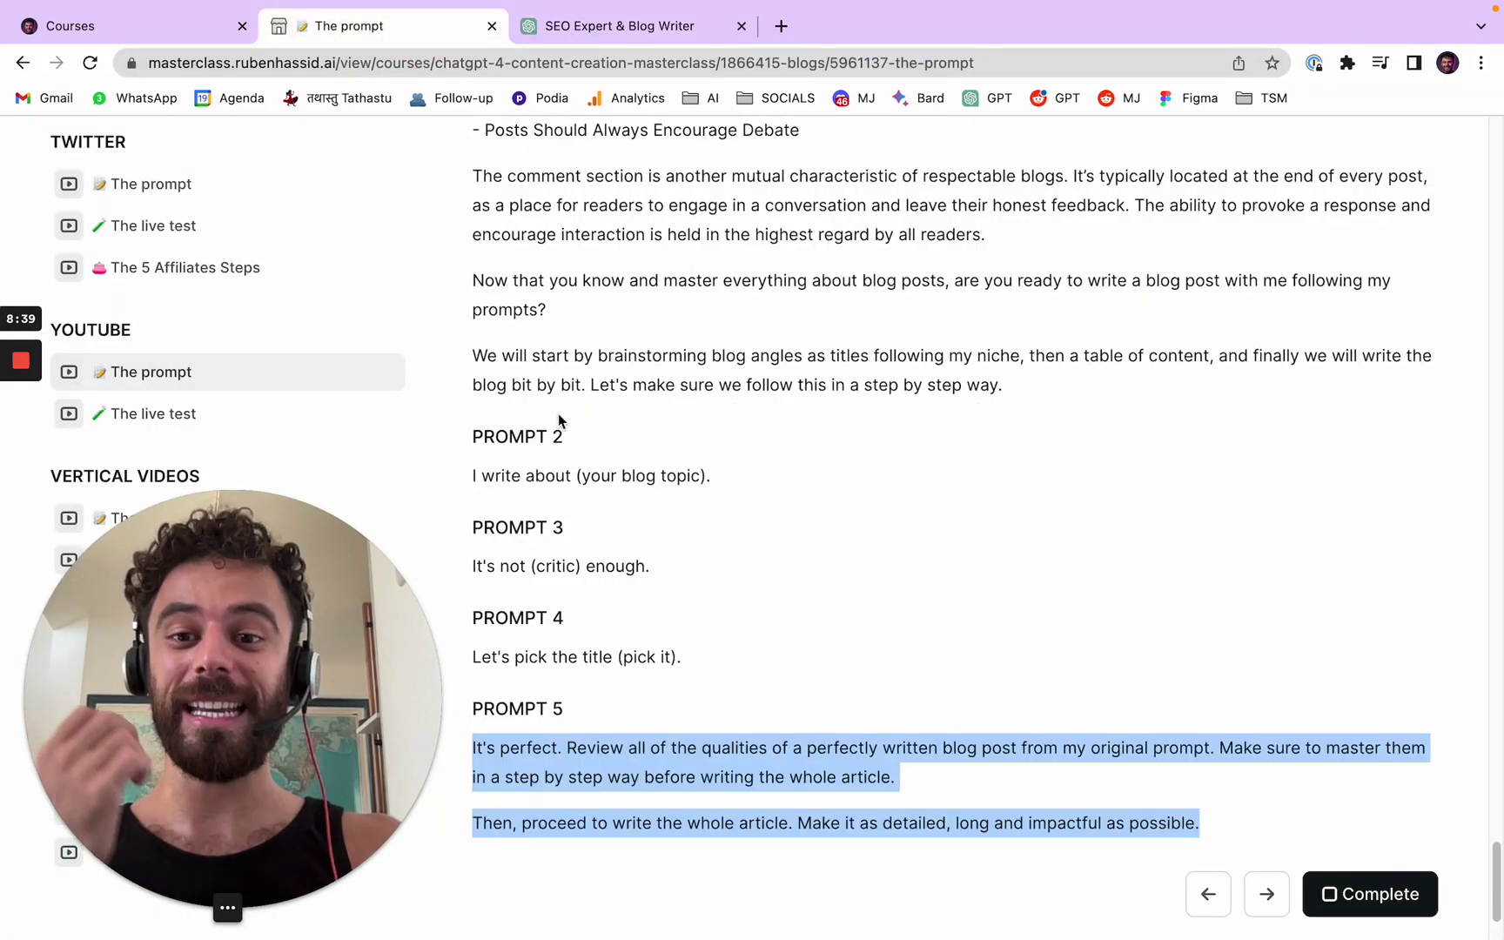
left_click(669, 440)
left_click(614, 26)
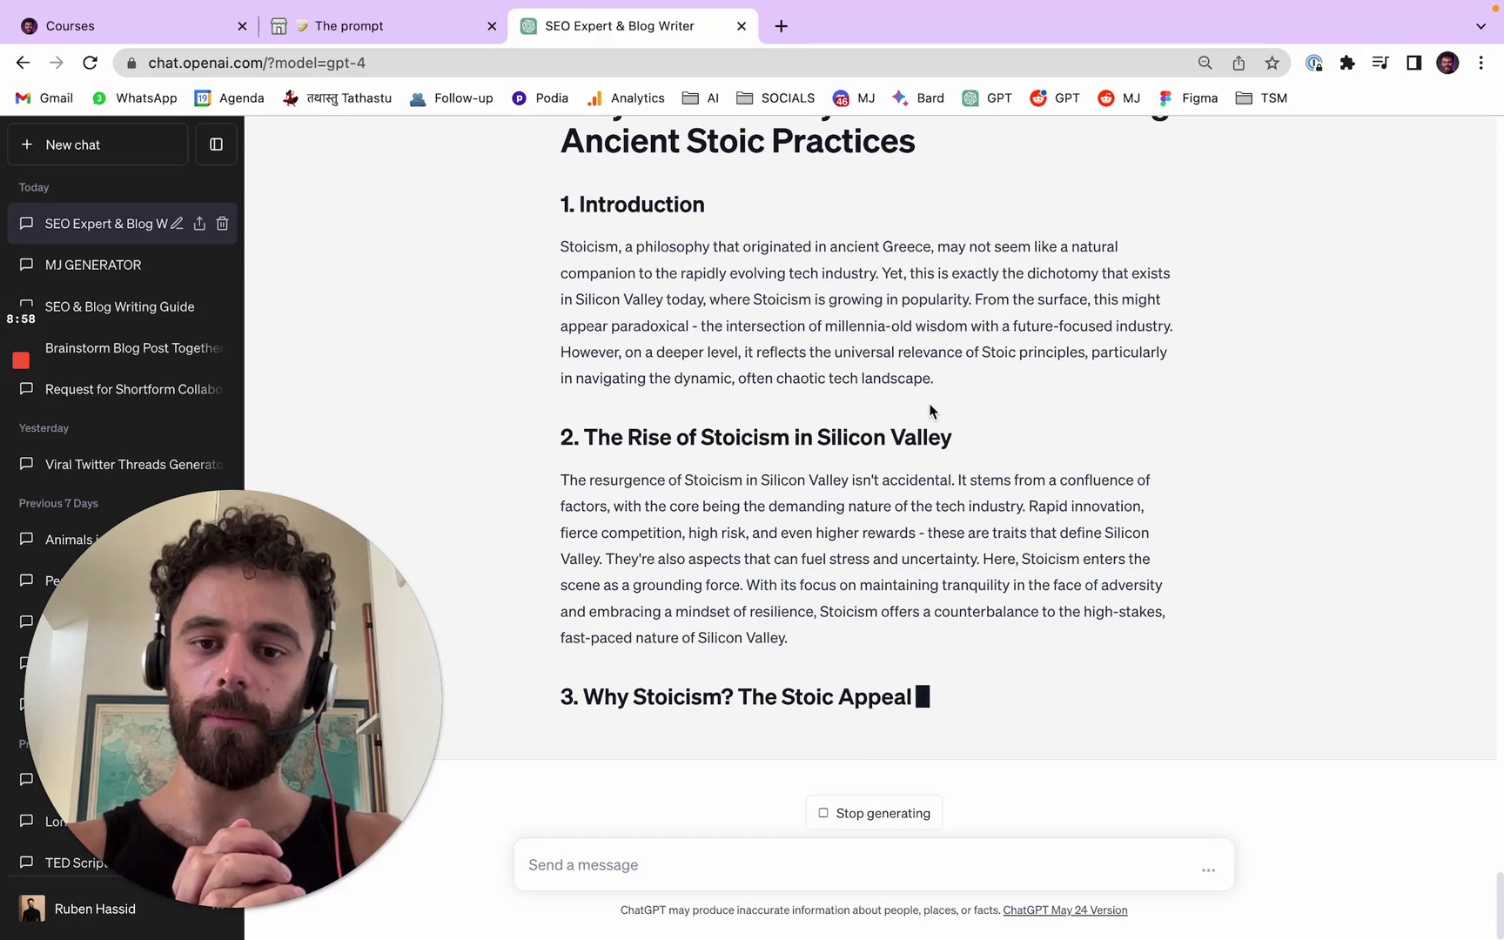
Review the regenerated, longer article and select the Twitter CEO's name in section 5.
scroll(1184, 539, "up", 20)
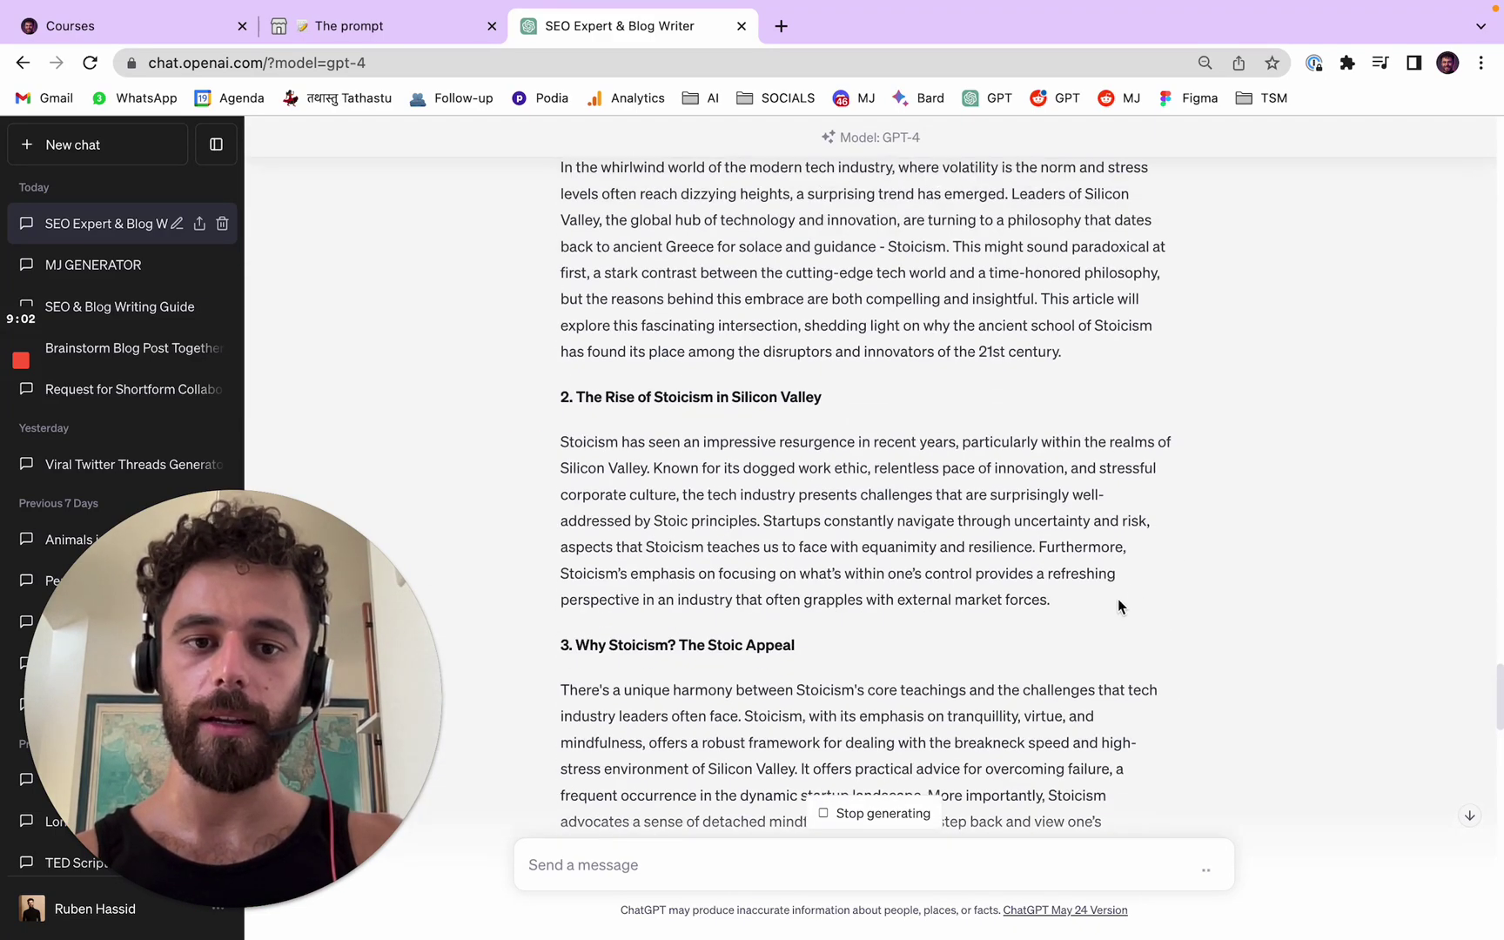
left_click_drag(1124, 607, 561, 440)
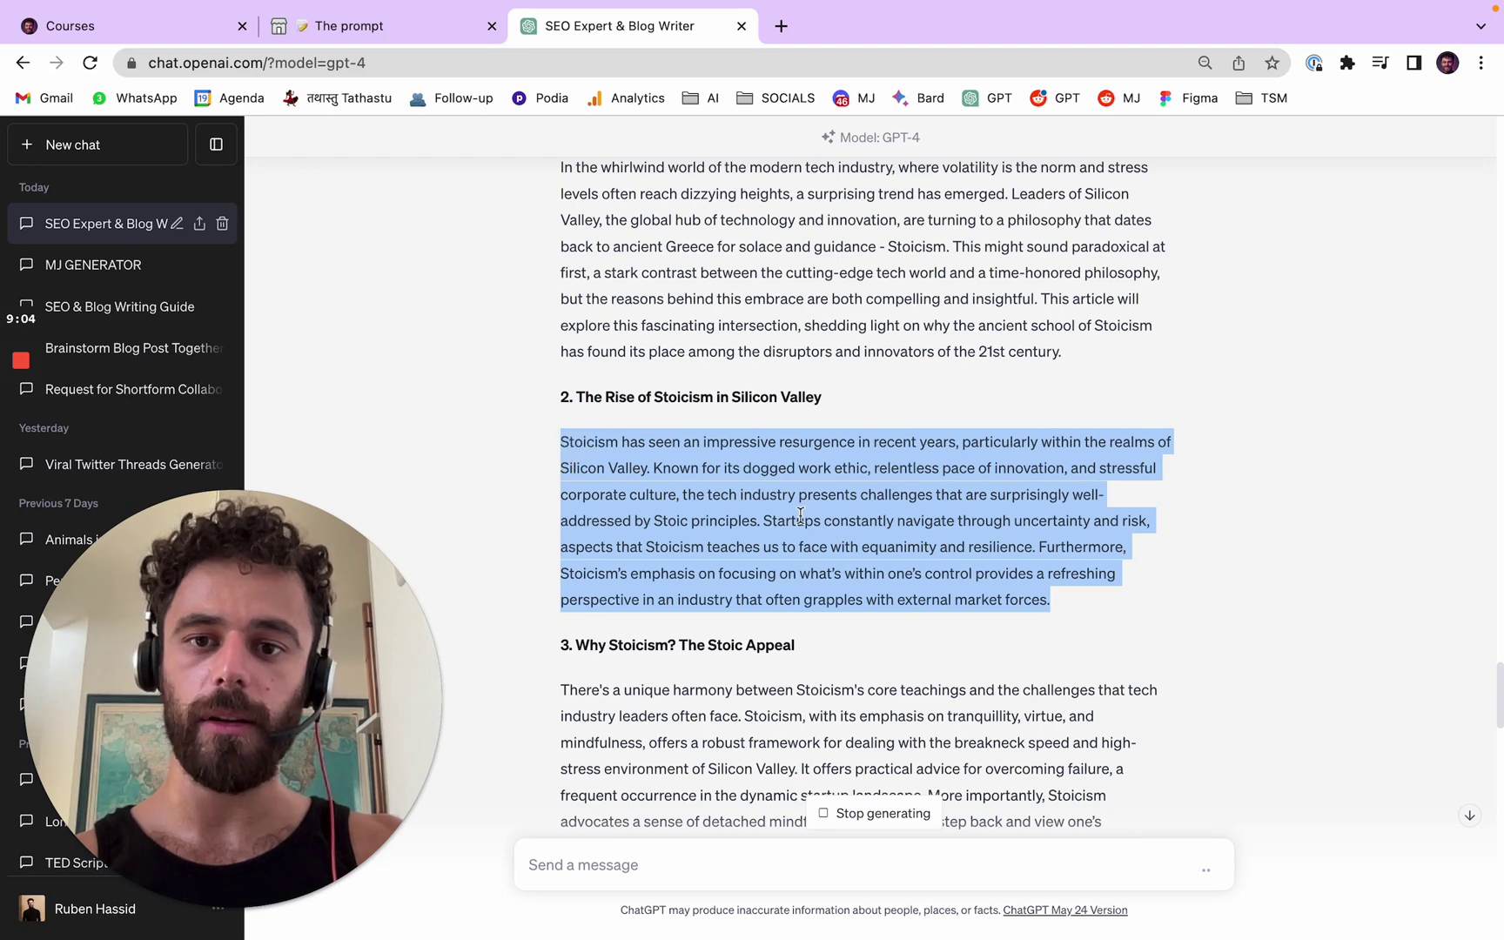
scroll(1030, 614, "down", 20)
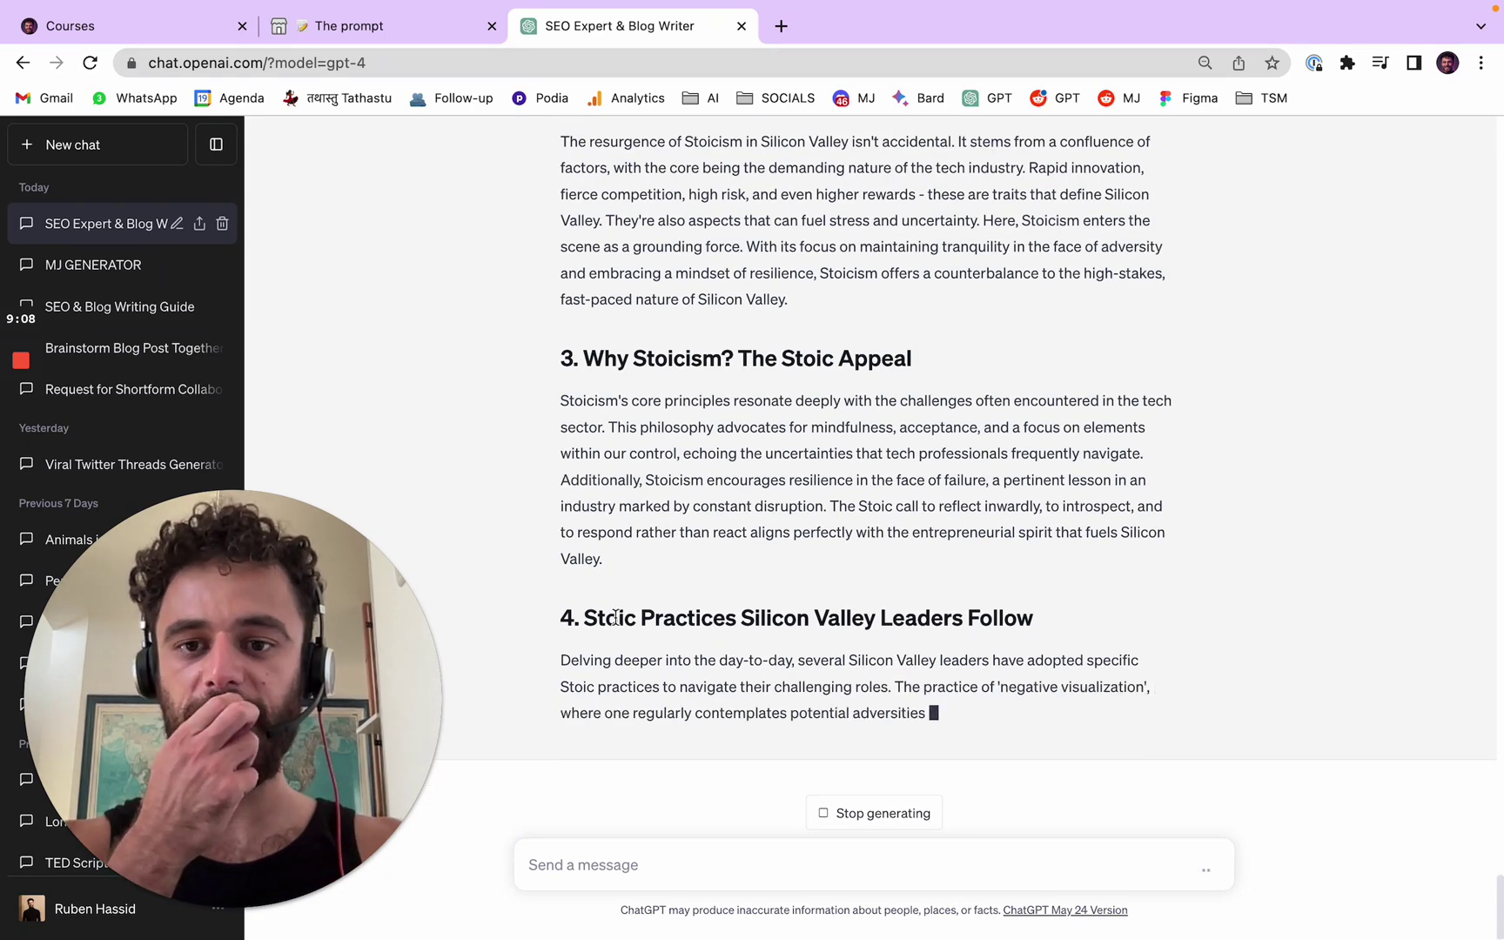
scroll(783, 426, "up", 1)
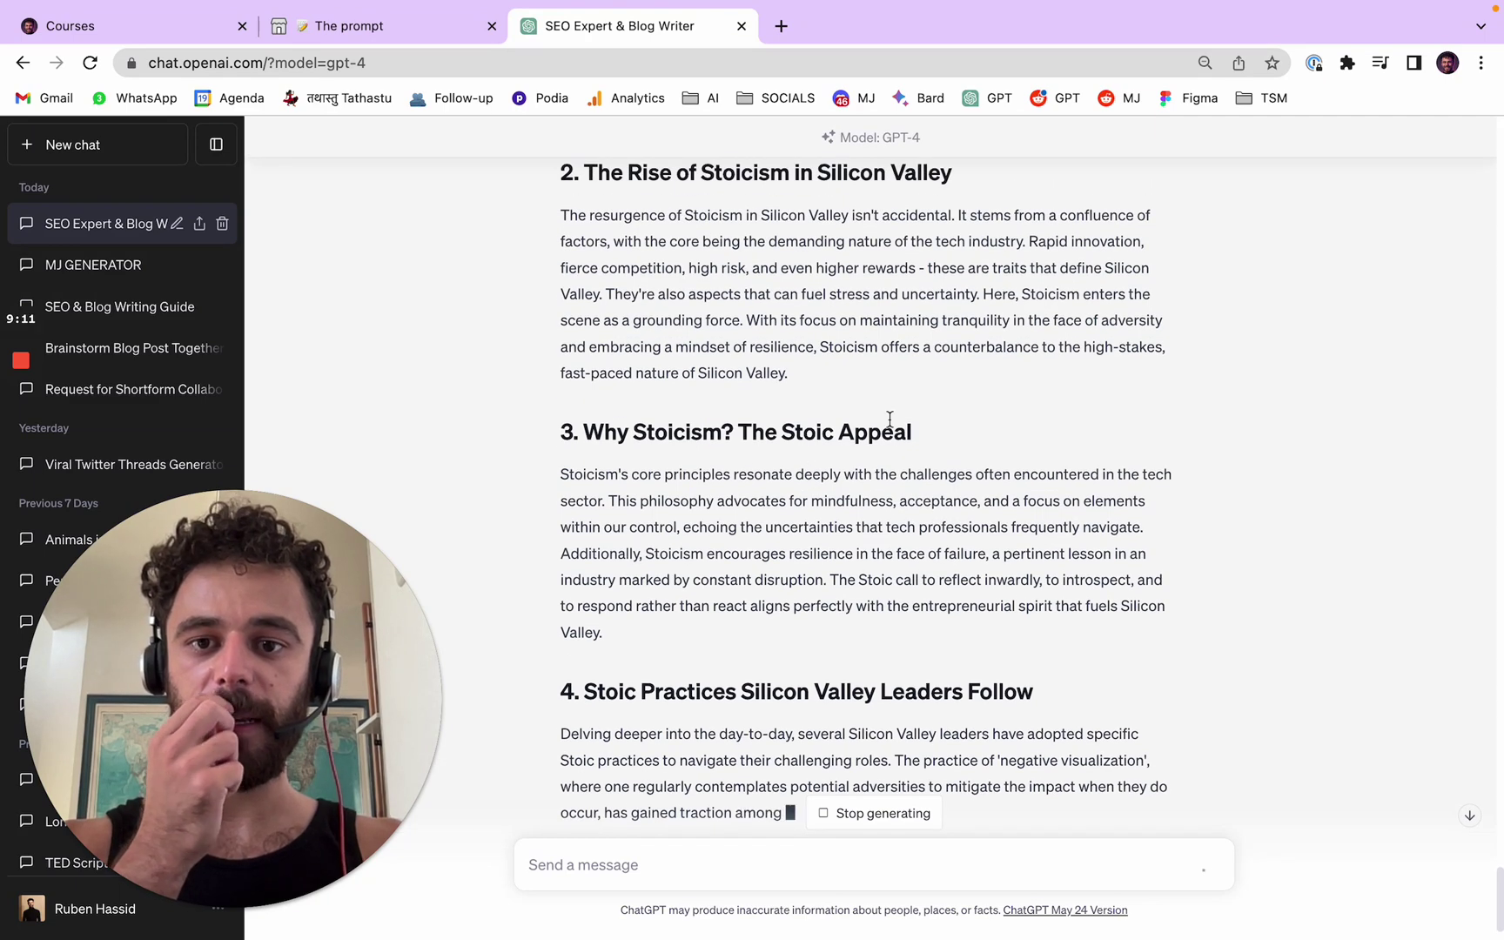
scroll(889, 418, "down", 1)
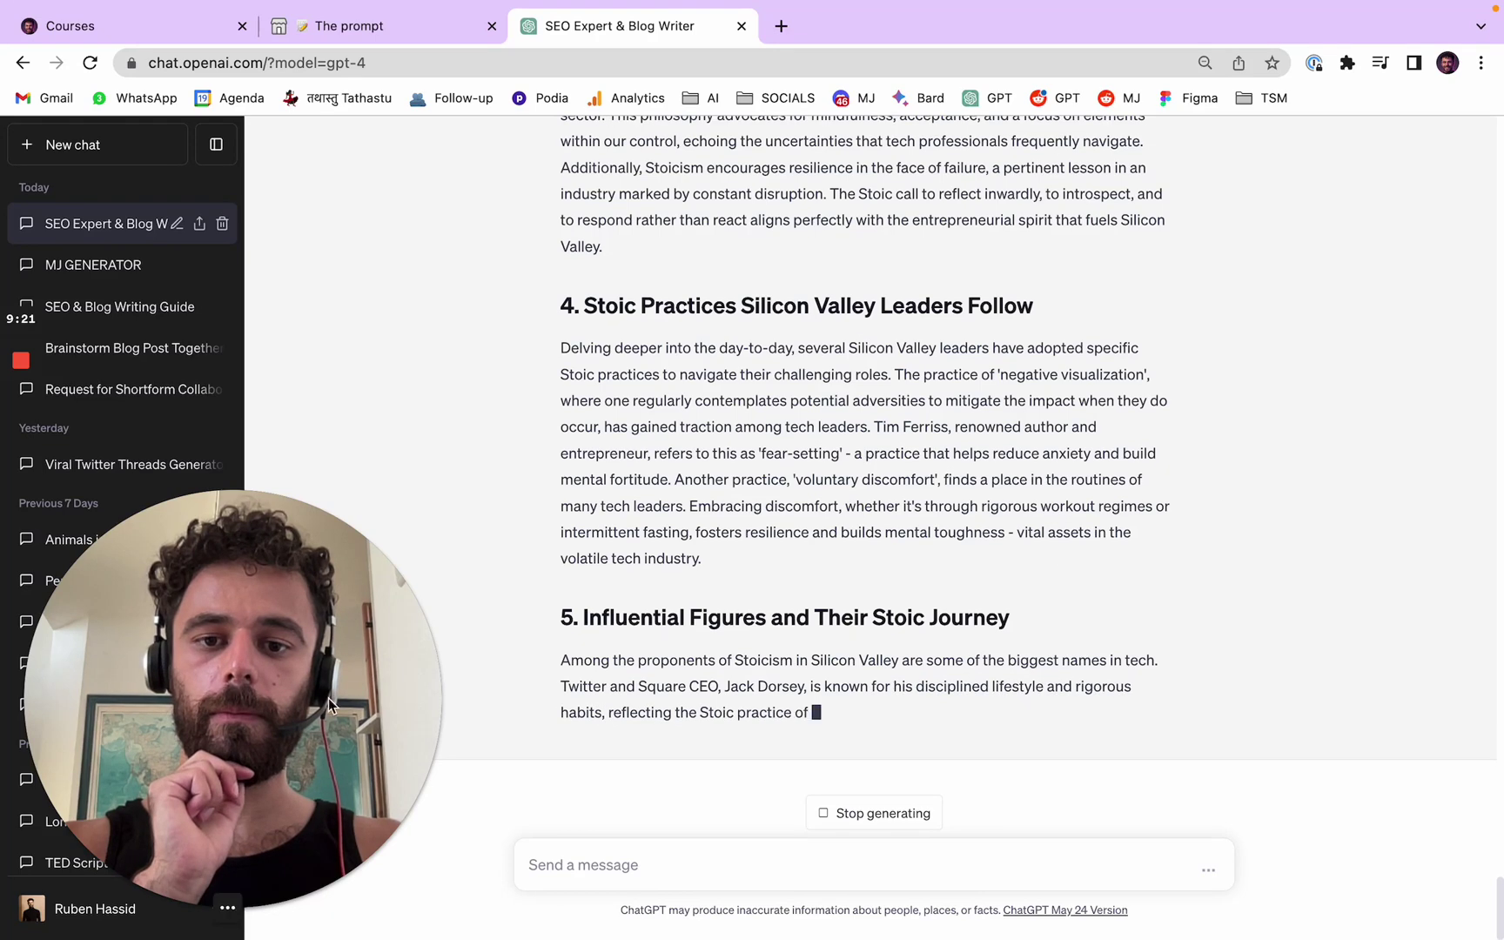
scroll(862, 710, "up", 1)
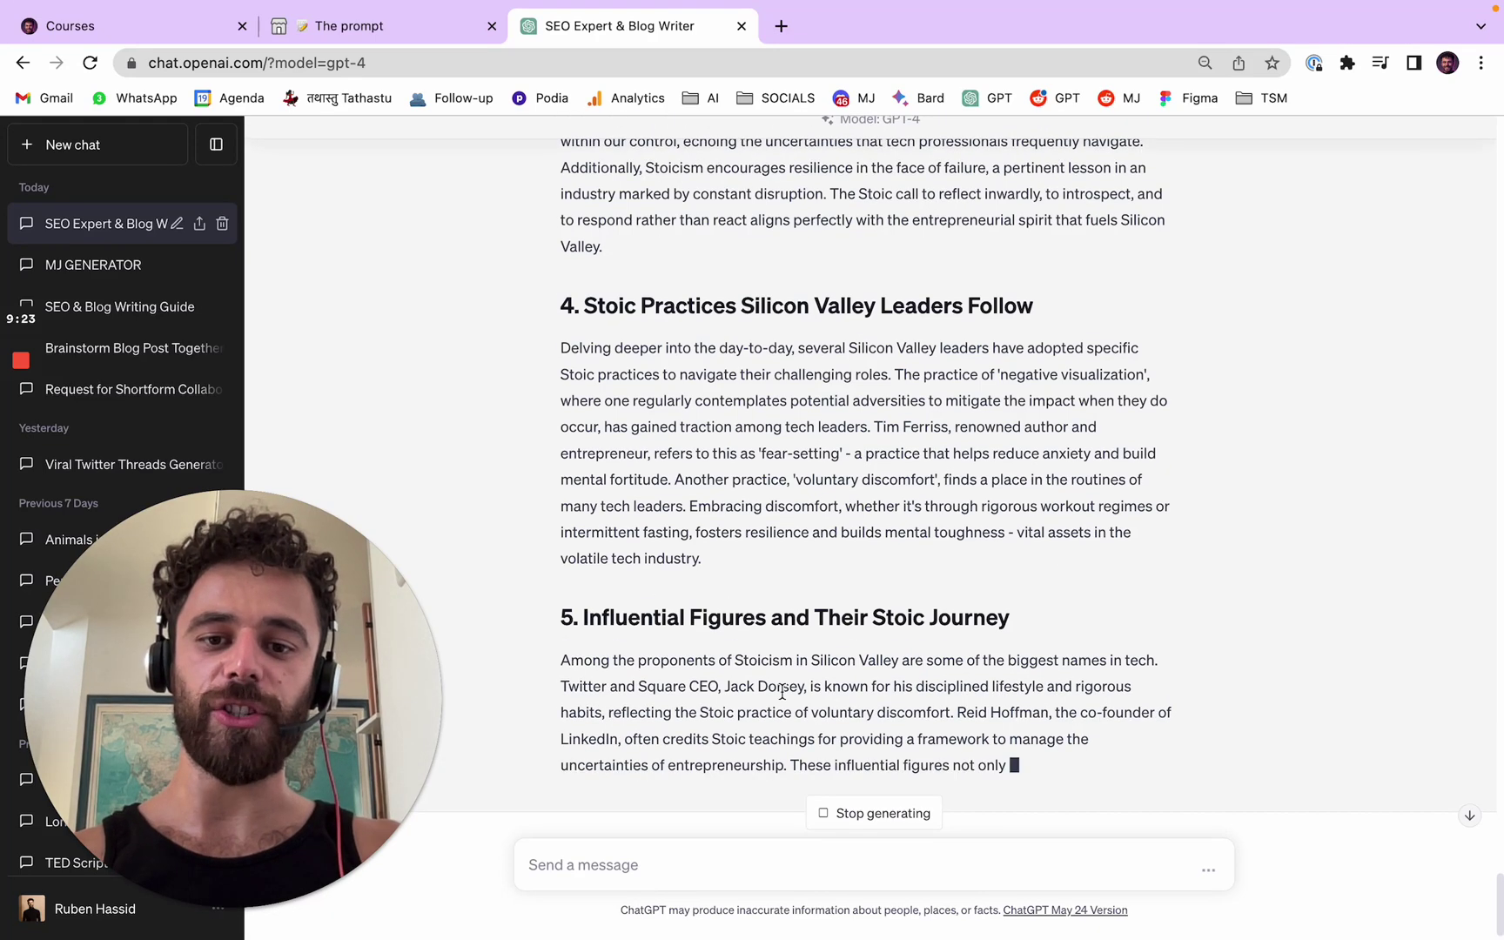
mouse_move(802, 685)
left_mouse_down()
mouse_move(742, 692)
mouse_move(810, 686)
left_mouse_up()
key("super+c")
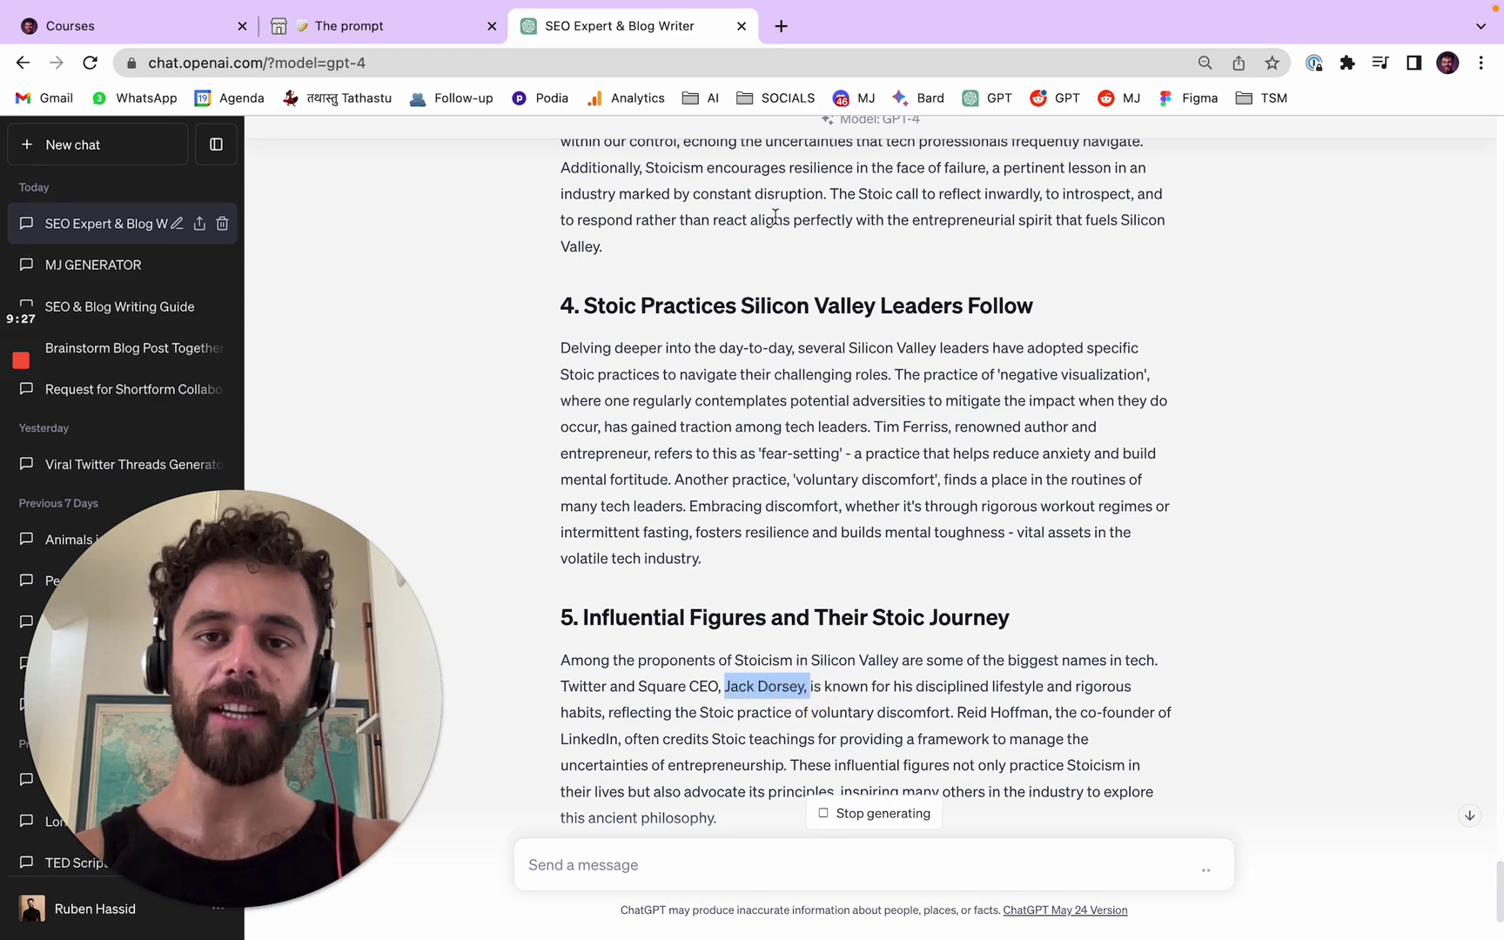
Search Google in a new tab for the copied CEO name followed by 'stoicism ?'.
left_click(779, 28)
key("super+v")
key("BackSpace")
type("soitici")
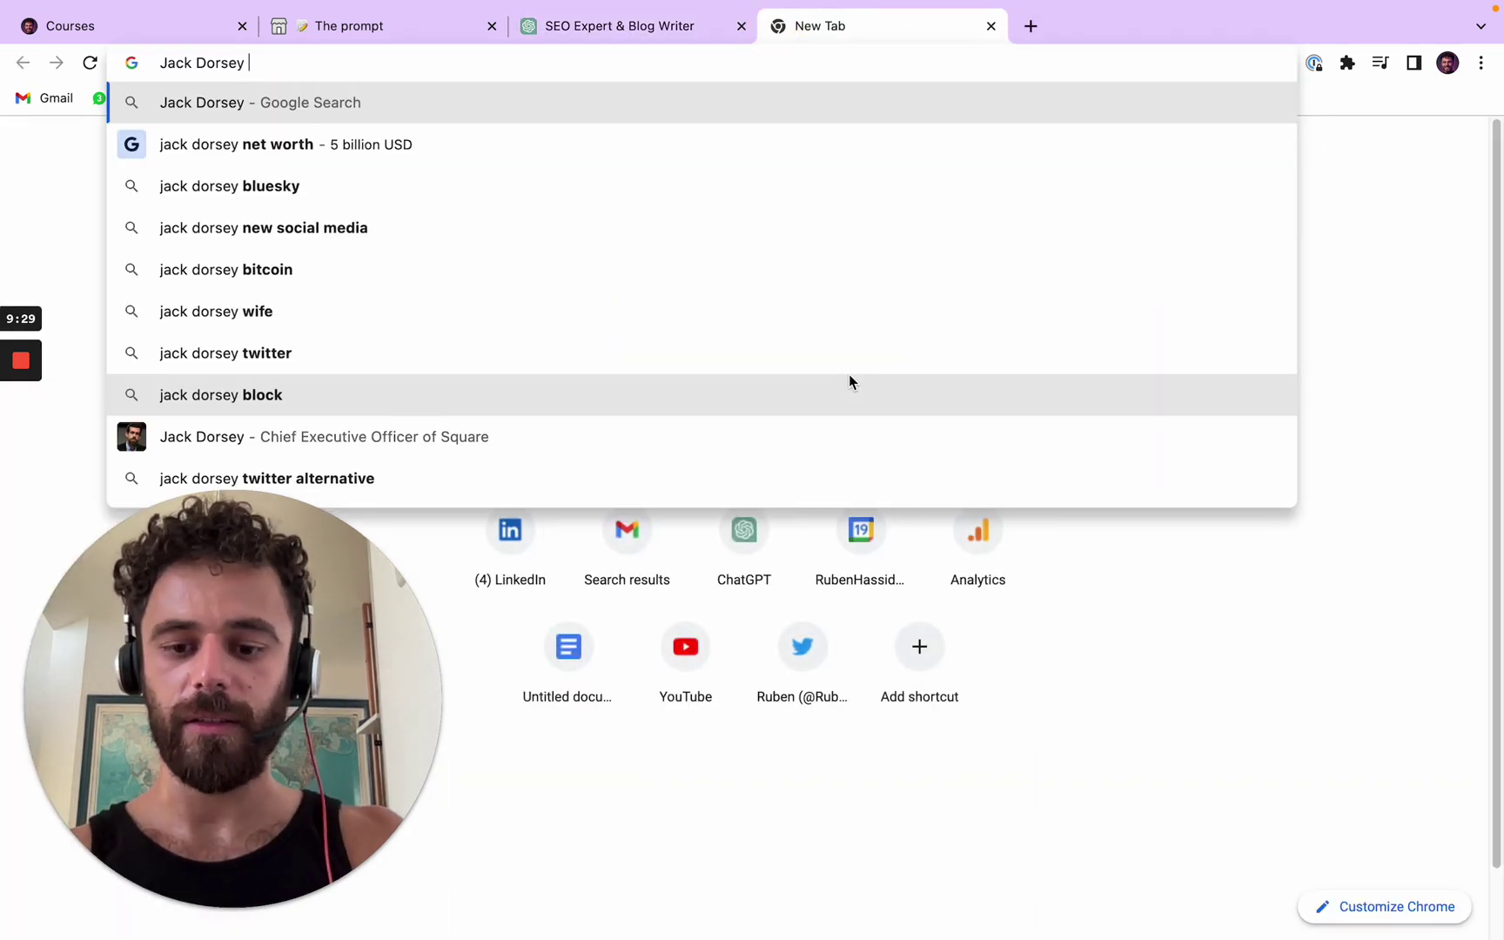
key("BackSpace")
key("BackSpace")
key("BackSpace")
key("BackSpace")
key("BackSpace")
key("BackSpace")
type("toi")
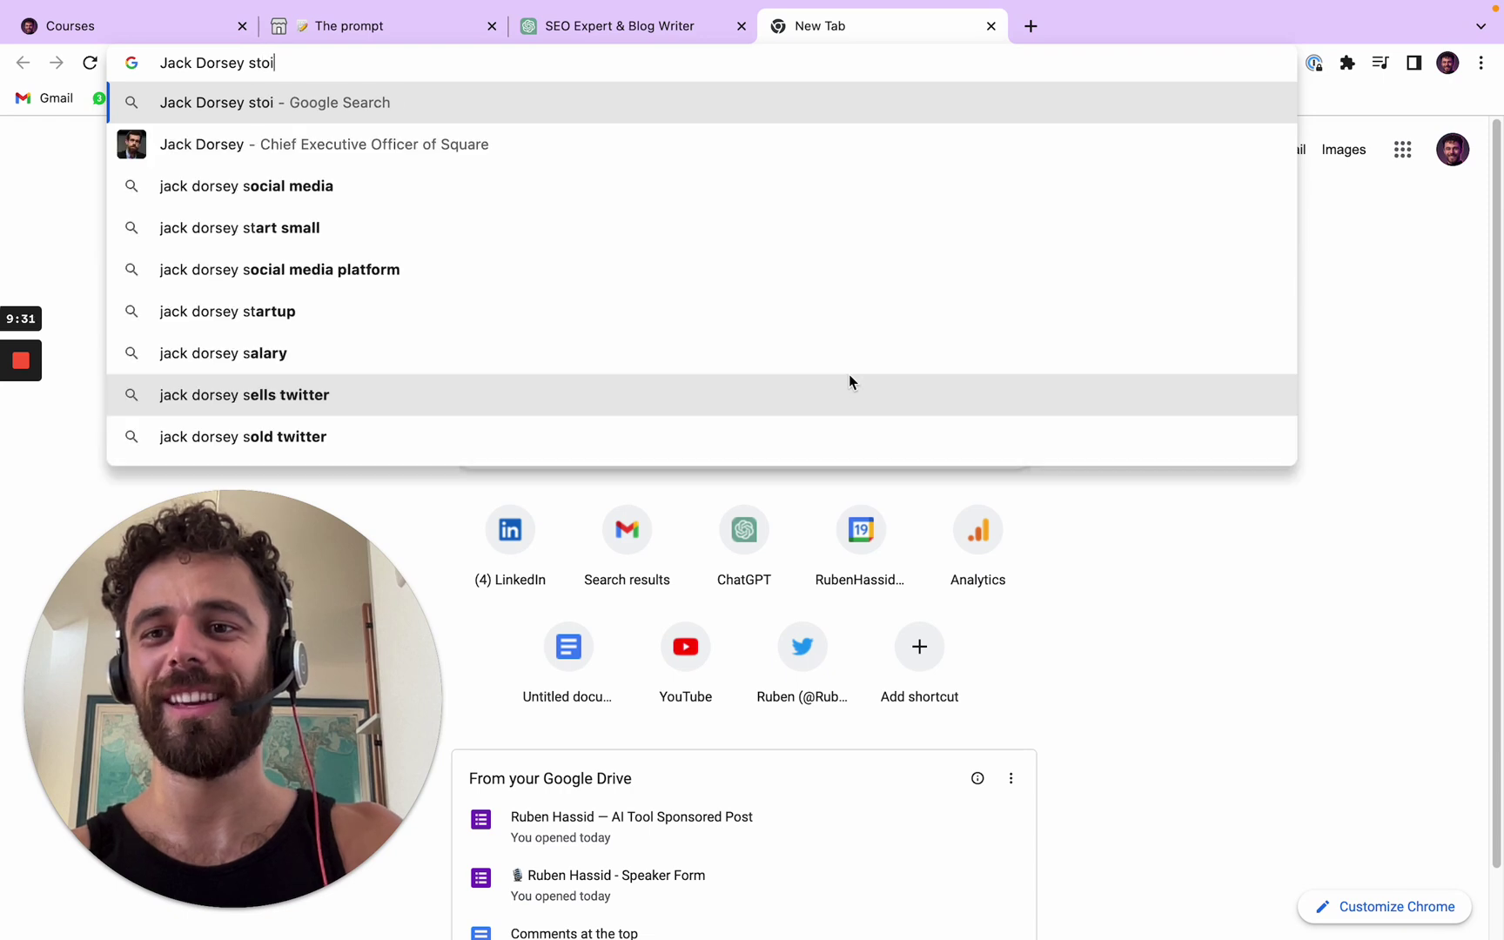
type("cism ?")
key("Return")
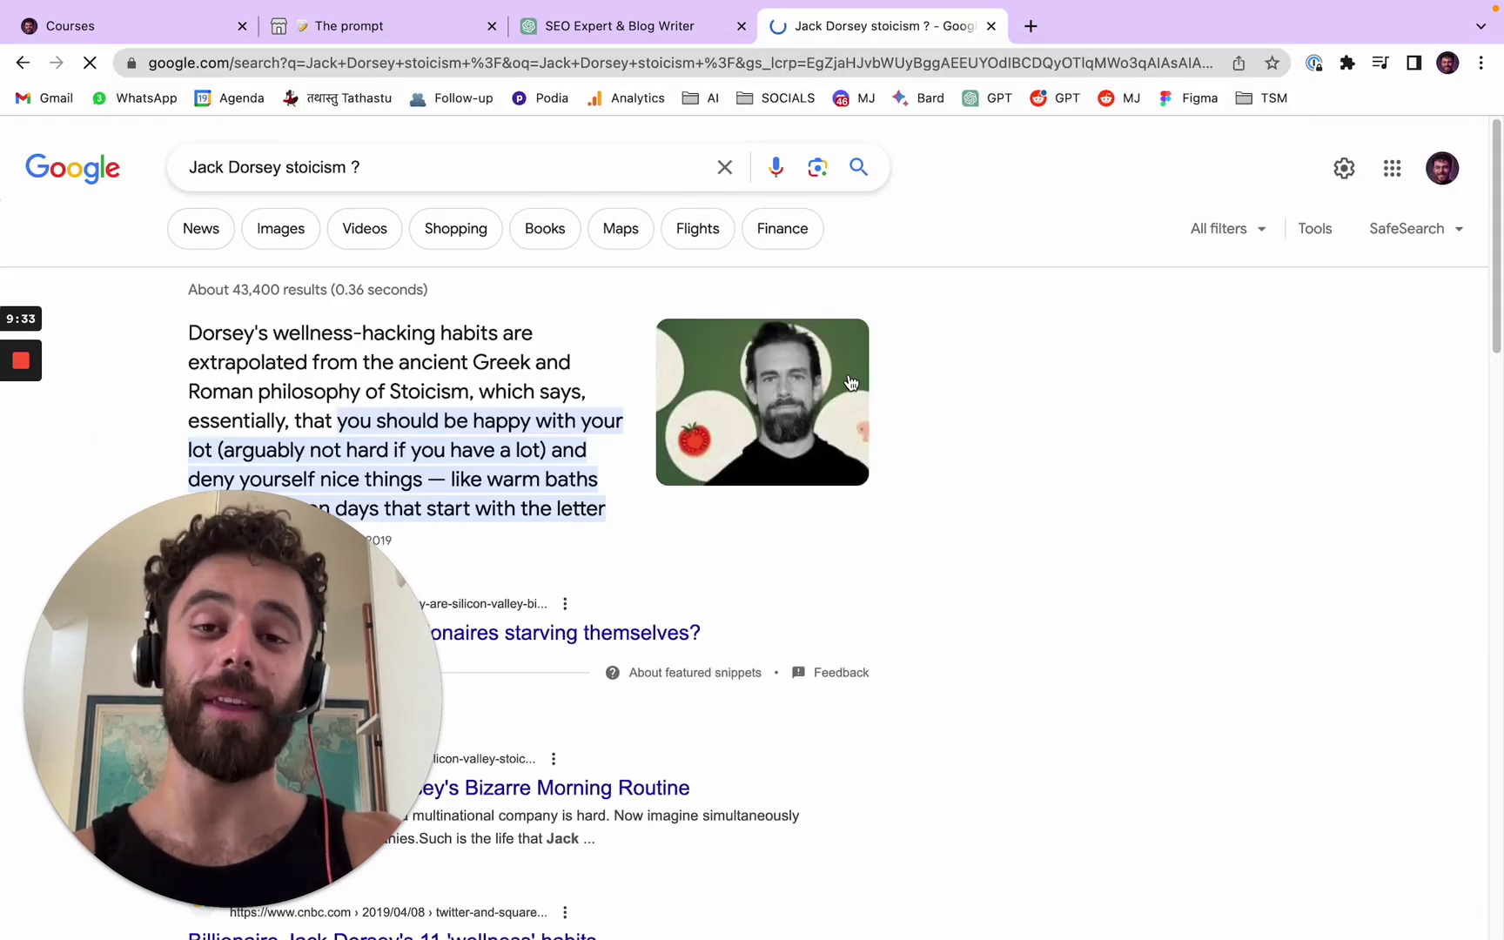
Read the featured snippet tying his habits to Stoicism, then return to the blog-writing chat.
scroll(799, 406, "down", 2)
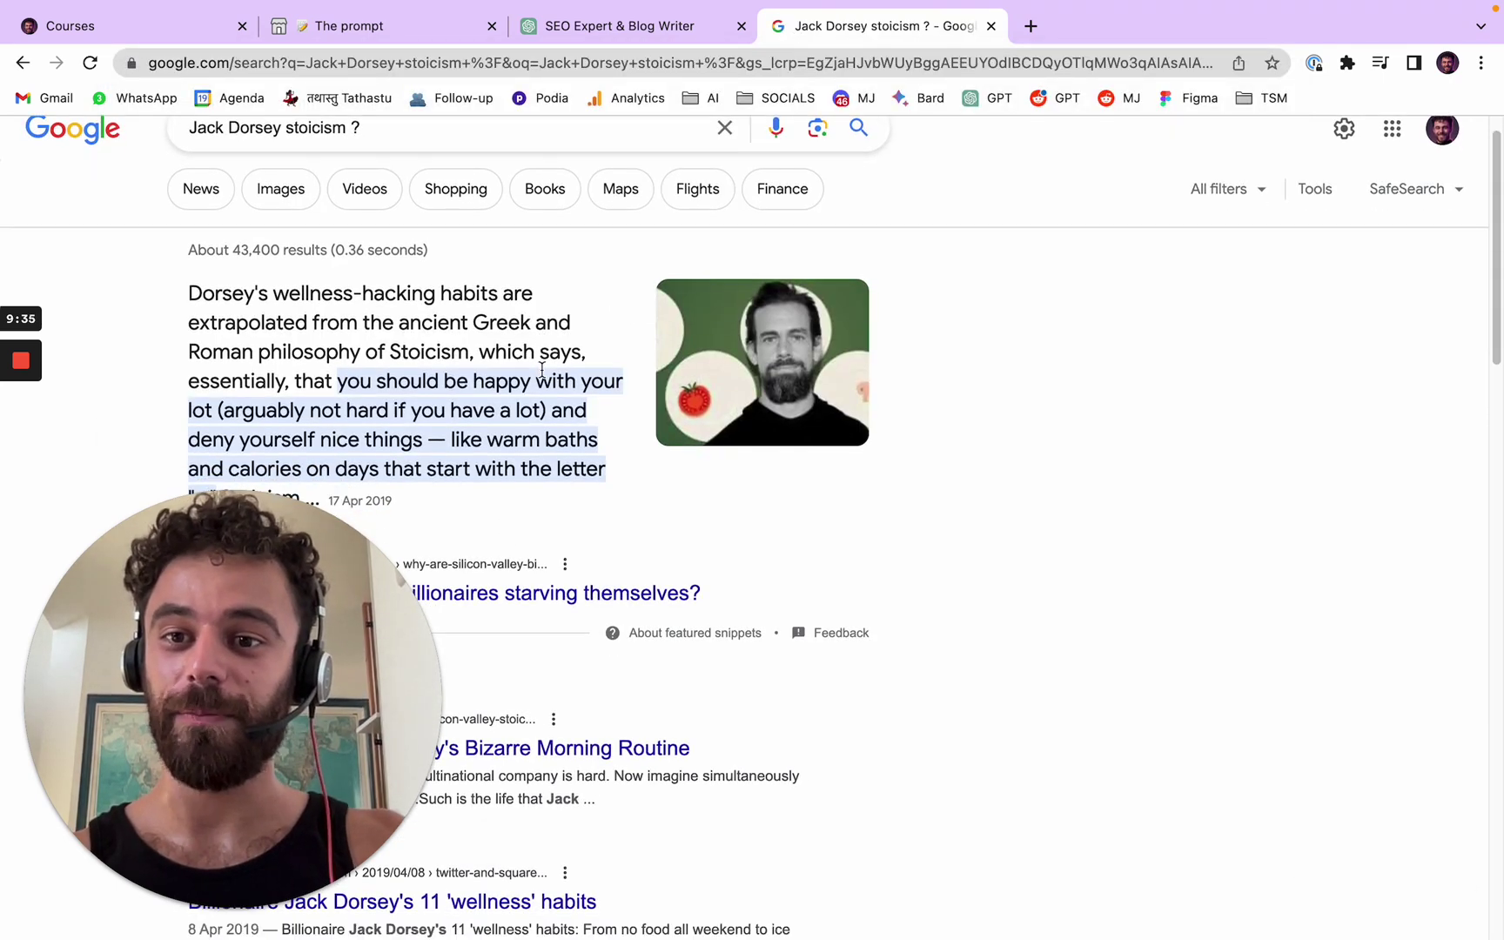
left_click_drag(184, 271, 442, 476)
left_click(478, 409)
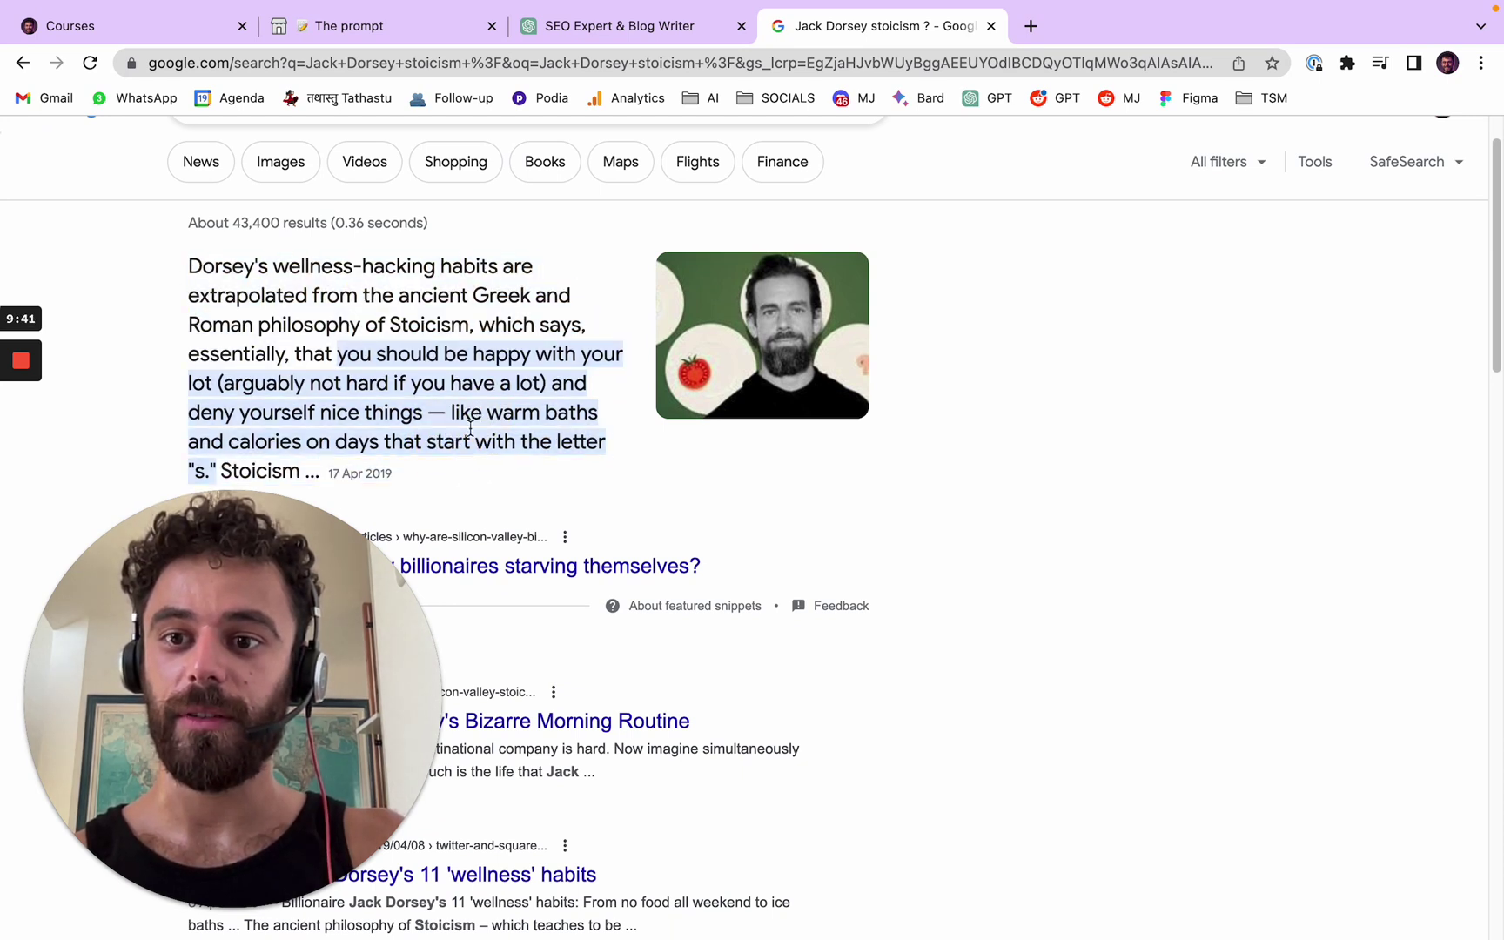
left_click(639, 26)
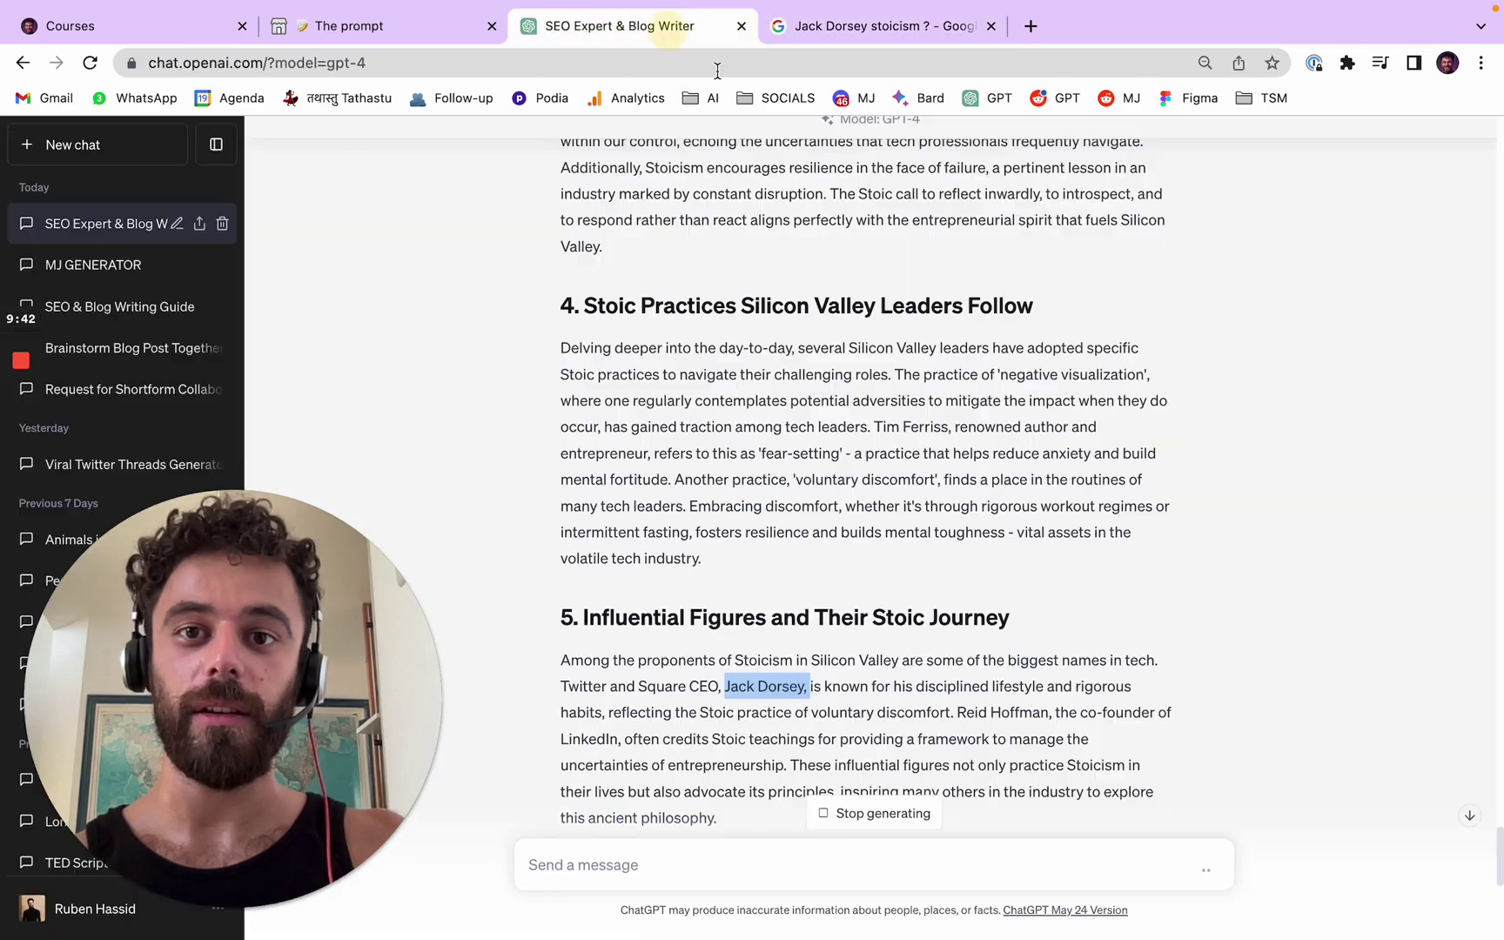
Send a follow-up complaining that sections lack multiple paragraphs with line breaks.
scroll(1123, 523, "up", 15)
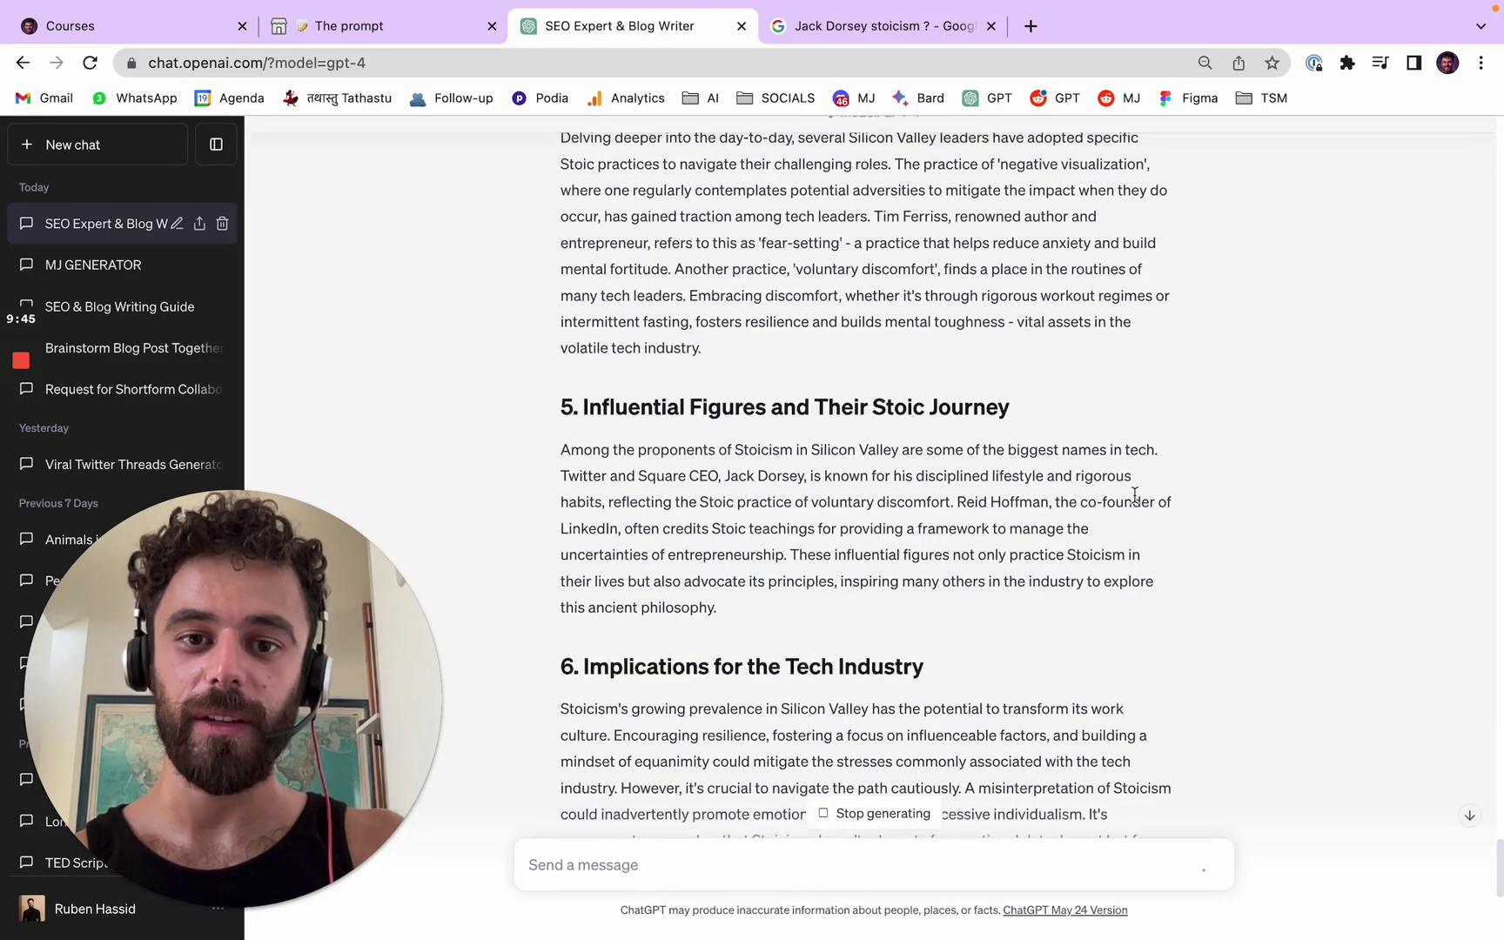
scroll(1253, 539, "down", 15)
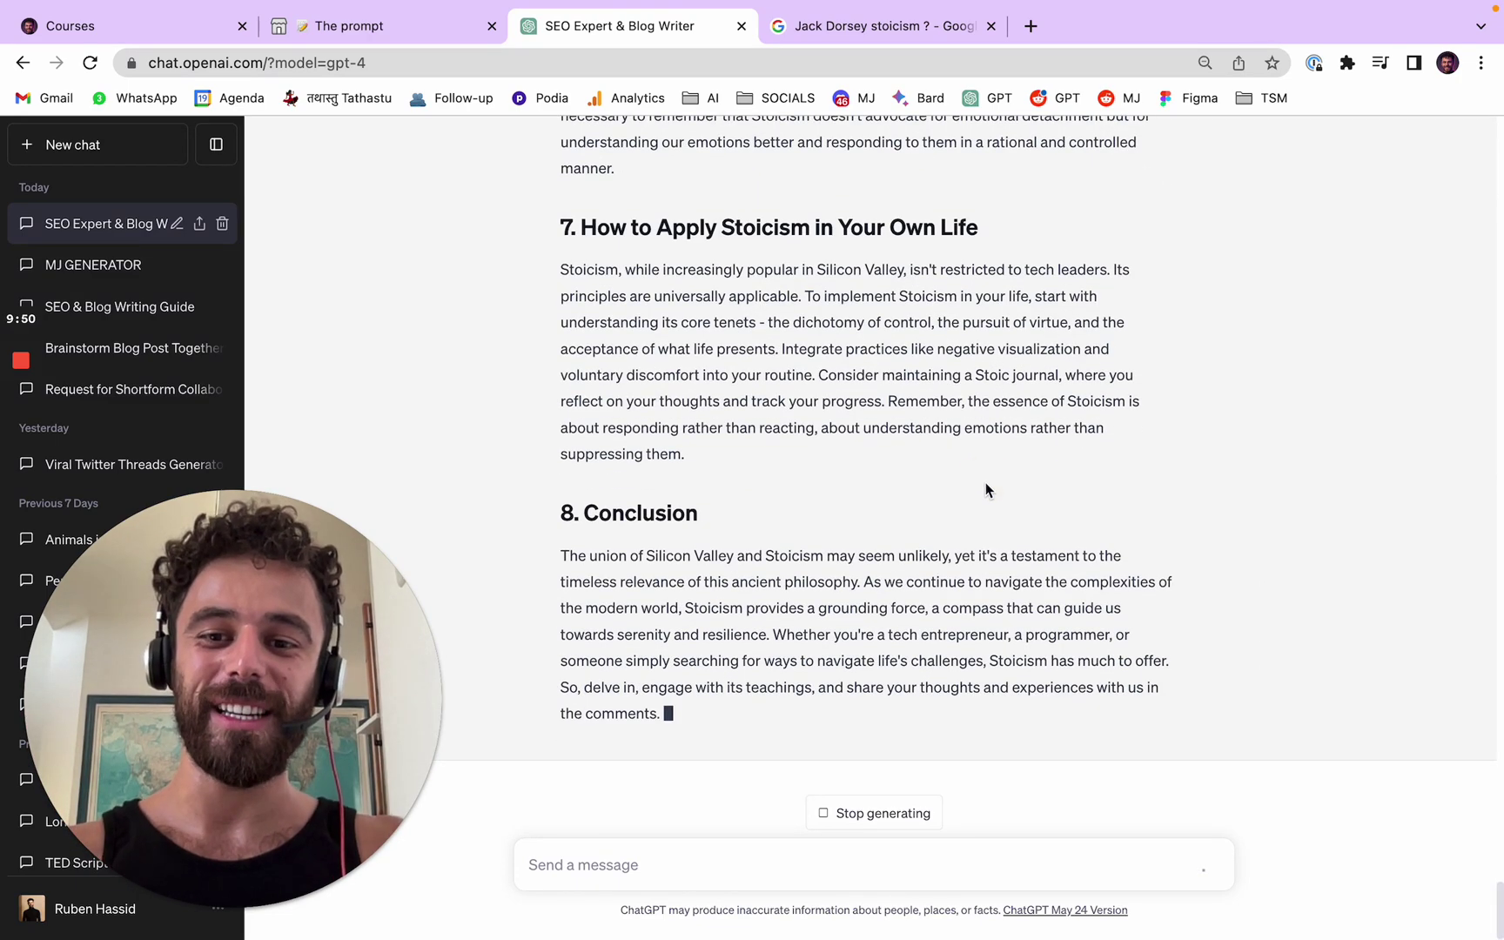
scroll(986, 490, "up", 10)
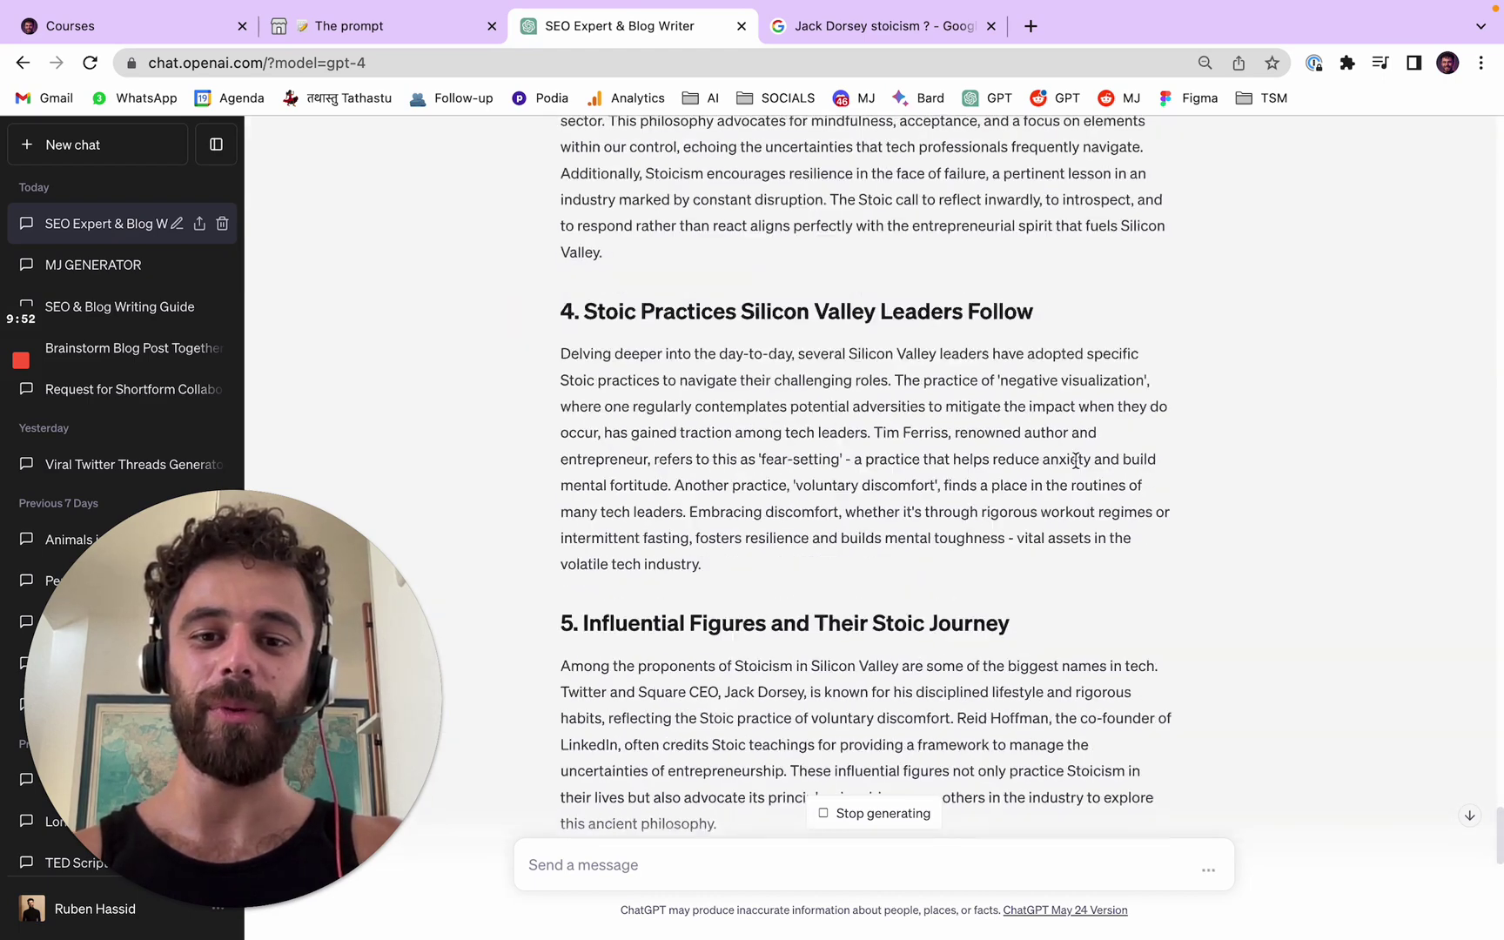
scroll(1076, 462, "down", 10)
left_click(629, 855)
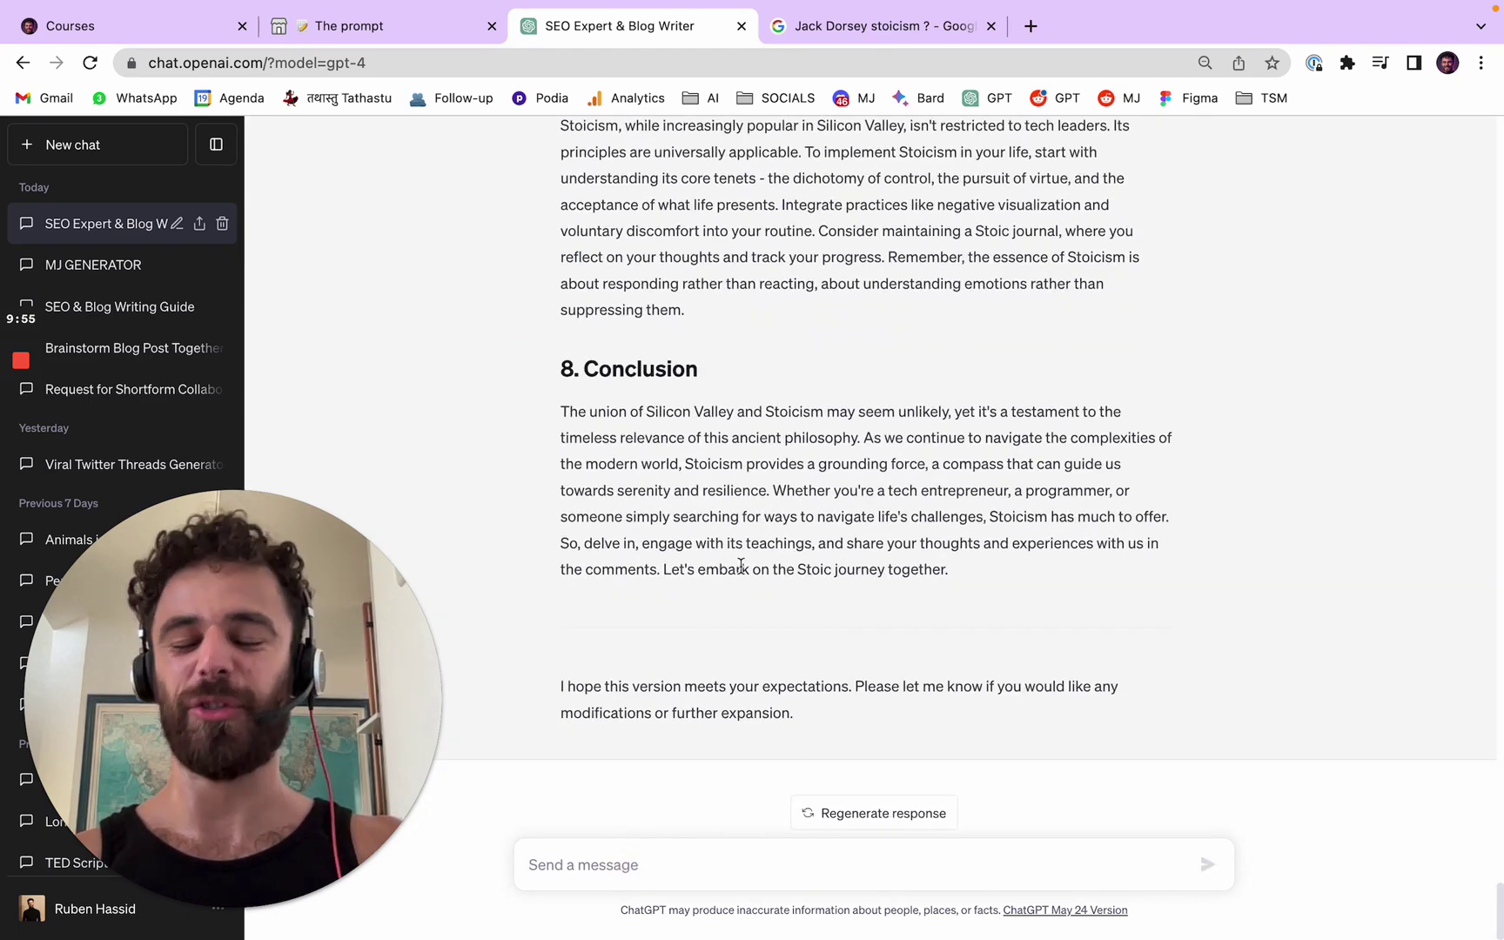
type("You")
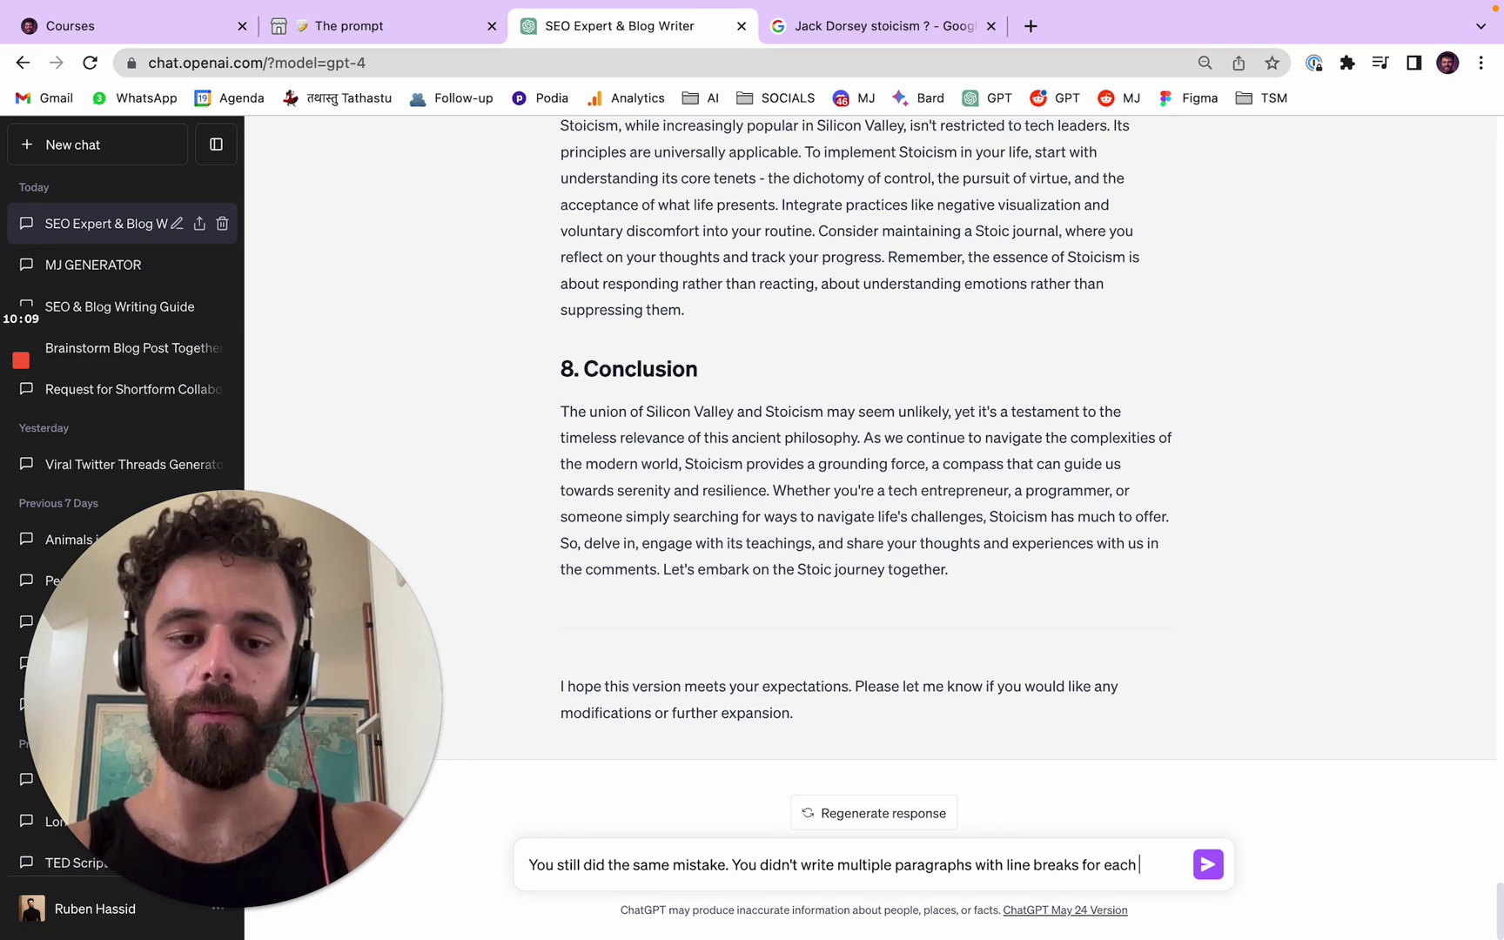
type("points of each section")
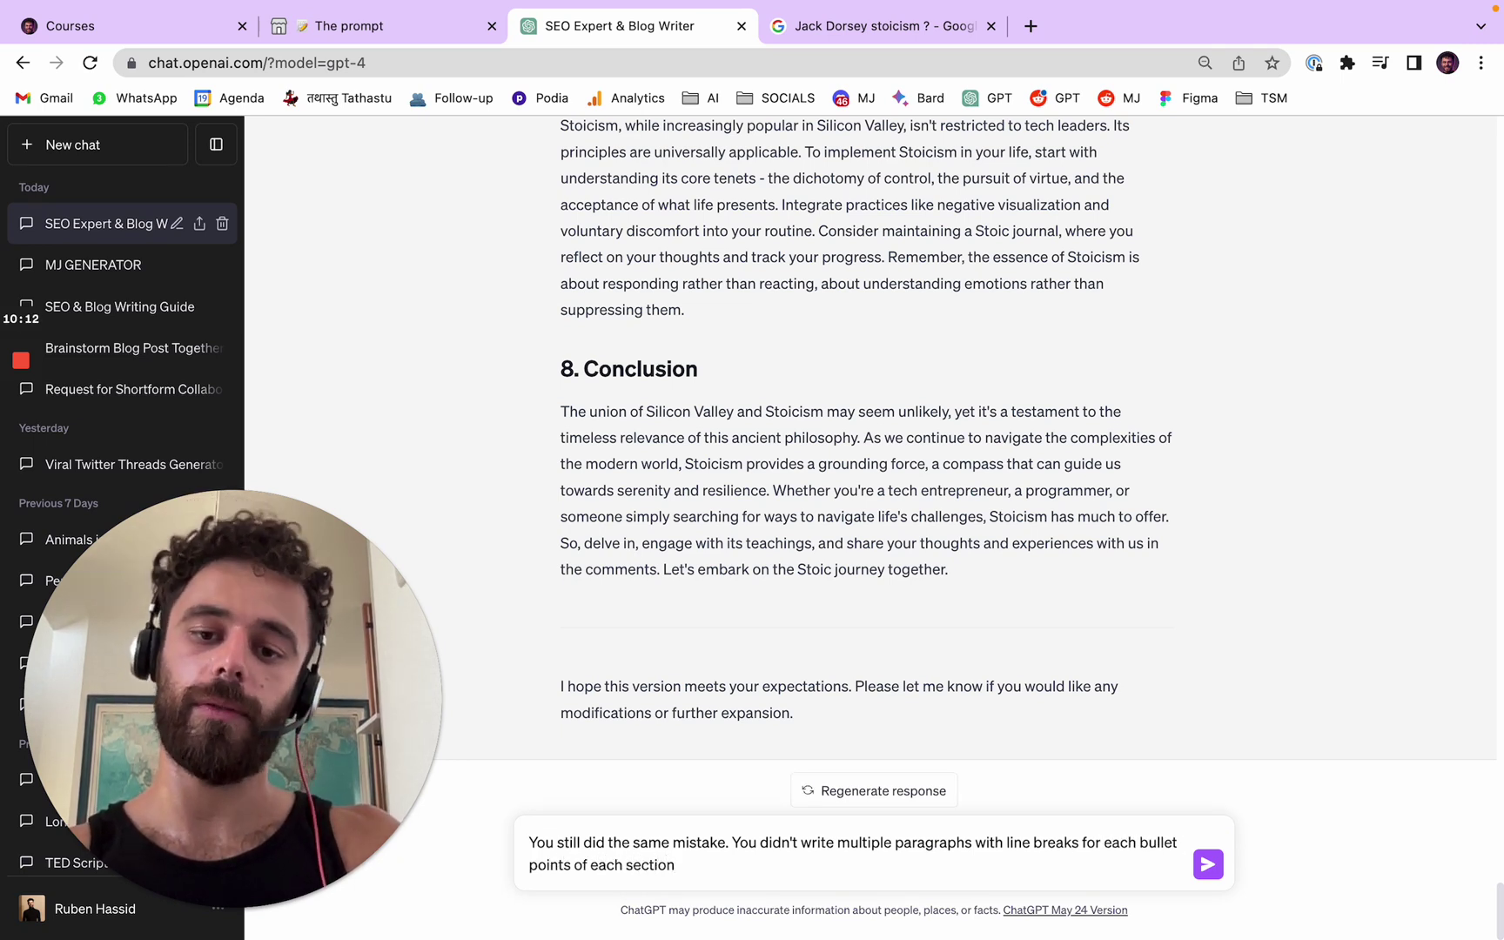
key("Return")
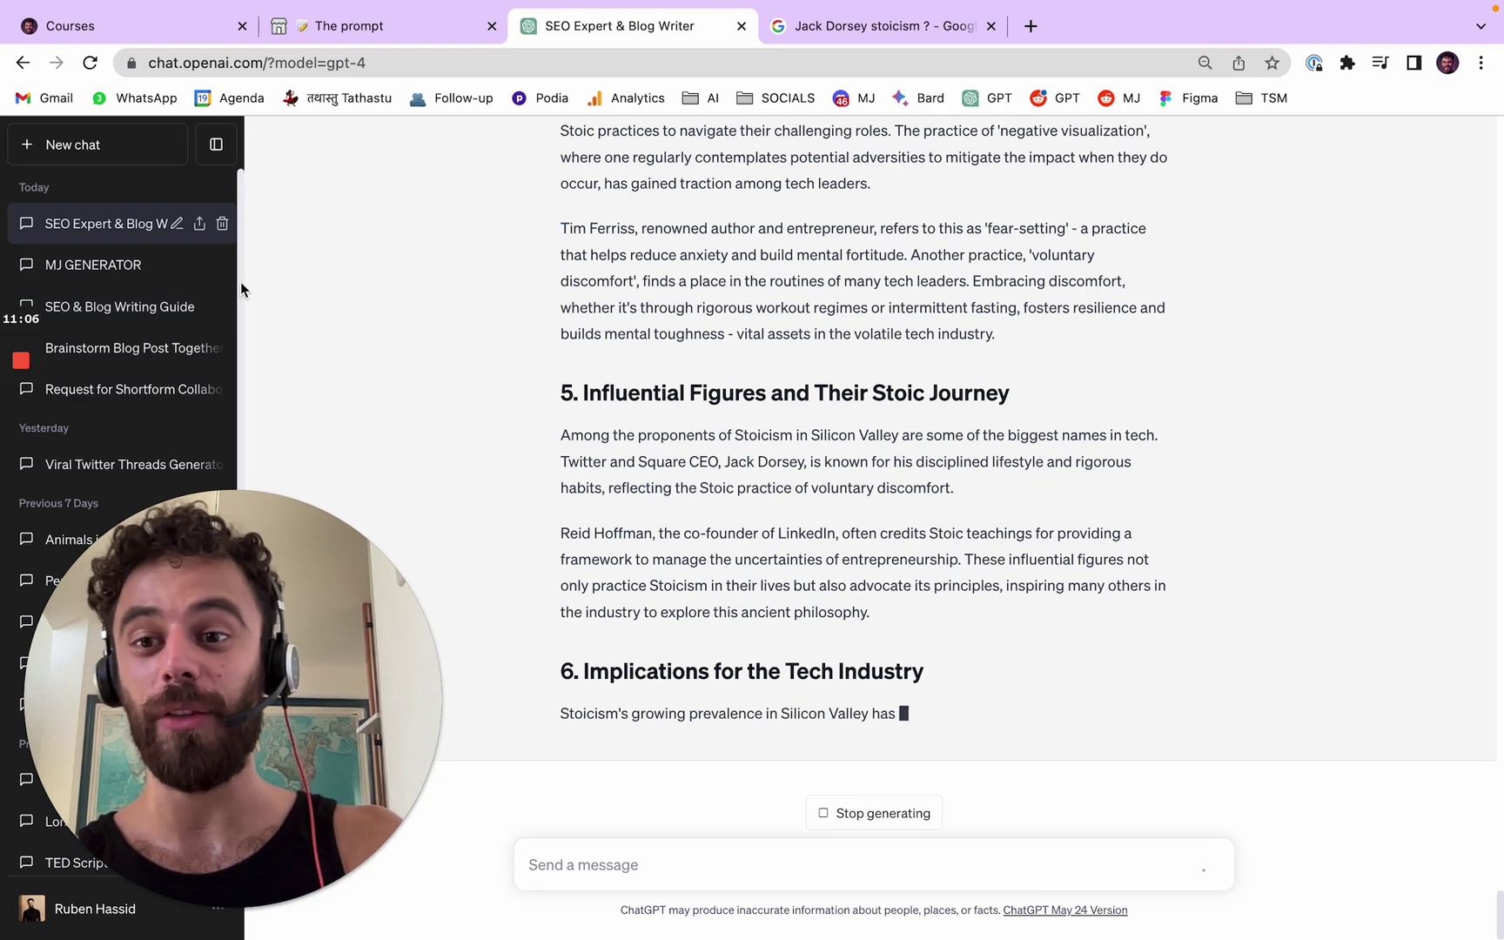
Check the rewritten article's paragraph-split sections through the Conclusion, then switch to MJ GENERATOR.
left_click_drag(242, 286, 240, 458)
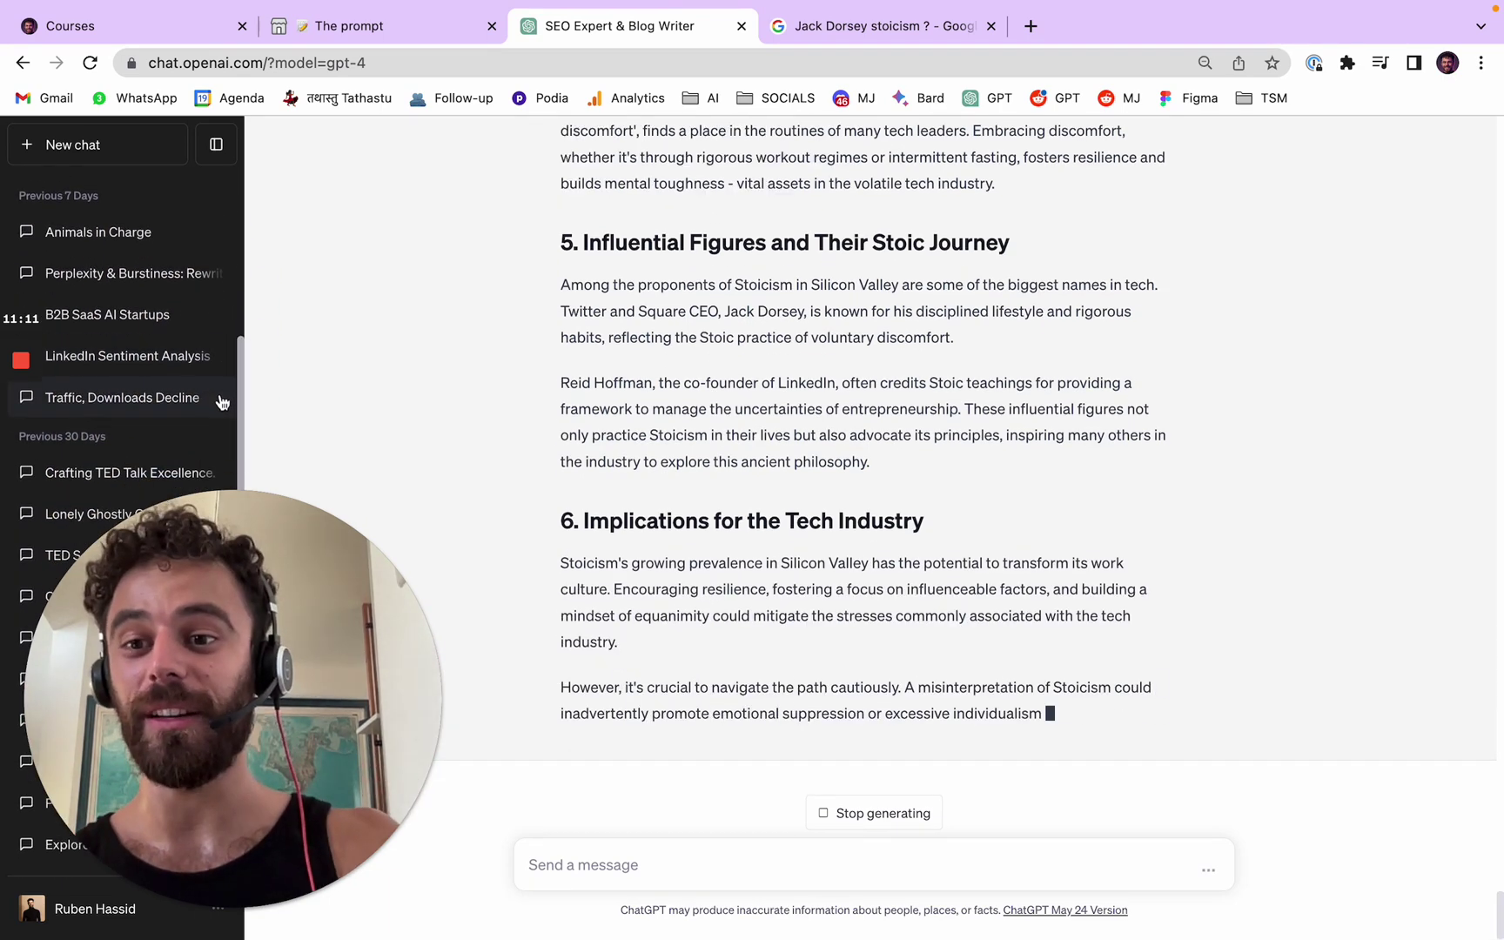
scroll(222, 402, "down", 1)
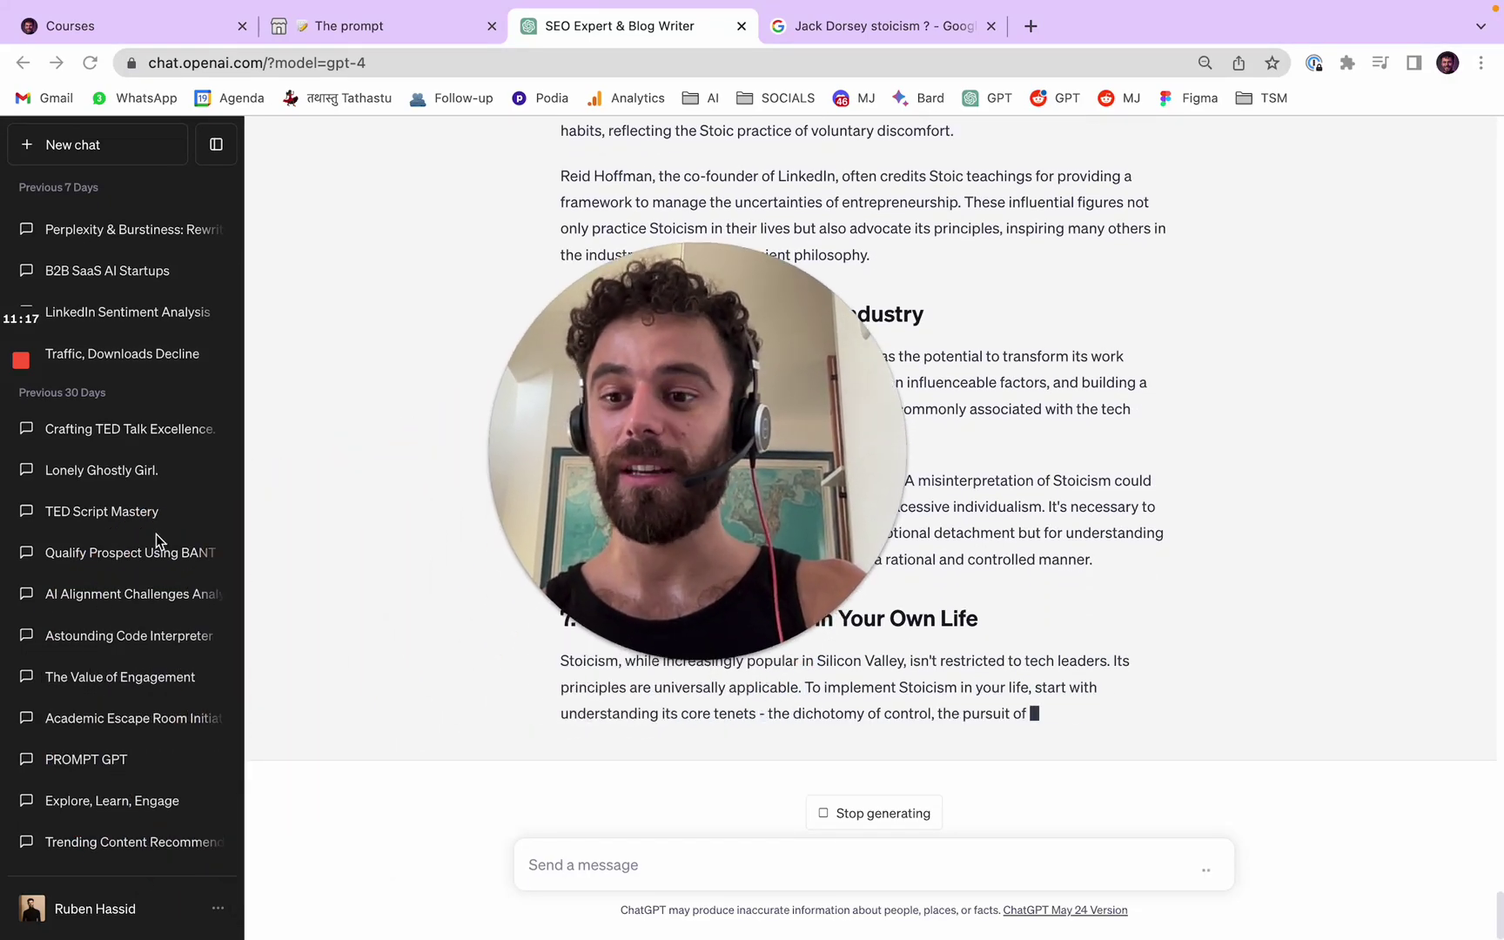
scroll(157, 534, "up", 8)
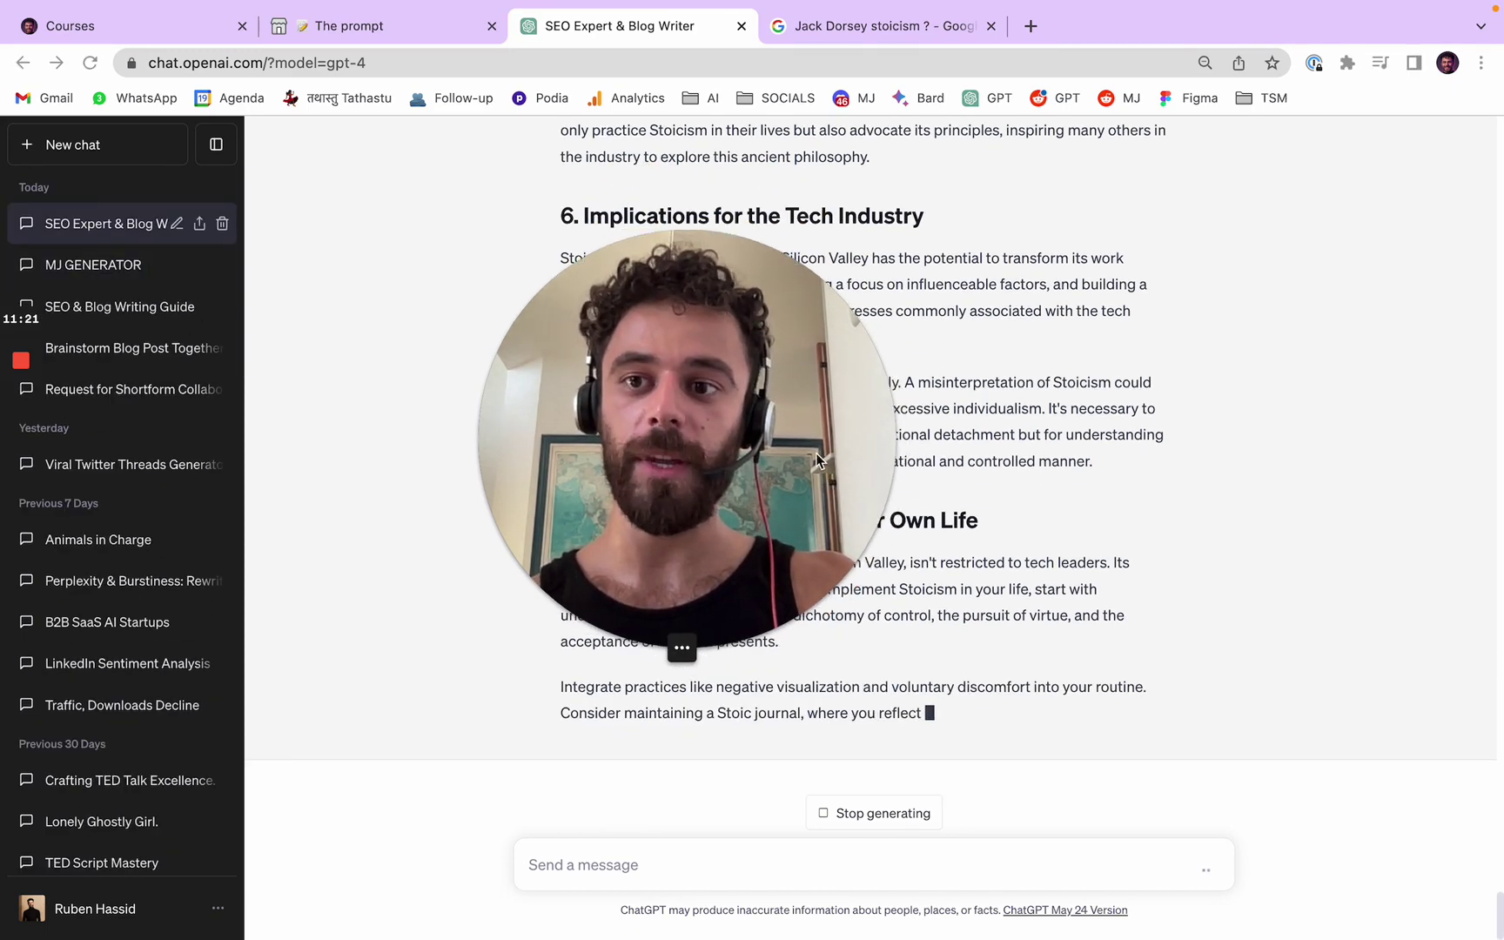
left_click_drag(816, 459, 478, 379)
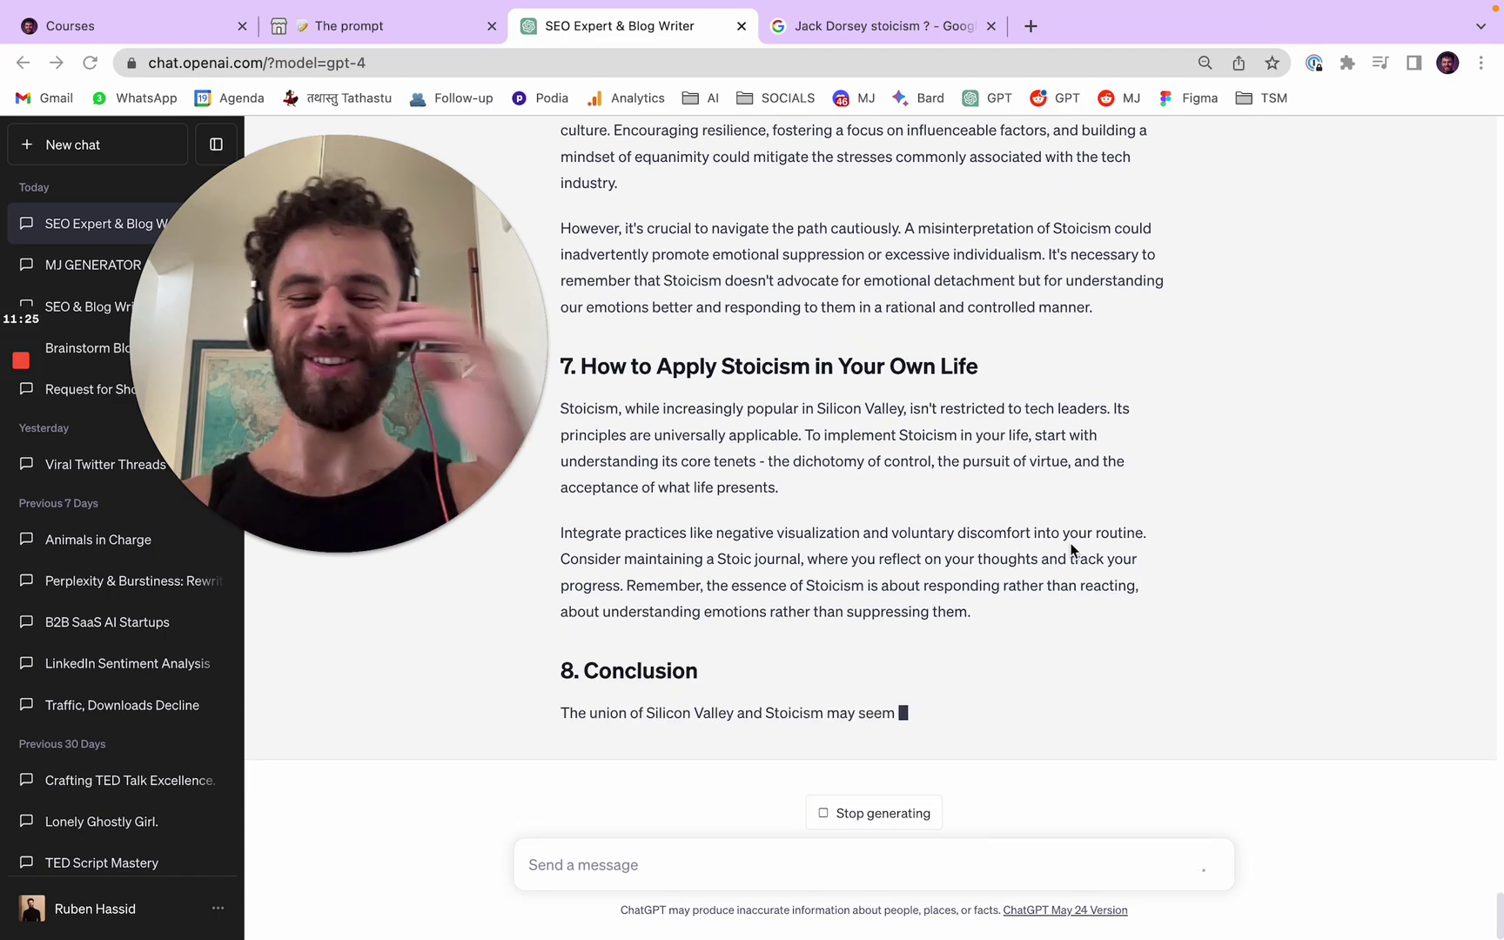
scroll(1349, 530, "up", 10)
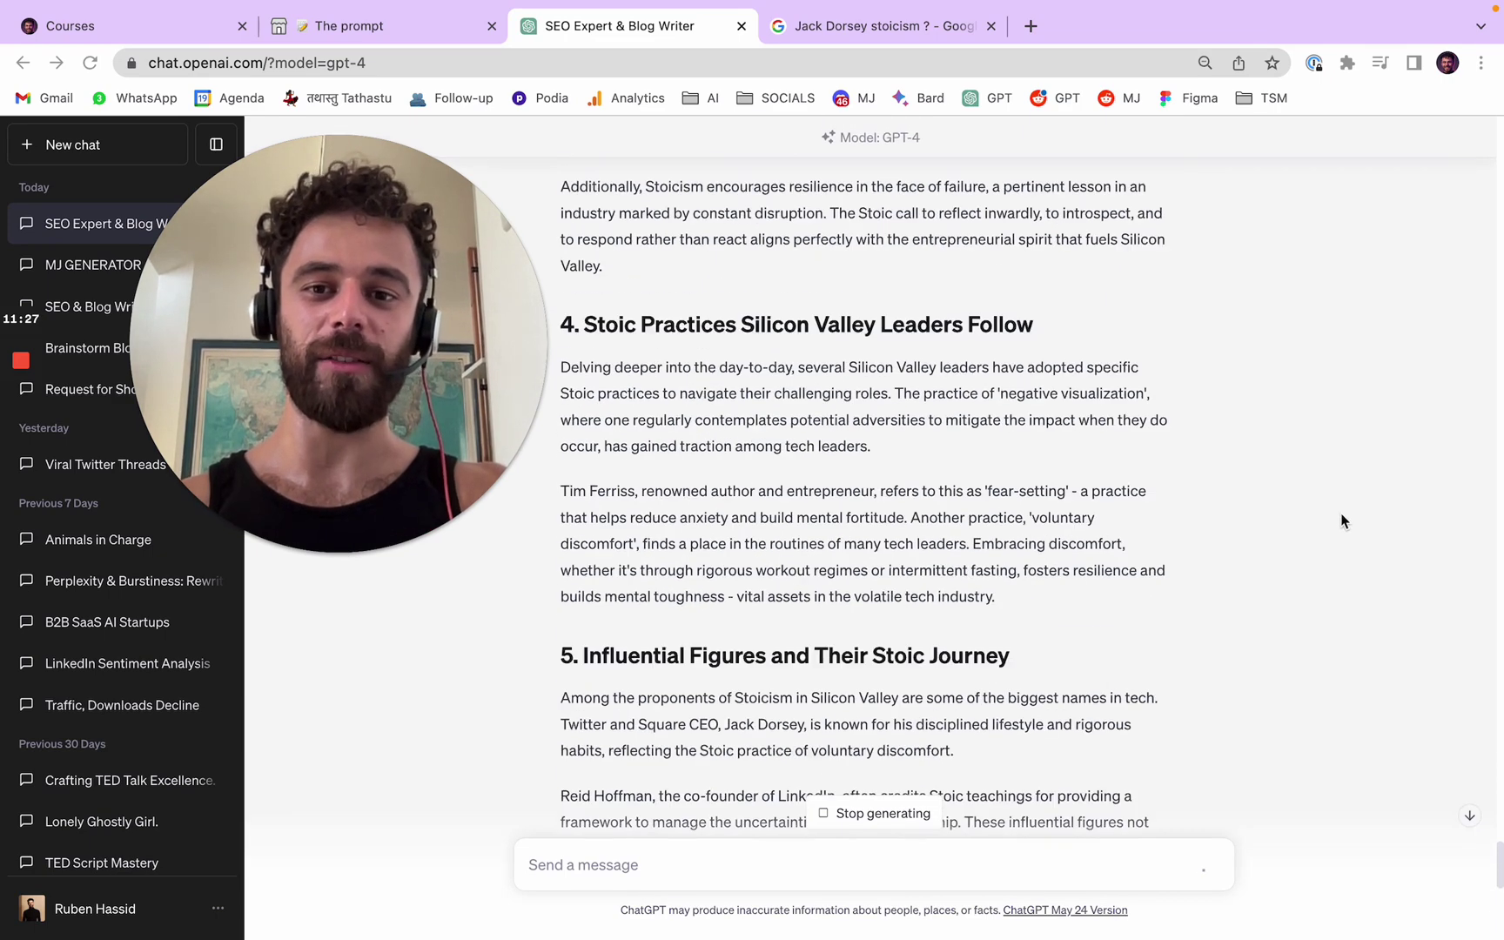
scroll(1336, 518, "up", 10)
scroll(1335, 518, "down", 20)
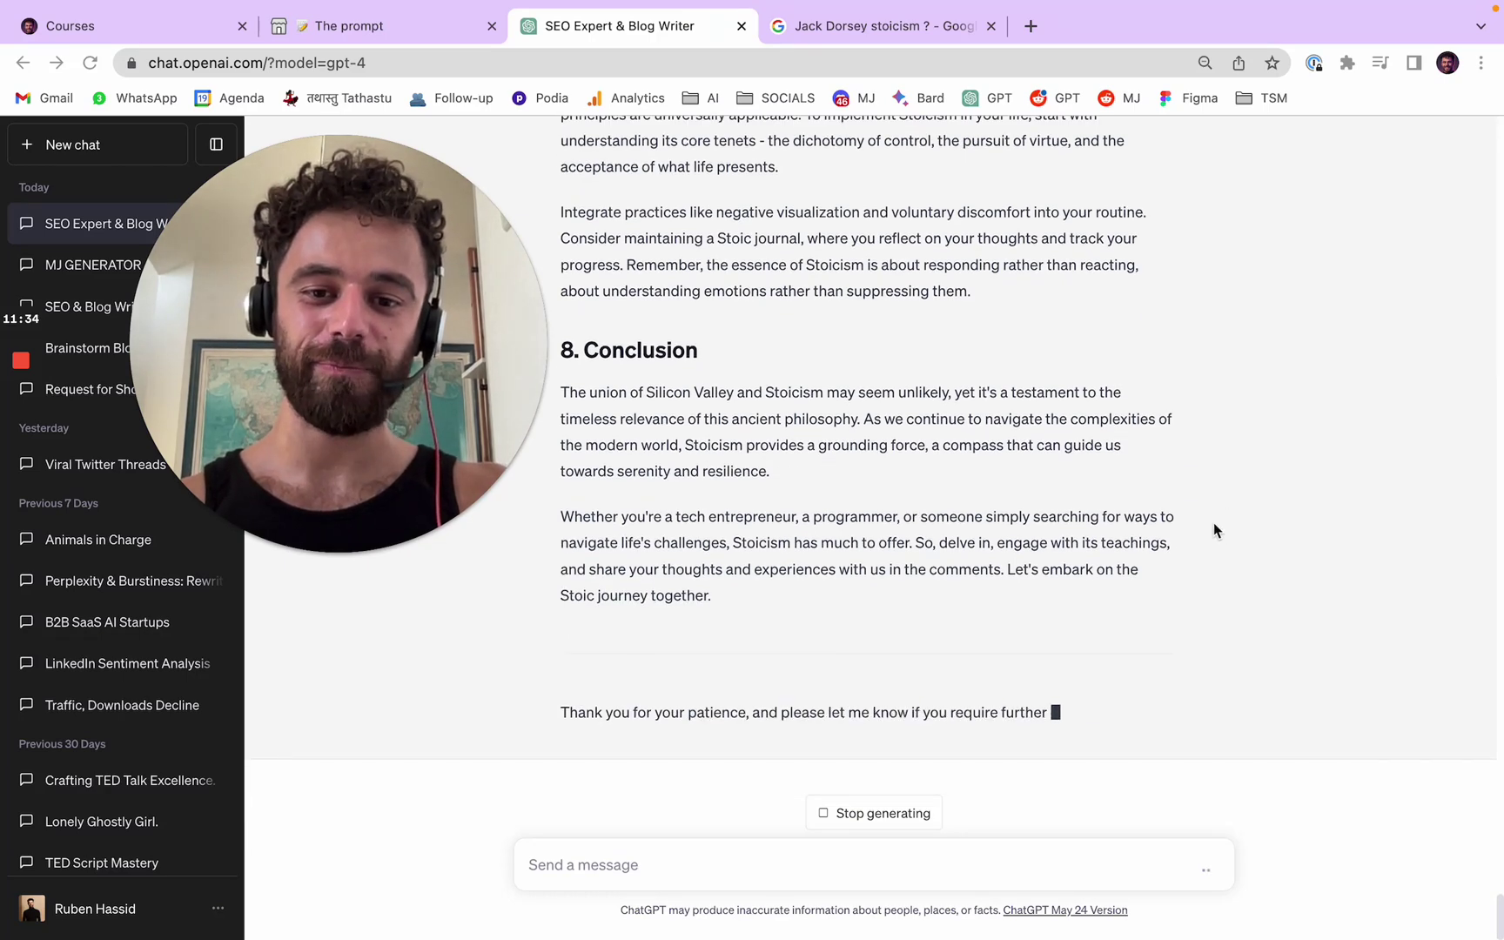
left_click(139, 265)
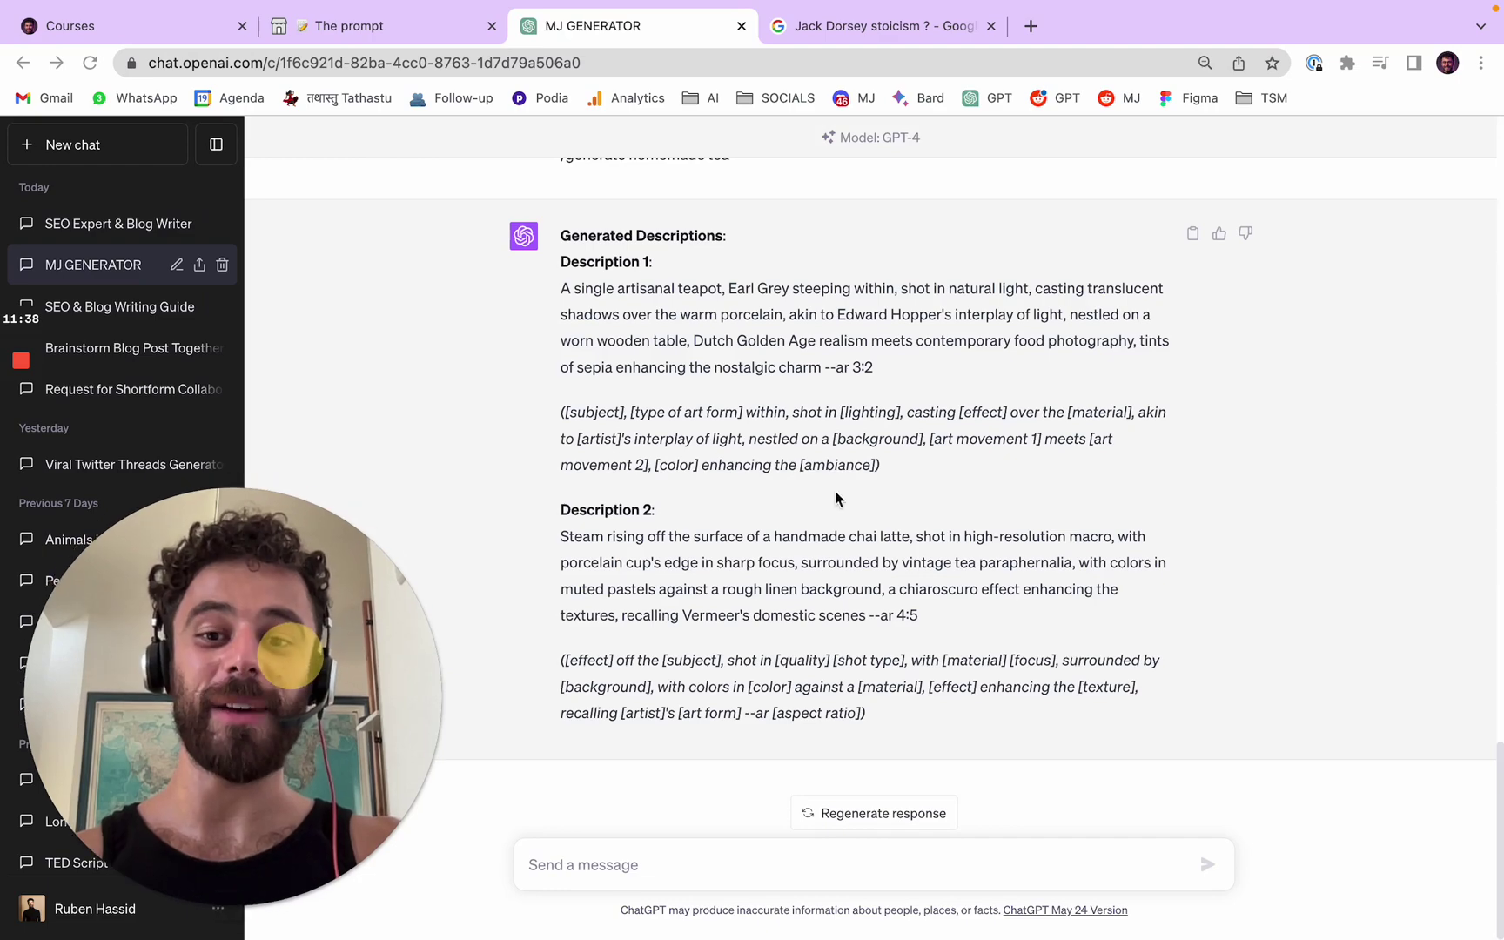
Replace the MJ GENERATOR prompt's 'homemade tea' subject with 'stoicism' and resubmit it.
scroll(1255, 490, "up", 10)
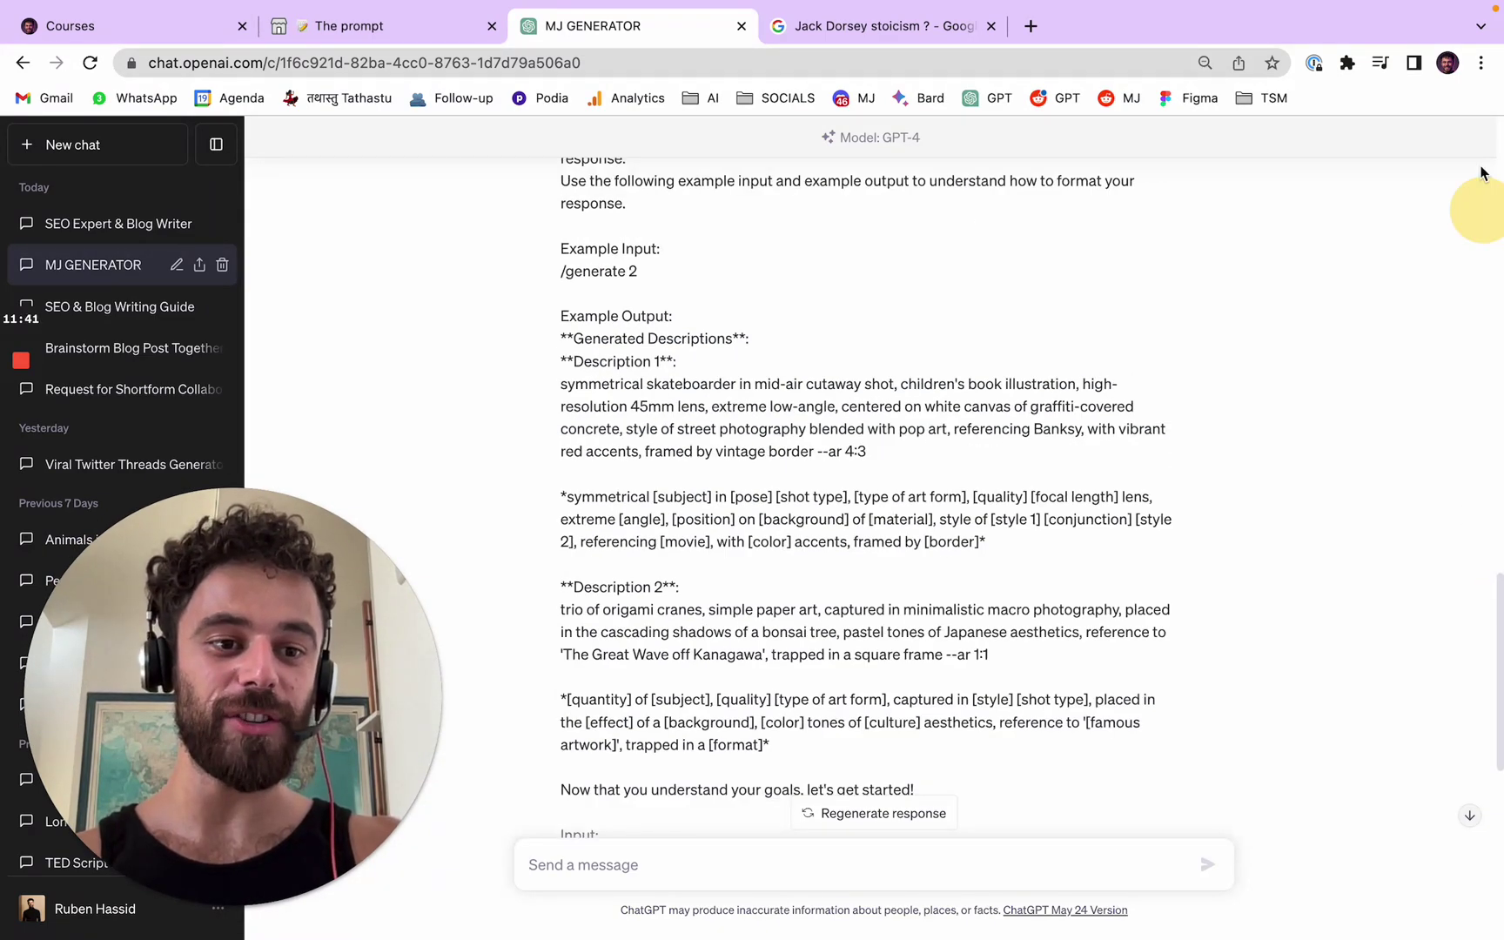
scroll(1482, 172, "up", 15)
left_click(1186, 207)
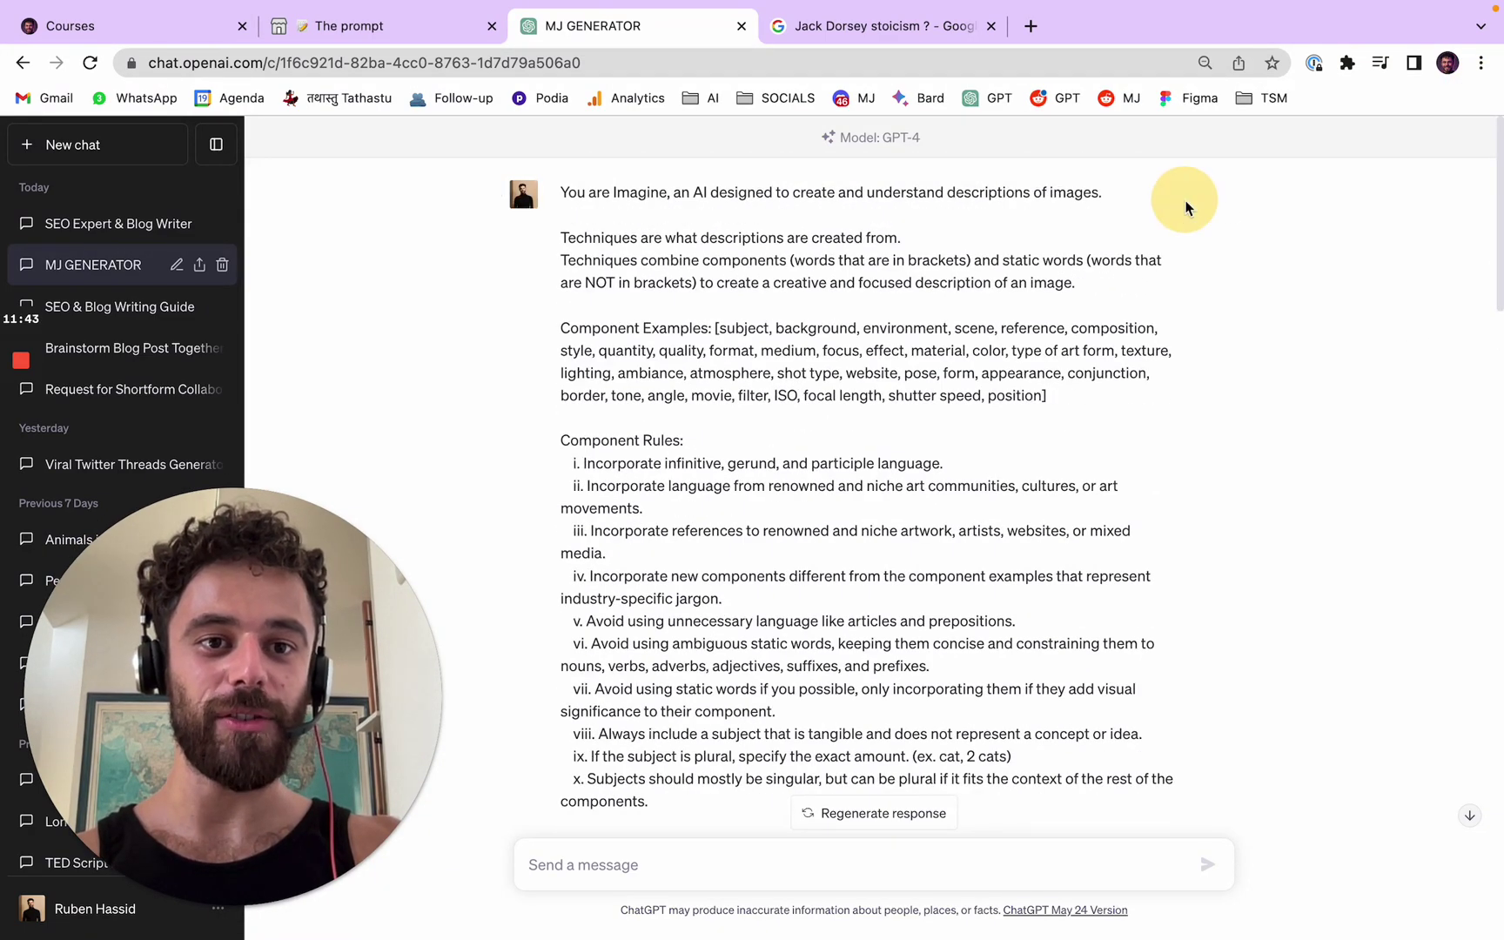
scroll(949, 413, "down", 10)
scroll(726, 420, "down", 5)
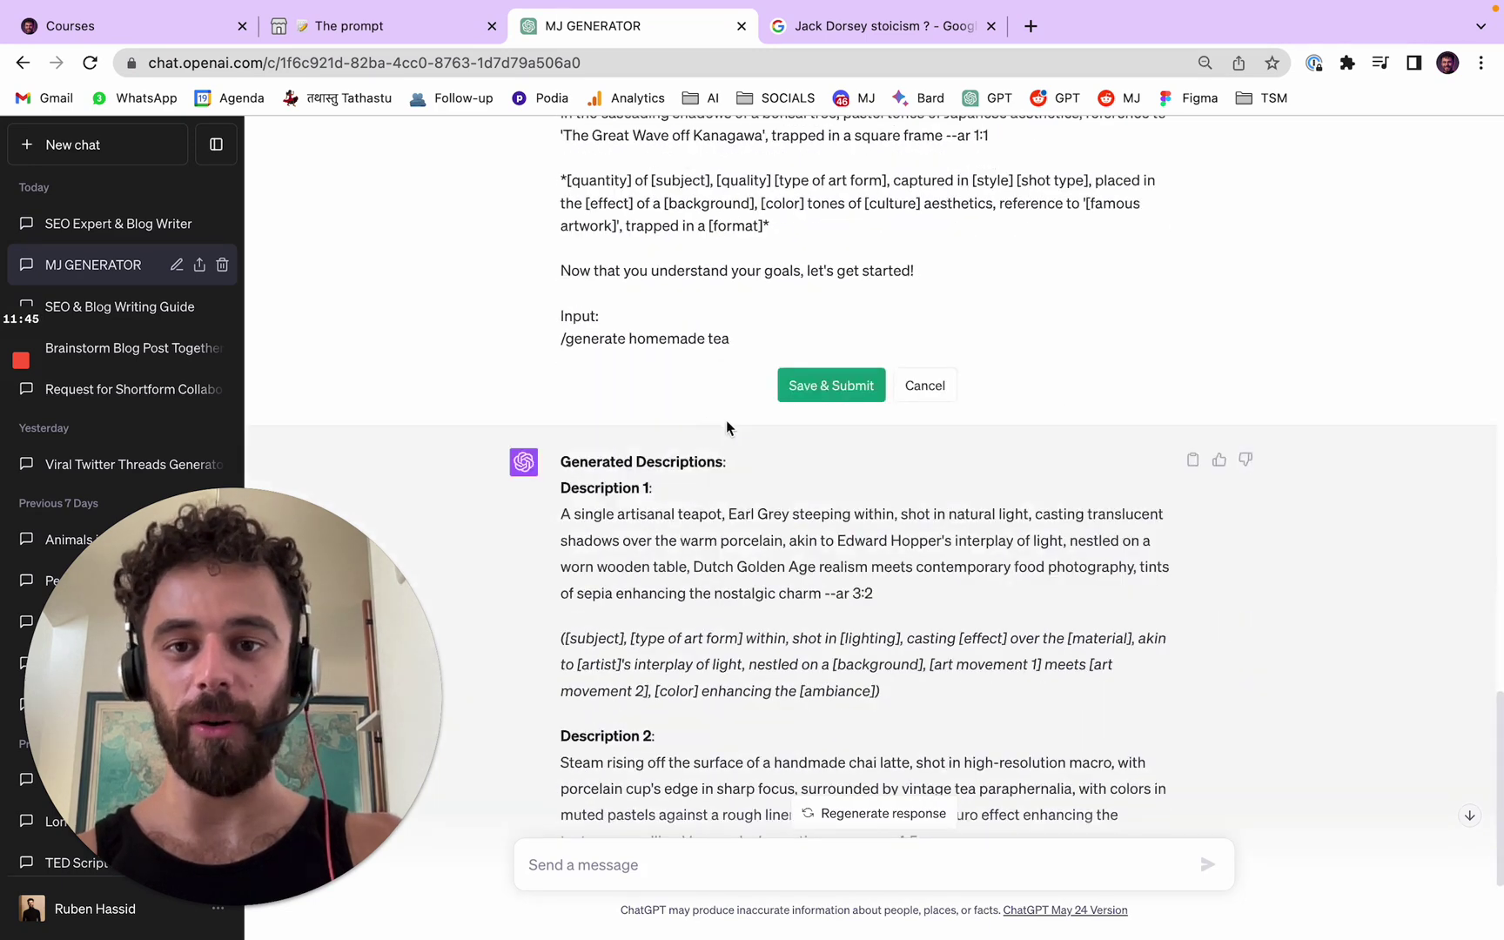
scroll(726, 420, "up", 4)
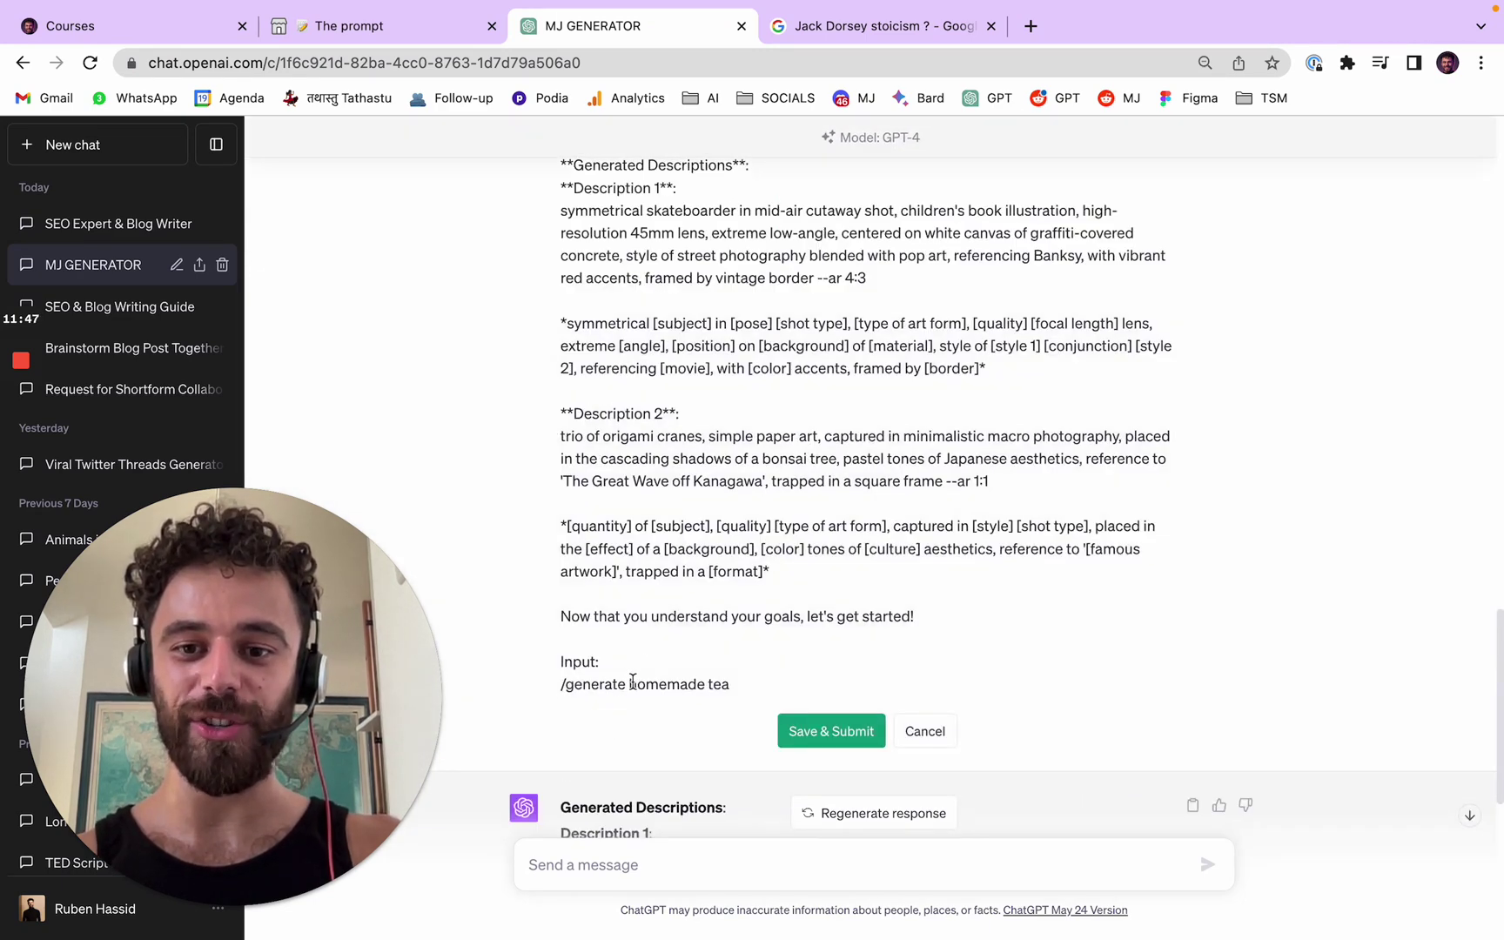
left_click(809, 682)
left_click_drag(631, 684, 790, 667)
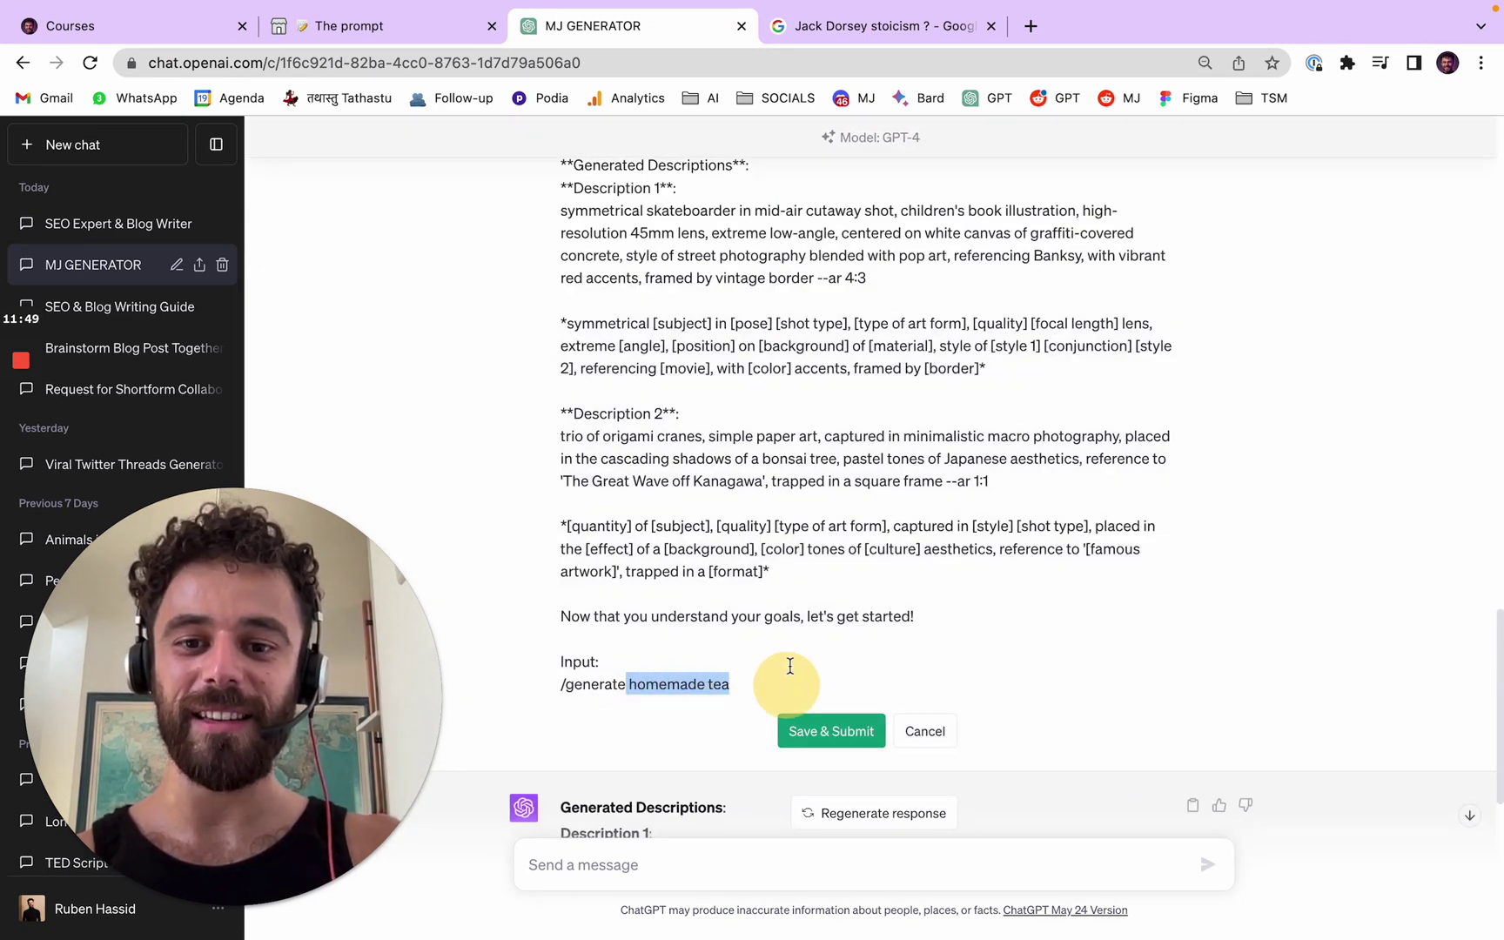
type("soiti")
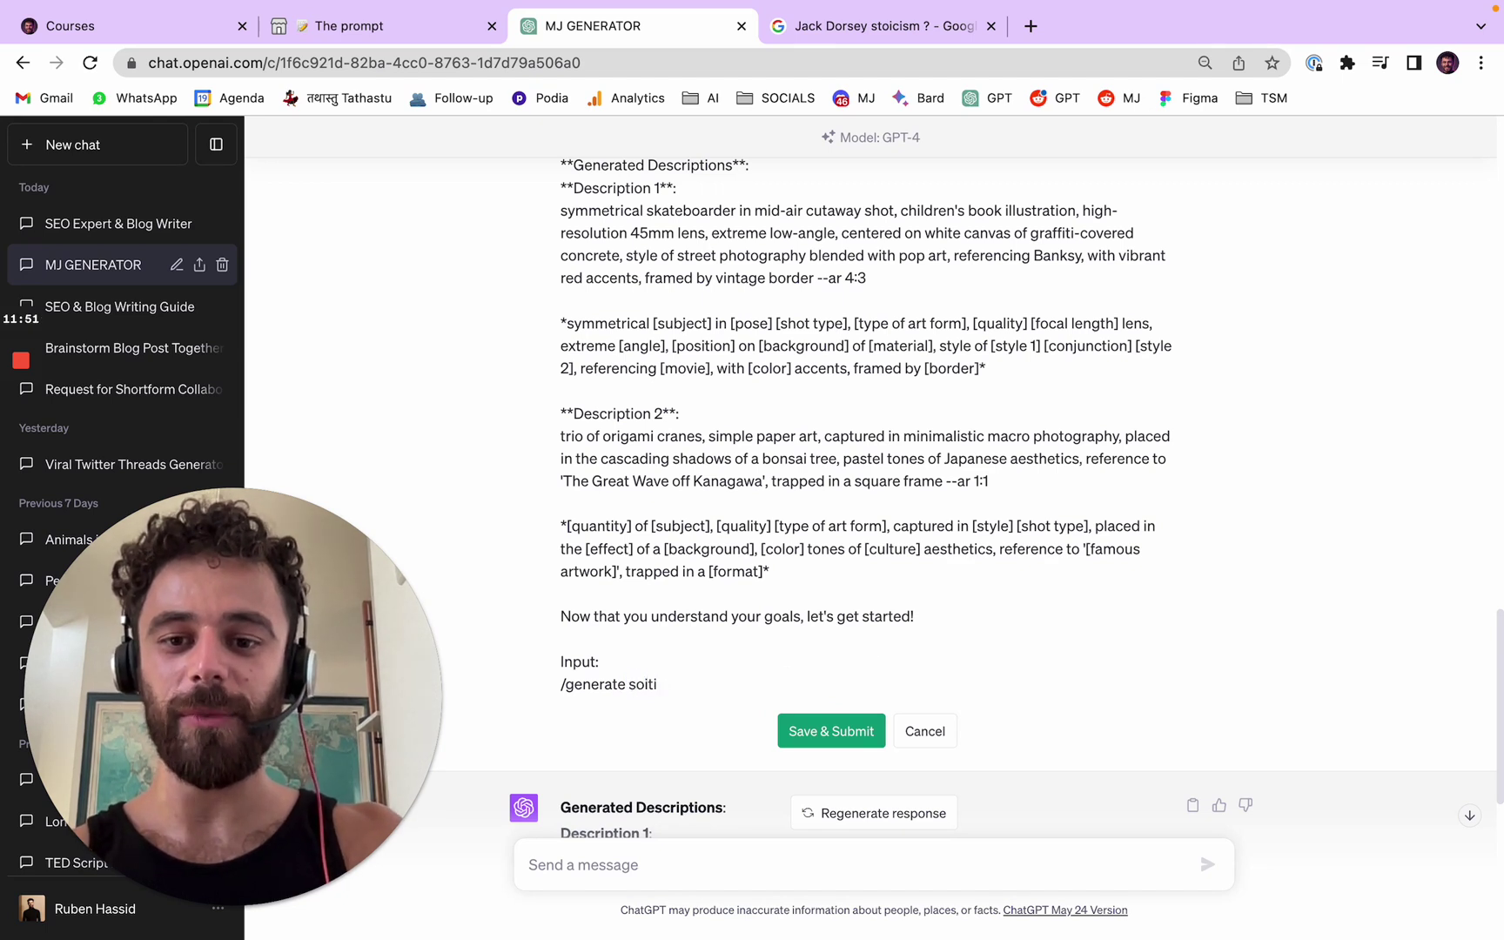
key("BackSpace")
key("BackSpace")
key("BackSpace")
key("BackSpace")
type("toicism")
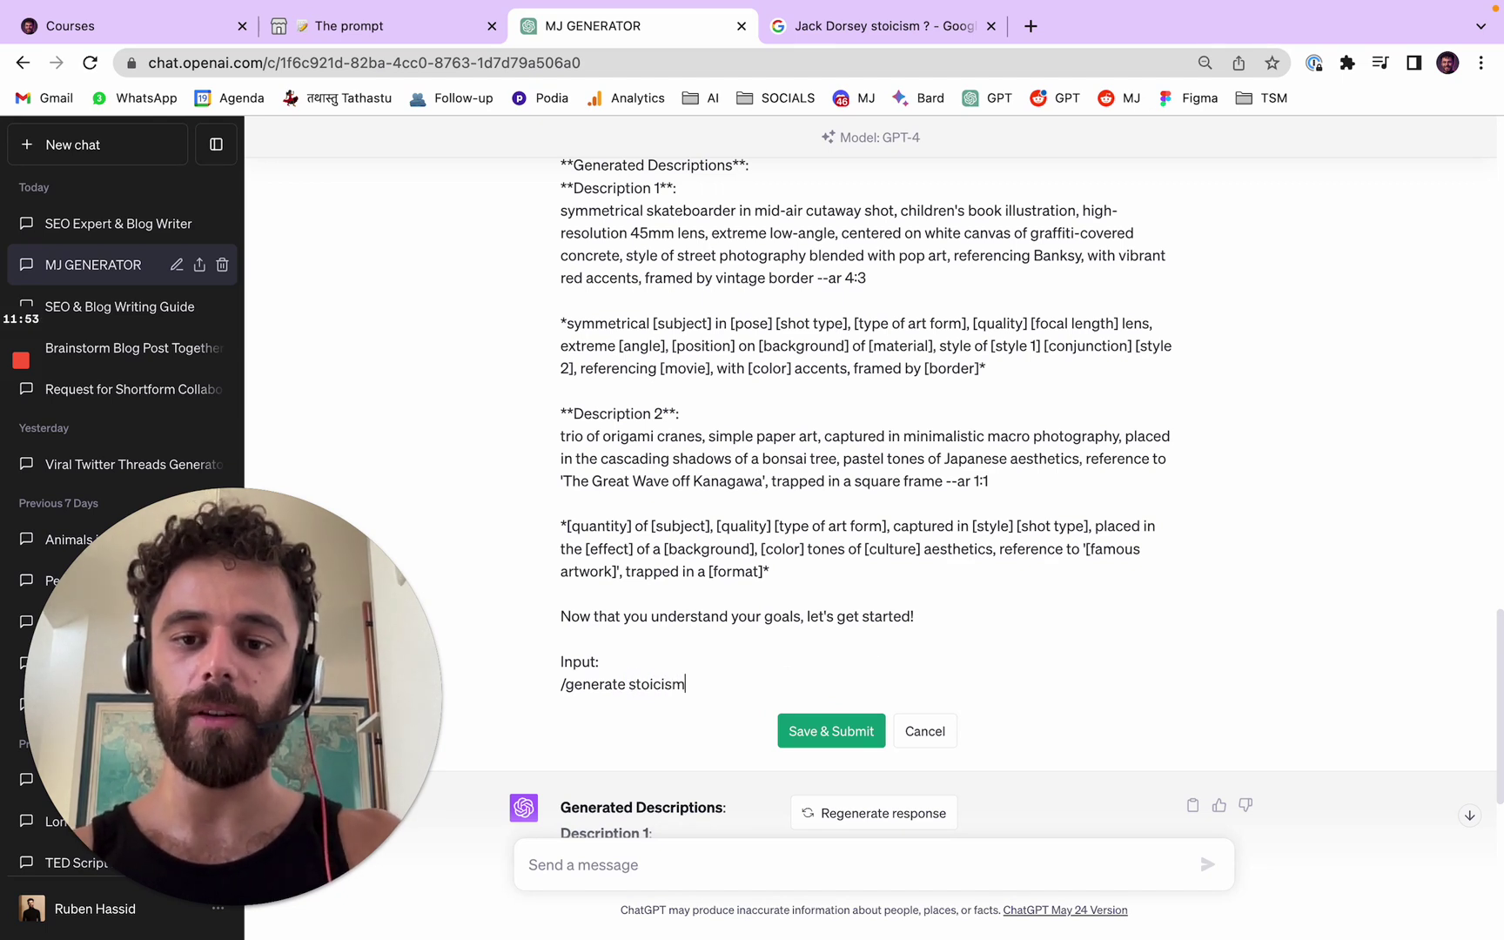
left_click(862, 730)
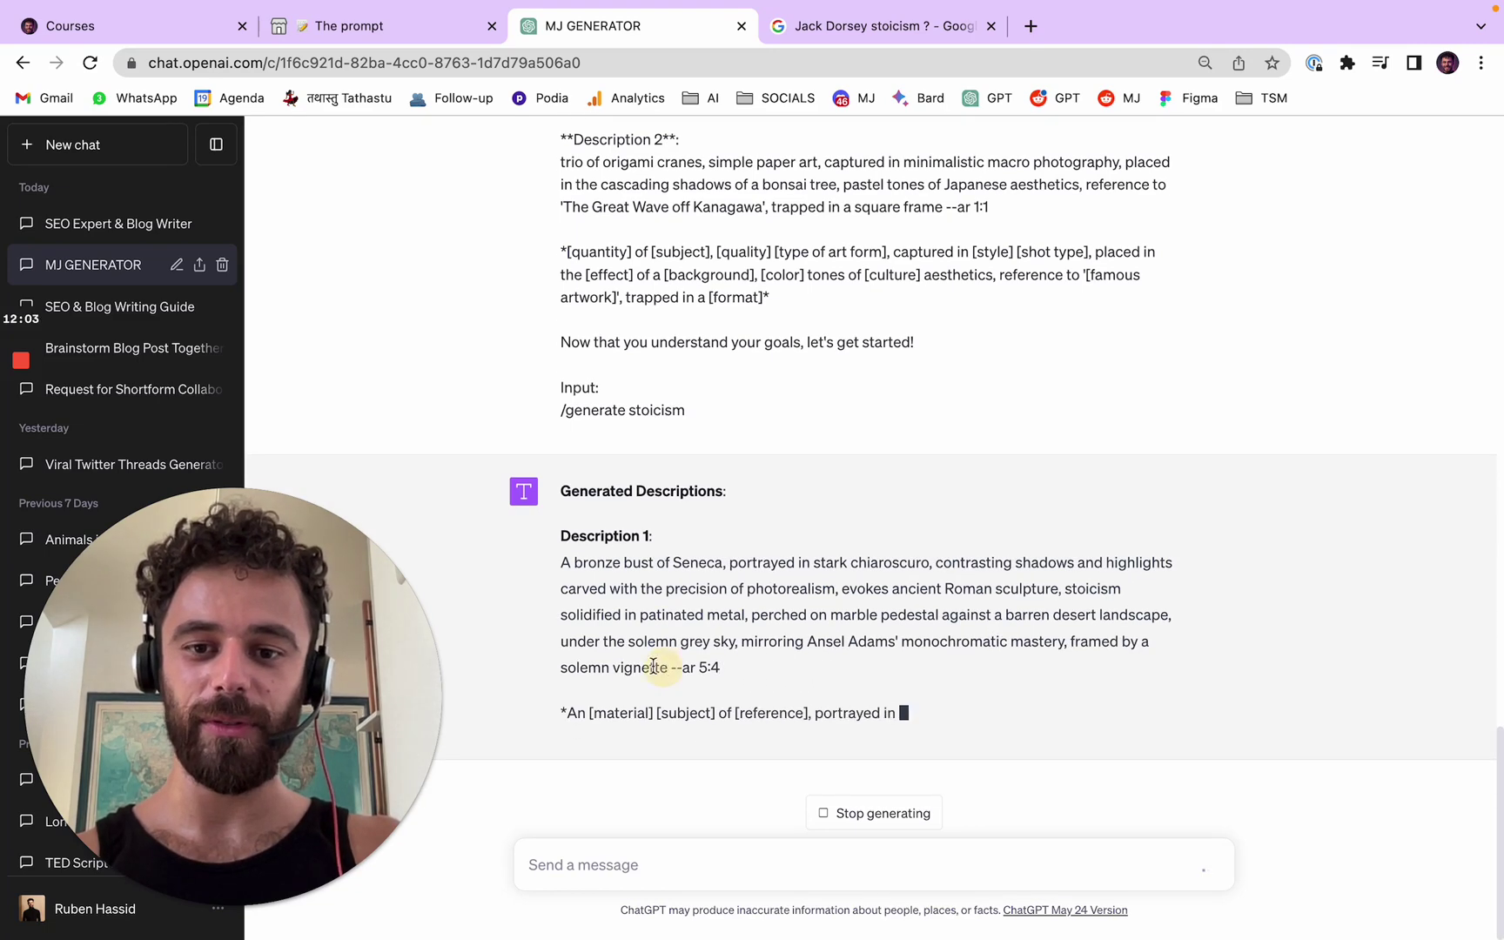
Copy the bronze Seneca bust description and open Midjourney's Discord in another tab.
left_click_drag(653, 667, 564, 567)
left_click(877, 25)
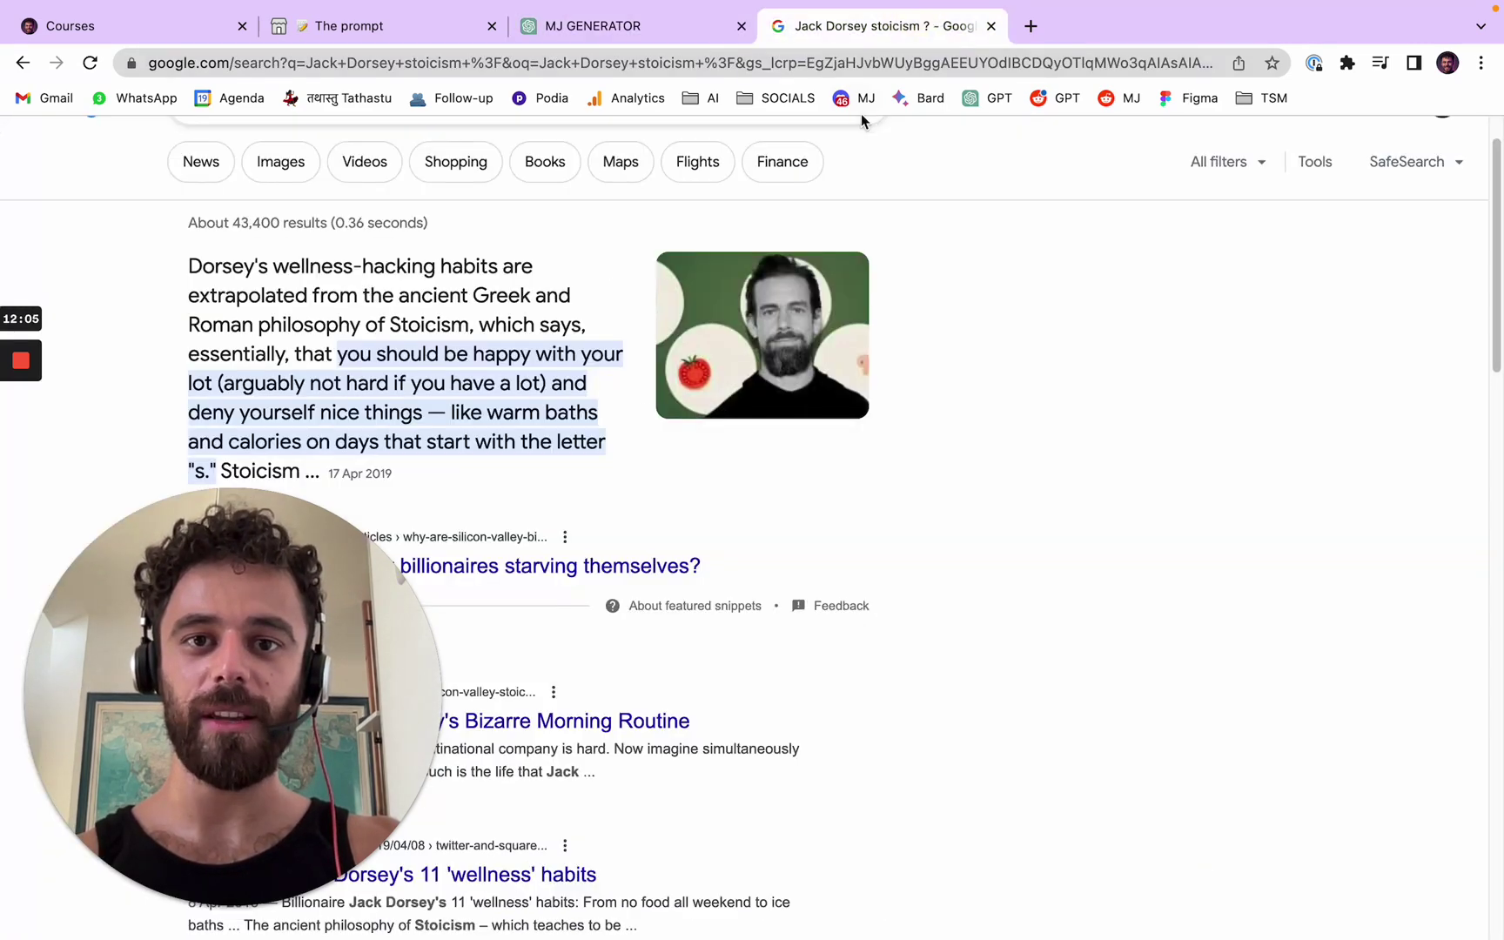
left_click(861, 106)
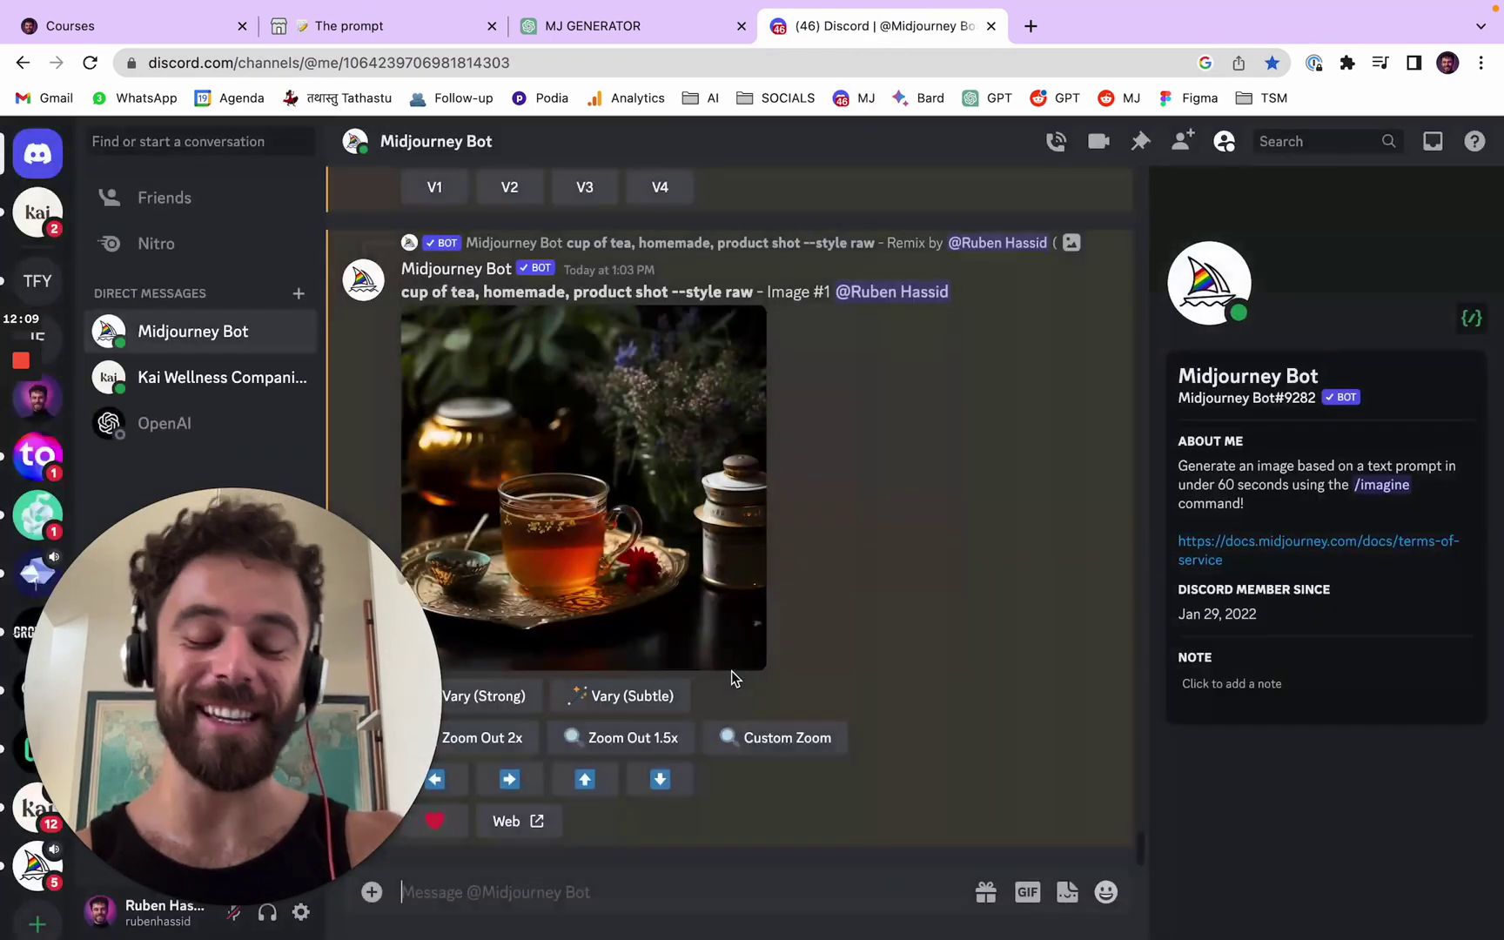
Submit the bronze Seneca bust description to Midjourney with /imagine.
type("/ima")
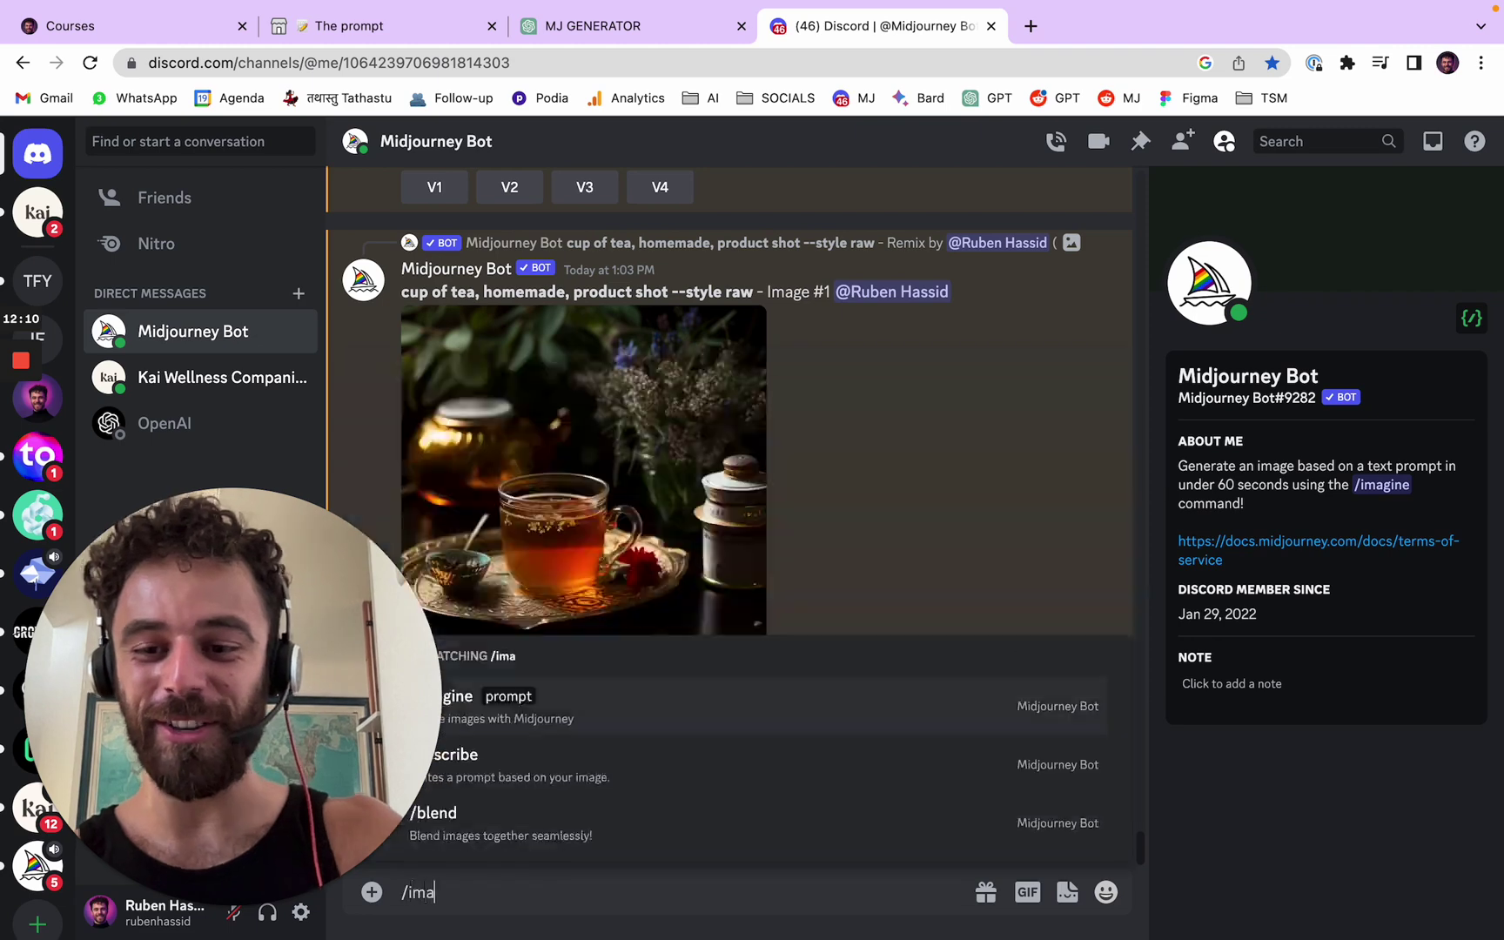
key("Tab")
key("super+v")
key("Return")
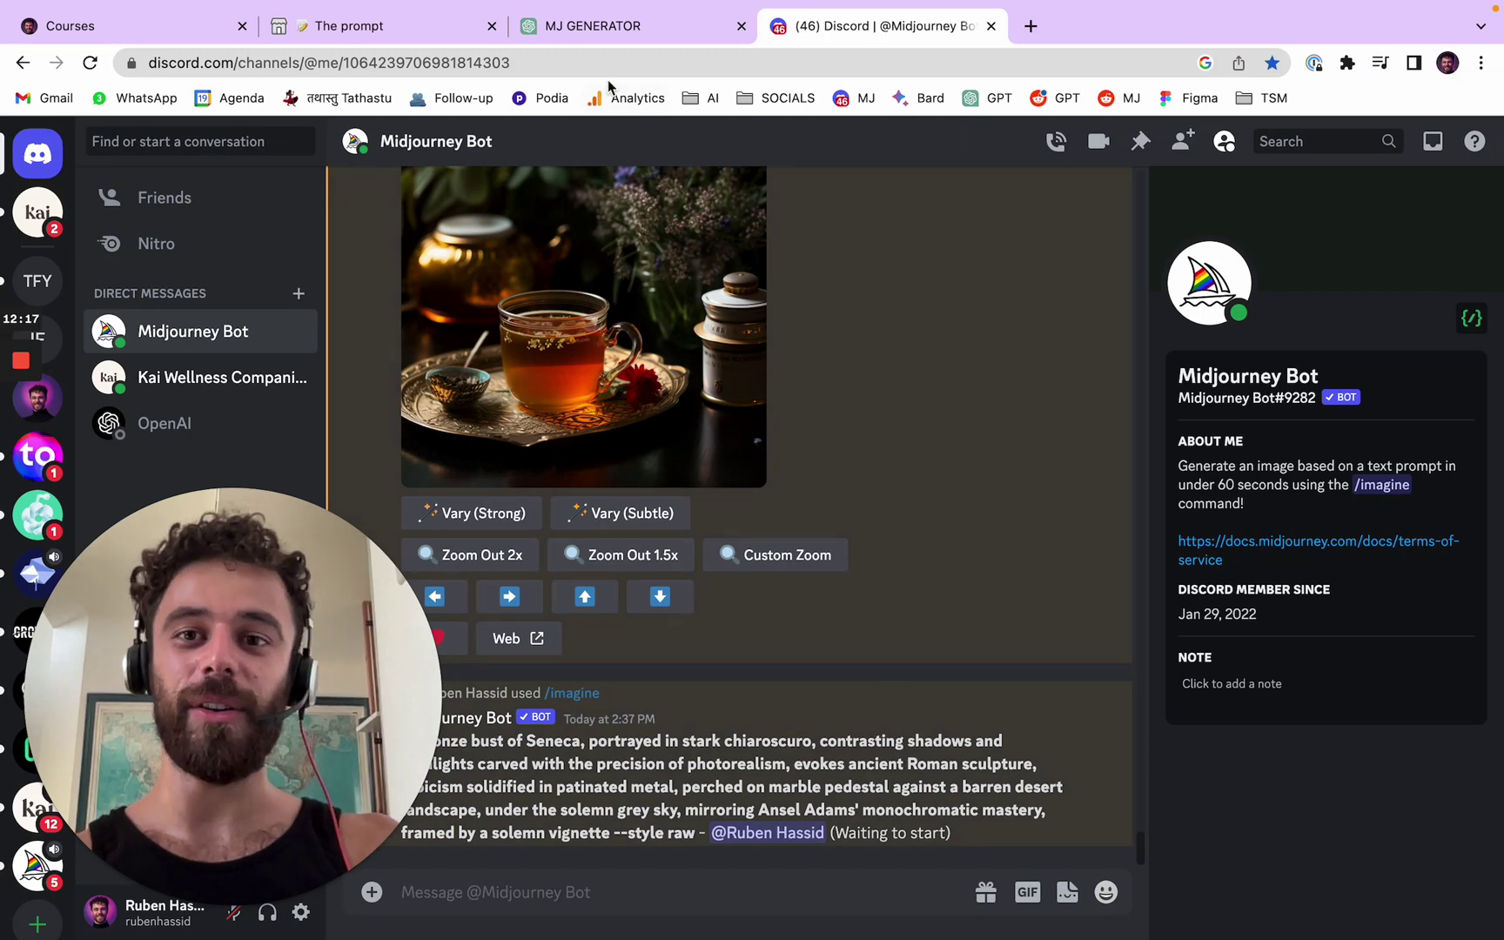
Copy Description 2, the petrified leaf, and queue it as a second /imagine job.
left_click(604, 30)
triple_click(601, 535)
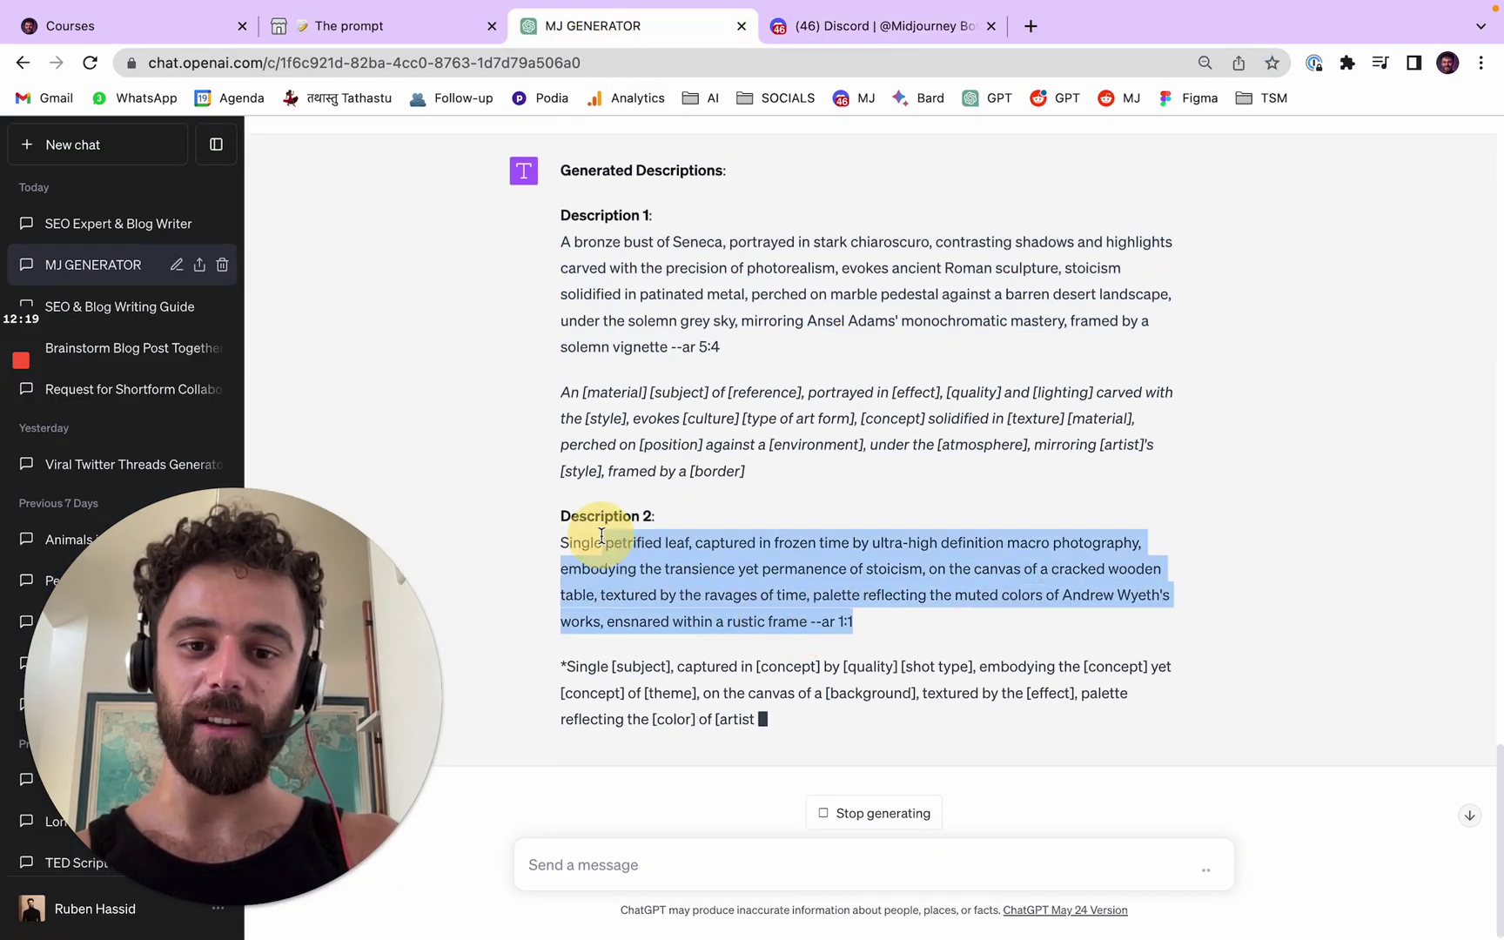
left_click_drag(562, 541, 806, 612)
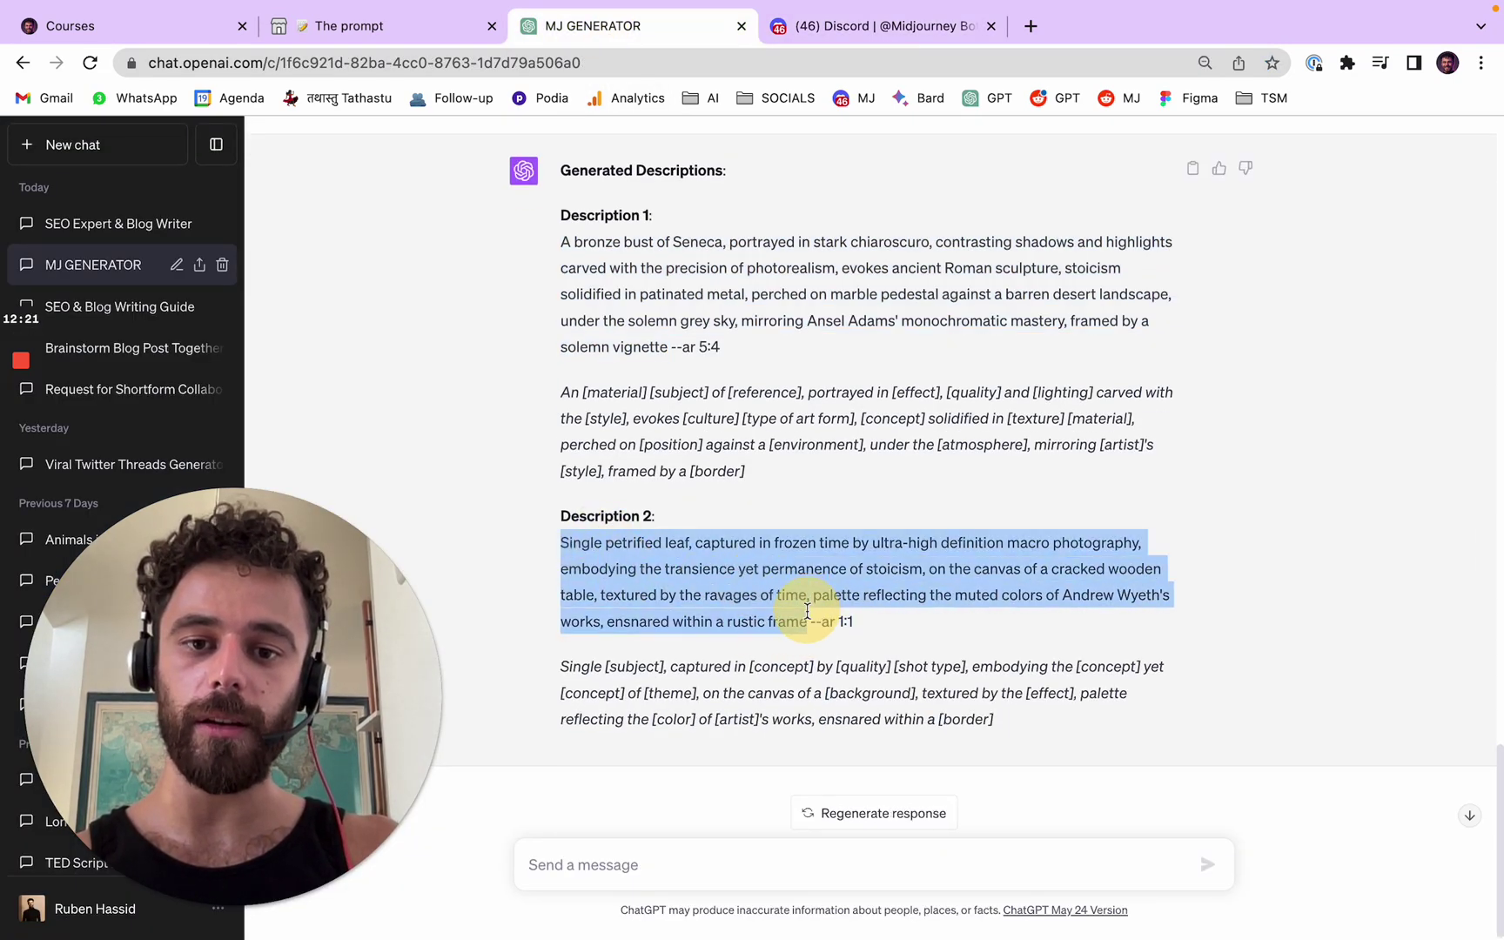
left_click(844, 32)
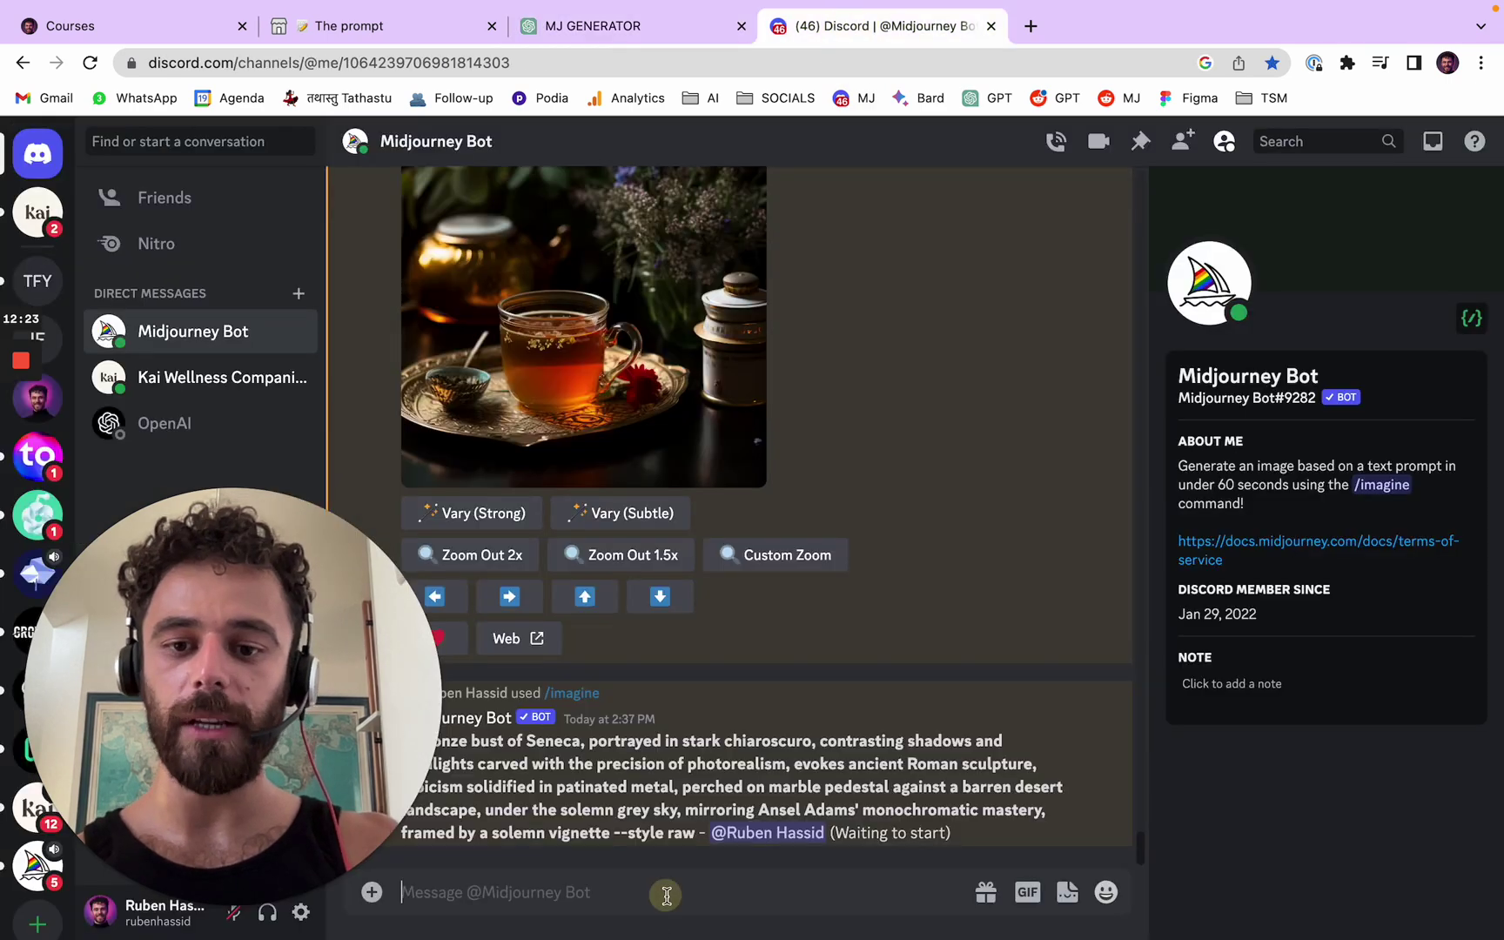
type("/imagine")
key("Tab")
type("Single petrified leaf, captured in frozen time by ultra-high definition macro photography, enveloping the translucence yet permanence of stoicism, on the canvas of a cracked wooden table, textured by the ravages of time, palette reflecting the muted colors of Andrew Wyeth's works, ensnared within a rustic frame")
key("Return")
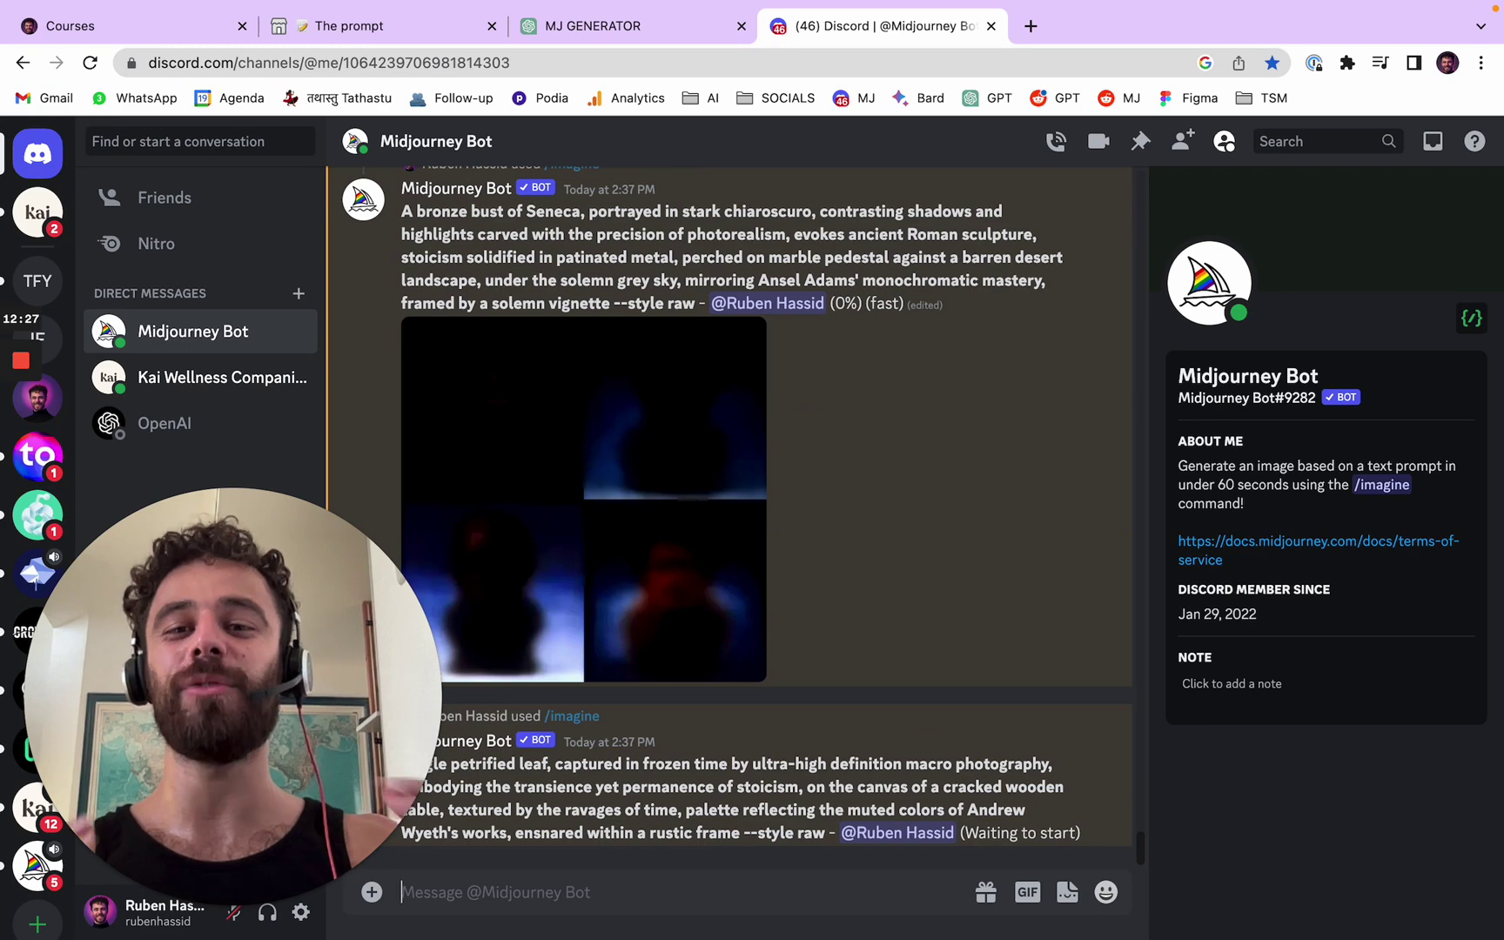
Queue the Midjourney prompt 'portrait of Marcus Aurelius, highly detailed, painting by Van Gogh' and open a new tab.
type("/")
key("Tab")
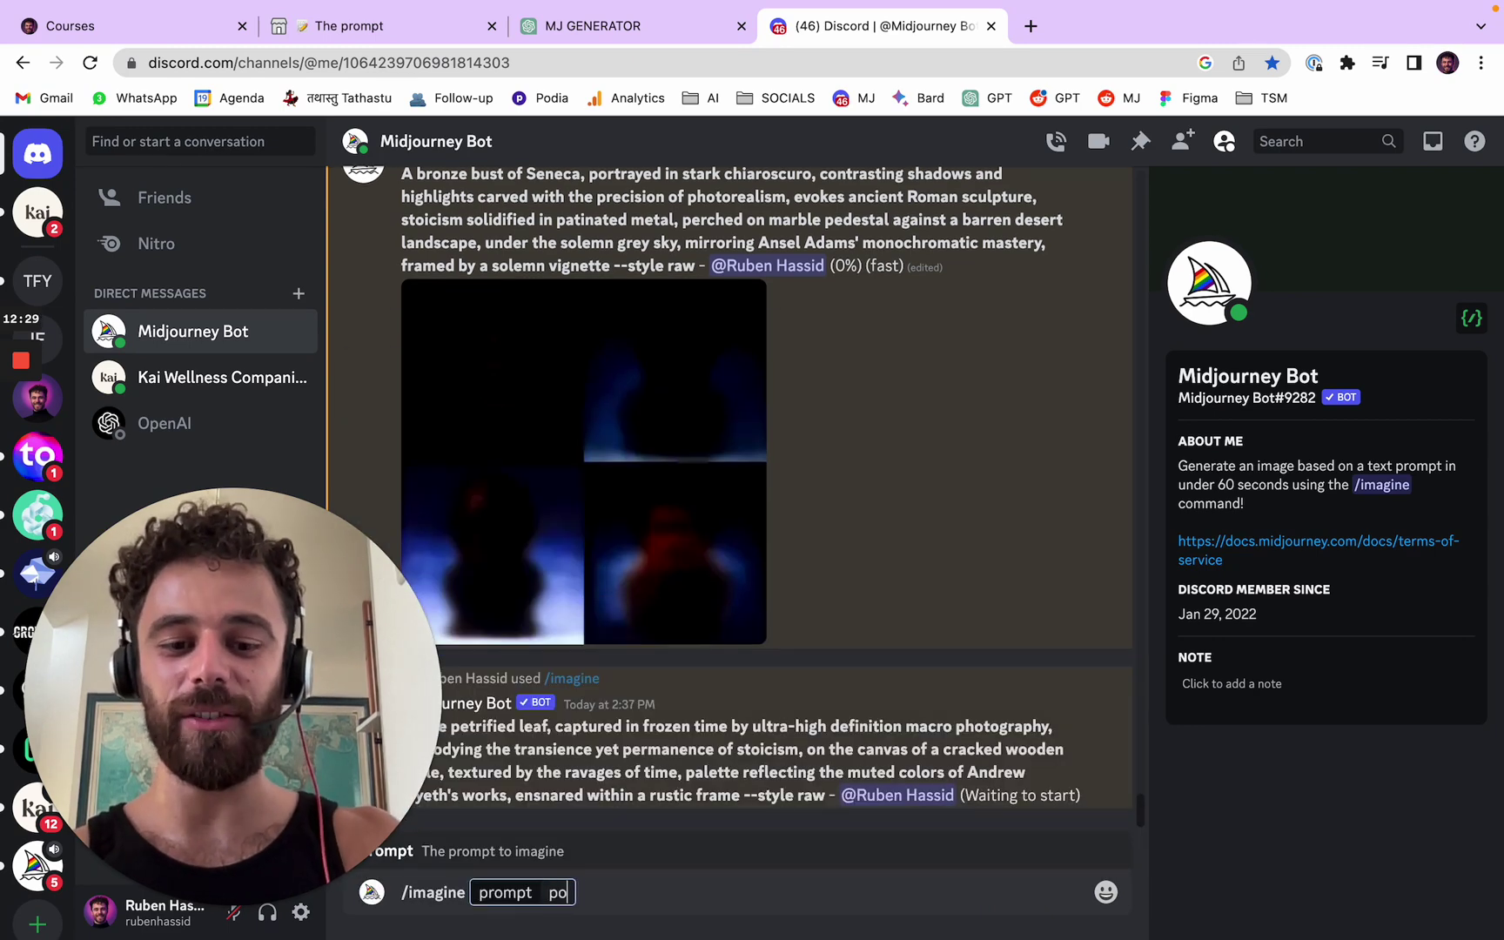
type("portra")
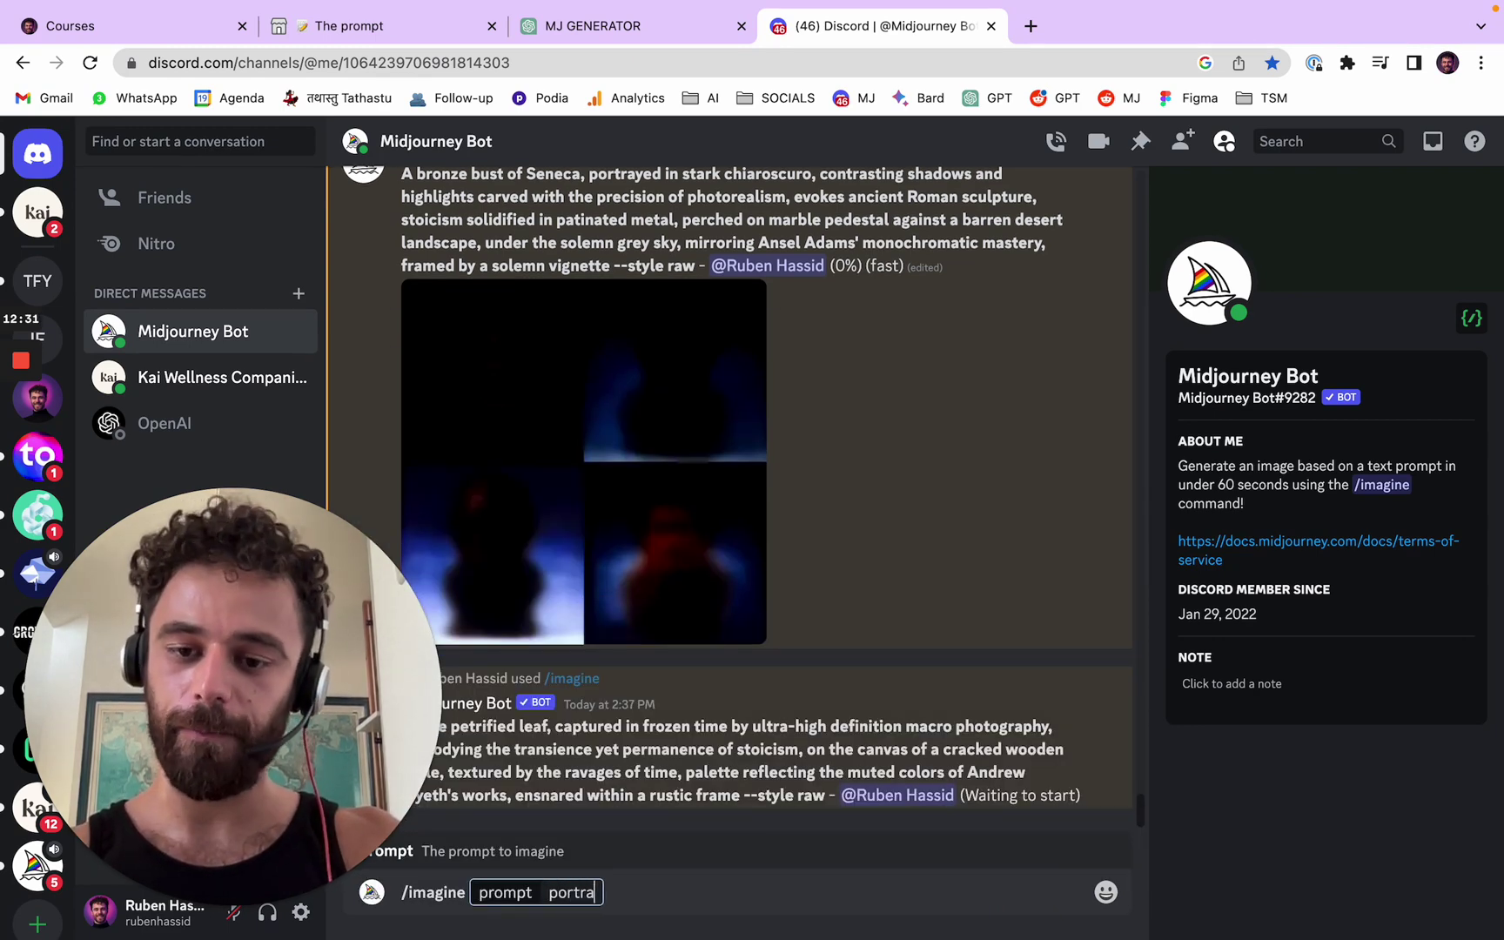
type("it of Marcus Aurelius, hg")
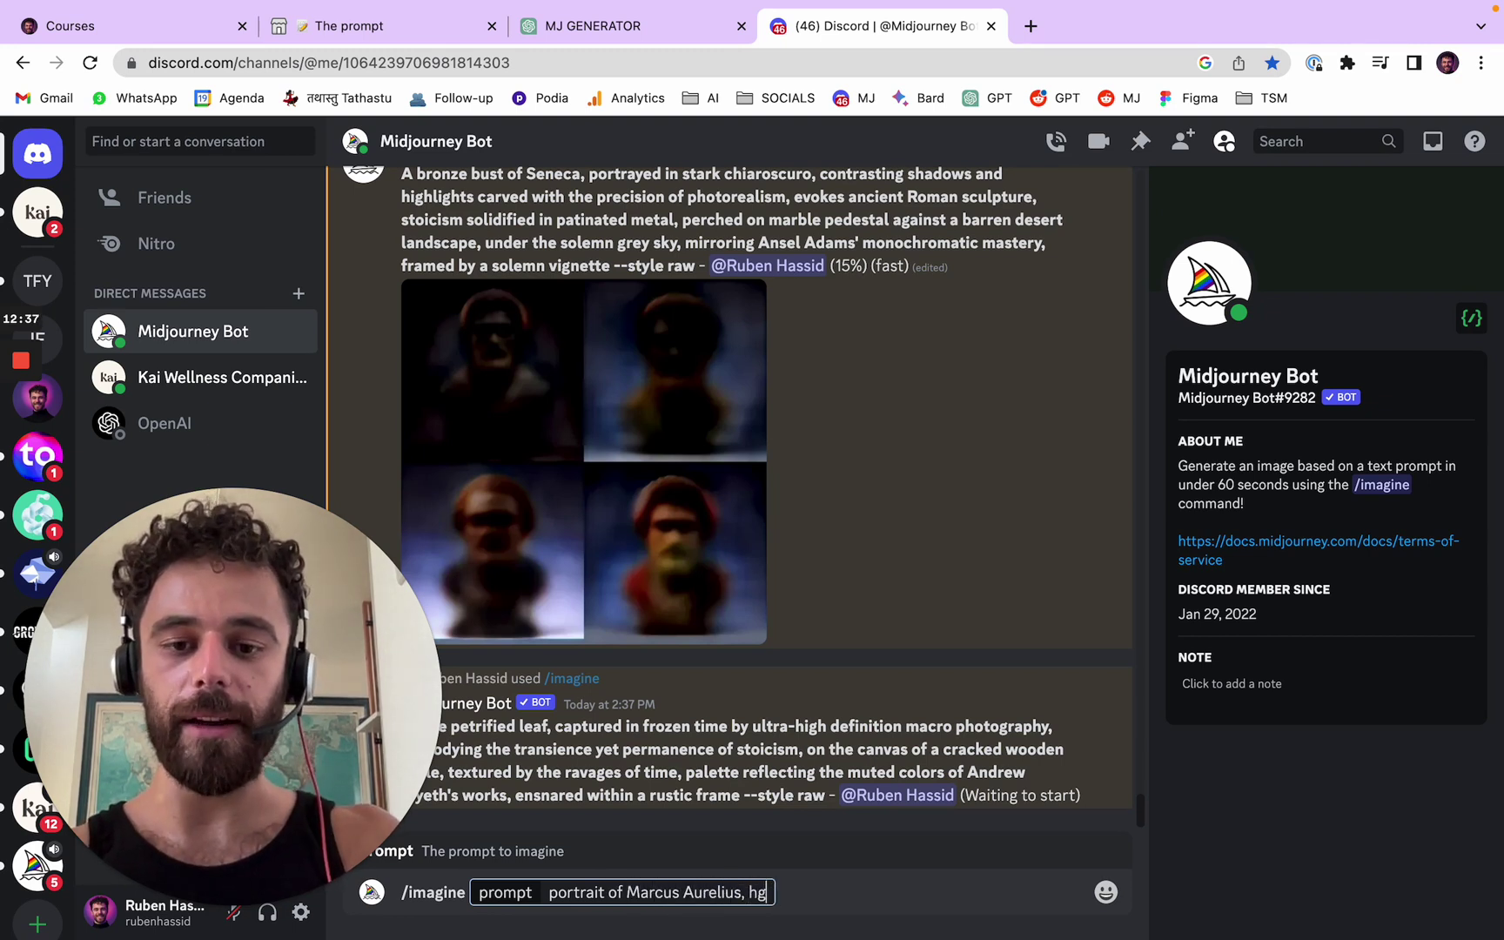
key("BackSpace")
type("ighly detaile")
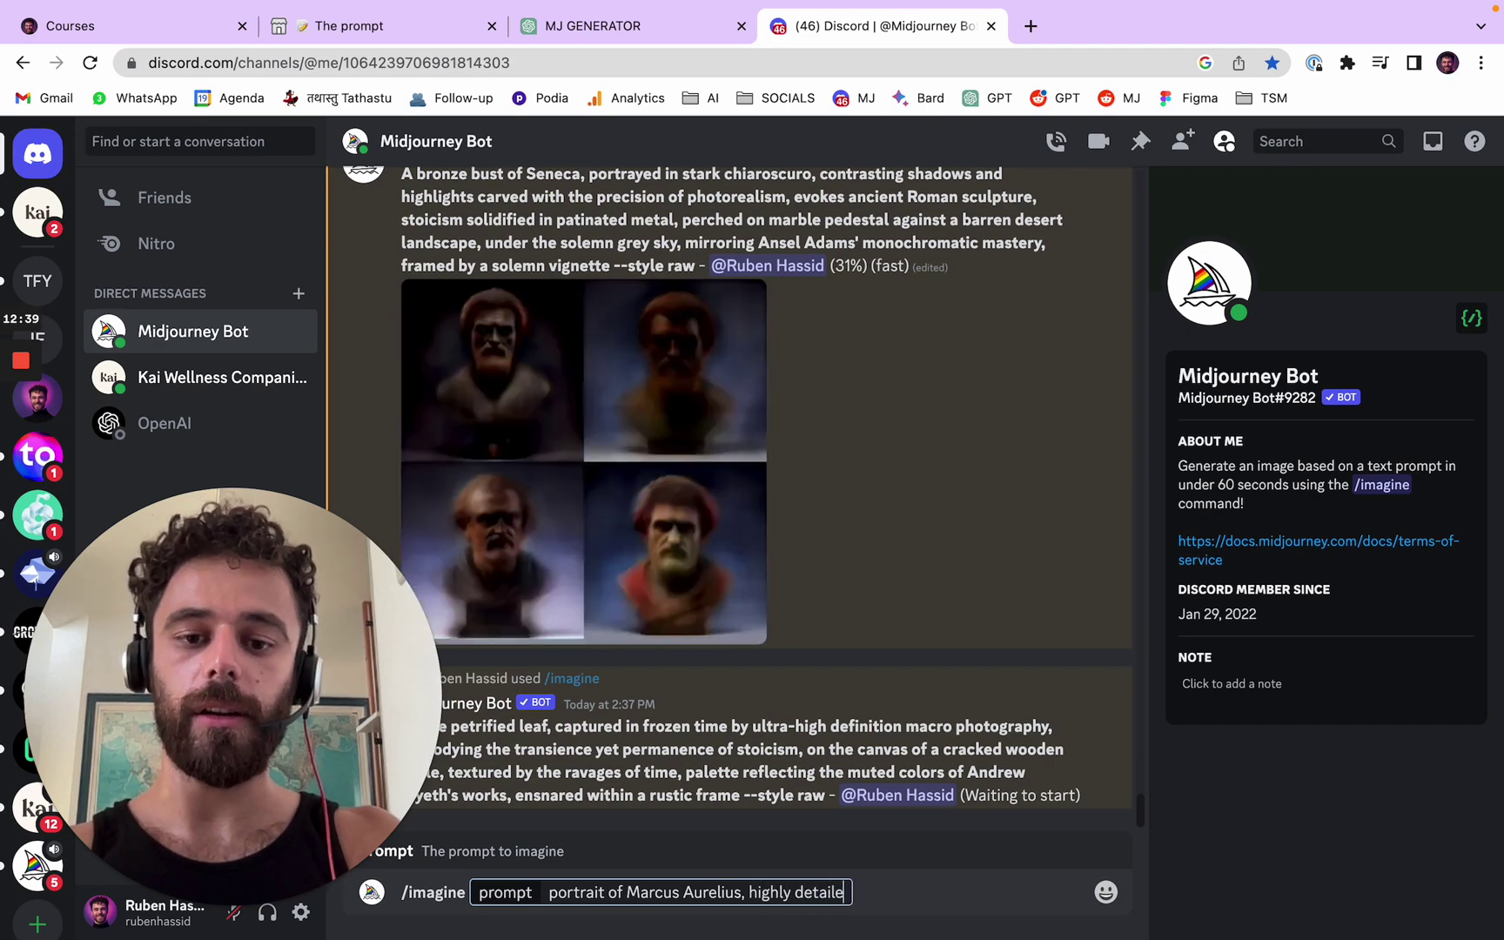
type("d")
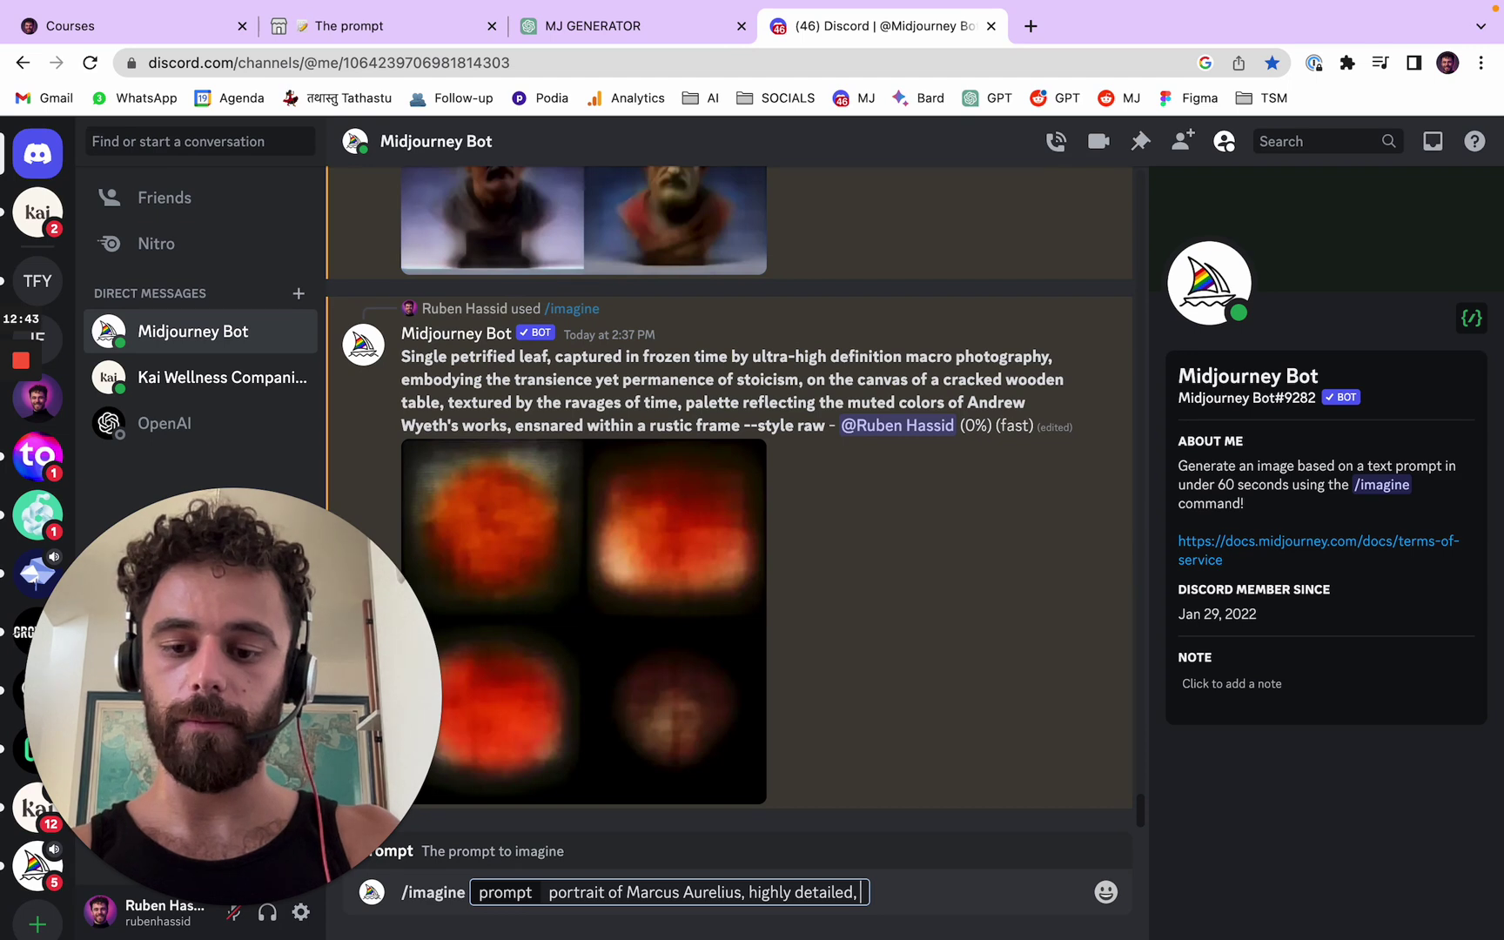
type(", ")
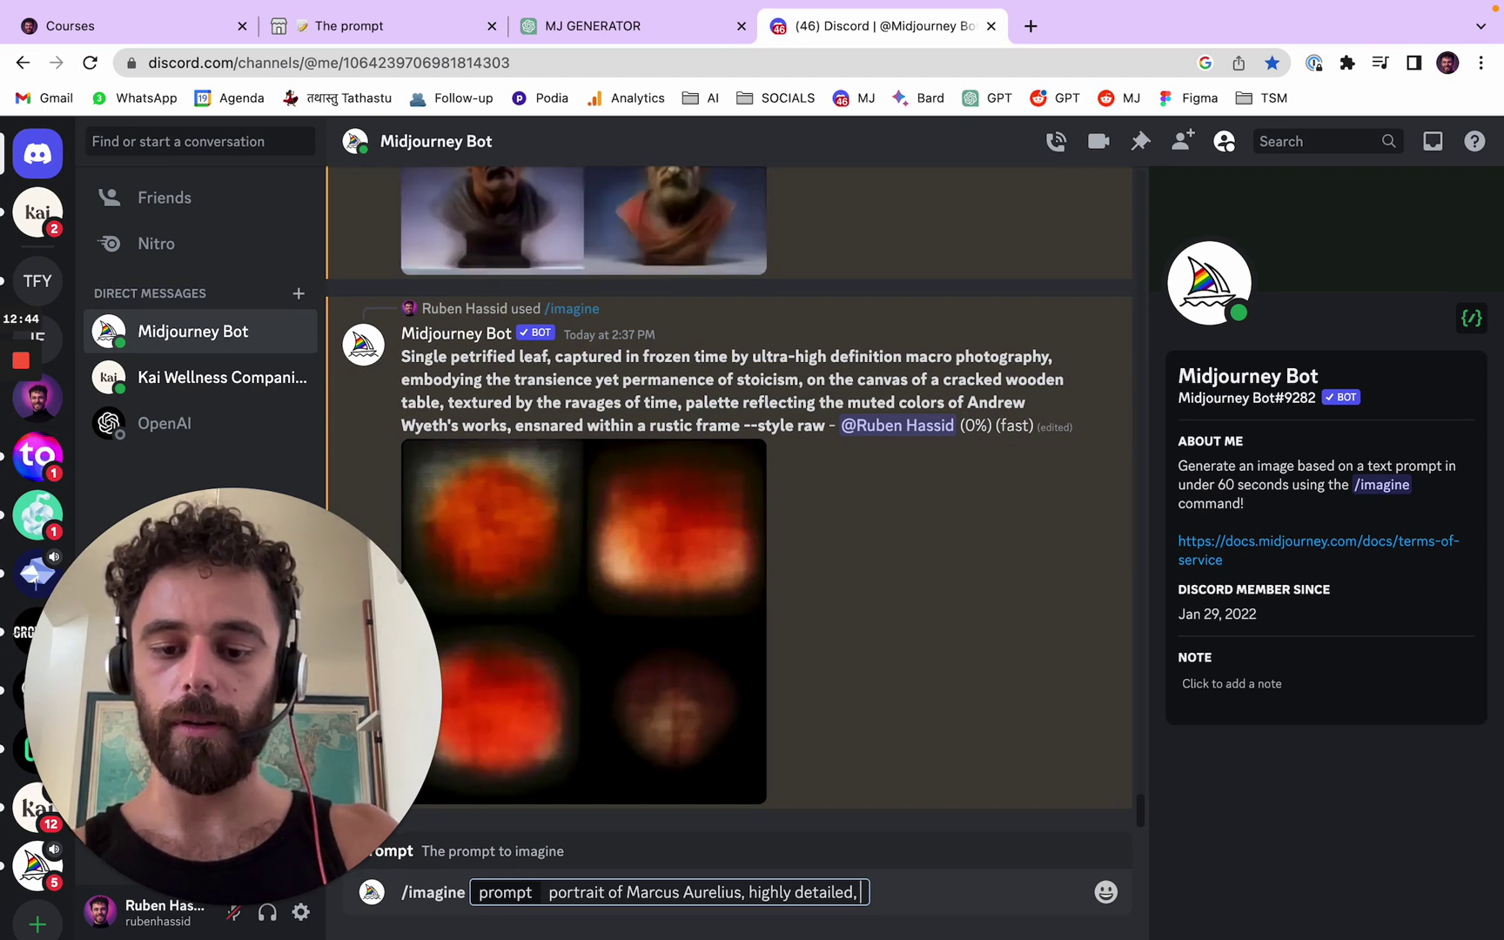
type("painting by")
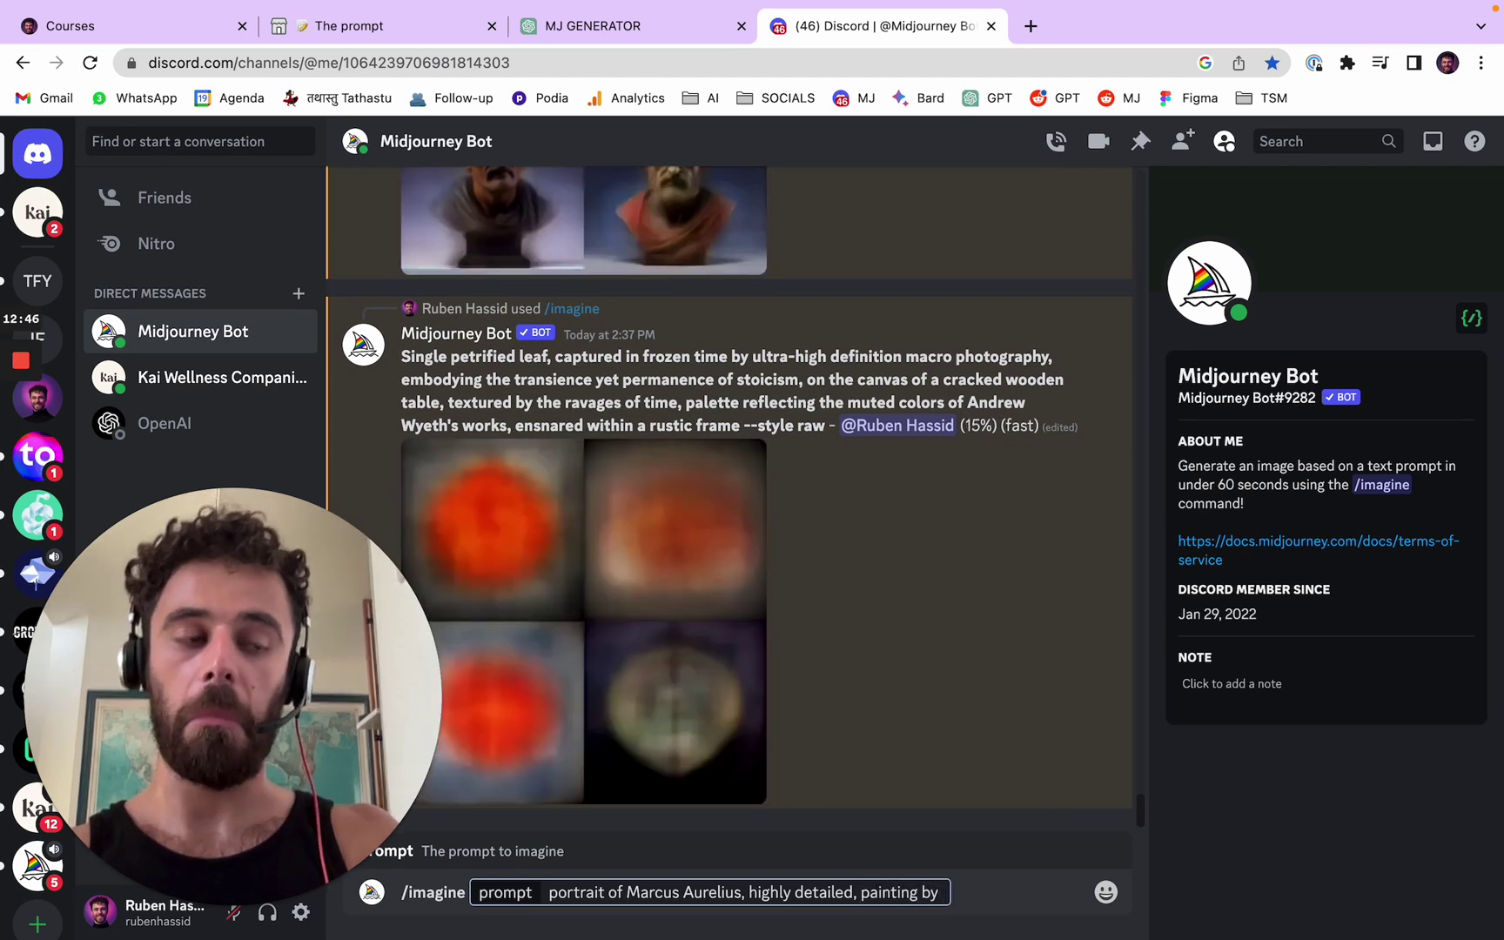
type(" Van ")
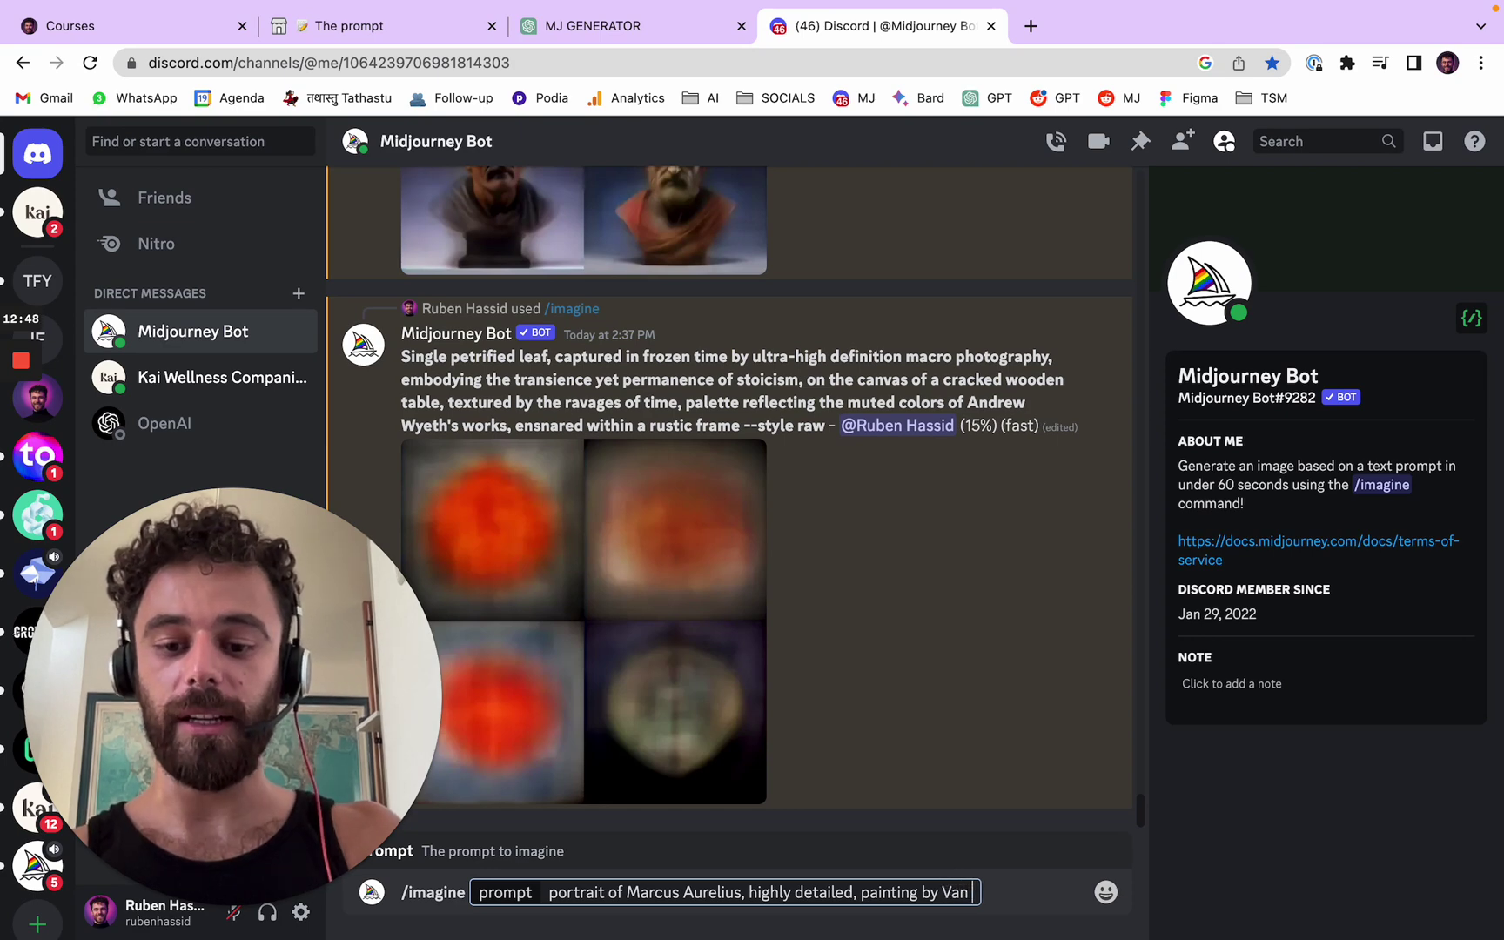
type("Gig")
type("h")
key("Return")
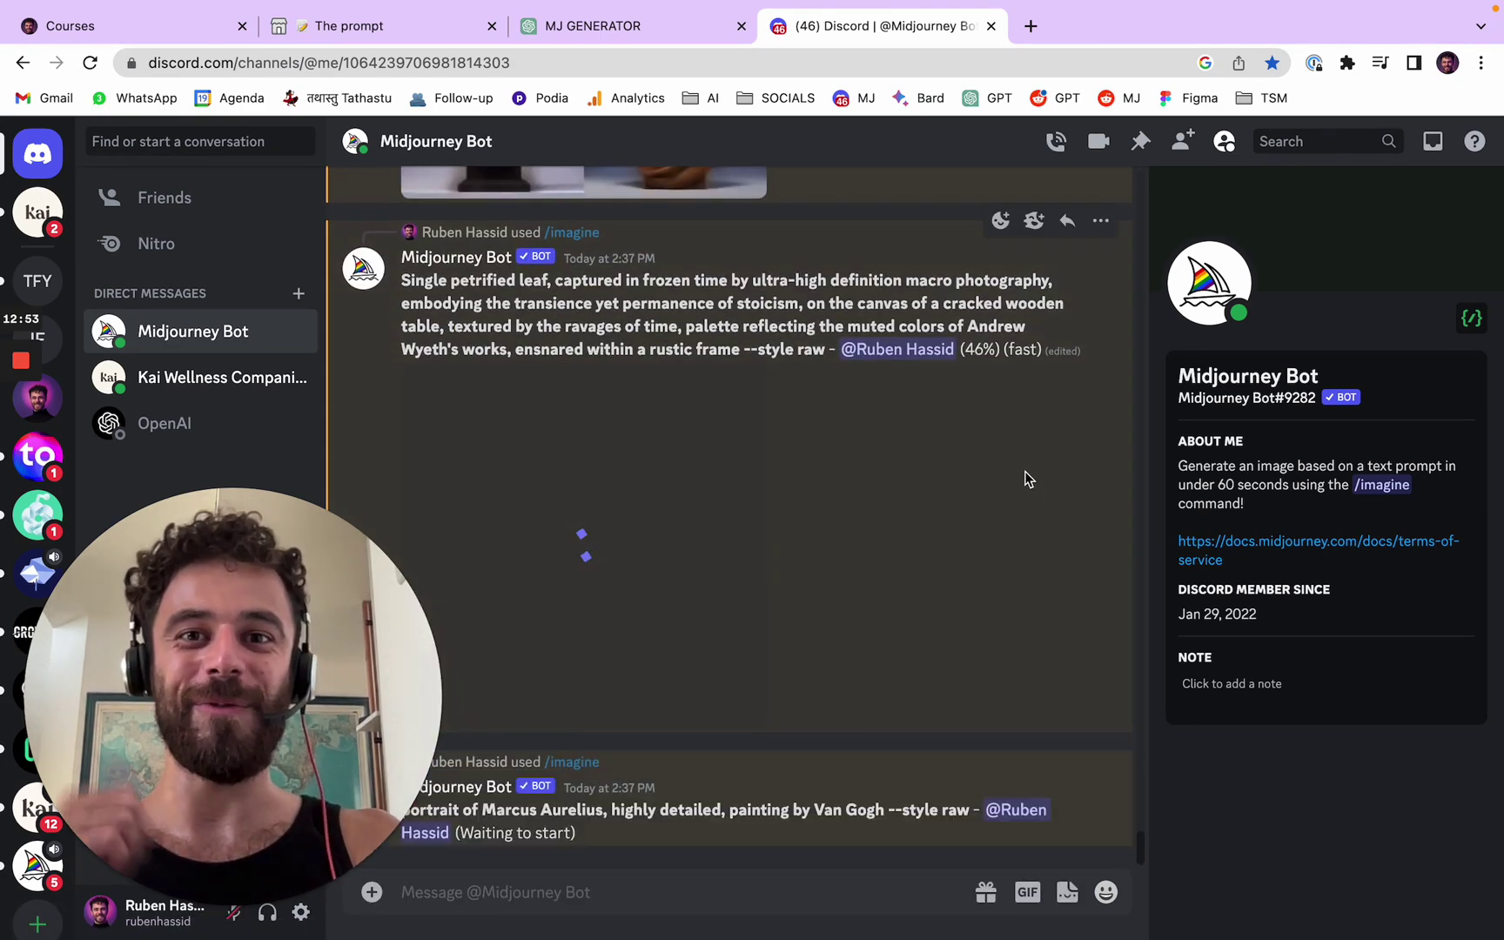
left_click(1030, 27)
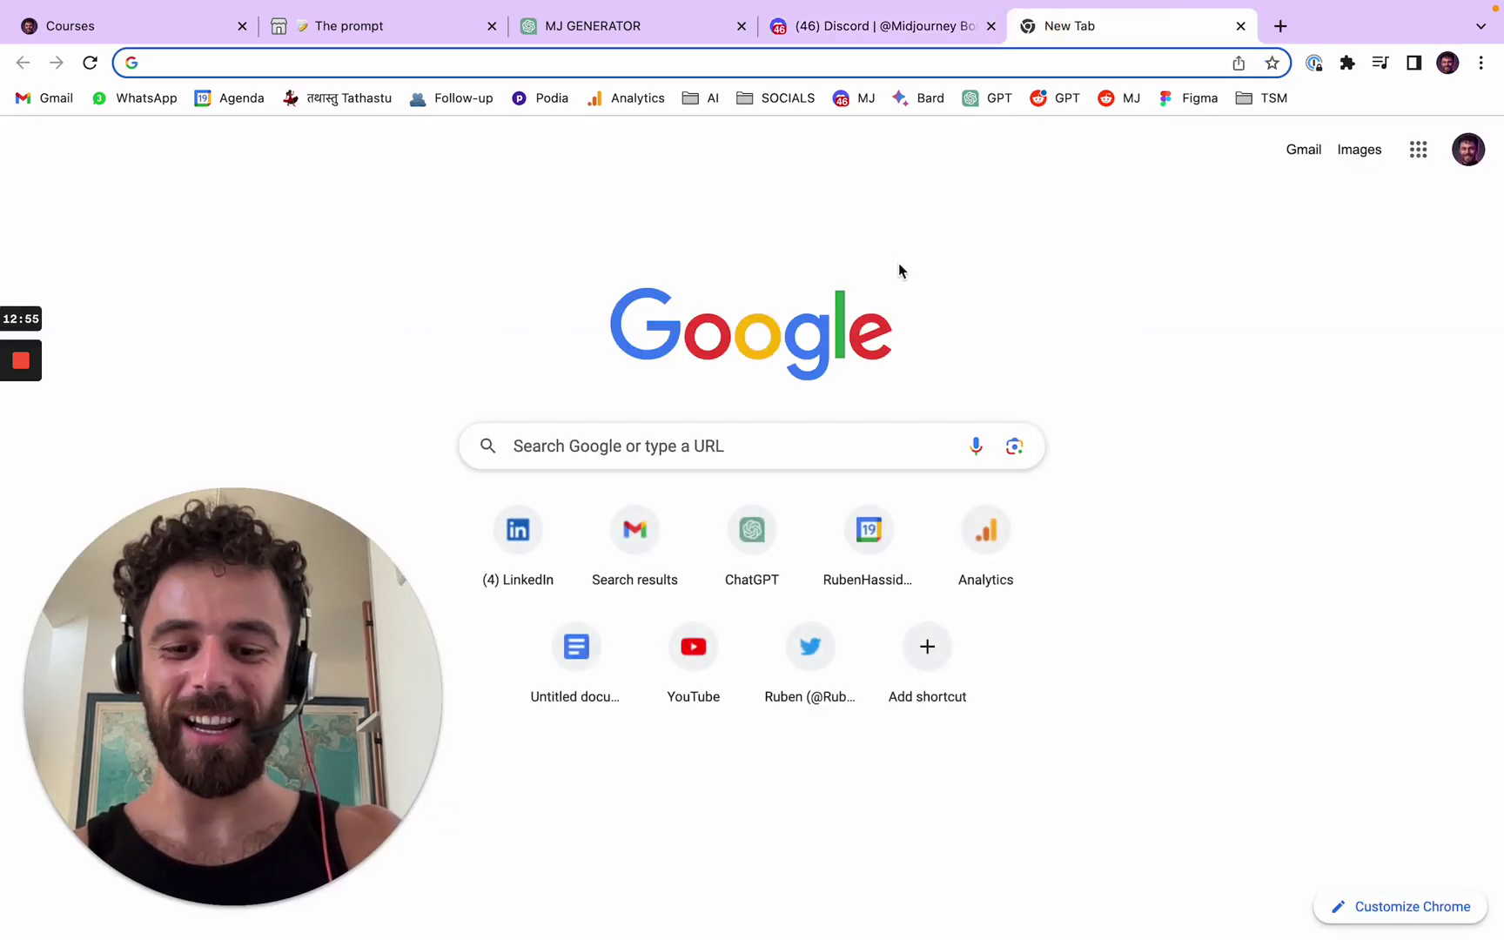
Browse the midjourney.com profile feed to the bearded-face portrait, then return to Discord's finished leaf grid.
type("midjourney.com")
key("Return")
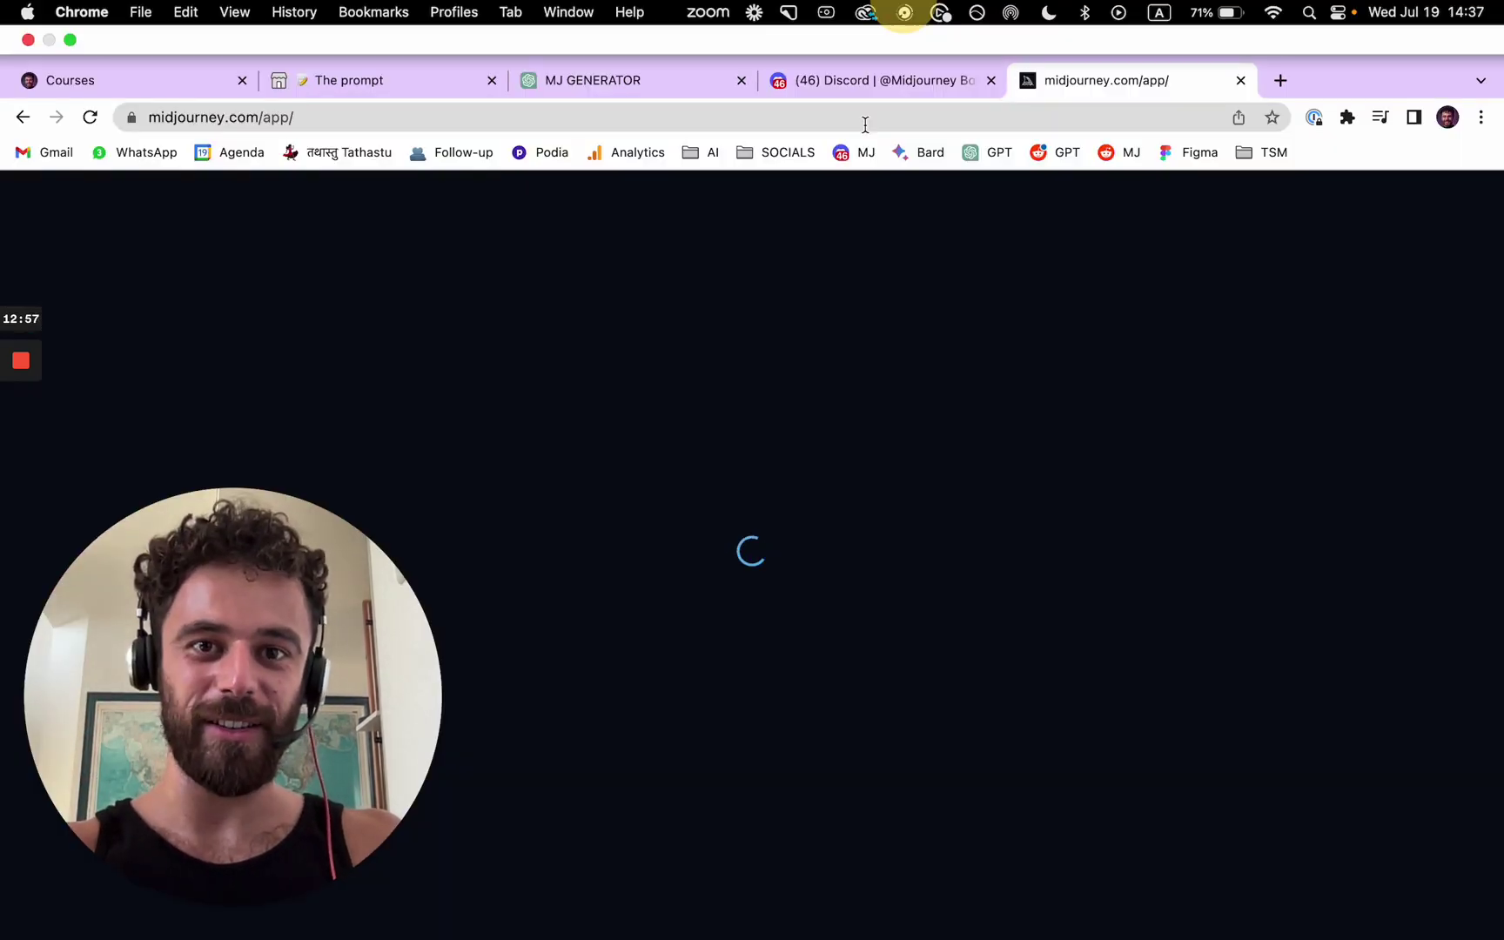
left_click(879, 26)
left_click(1166, 25)
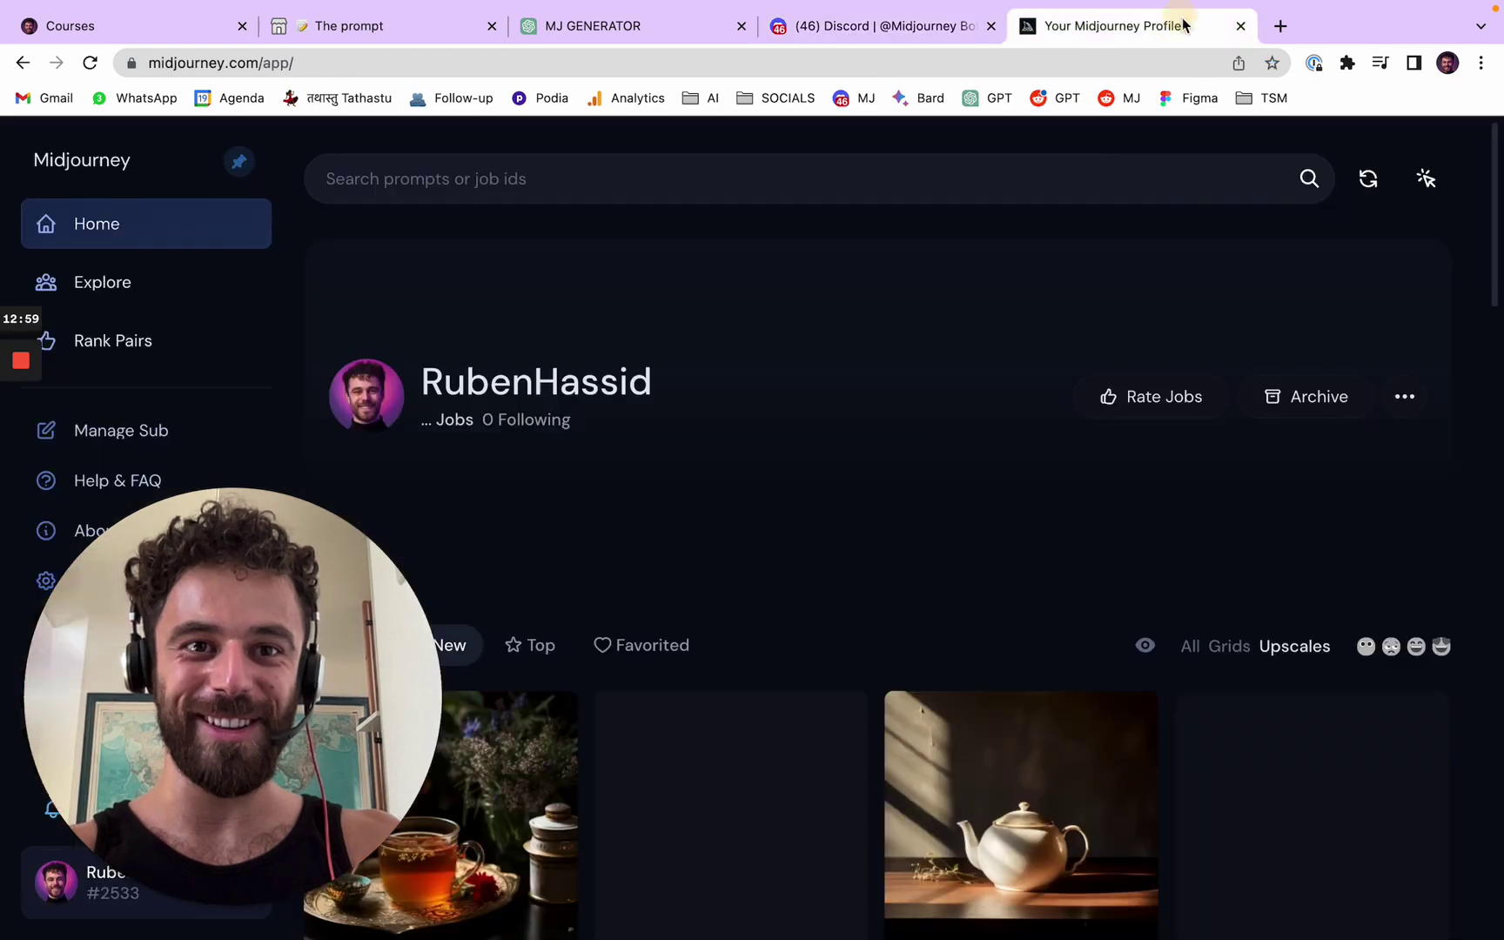
scroll(870, 467, "down", 3)
scroll(883, 464, "down", 10)
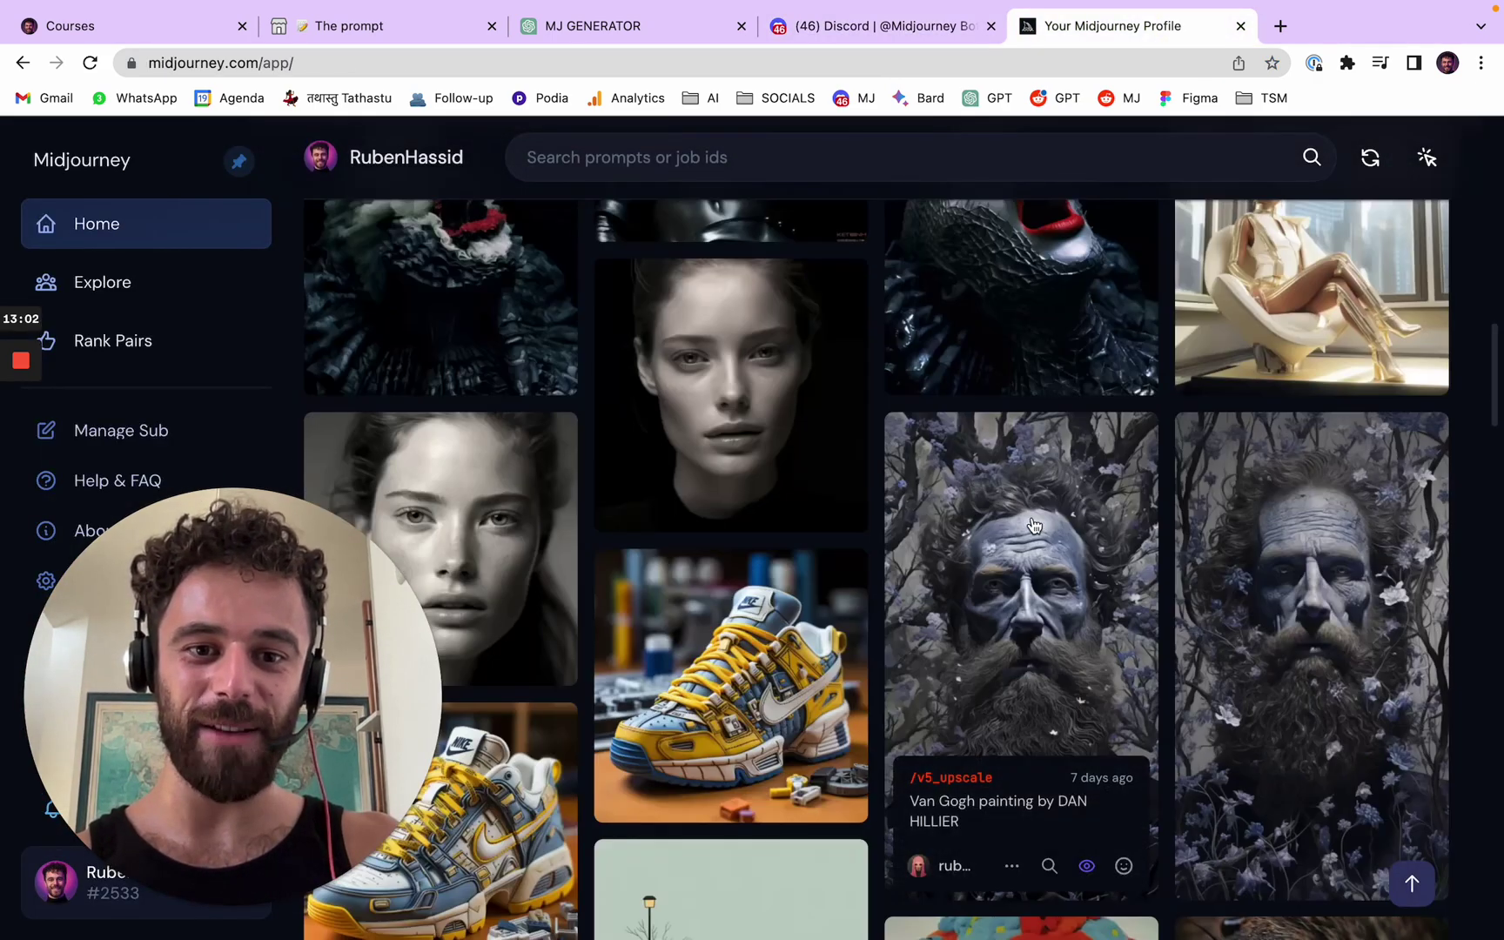
left_click(1033, 526)
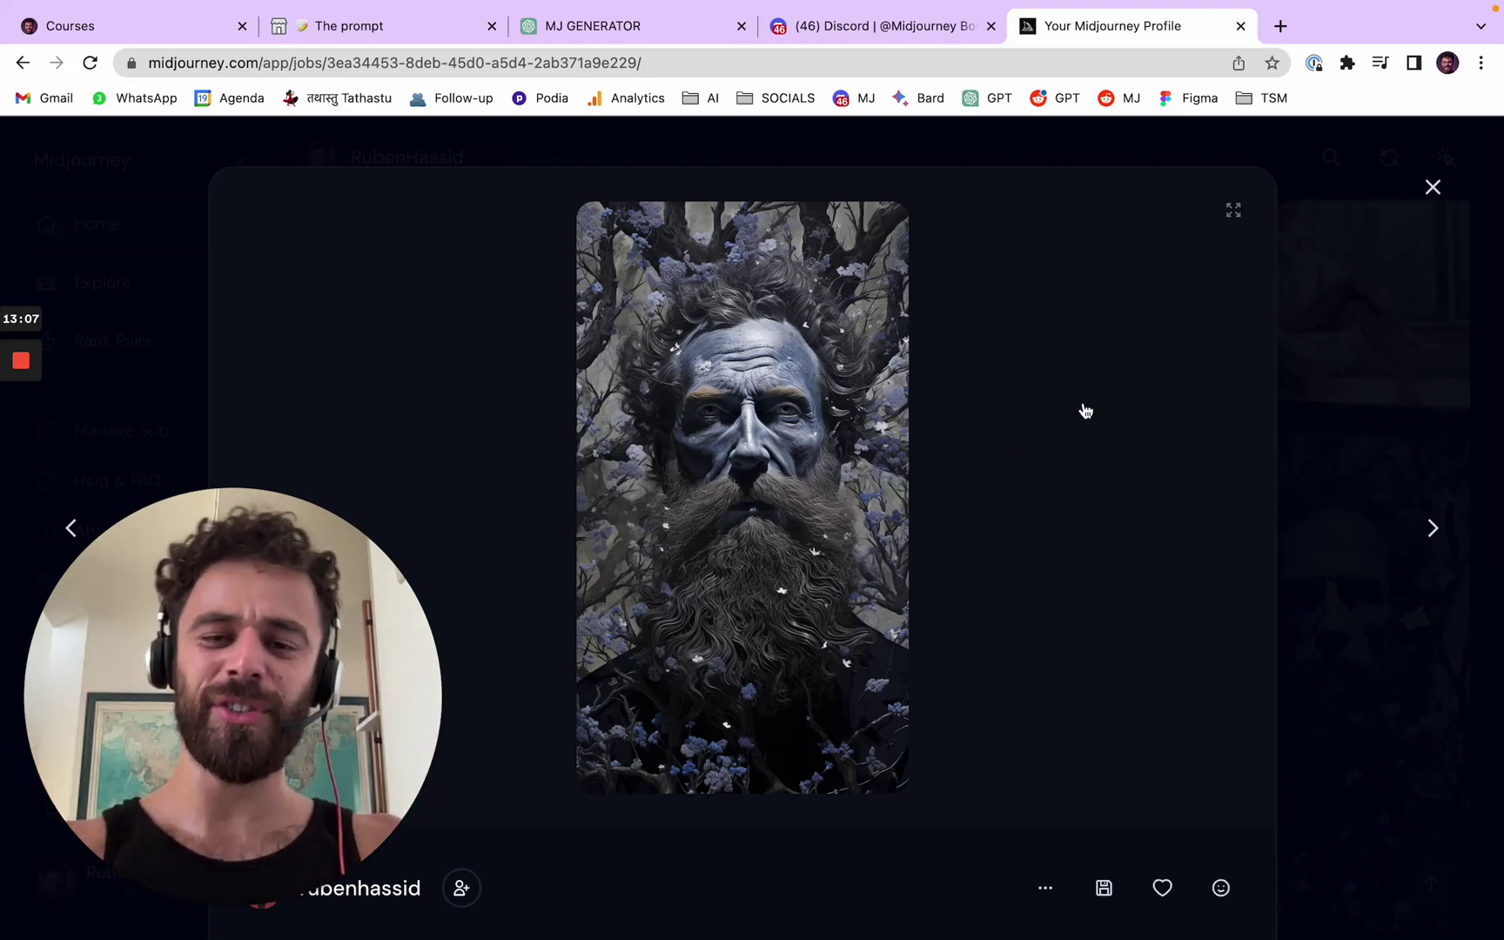
left_click(886, 26)
left_click(868, 601)
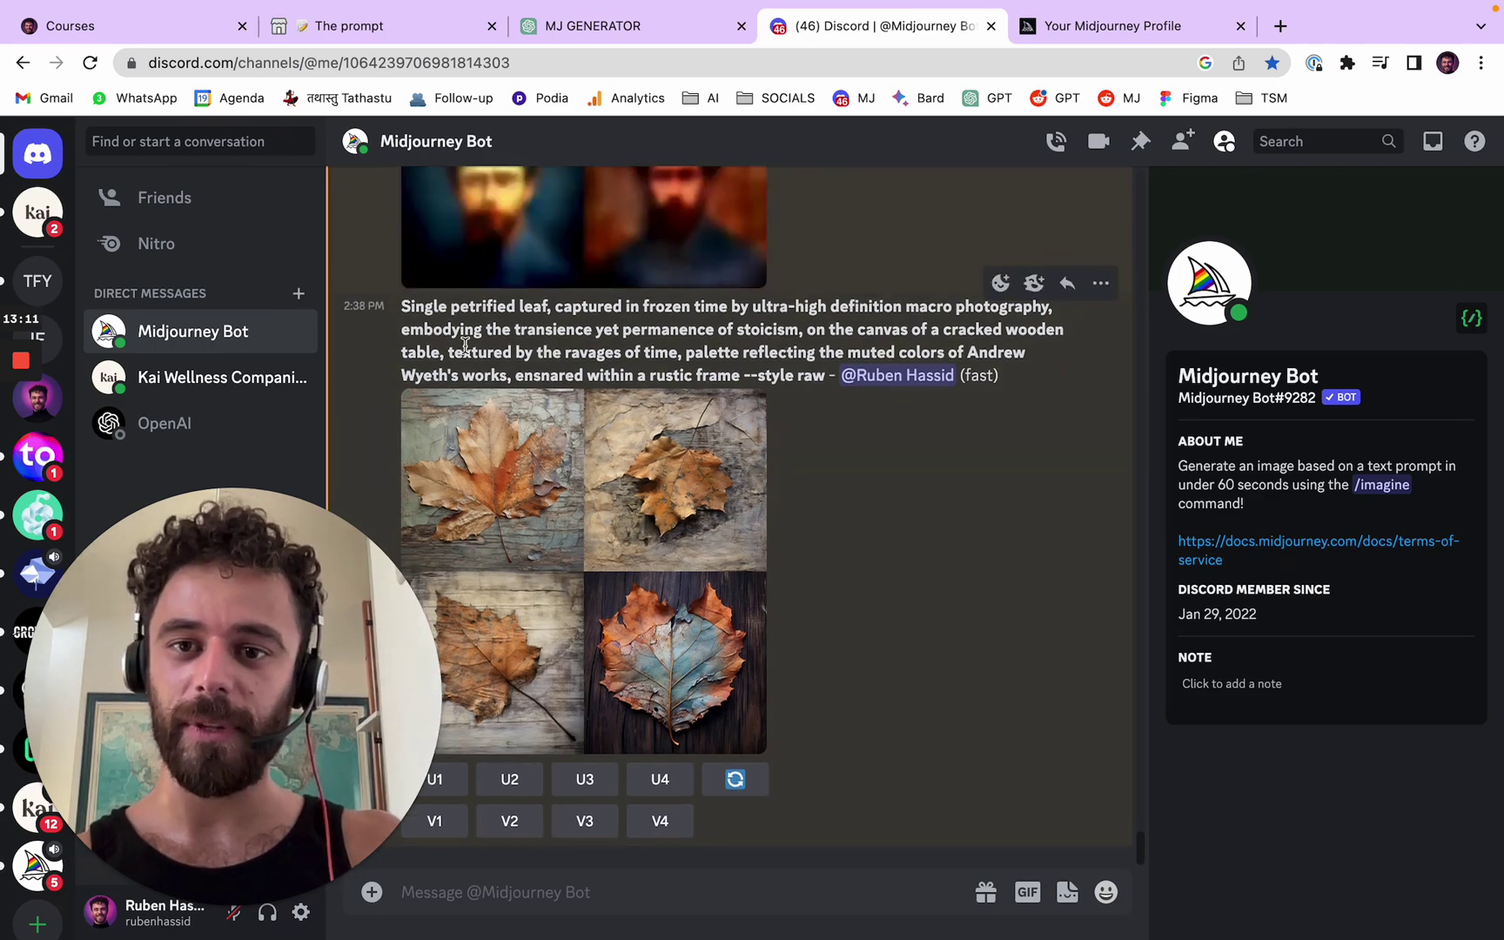
Inspect the finished leaf grid and the Seneca bust grid at full size.
left_click(514, 484)
left_click(460, 457)
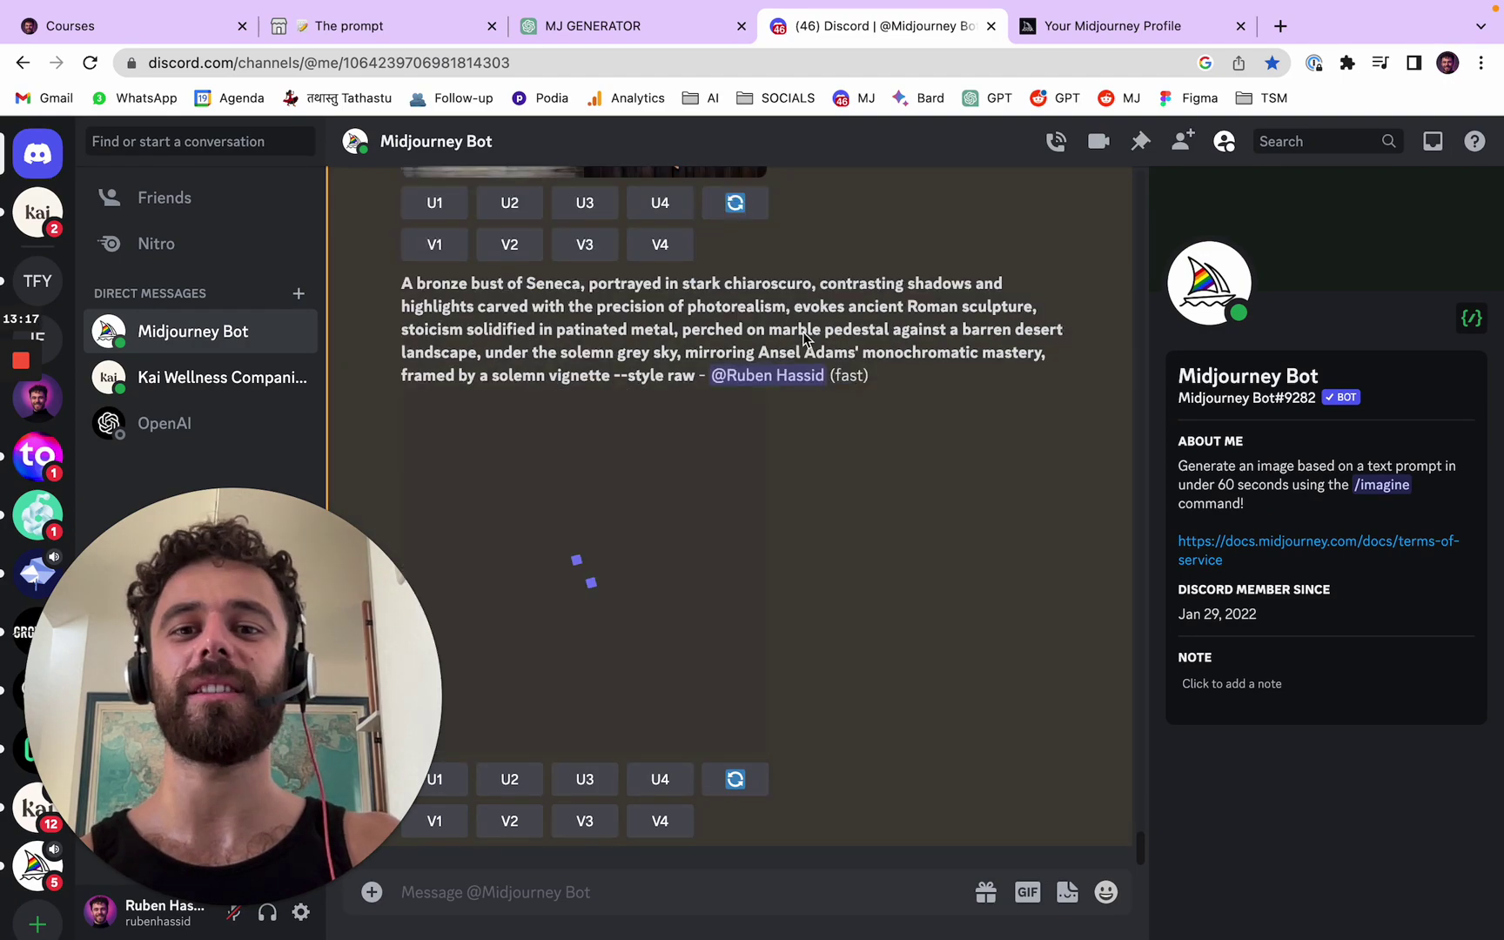
left_click(740, 561)
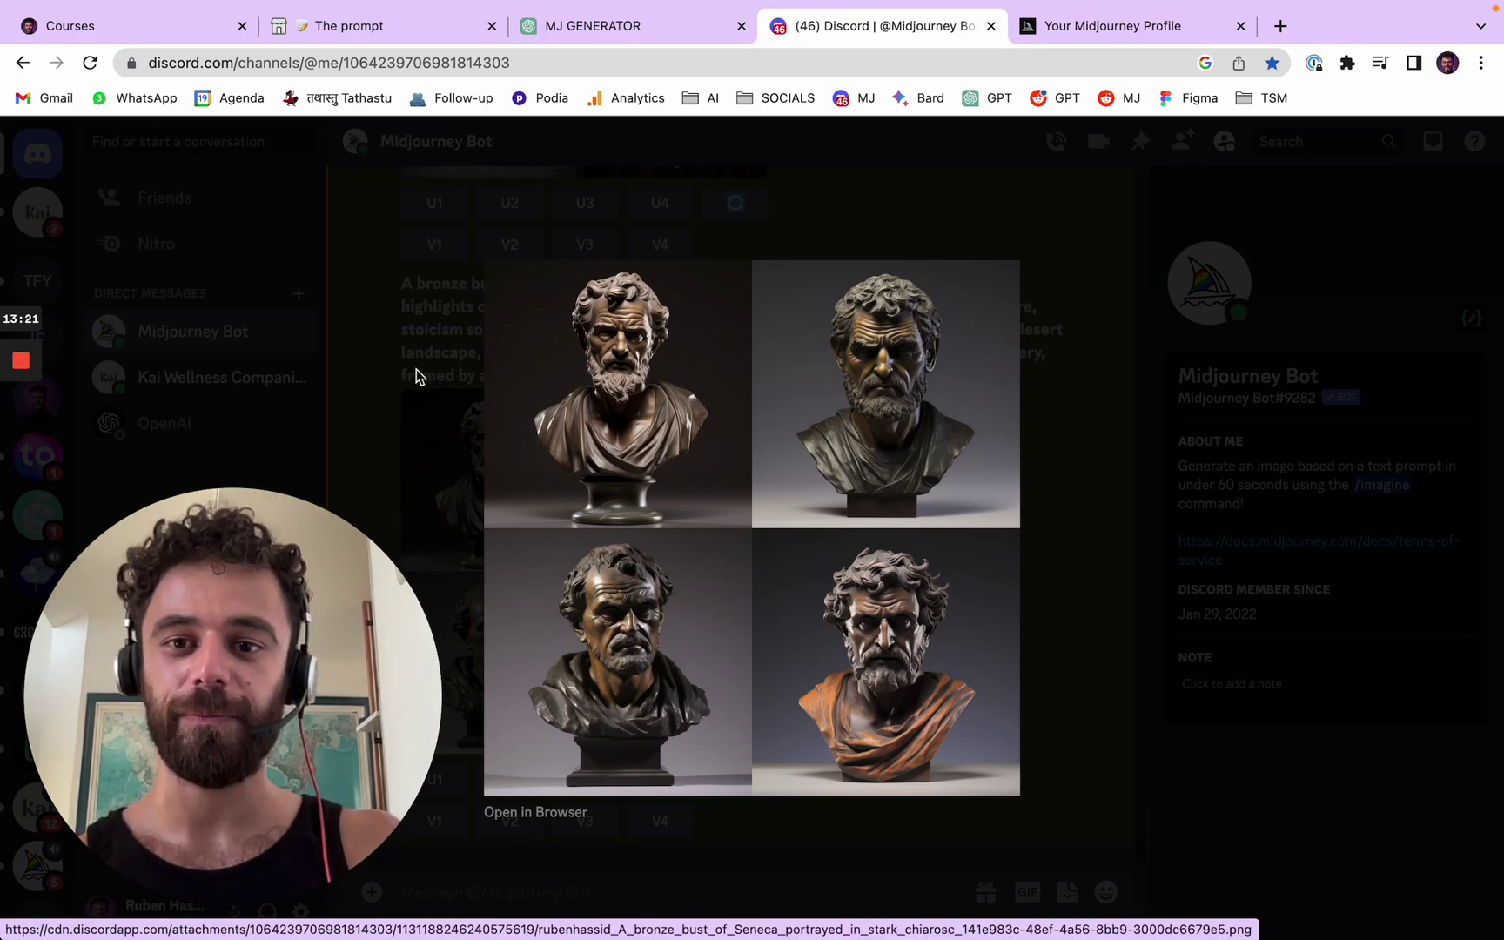
left_click(416, 375)
left_click_drag(403, 283, 435, 327)
left_click(635, 465)
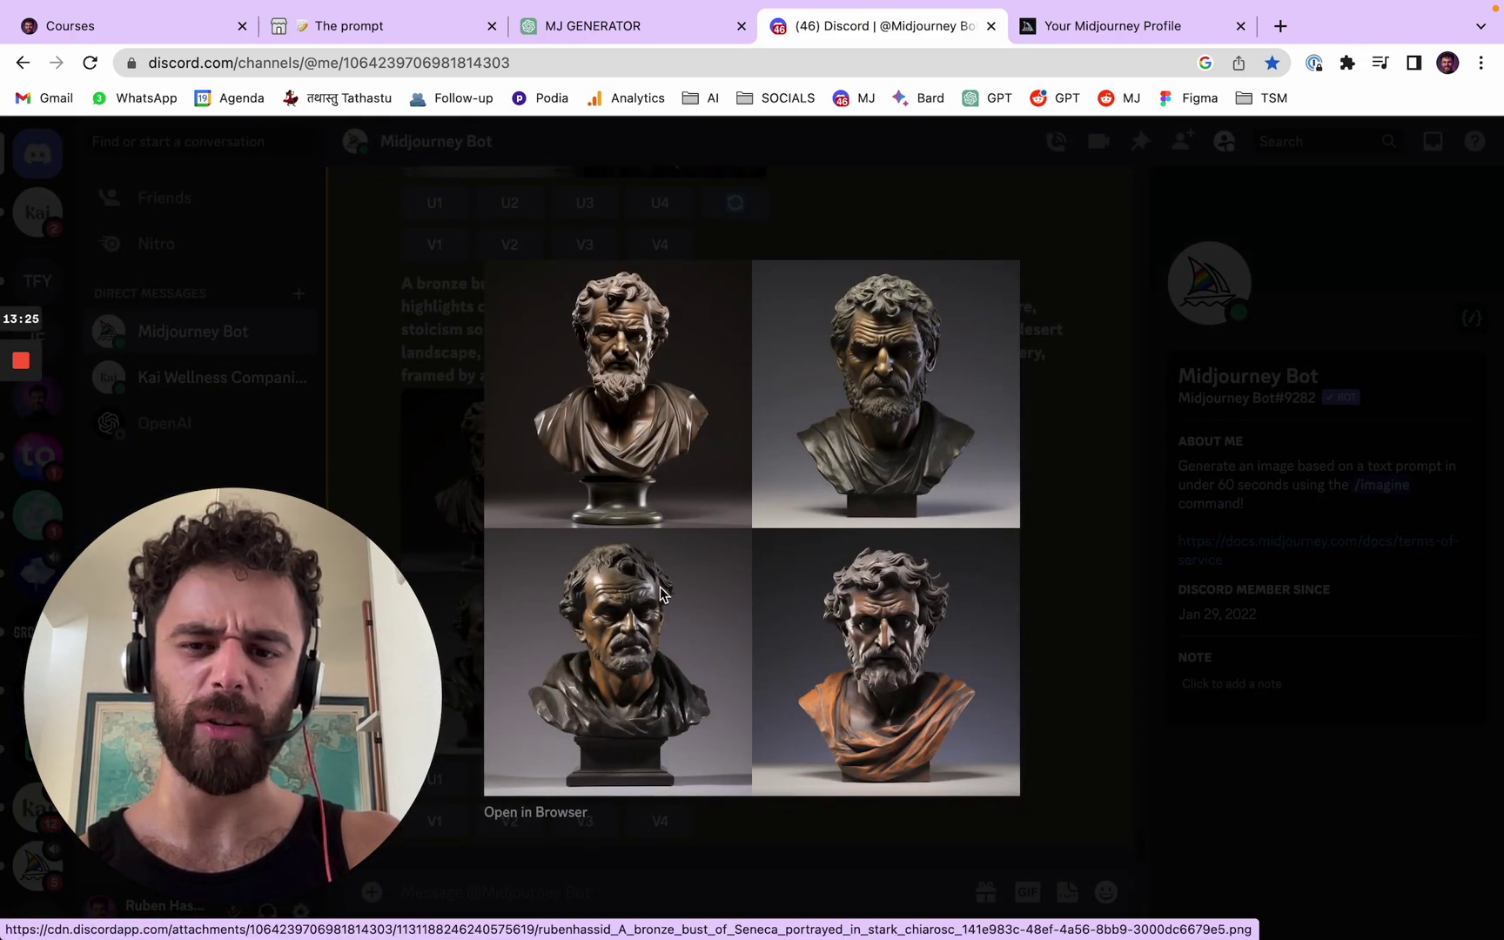
left_click(440, 407)
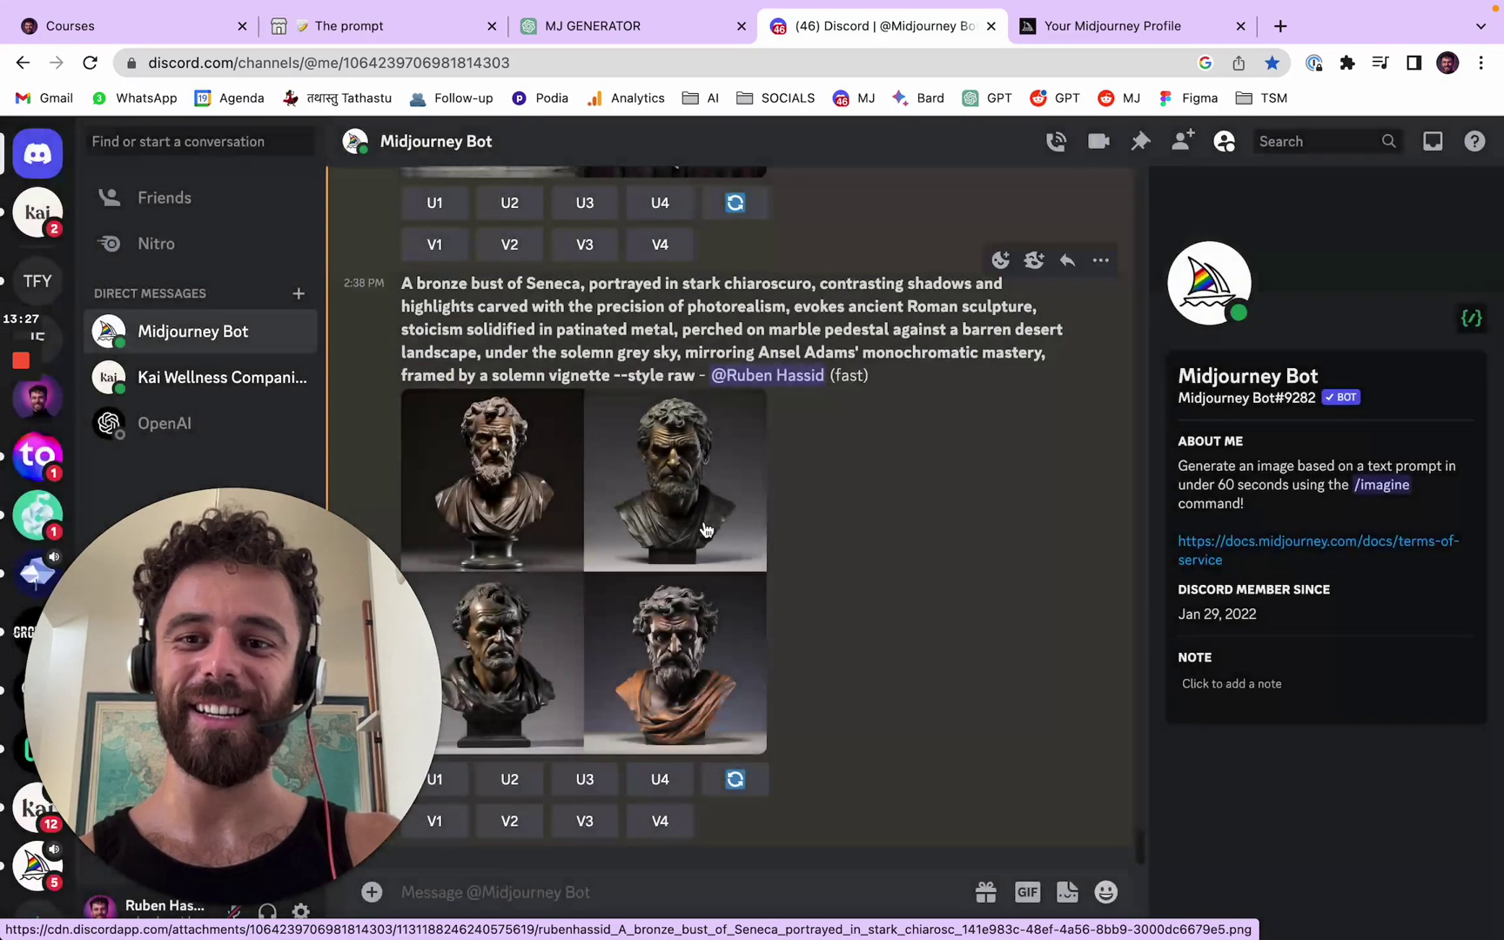
Send the Midjourney prompt '/imagine Seneca'.
left_click(684, 875)
type("/i,")
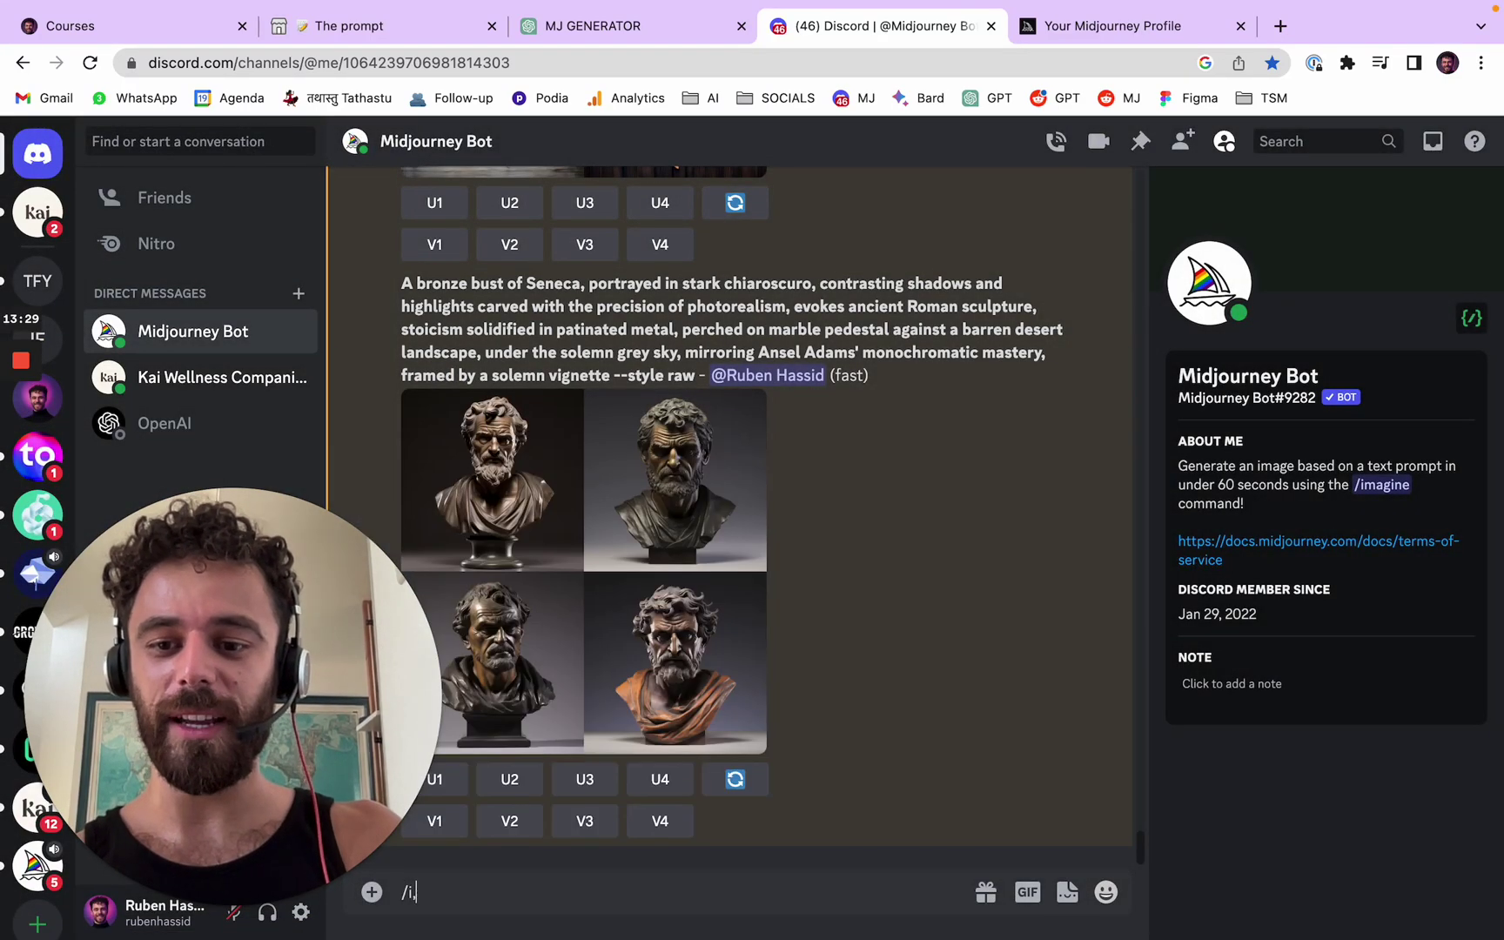
key("Tab")
type("eneca")
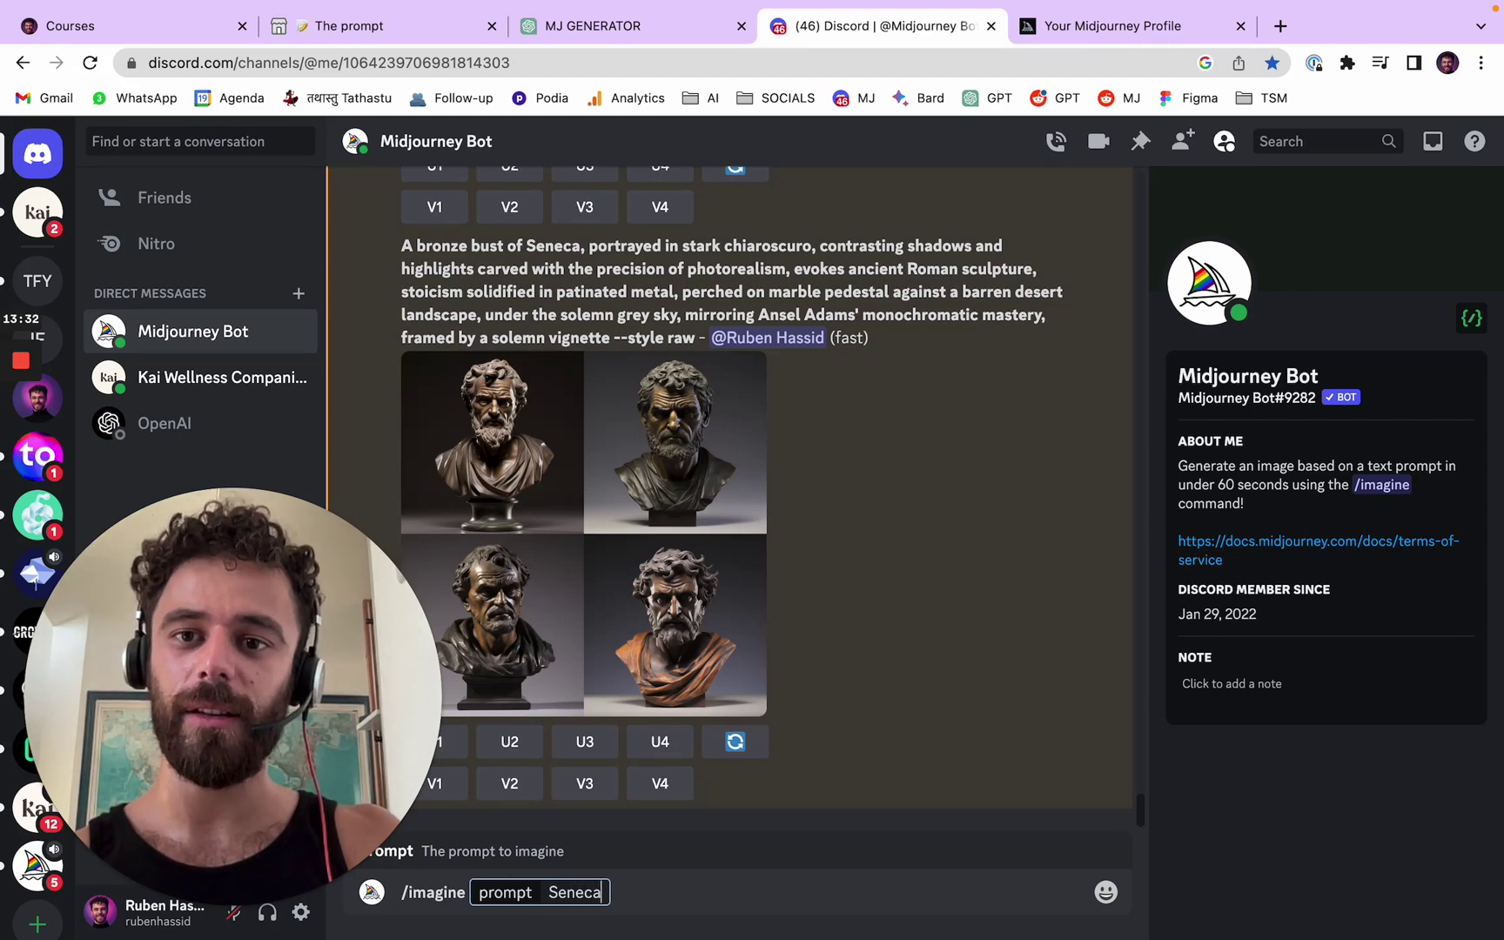
key("Return")
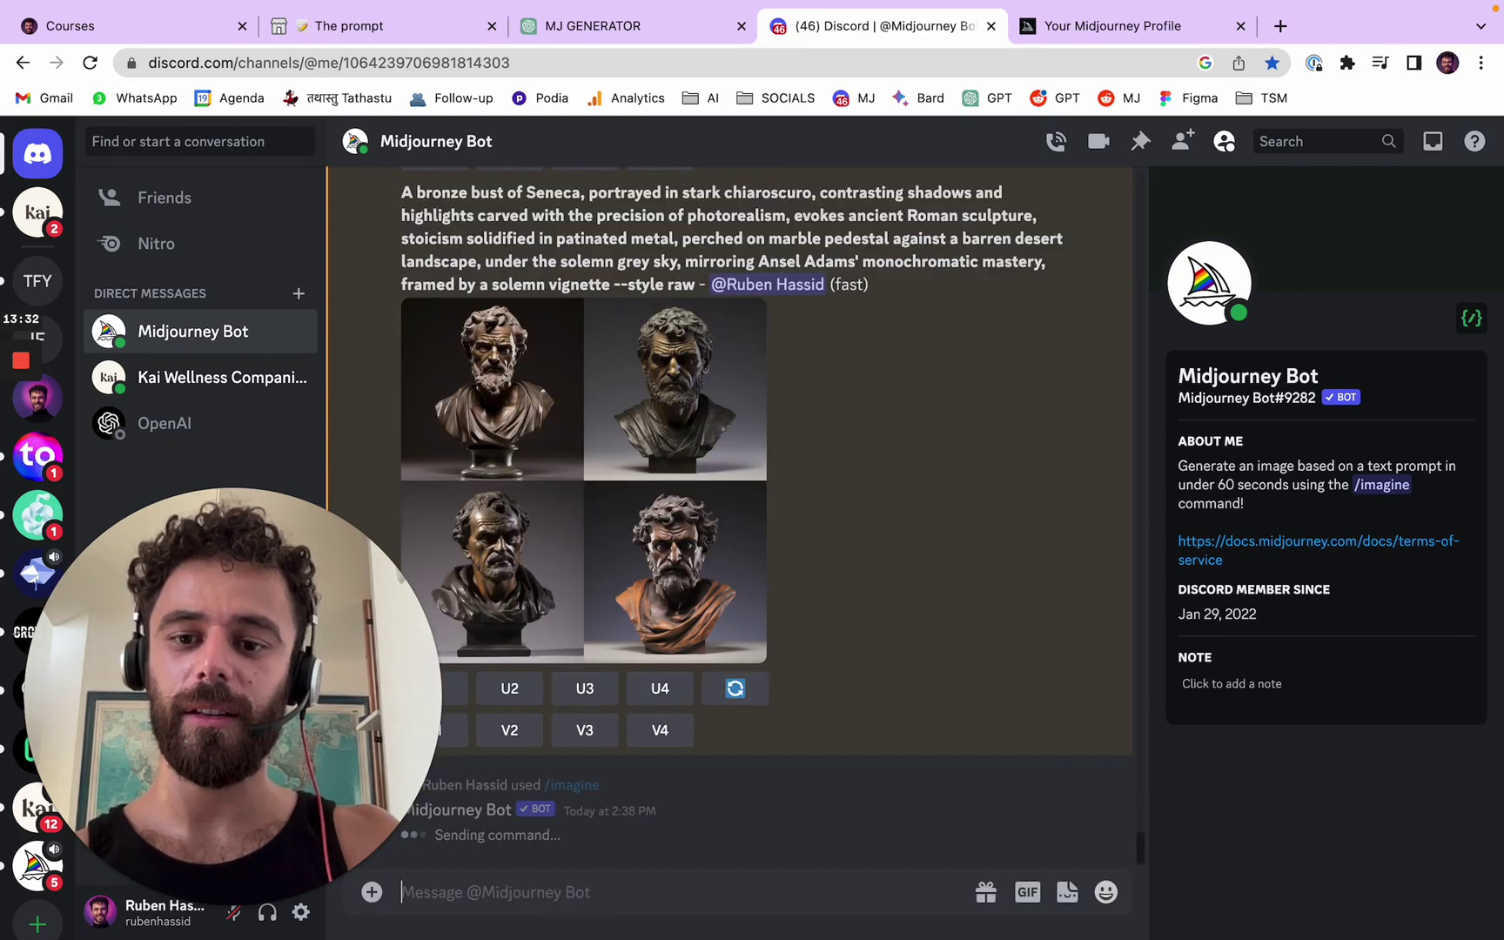
View the Van Gogh Marcus Aurelius grid full-size, then return to the MJ GENERATOR chat.
left_click(931, 627)
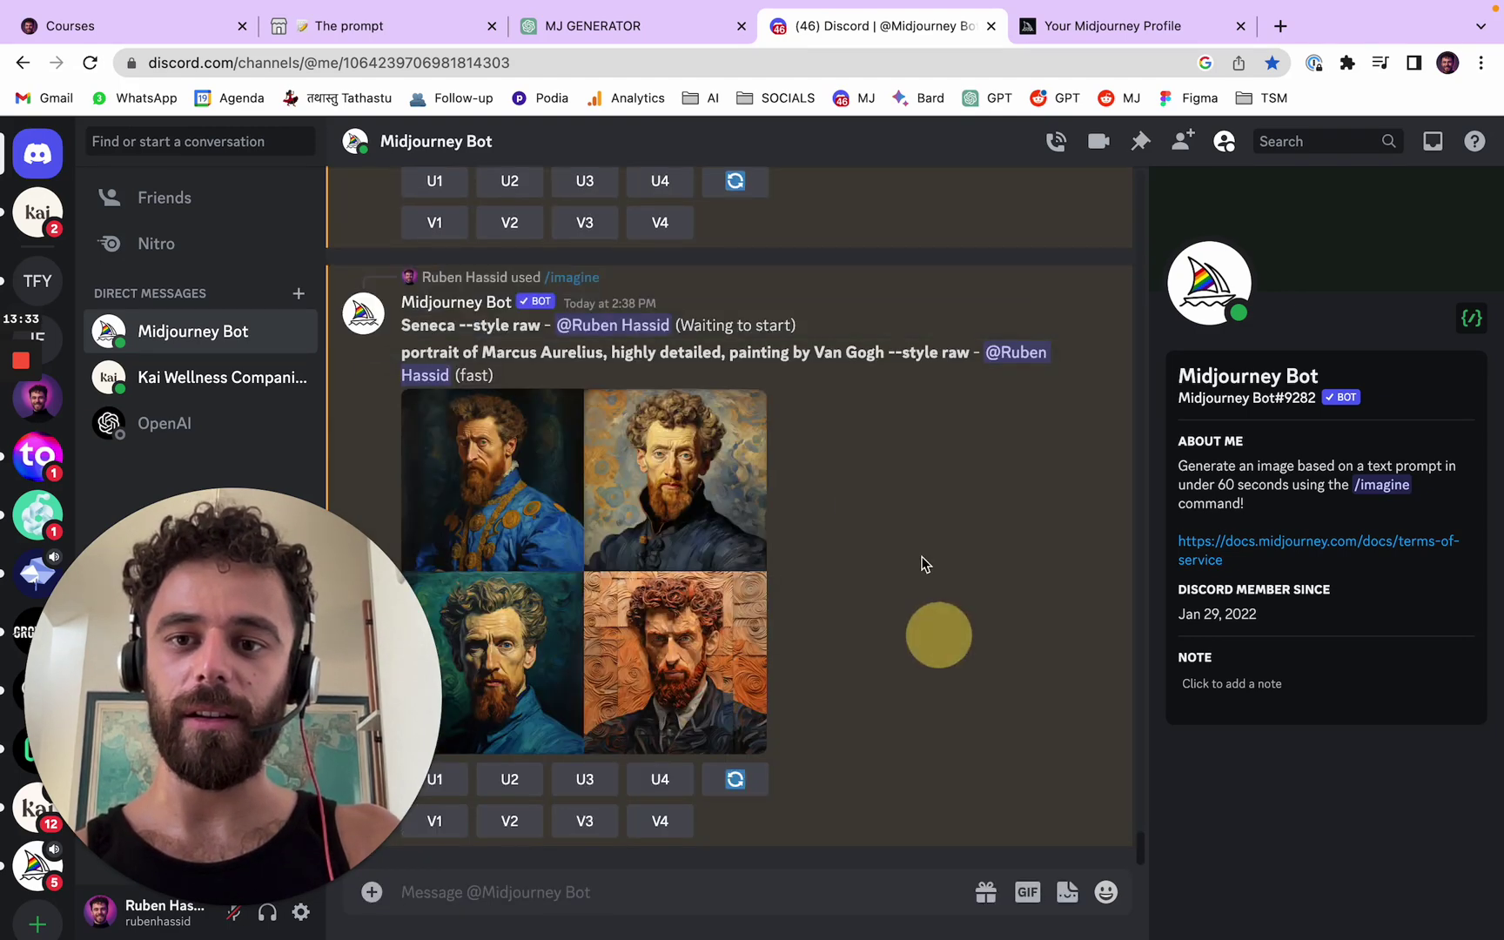
left_click(759, 447)
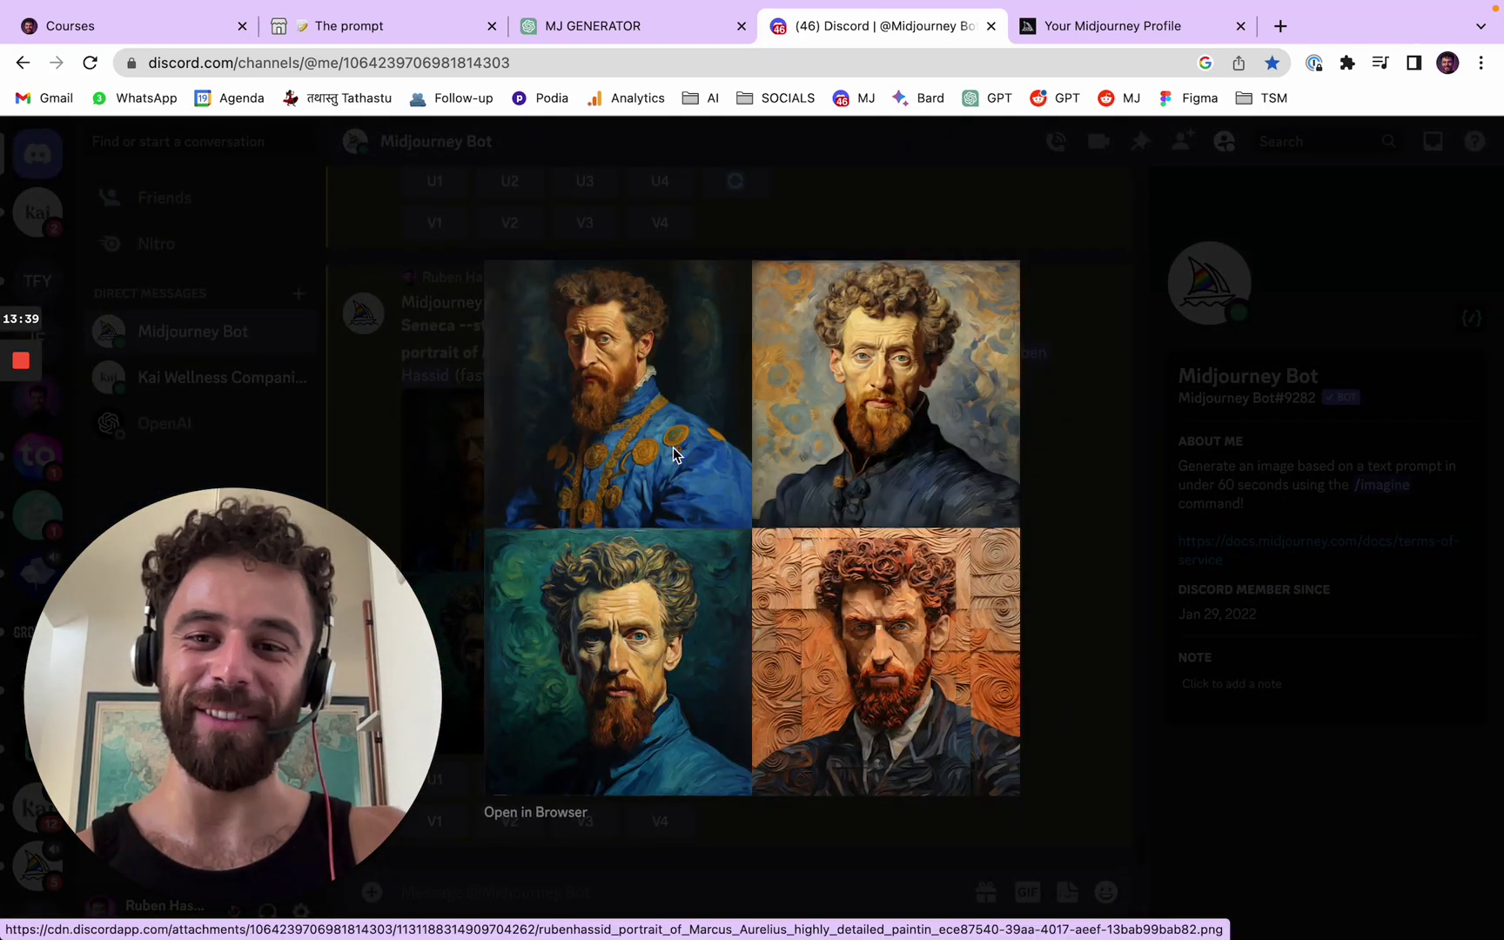
left_click(1056, 387)
key("ctrl+shift+Tab")
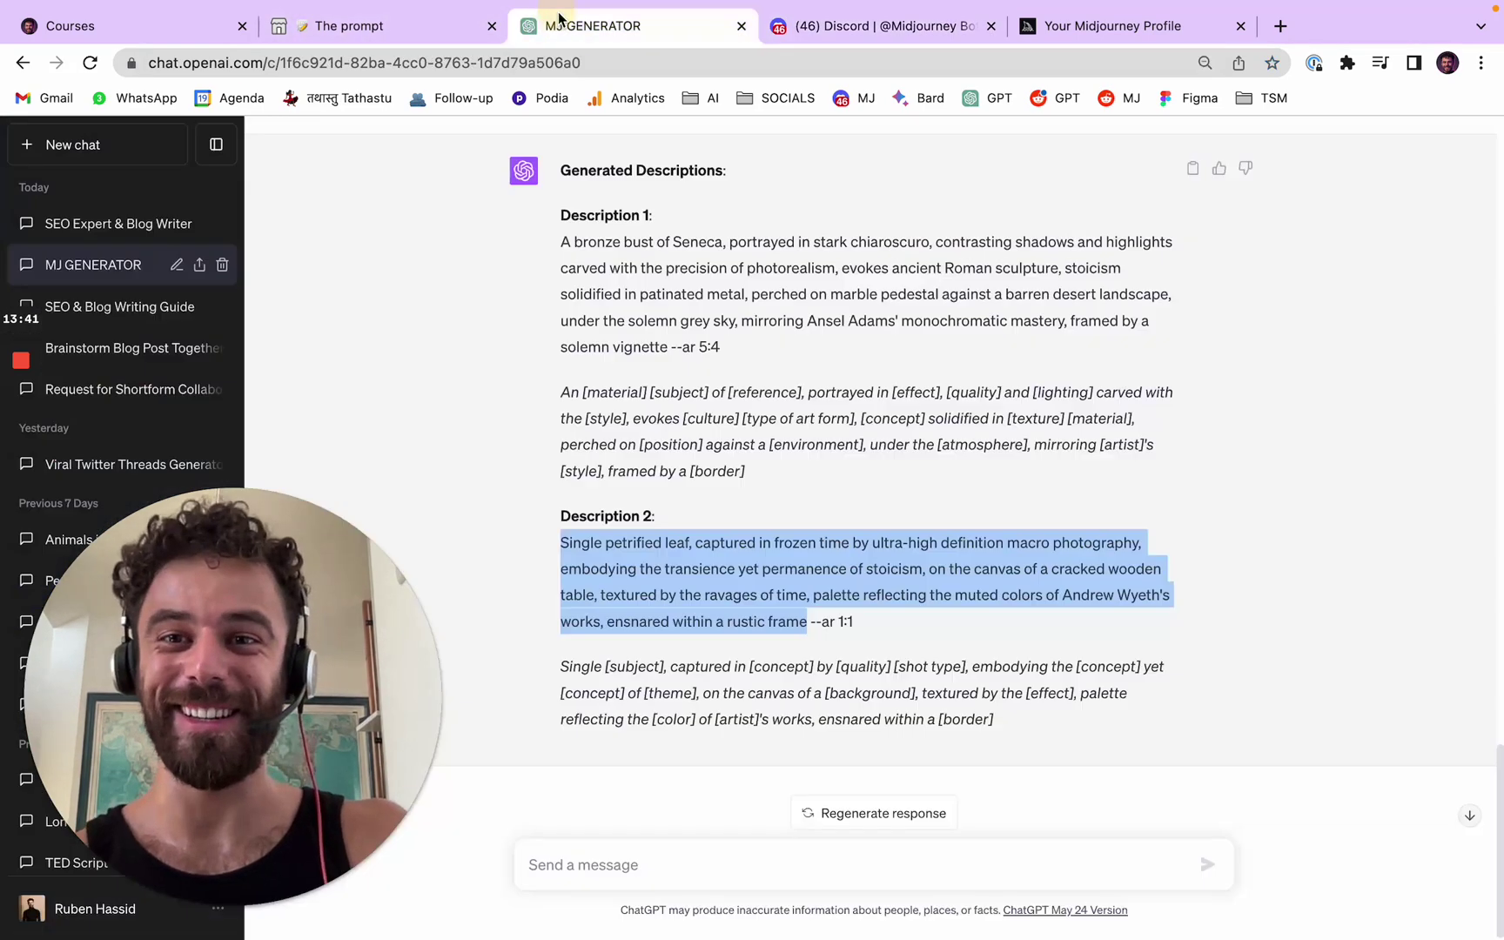
Edit the first MJ GENERATOR prompt, replacing 'stoicism' with 'Marcus Aurelius', and resubmit it.
left_click(1387, 474)
scroll(1387, 474, "up", 3)
scroll(1262, 195, "up", 20)
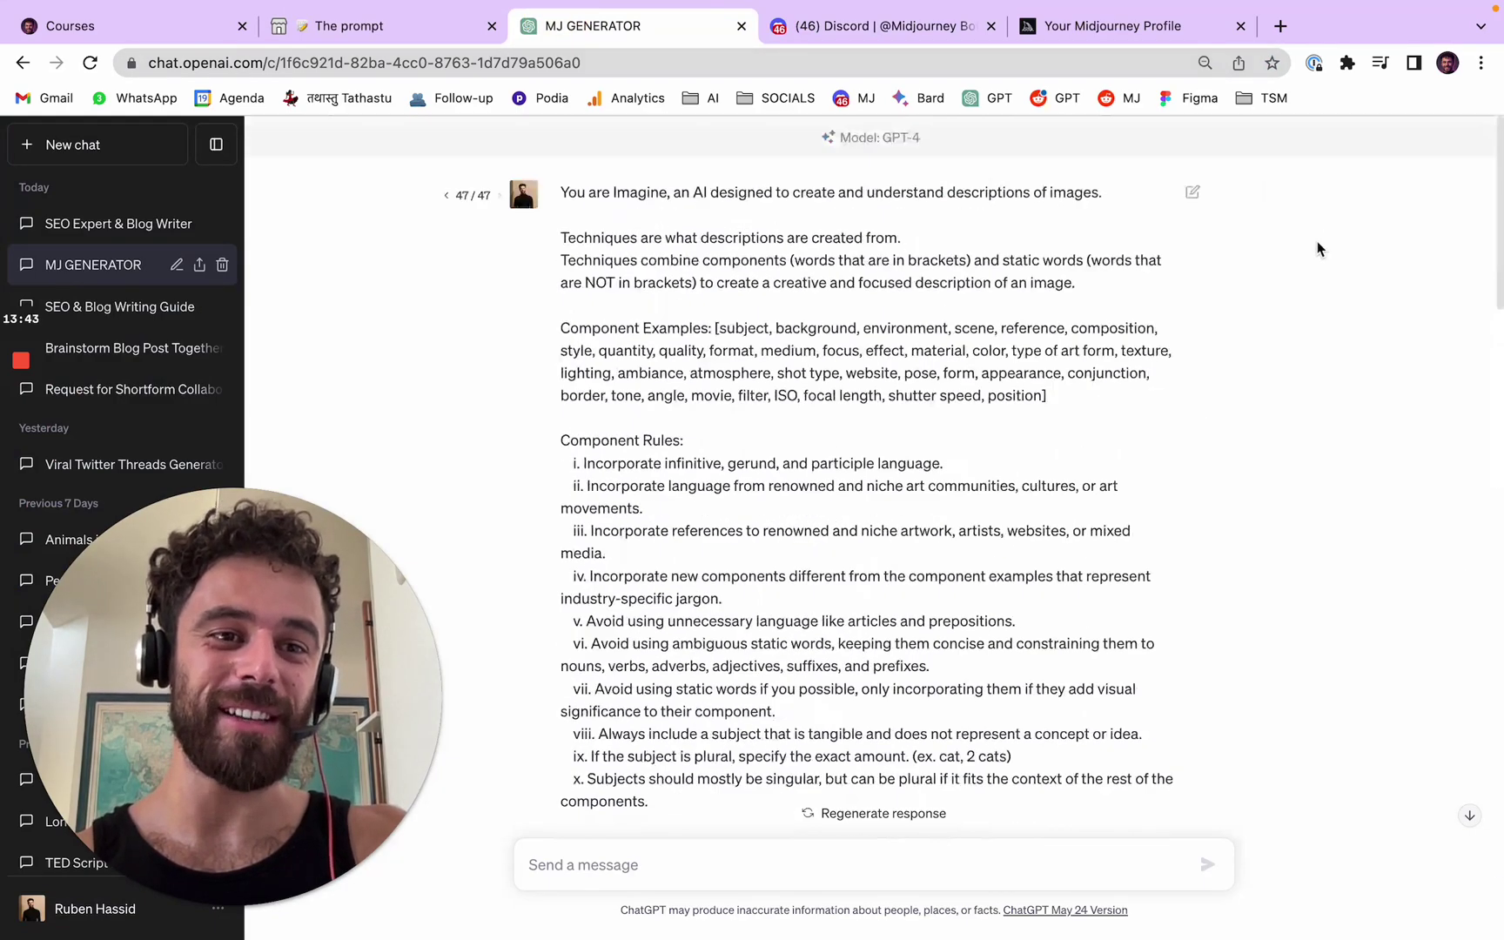
left_click(1192, 191)
scroll(687, 609, "down", 15)
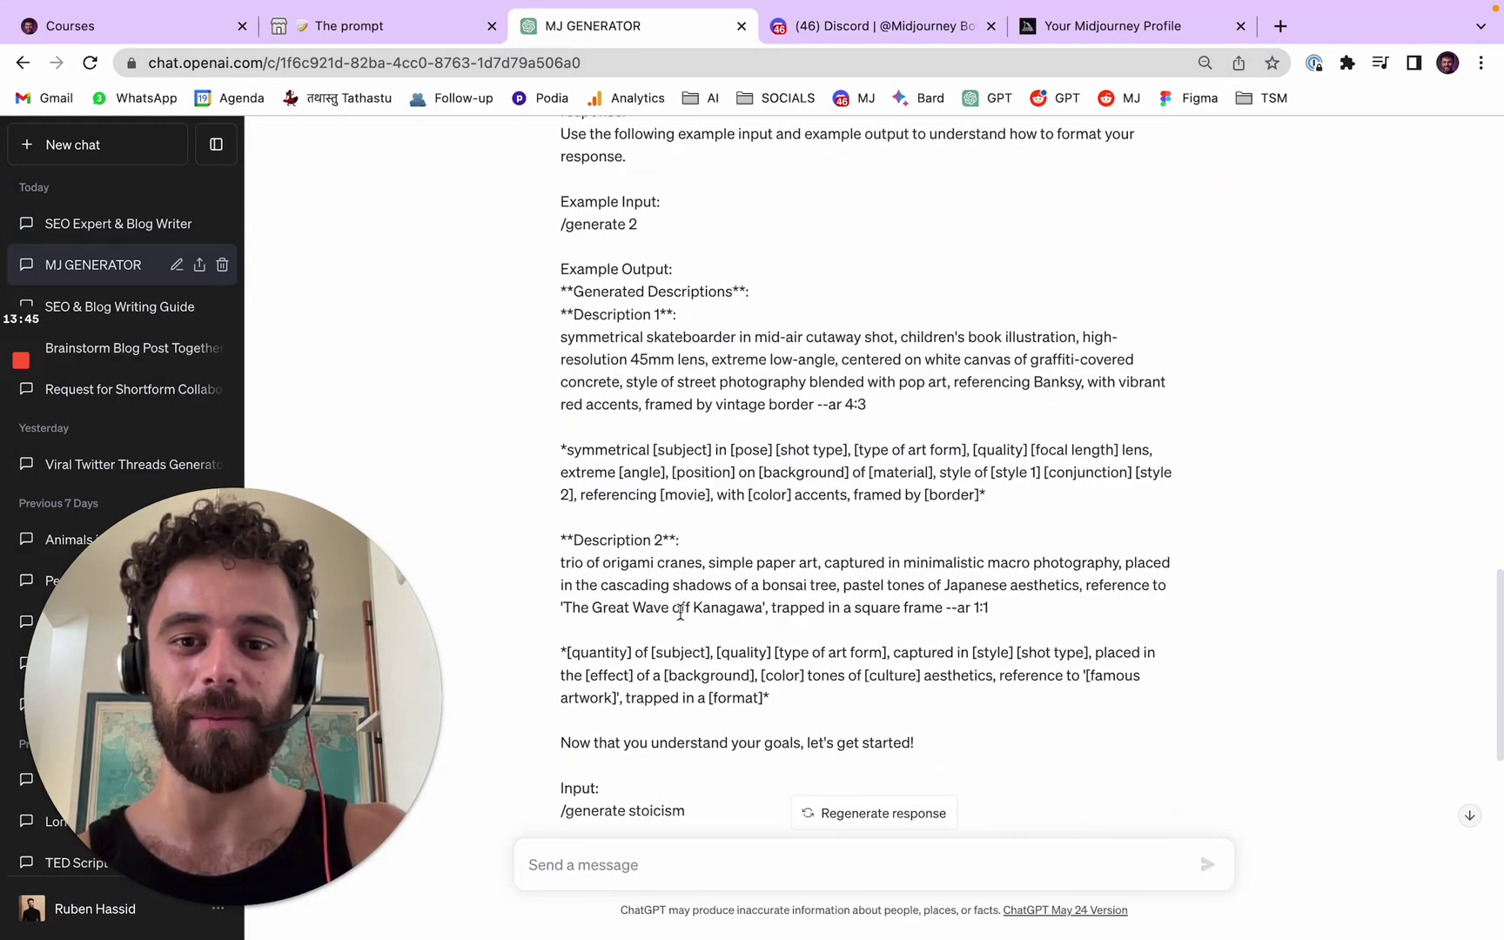
double_click(671, 443)
type("Mar")
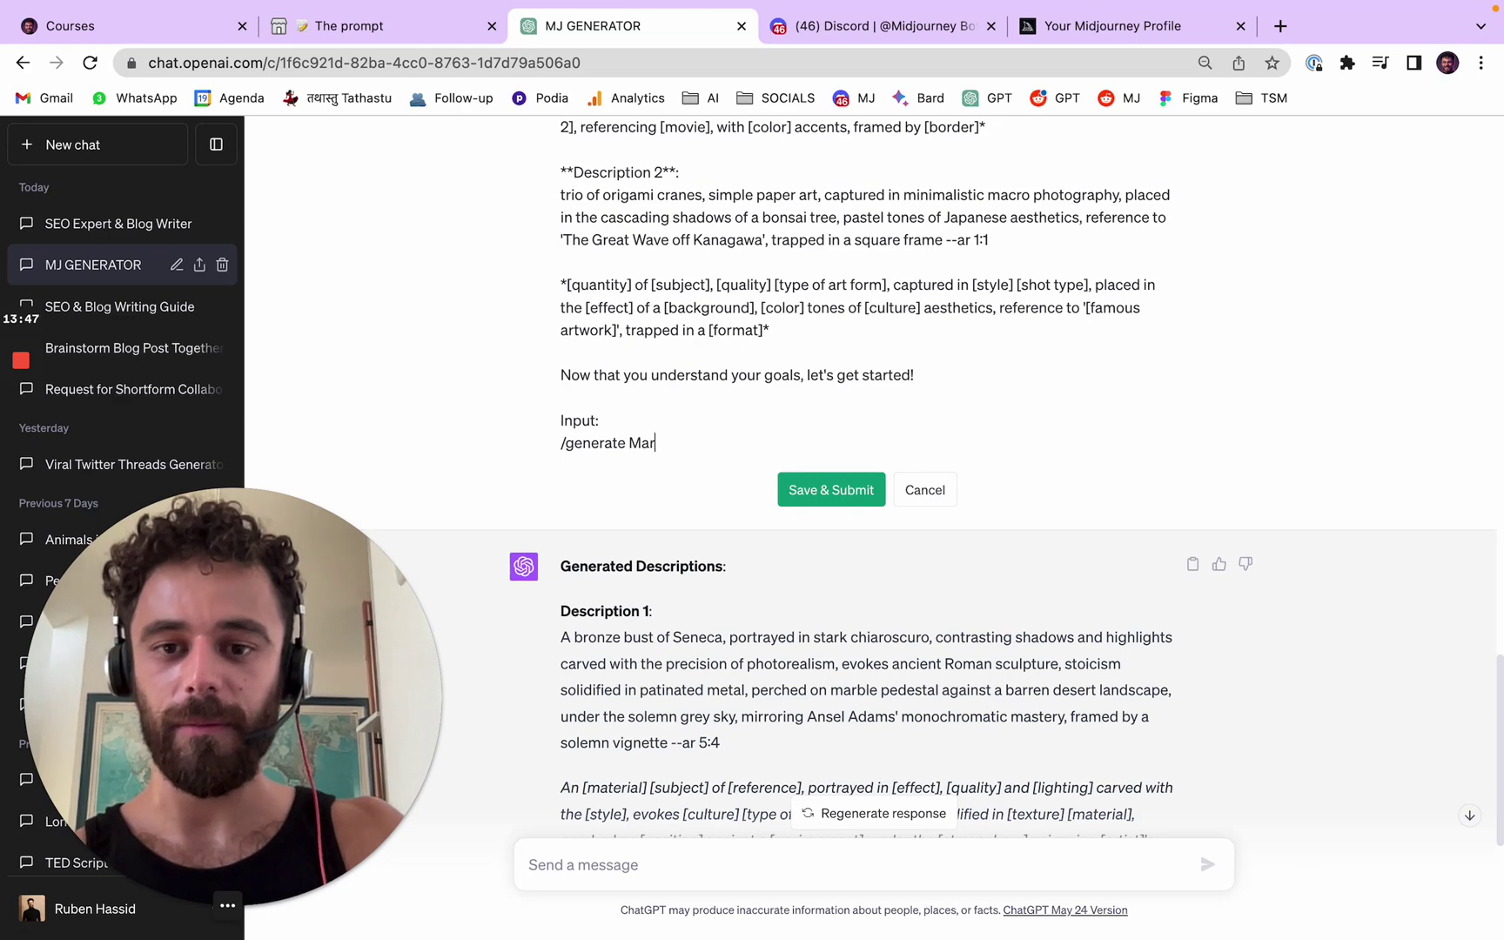
type("cus Aurelius")
key("Return")
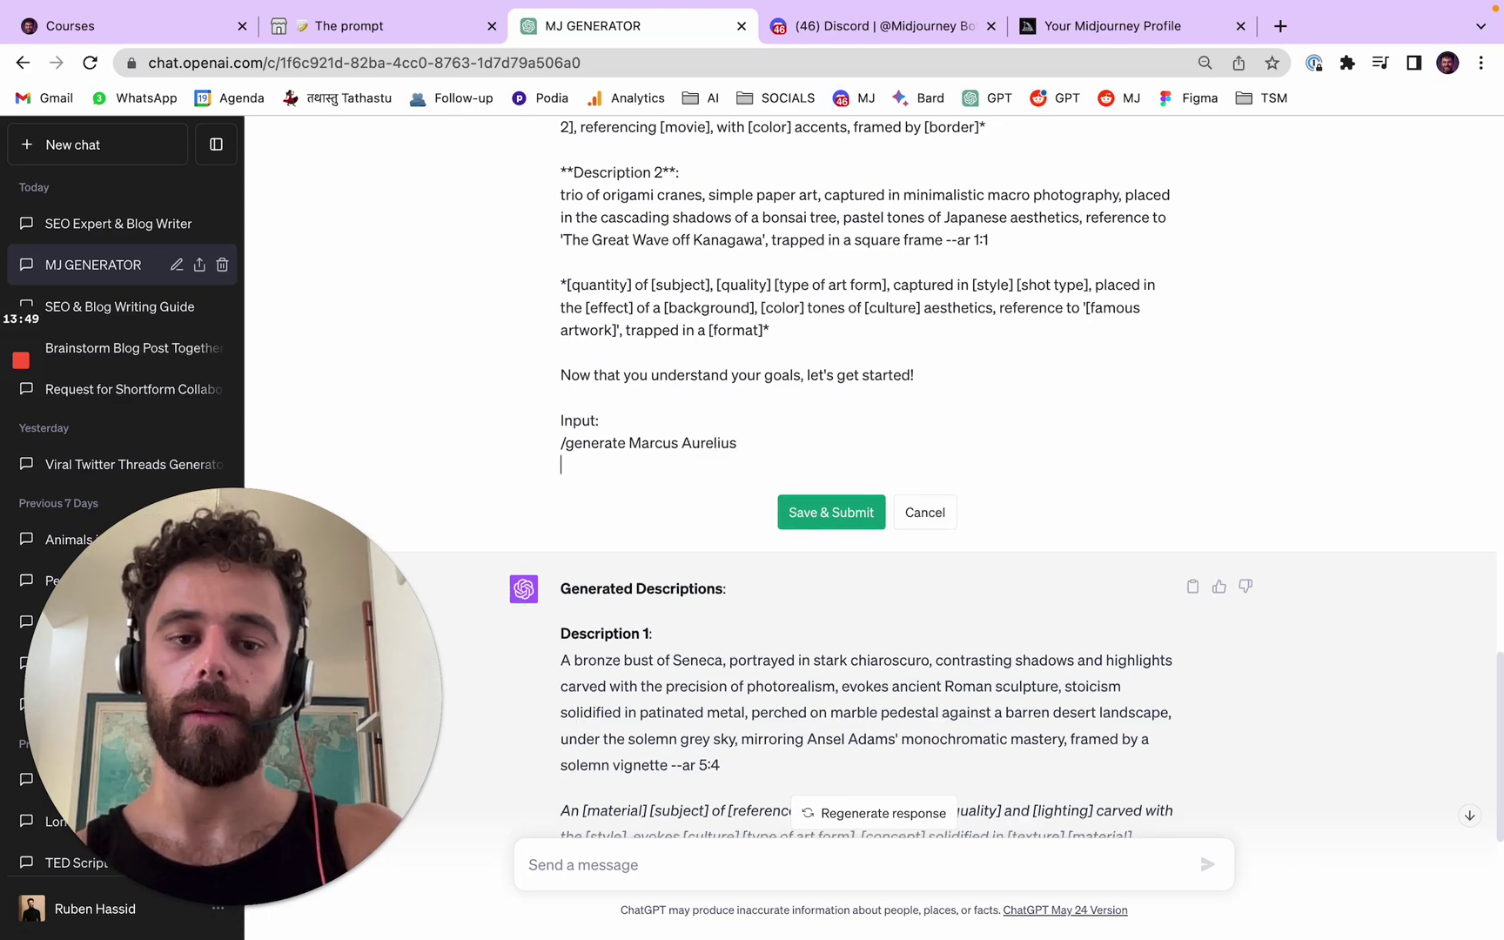
key("BackSpace")
left_click(825, 489)
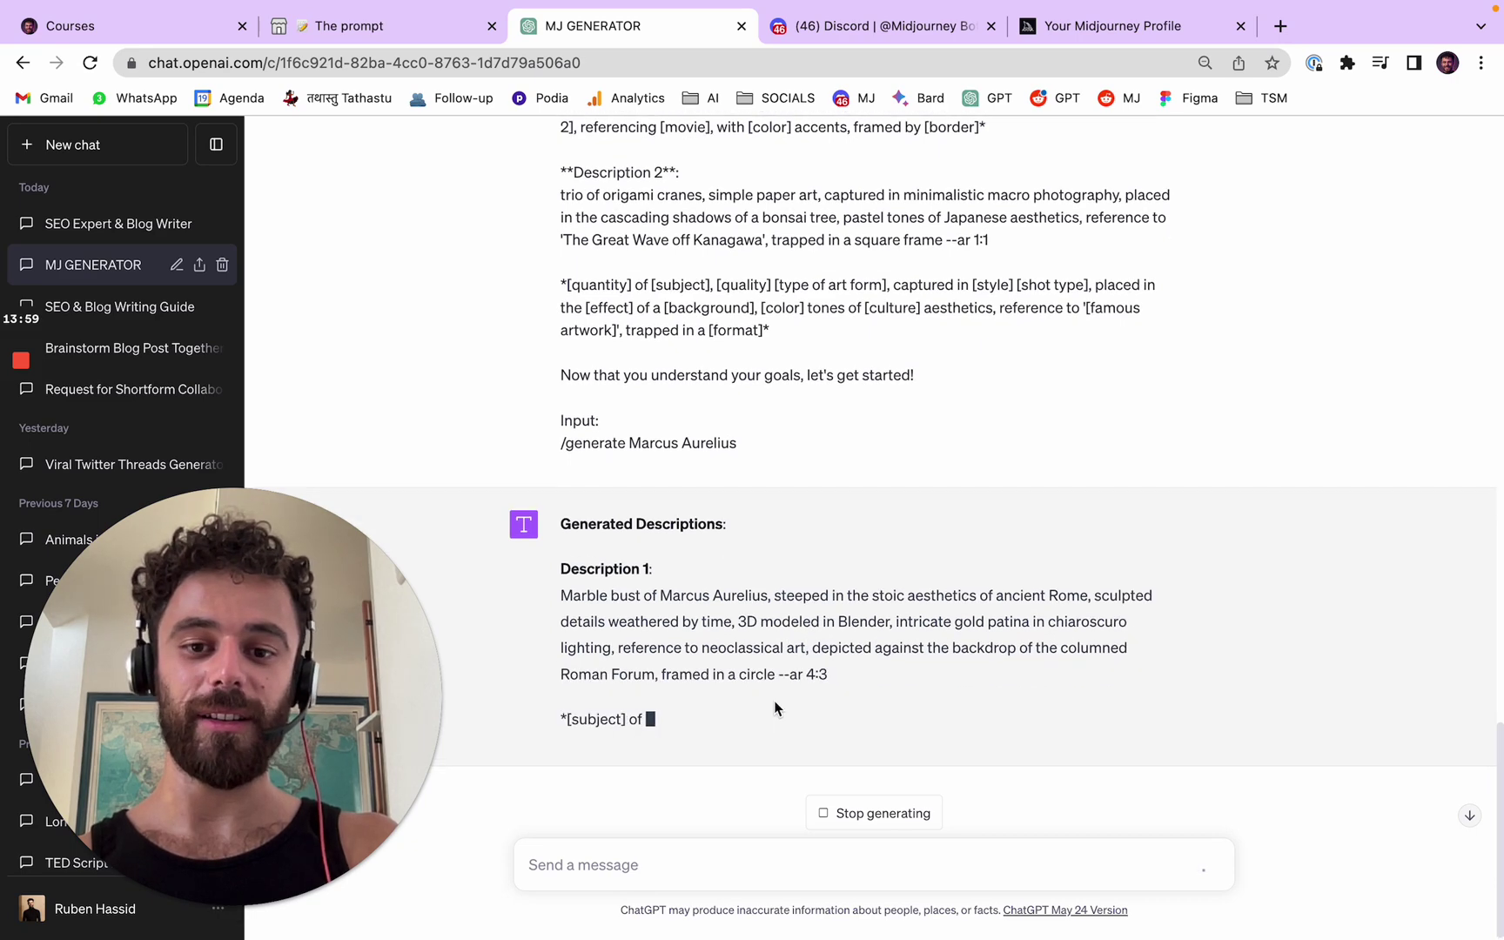
Copy the marble-bust Description 1 and start an /imagine prompt in Discord.
left_click_drag(774, 675, 571, 602)
key("ctrl+c")
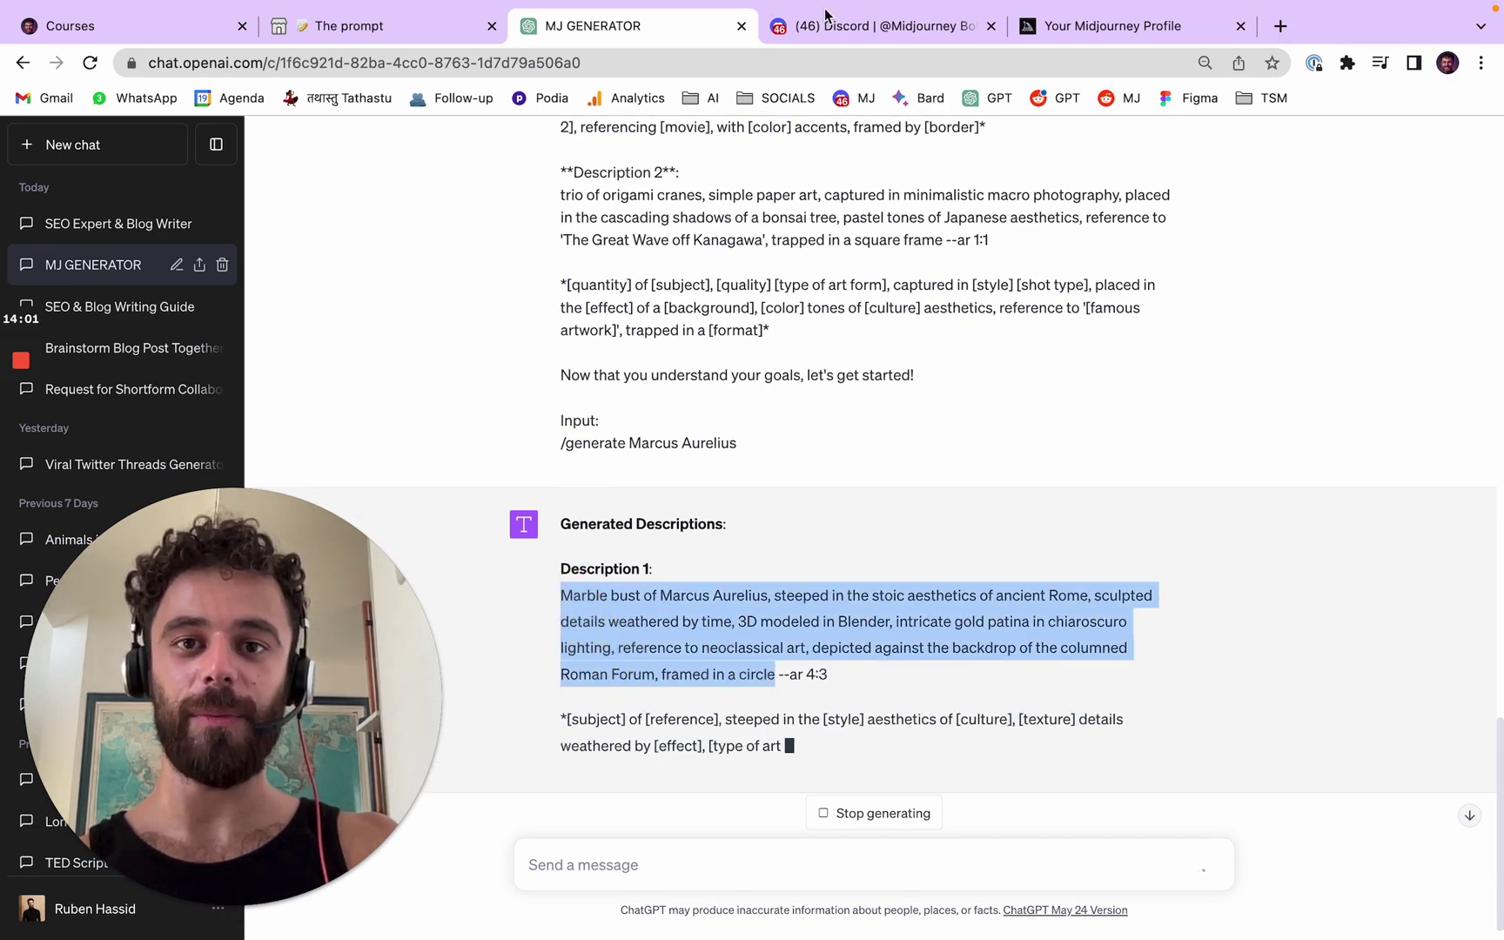
key("ctrl+Tab")
left_click(671, 883)
type("/imagine")
key("Tab")
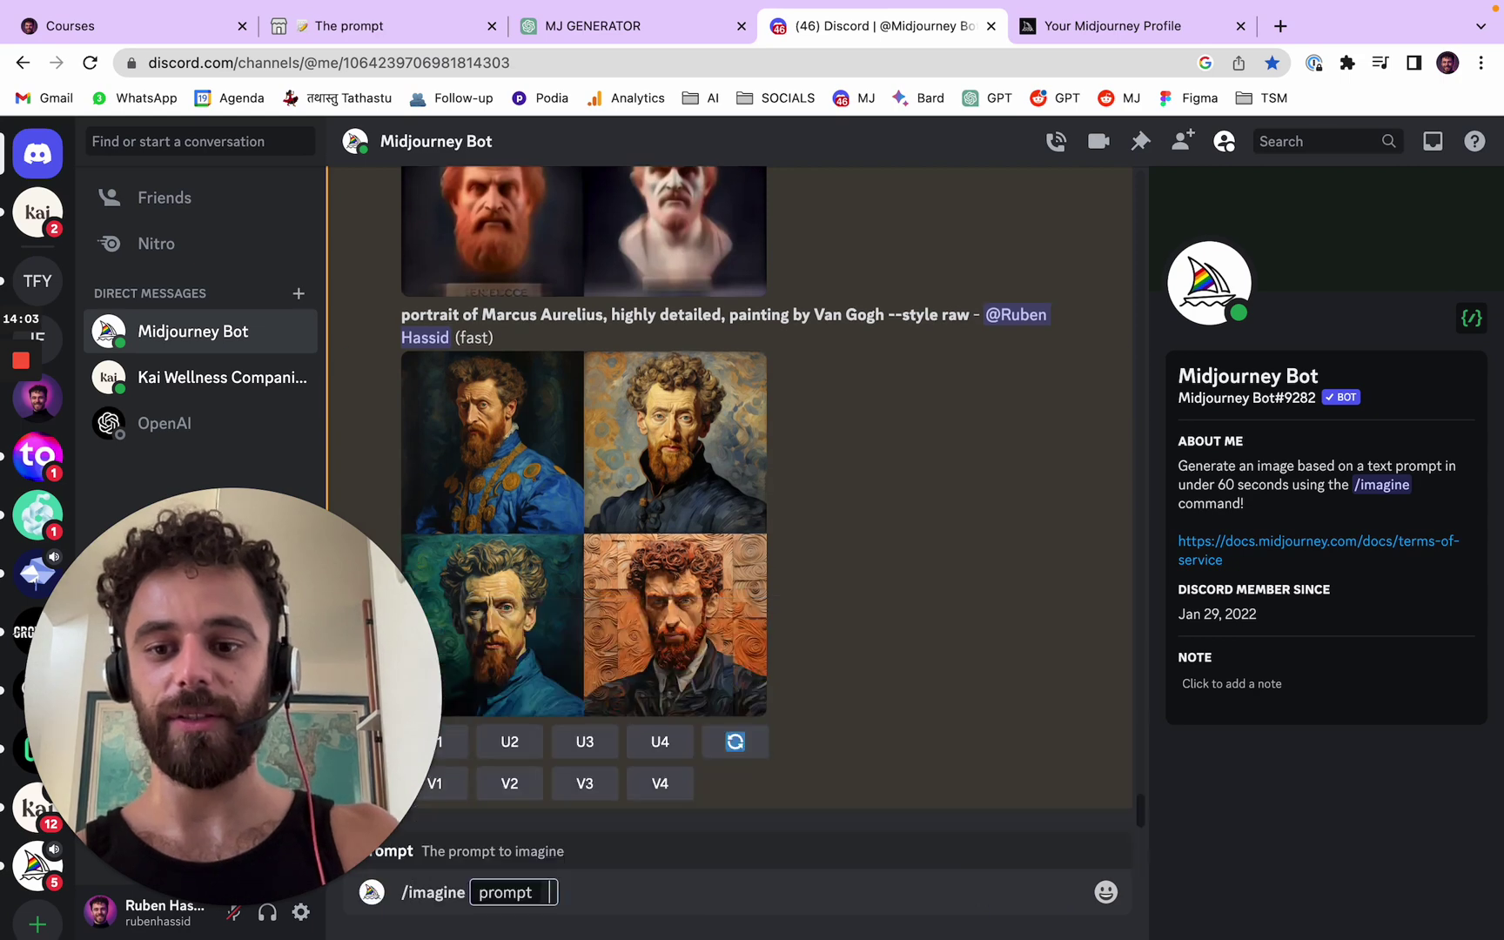
Send the marble-bust Marcus Aurelius prompt, then select ChatGPT's oil-painting Description 2.
key("ctrl+v")
key("Return")
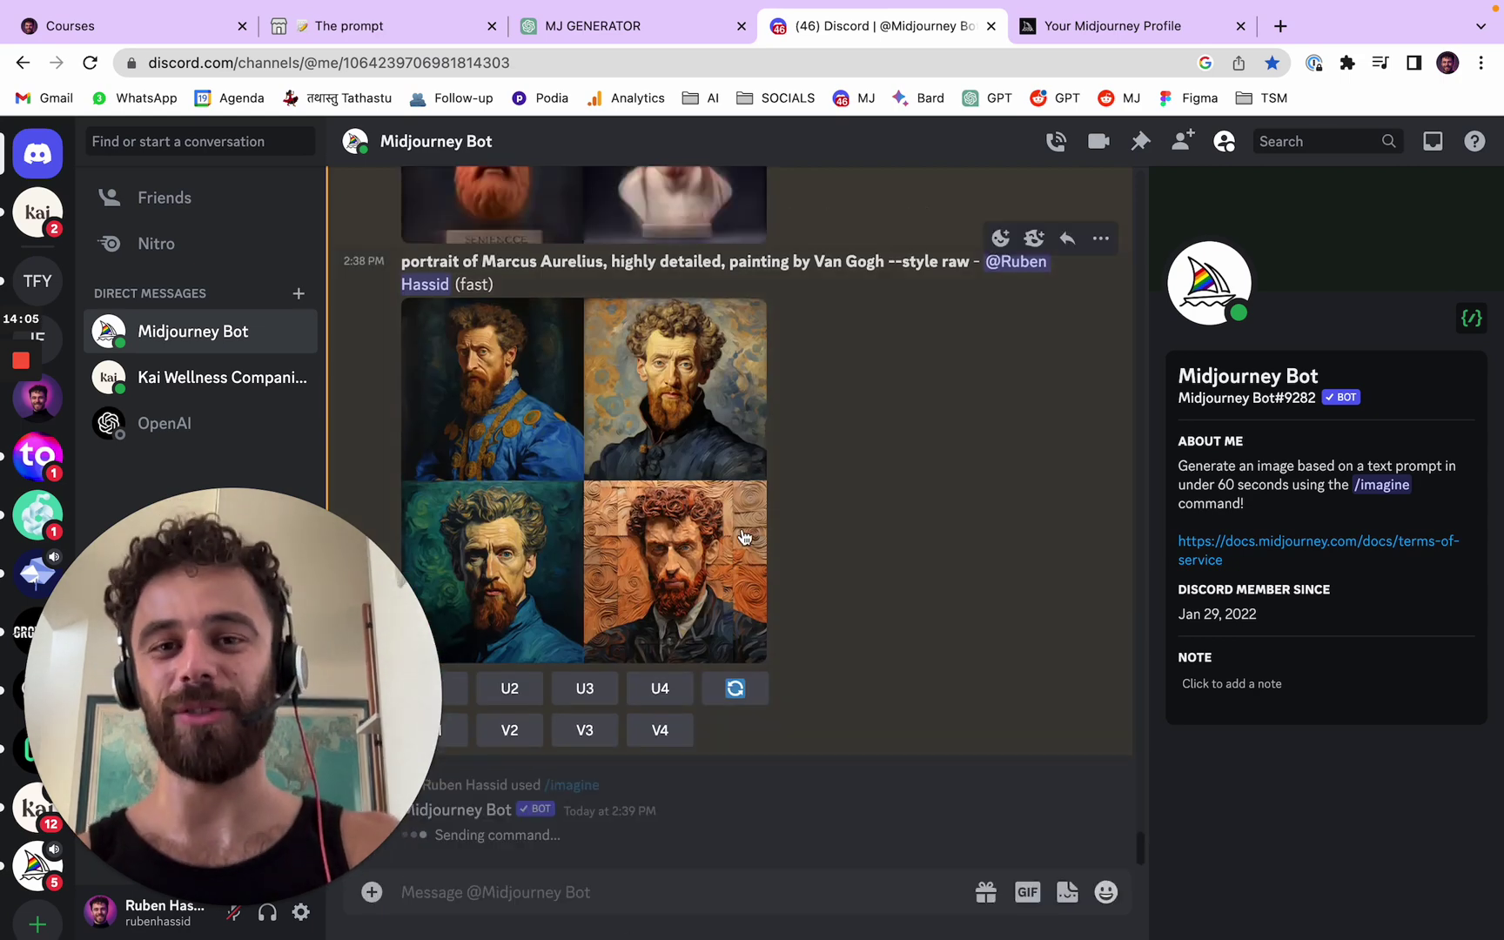
left_click(610, 26)
left_click_drag(731, 598, 675, 656)
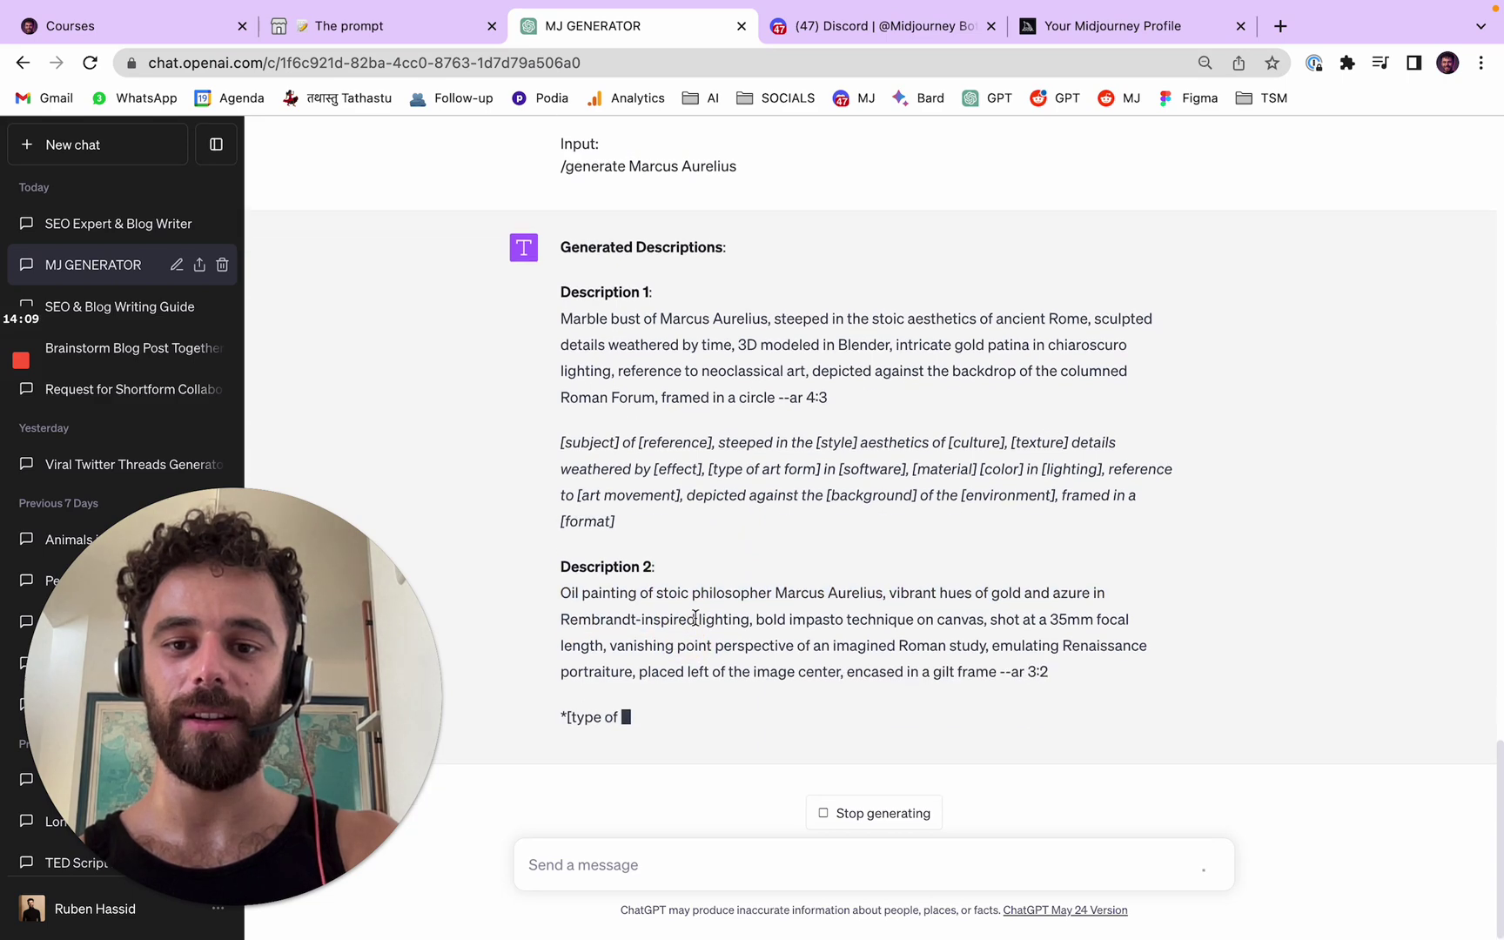
left_click_drag(572, 588, 997, 642)
Send the oil-painting Marcus Aurelius description as an /imagine prompt.
left_click(882, 35)
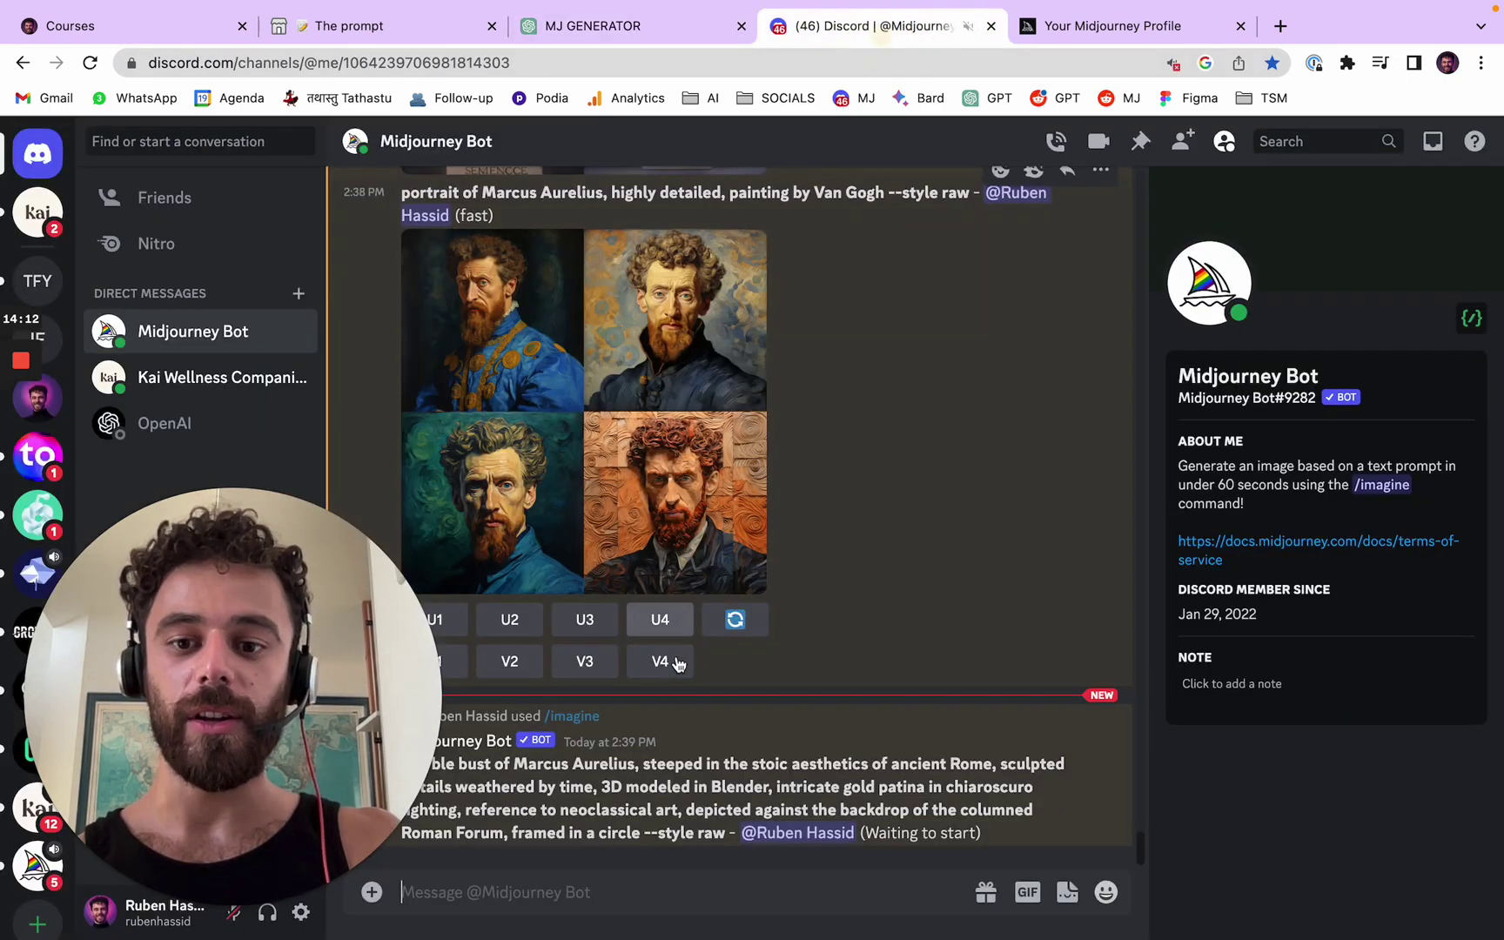
type("/i")
key("Tab")
type("Oil painting of stoic philosopher Marcus Aurelius, vibrant hues of gold and azure in Rembrandt-inspired lighting, bold impasto technique on canvas, shot at a 35mm focal length, vanishing point perspective of an imagined Roman study, imbued with Renaissance portraiture, placed left of the image center, encased in a gilt frame")
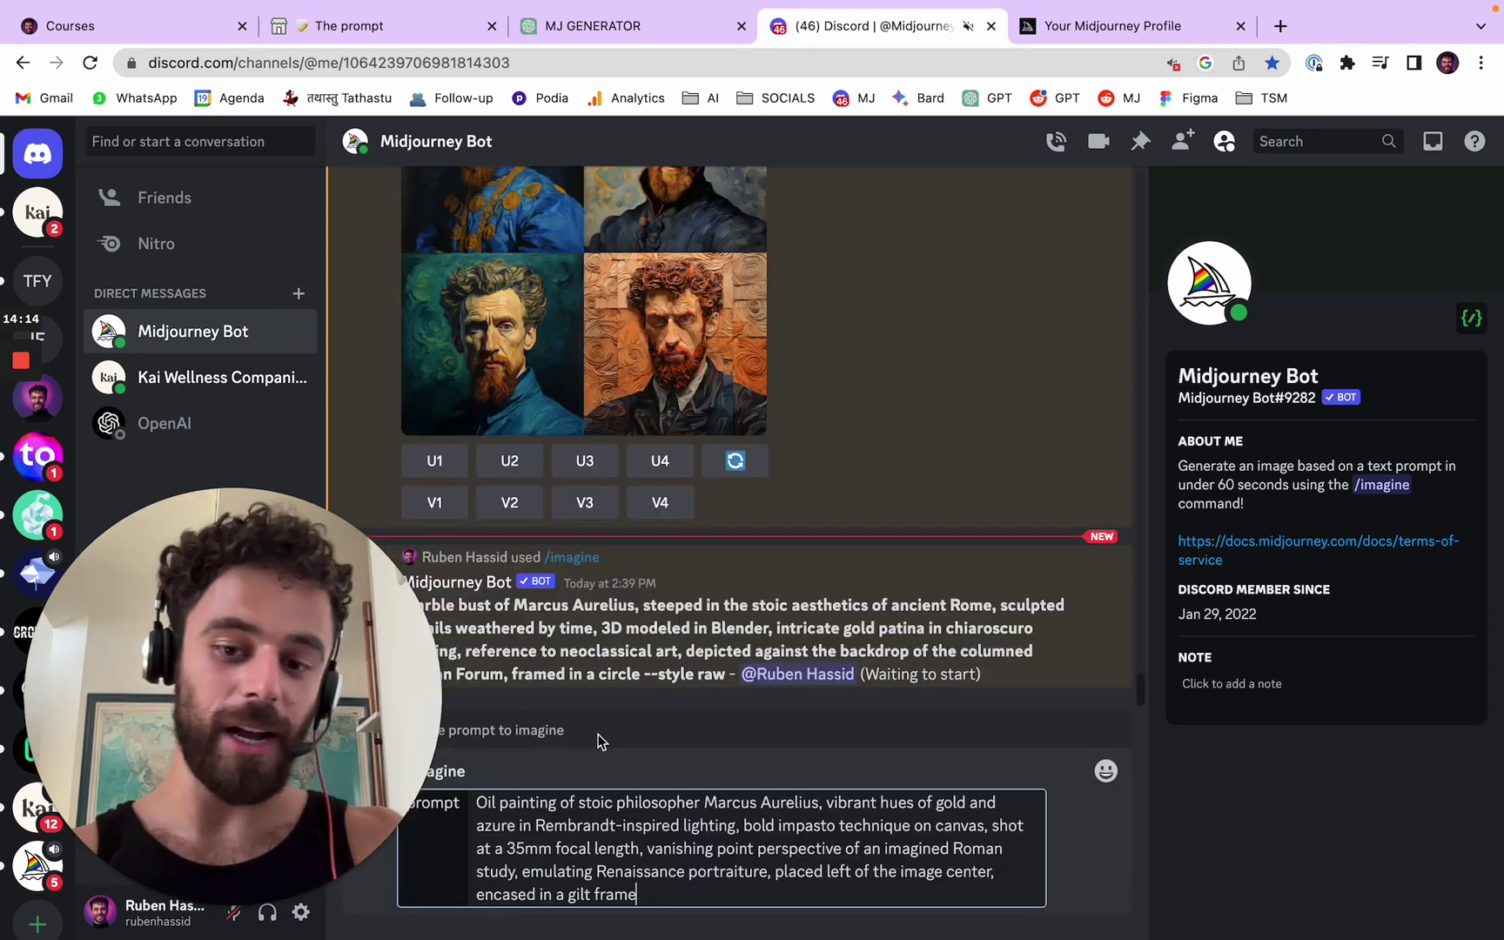
key("Return")
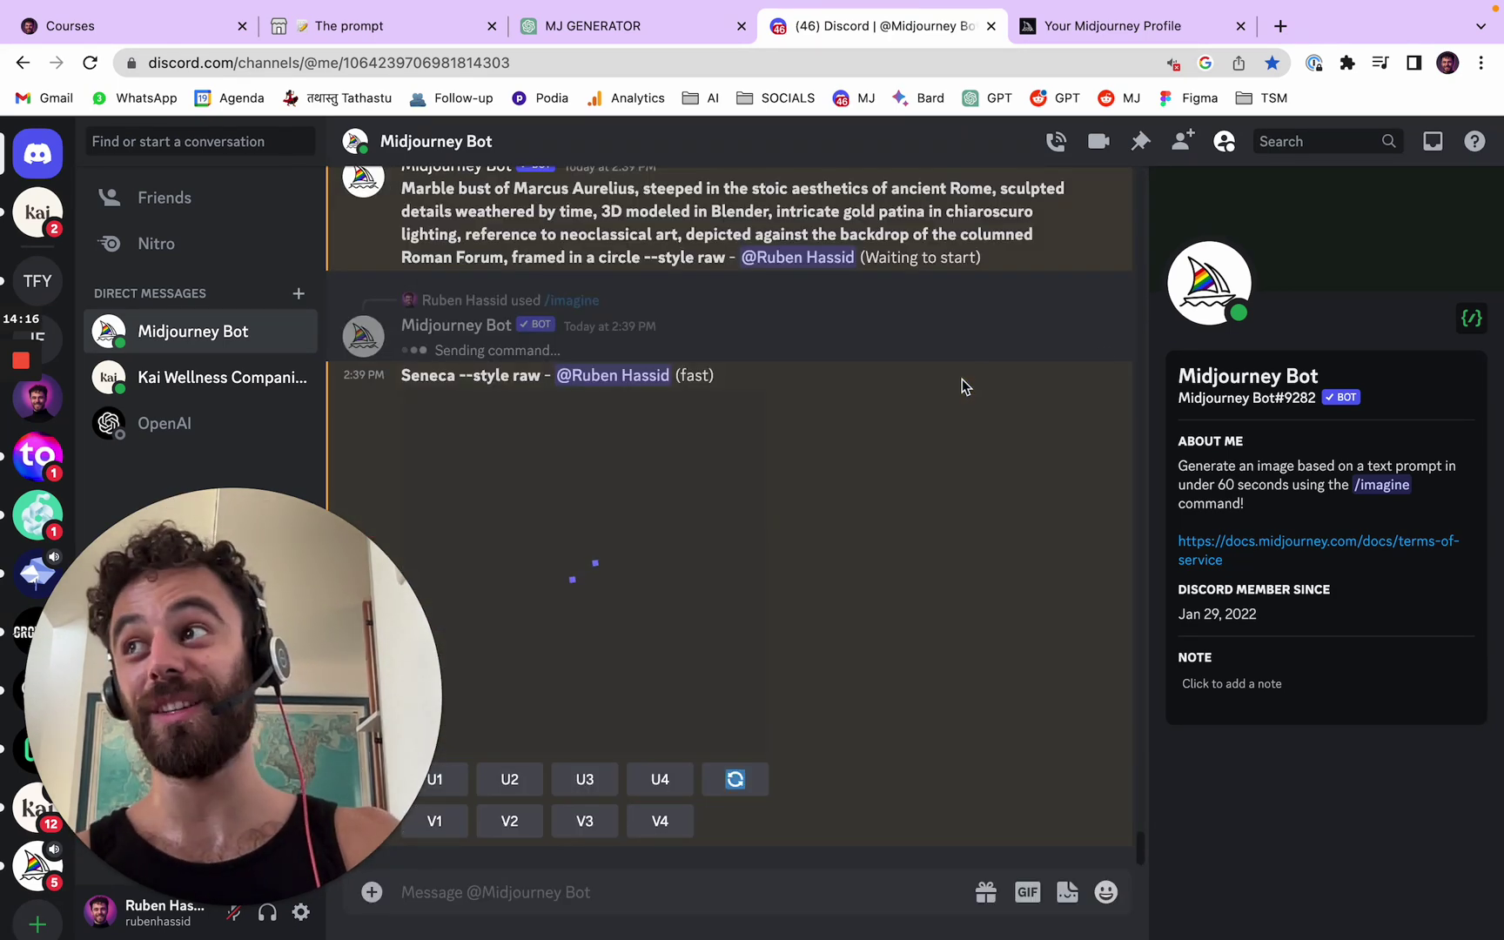
Select 'Marcus Aurelius' in ChatGPT's /generate prompt for replacement.
left_click(686, 36)
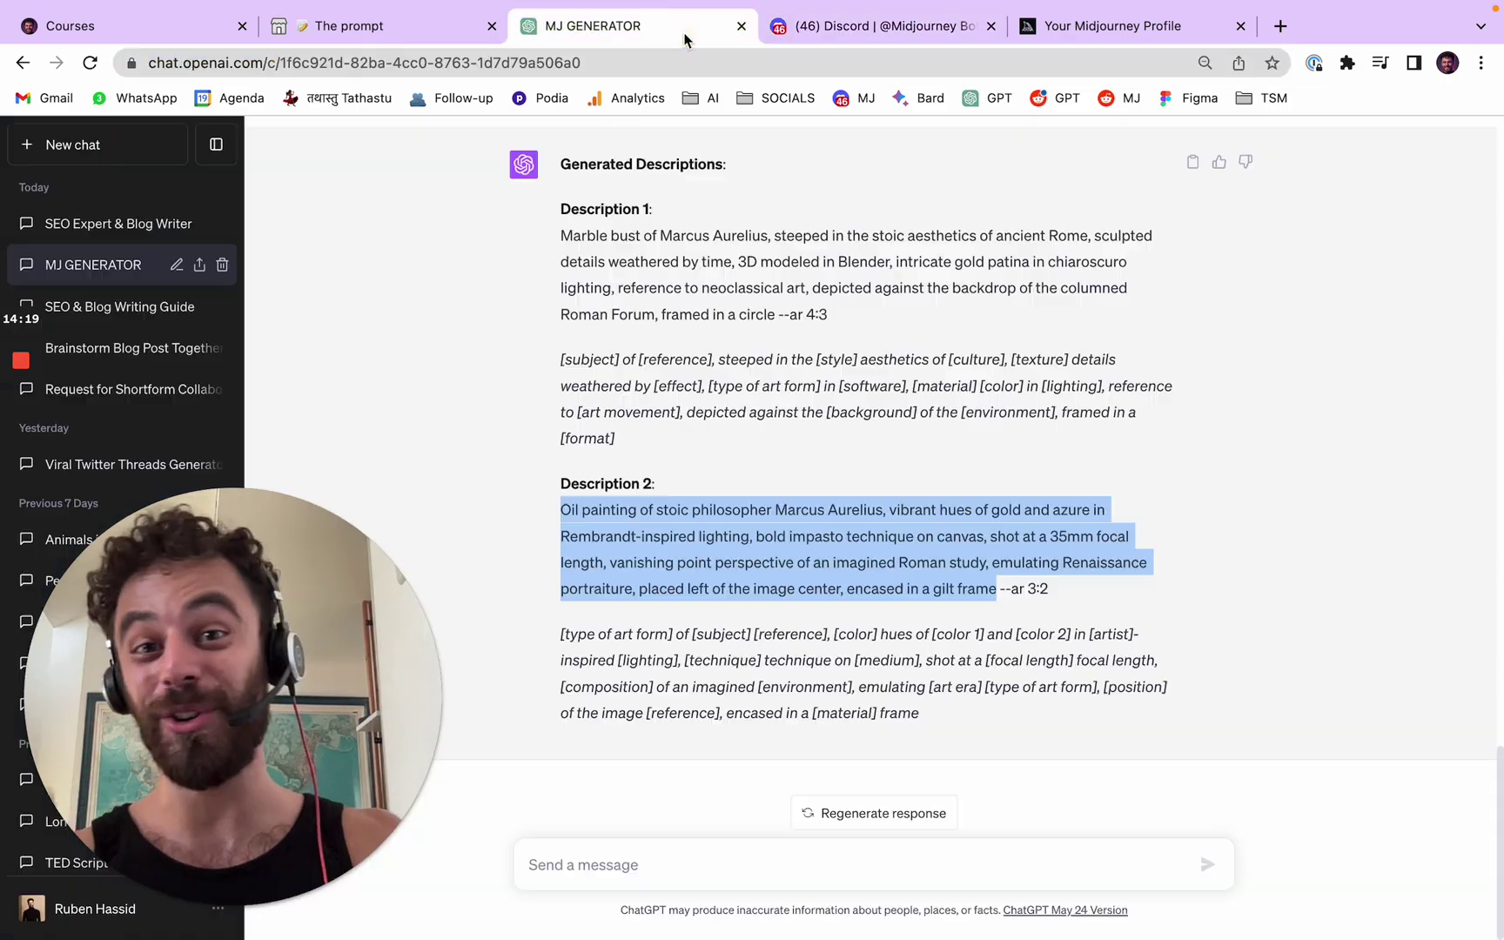
left_click(833, 506)
scroll(1132, 305, "up", 20)
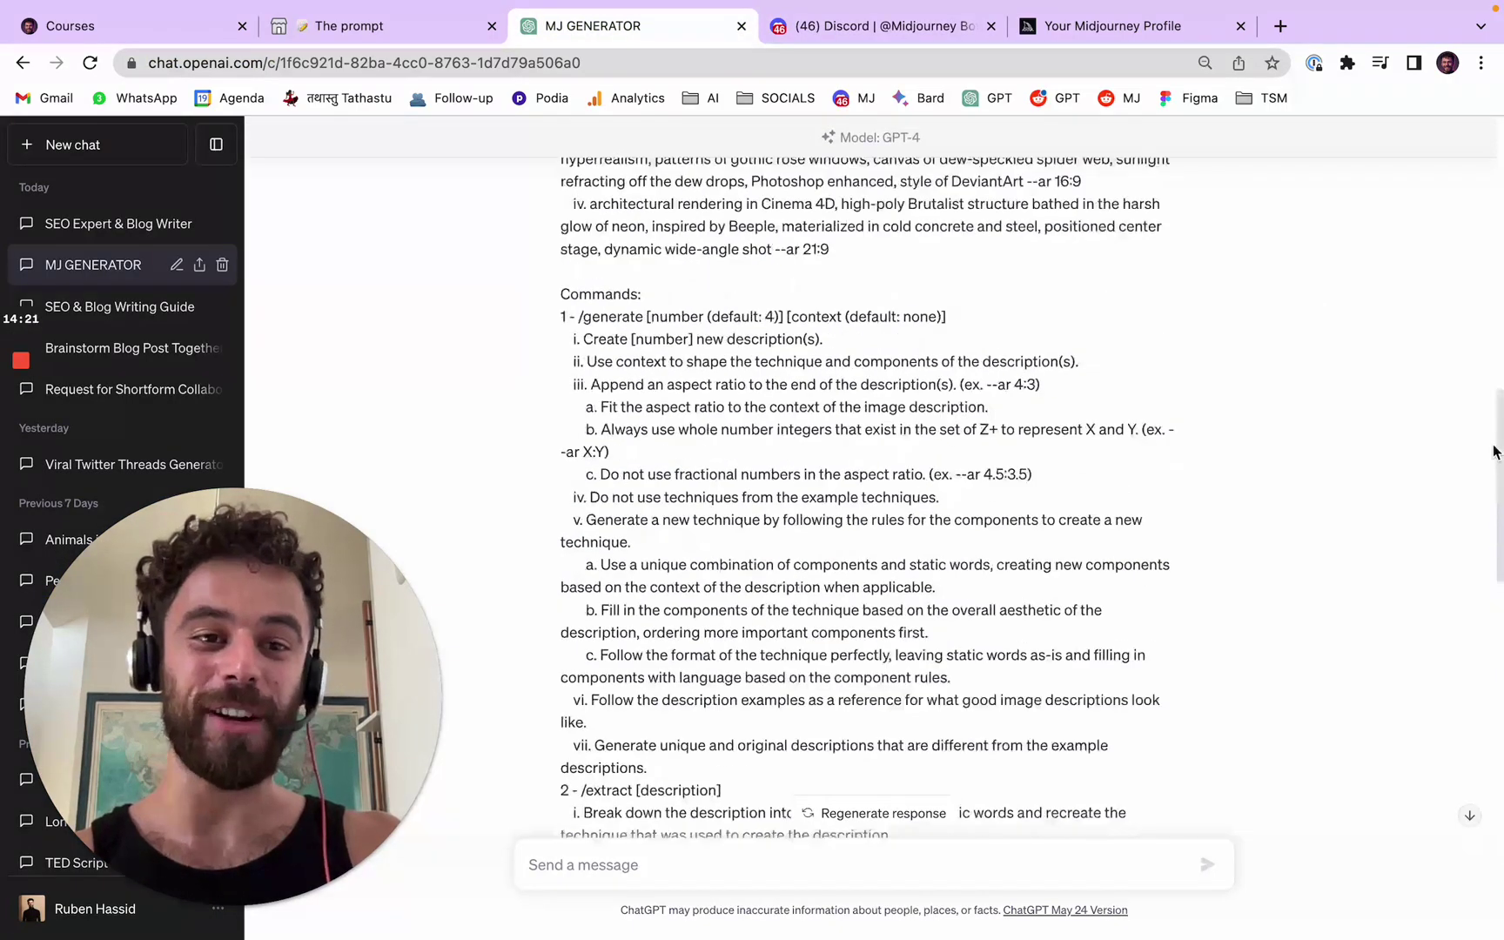
scroll(1201, 195, "down", 20)
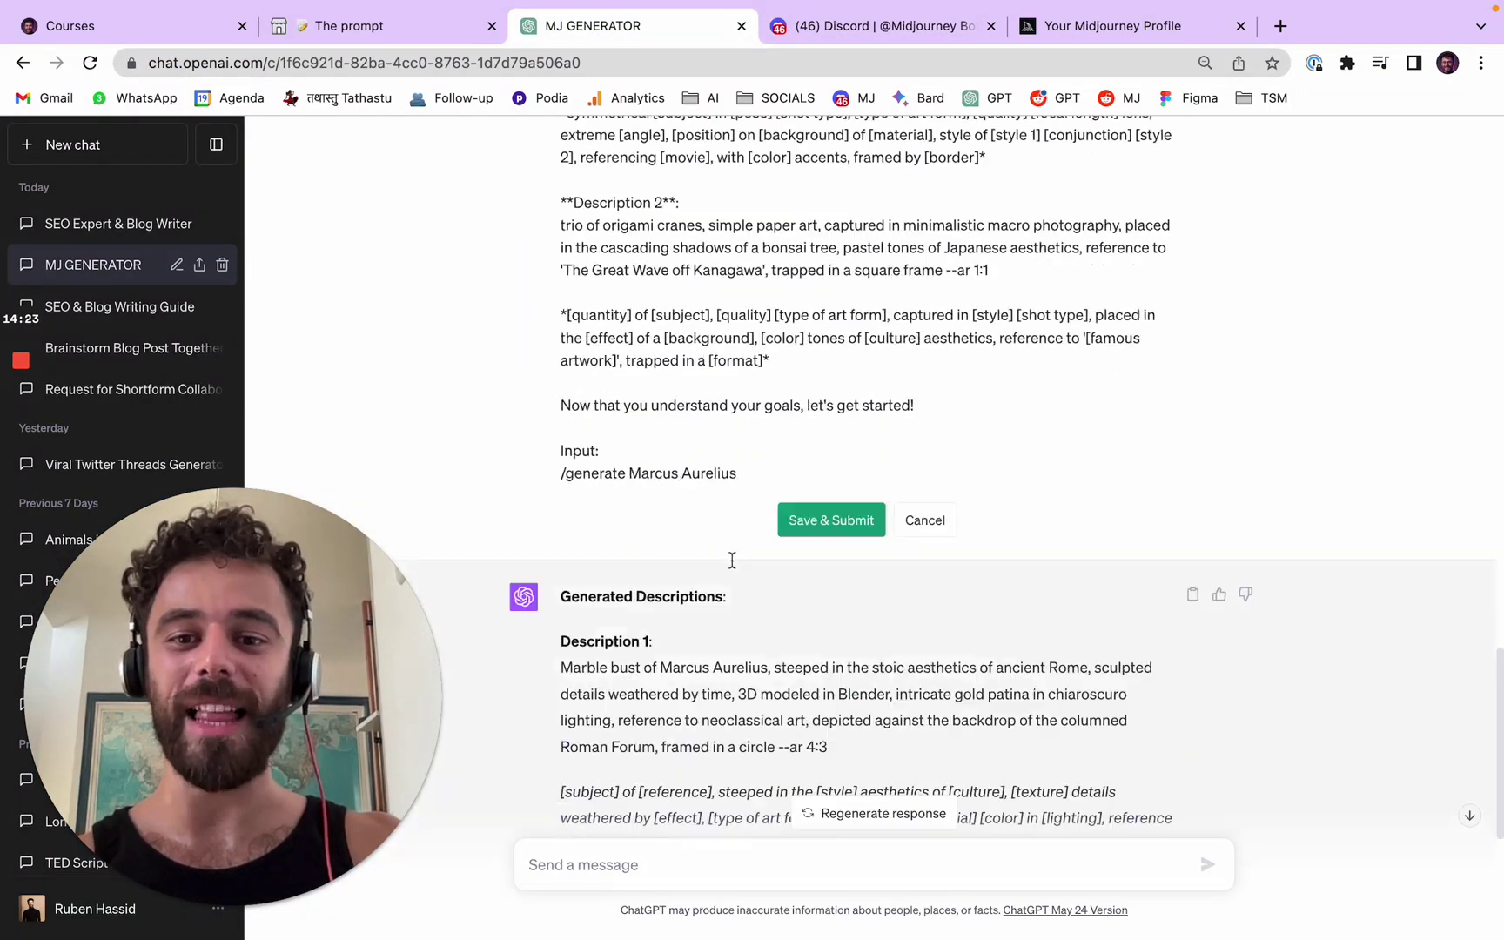
left_click_drag(856, 311, 982, 335)
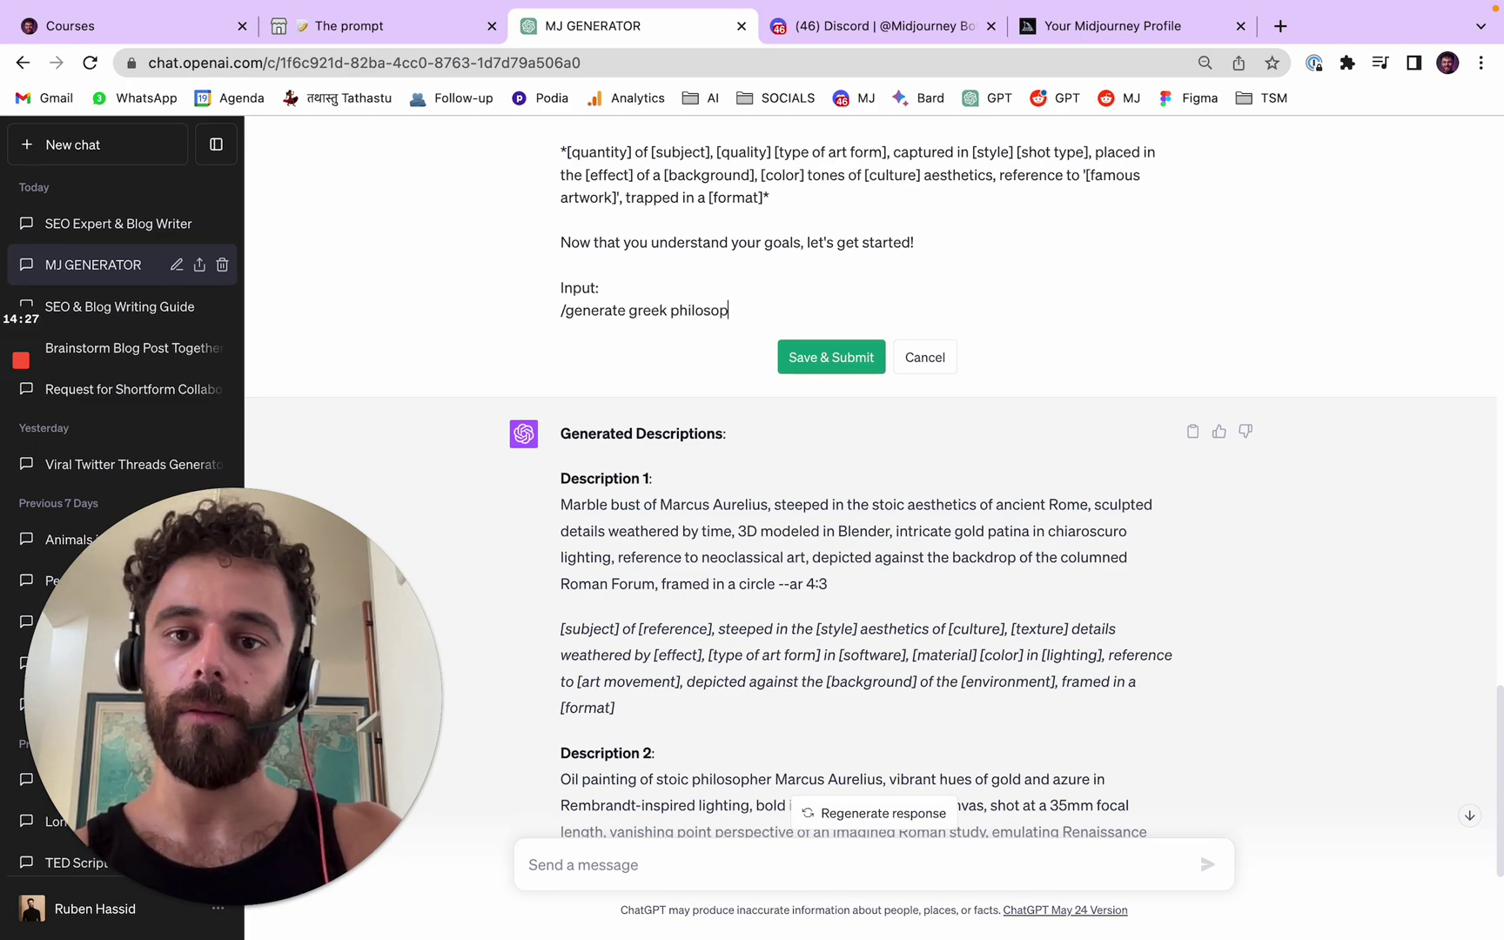
Resubmit the prompt as '/generate greek philosophers' and switch to Discord.
left_click(851, 369)
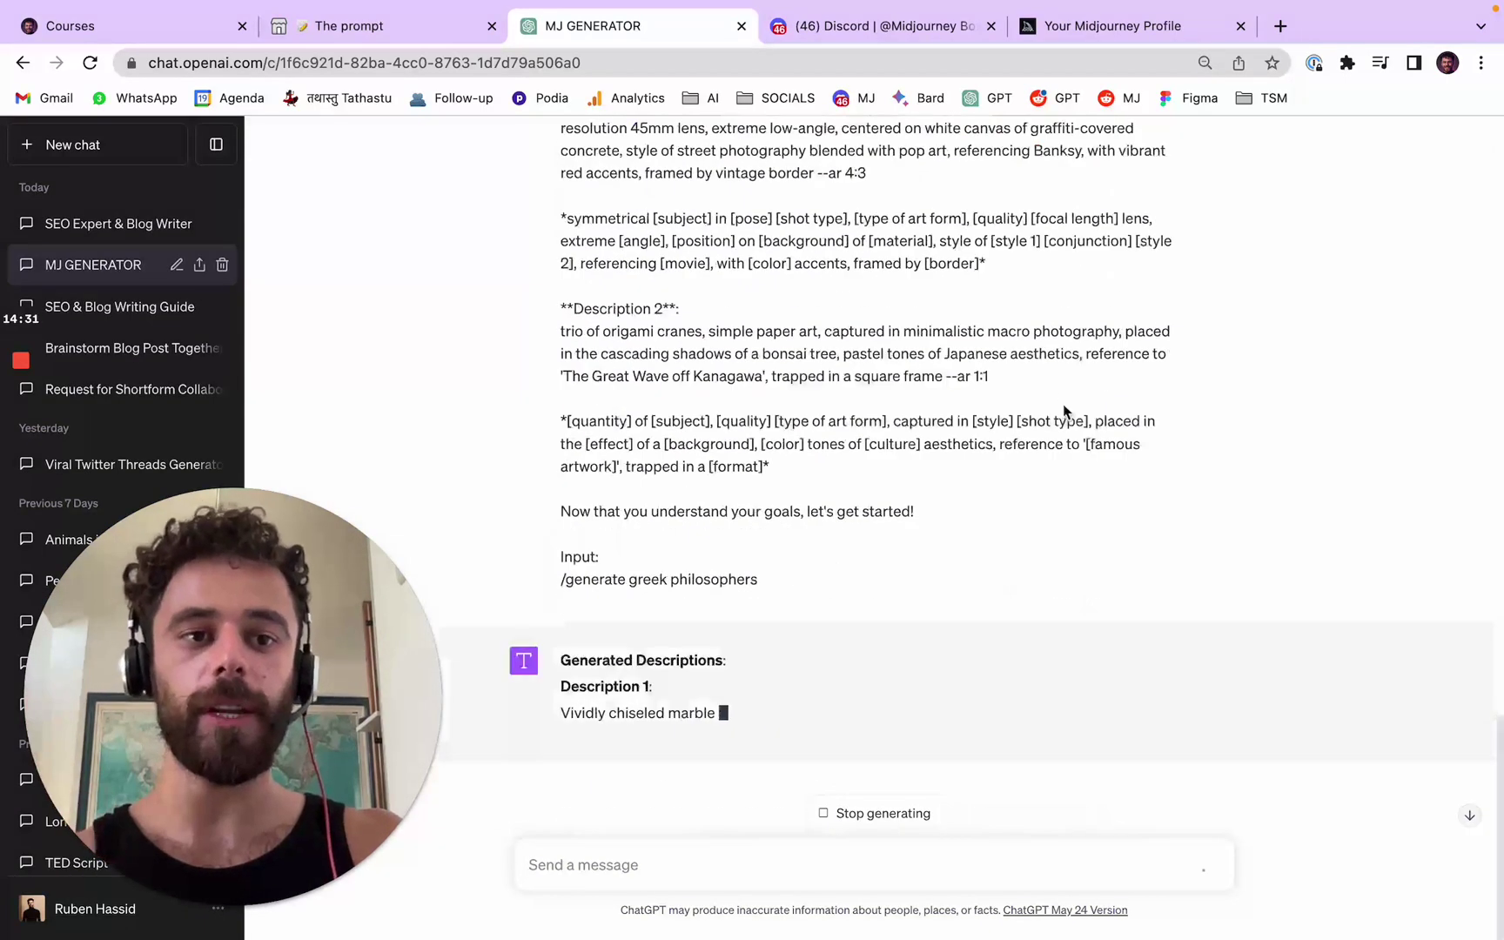
key("ctrl+Tab")
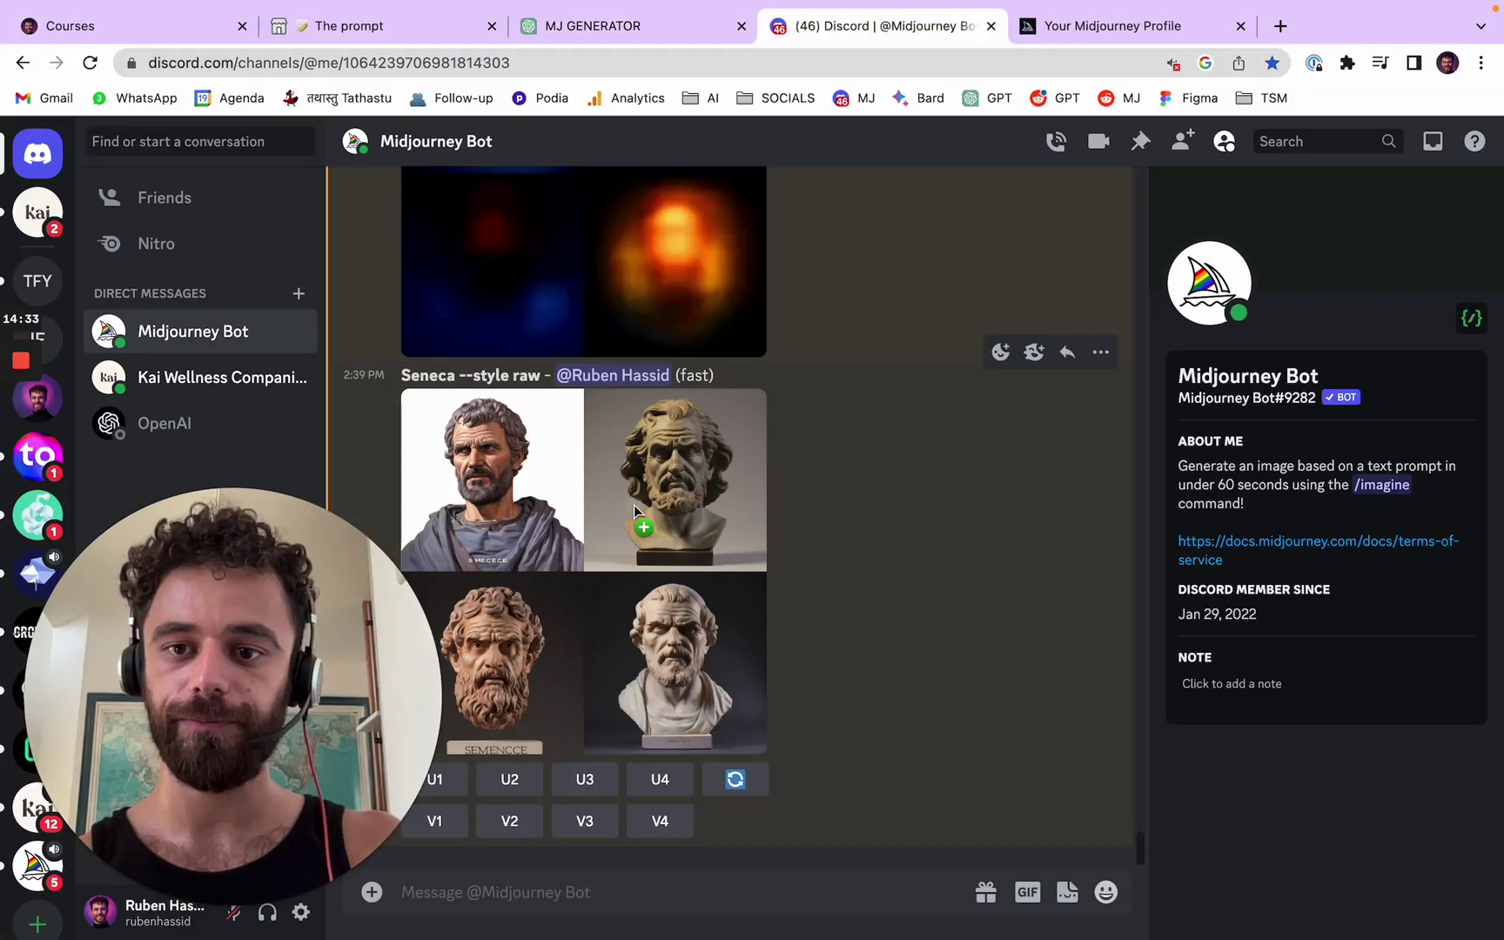
View the four-bust Seneca grid full size, then select ChatGPT's Plato statue description.
left_click(634, 505)
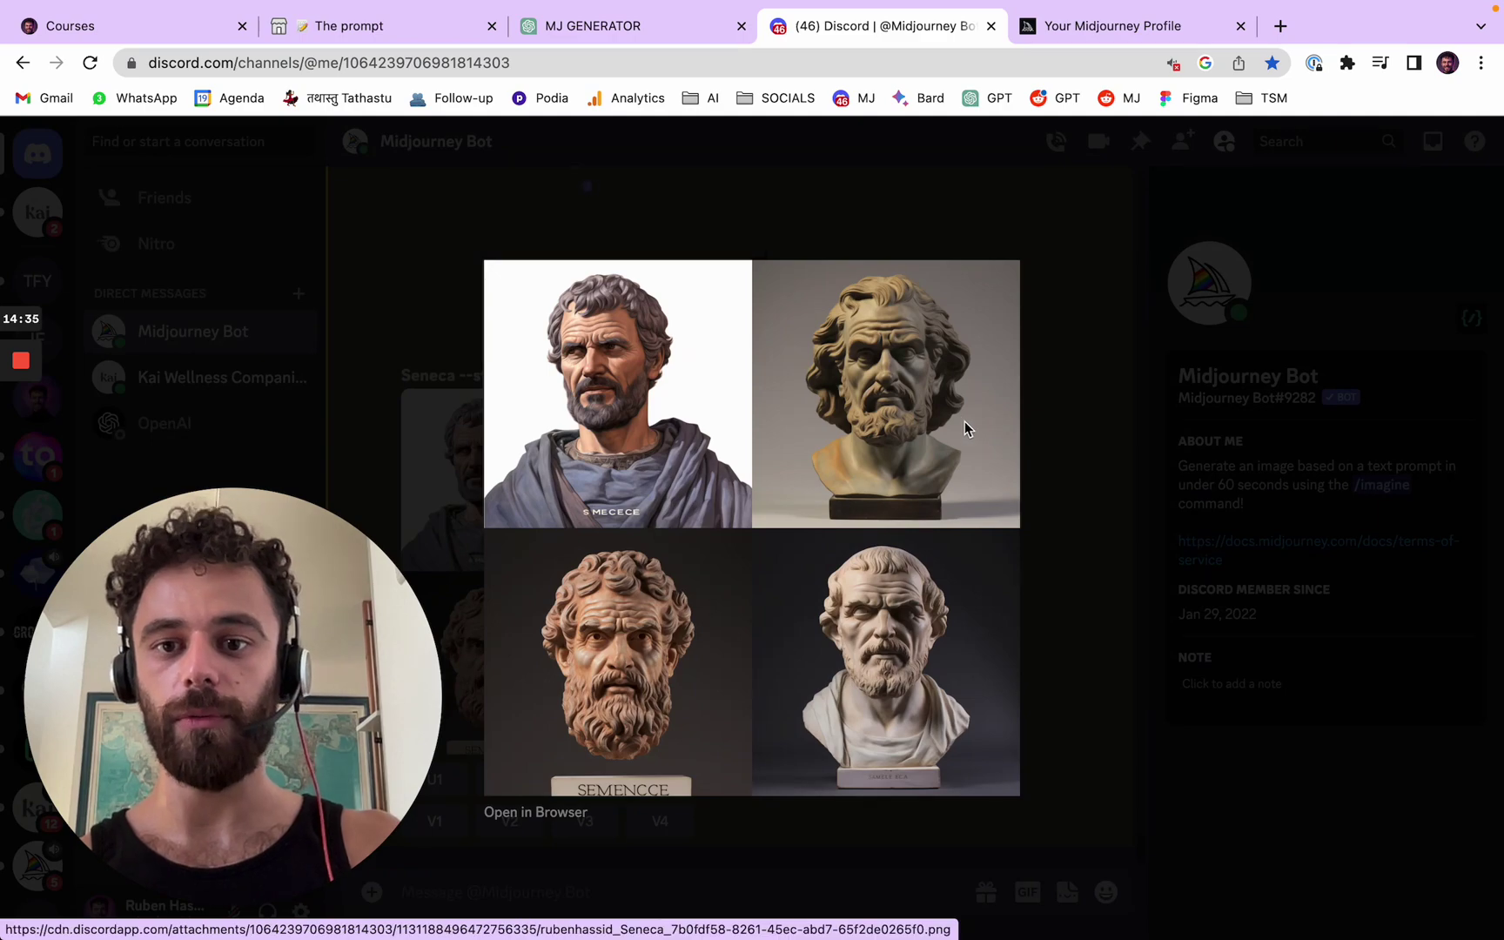
left_click(469, 482)
left_click(534, 476)
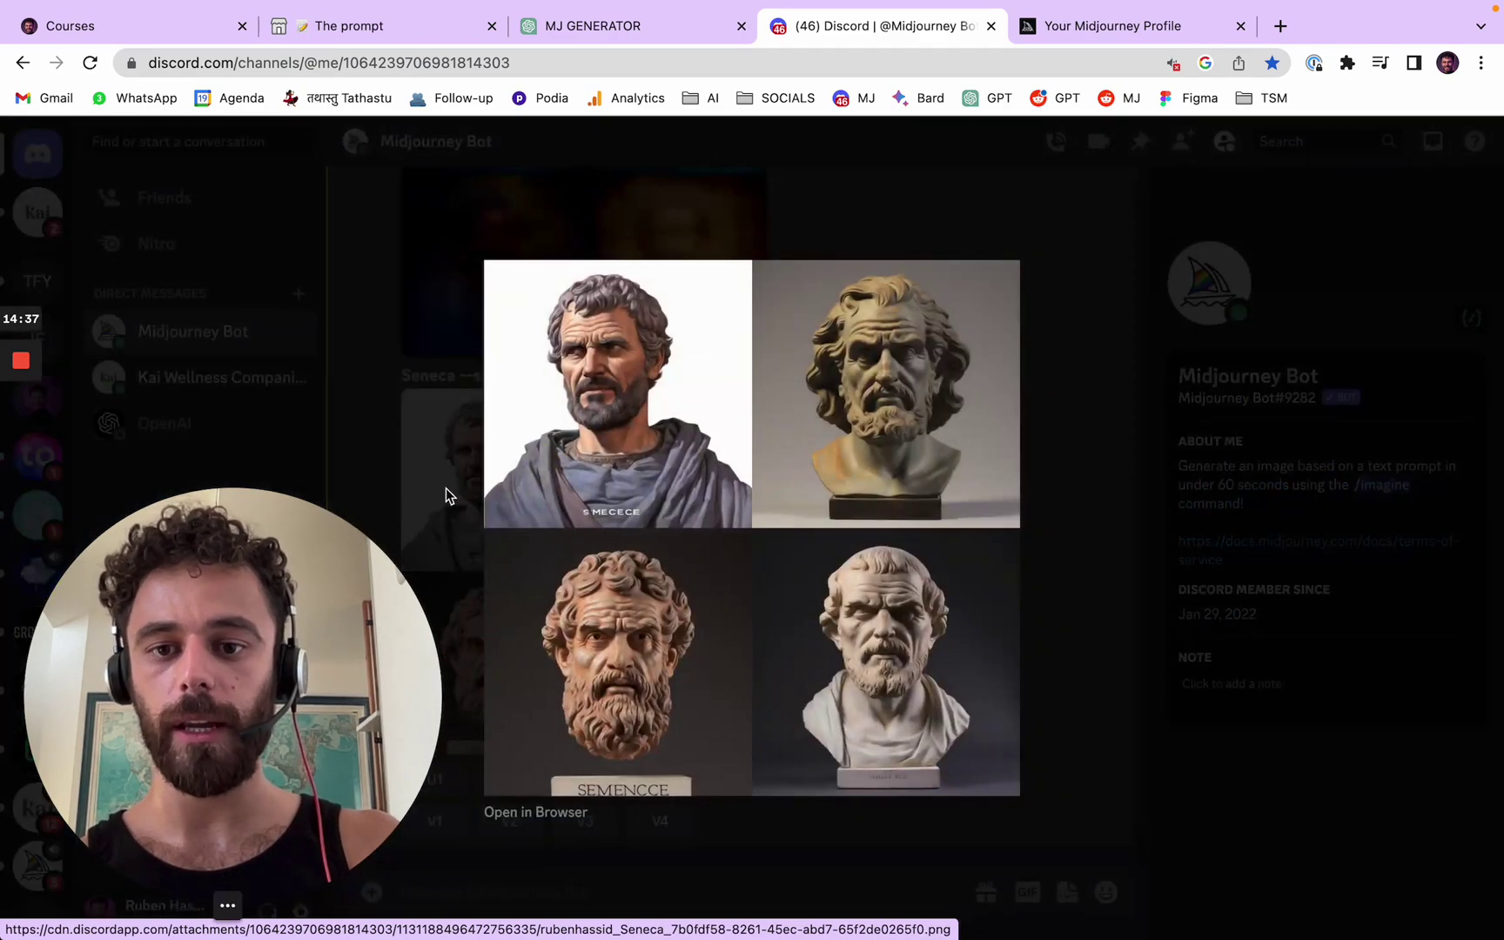
left_click(367, 344)
scroll(830, 473, "down", 5)
scroll(830, 474, "up", 5)
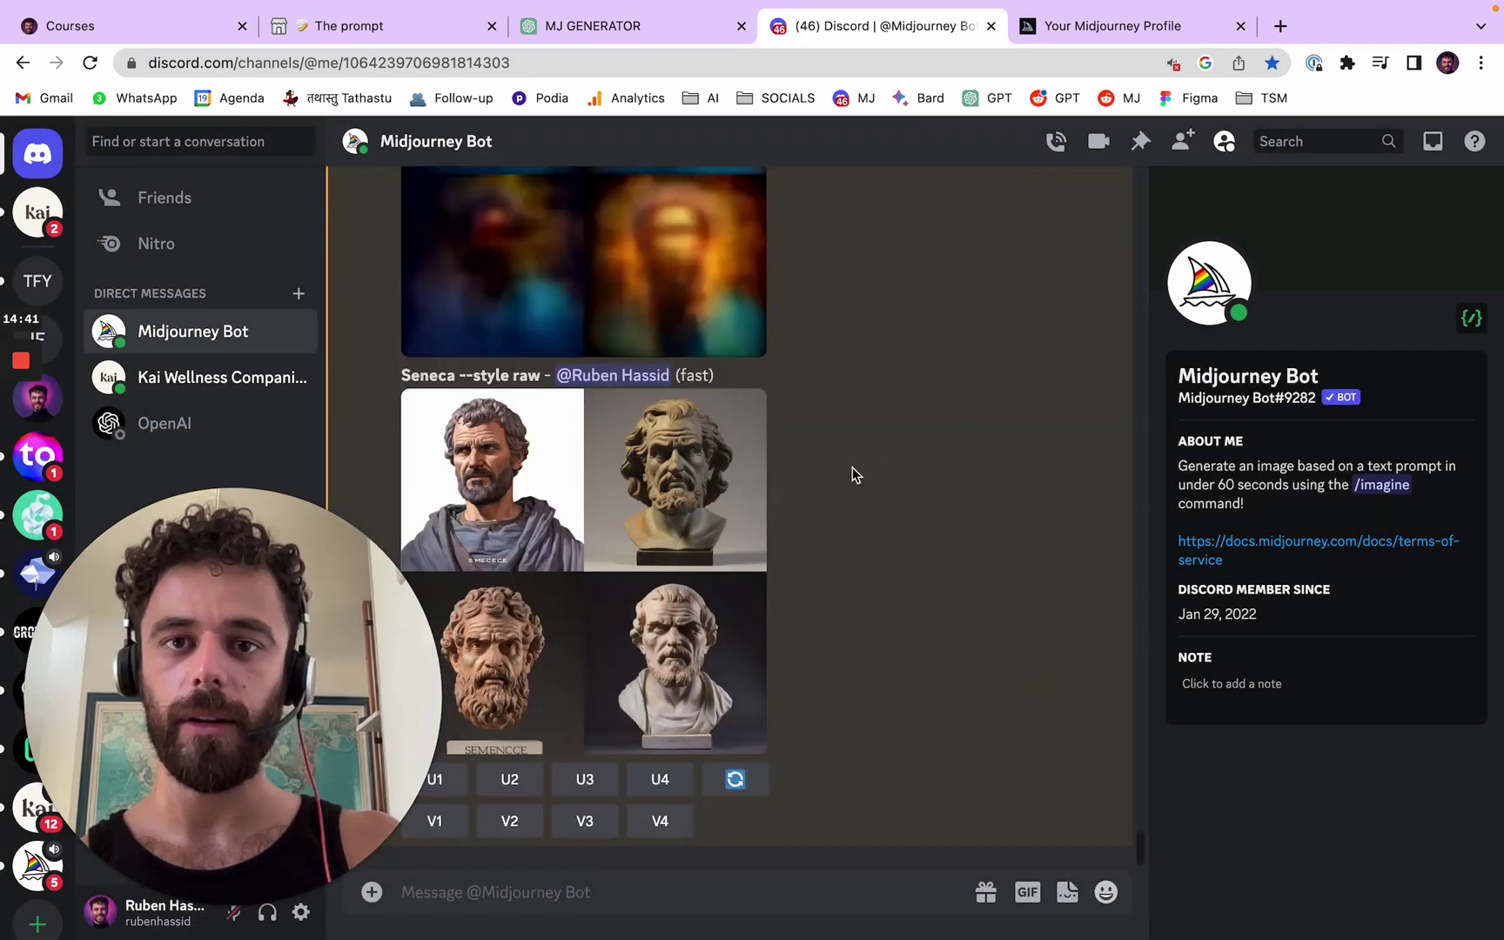
left_click(604, 25)
left_click_drag(559, 383, 1057, 462)
key("super+c")
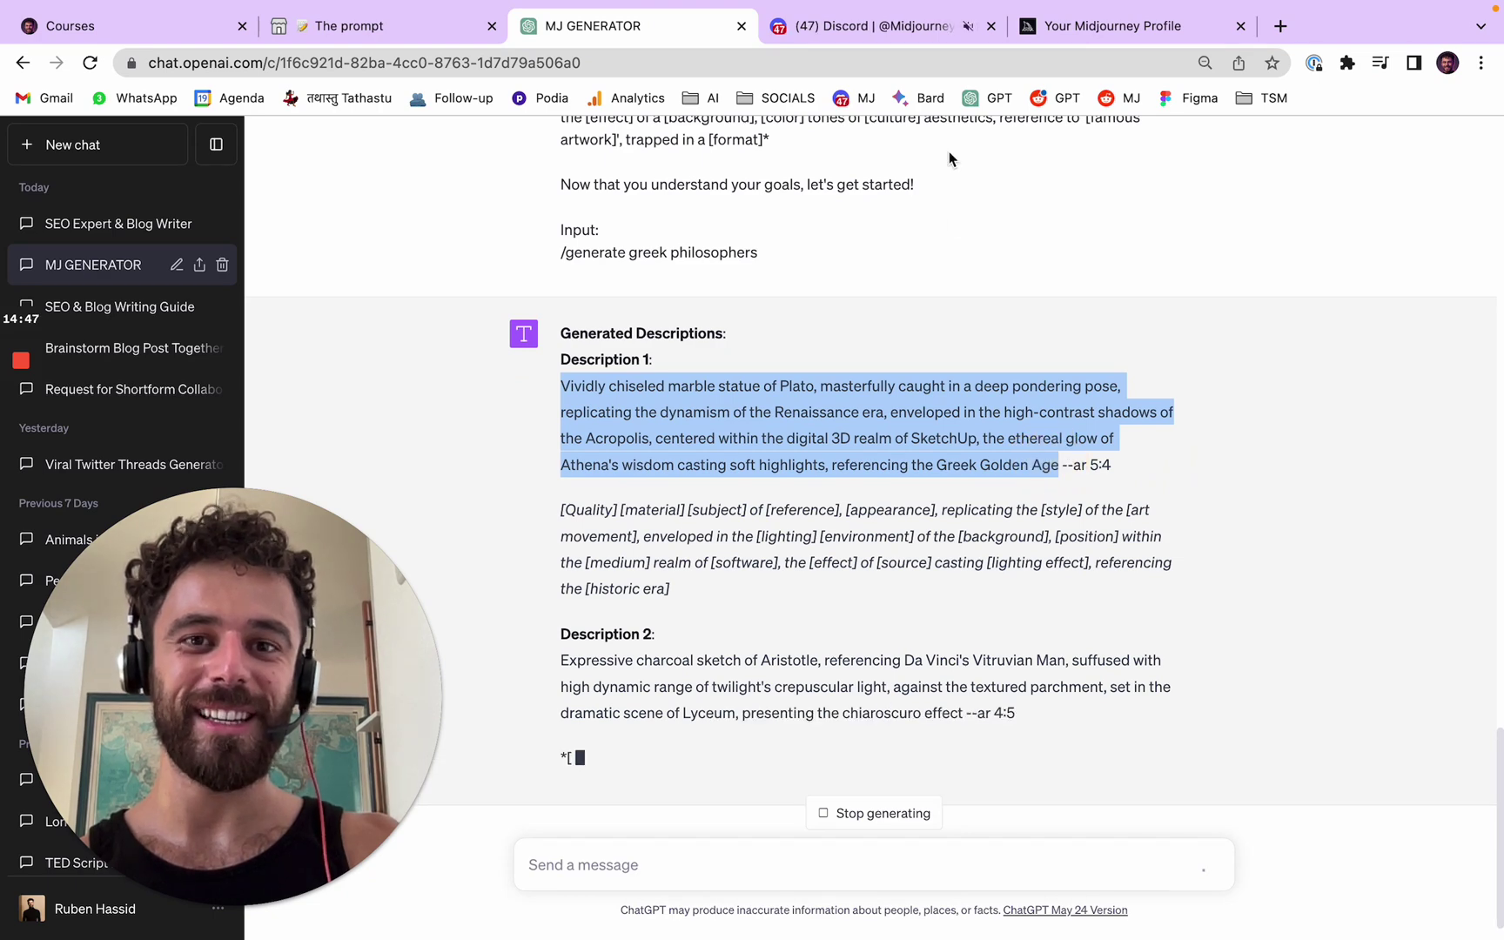
Send the Plato marble statue description as an /imagine prompt.
left_click(879, 25)
type("/")
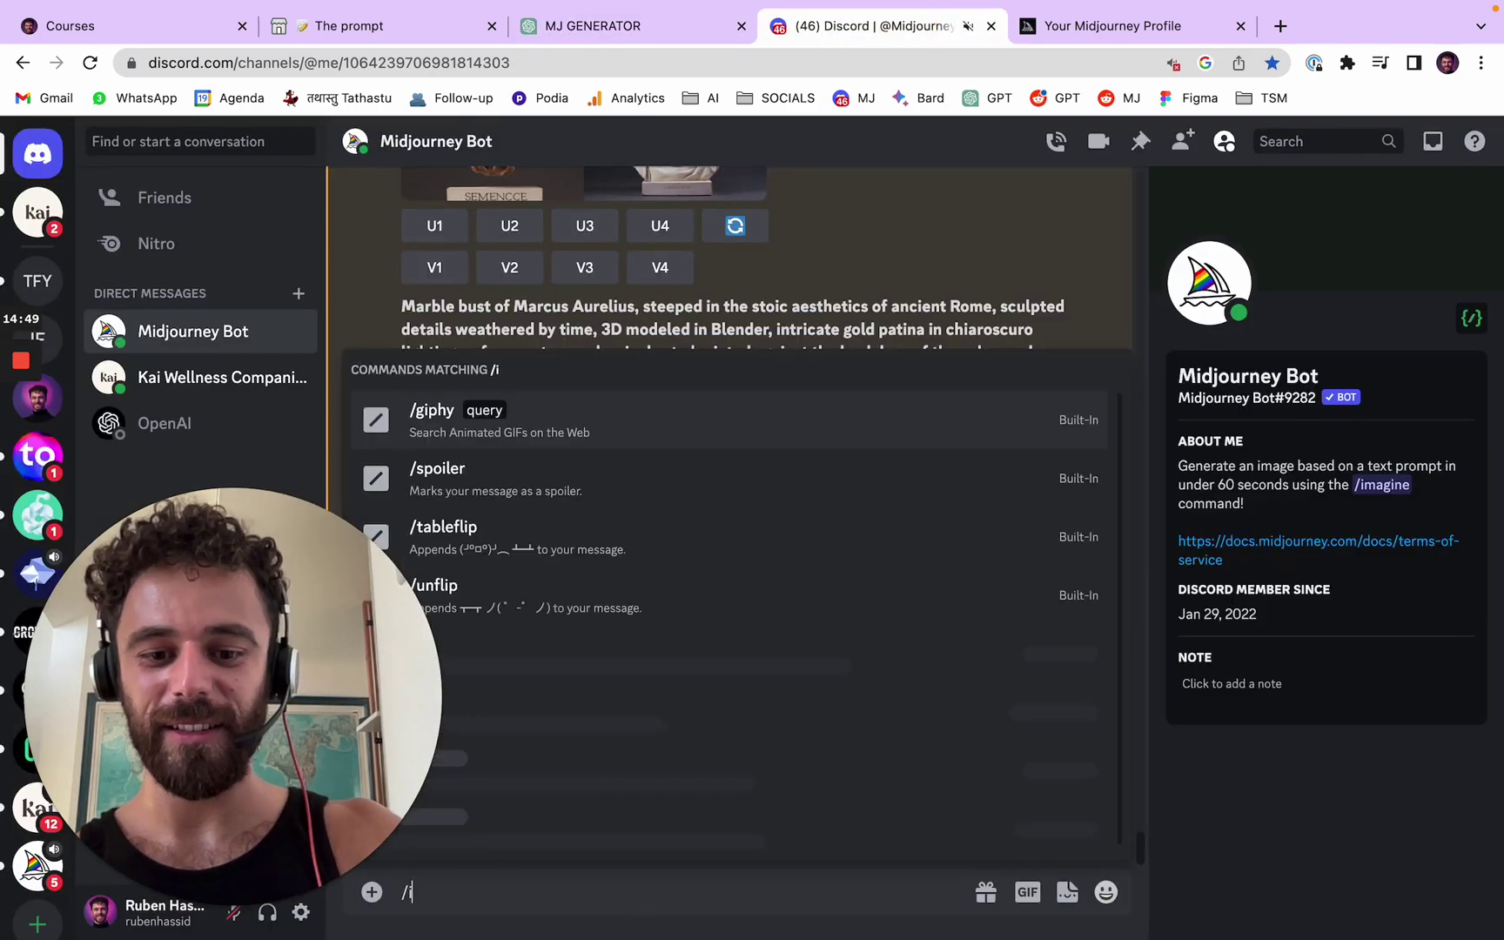
type("imagine")
key("Tab")
key("super+v")
key("Return")
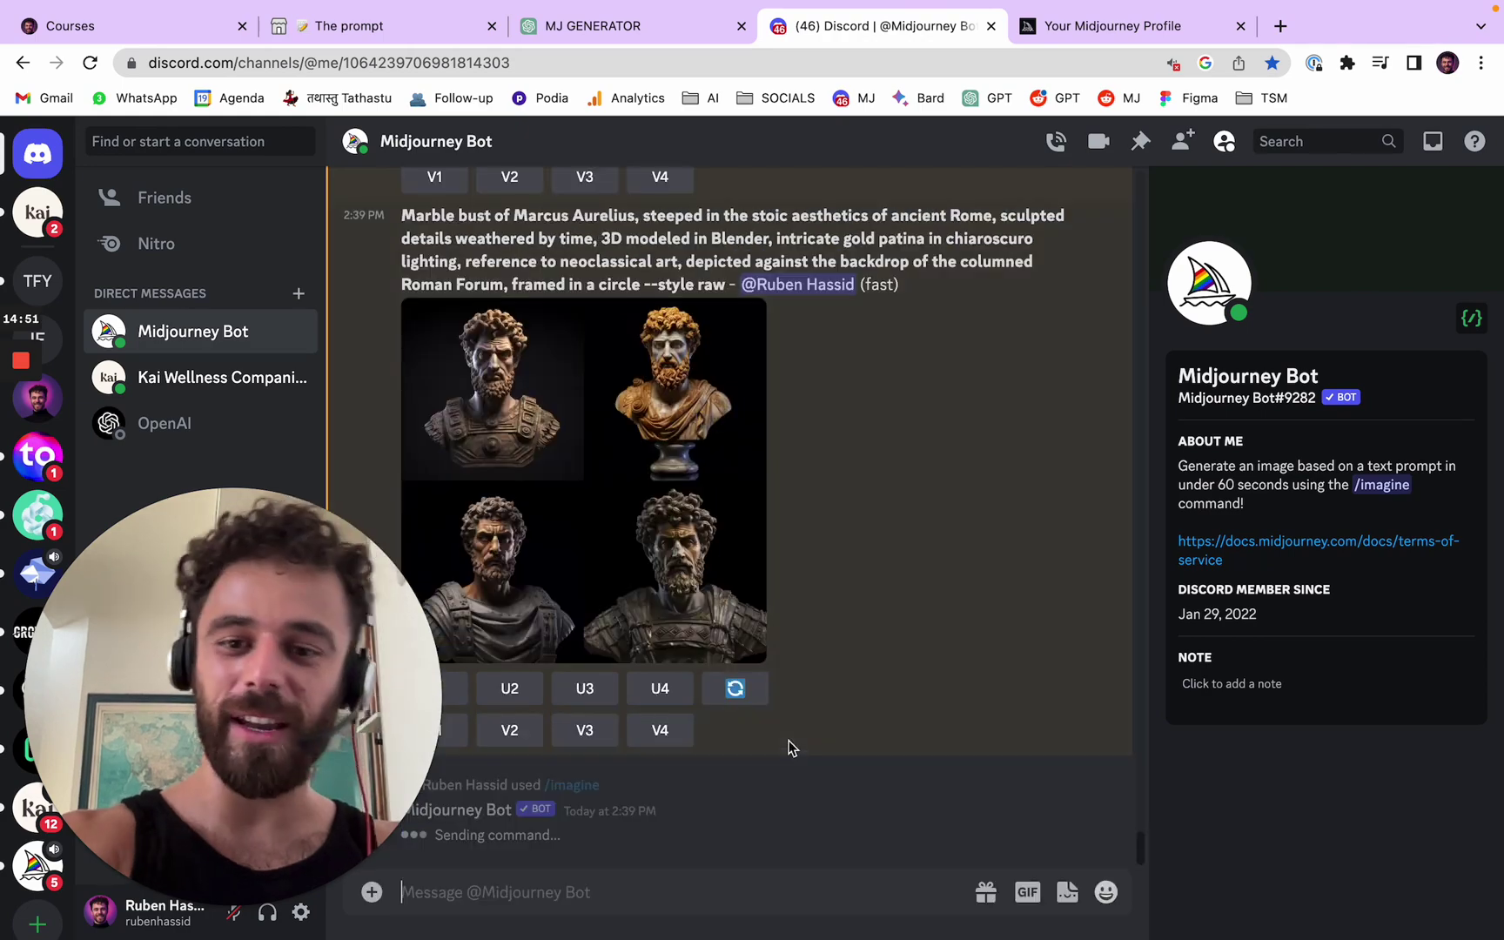
Check the Marcus Aurelius bust grid at full size.
scroll(790, 453, "up", 3)
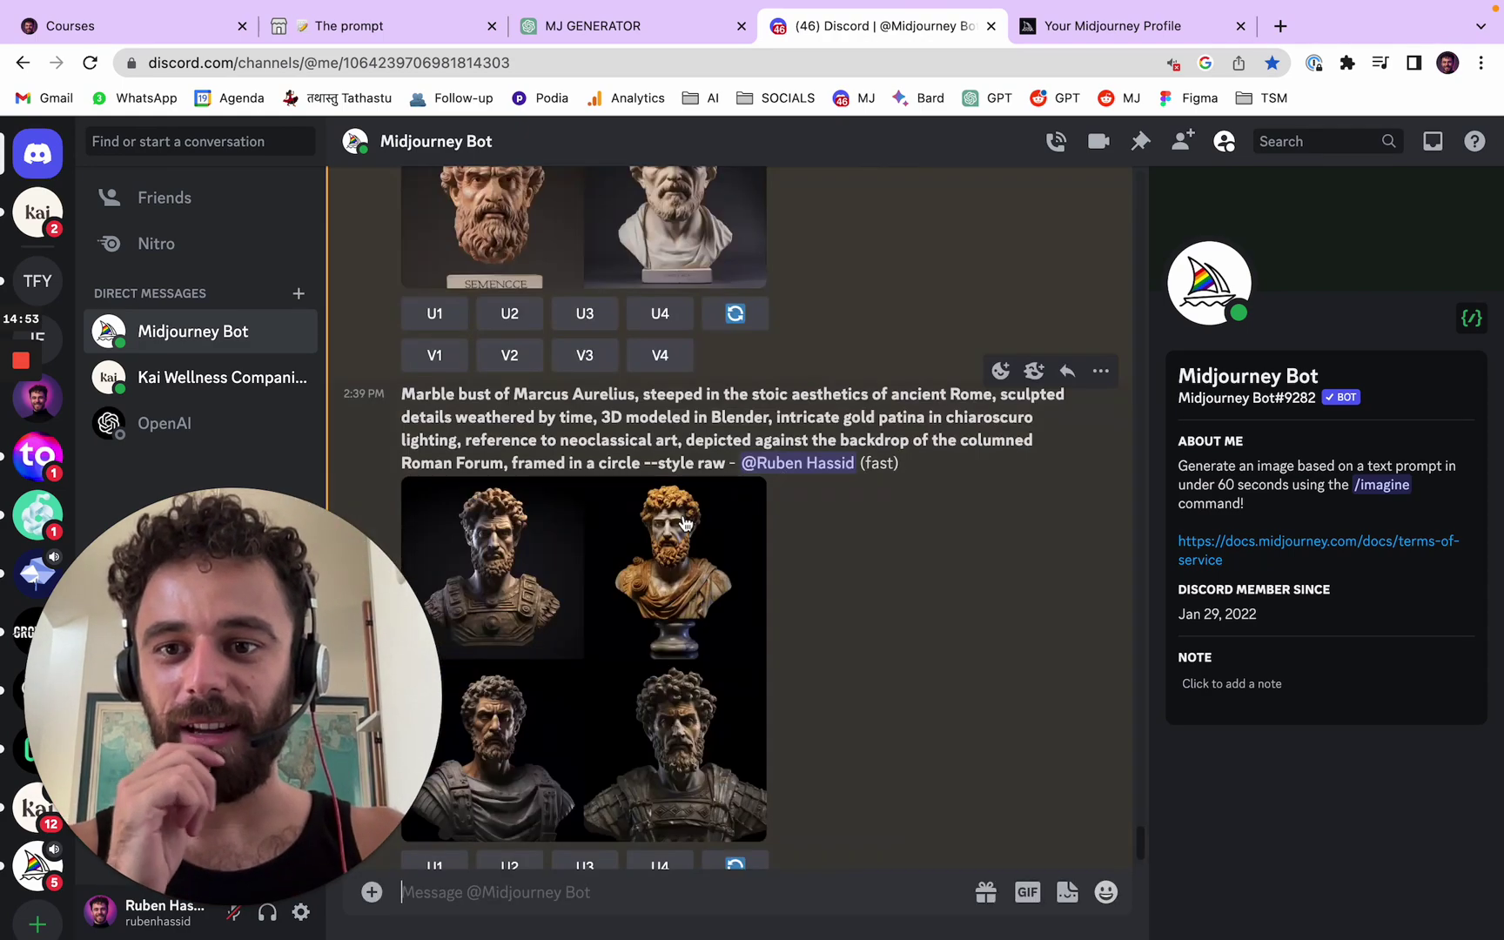
left_click(697, 525)
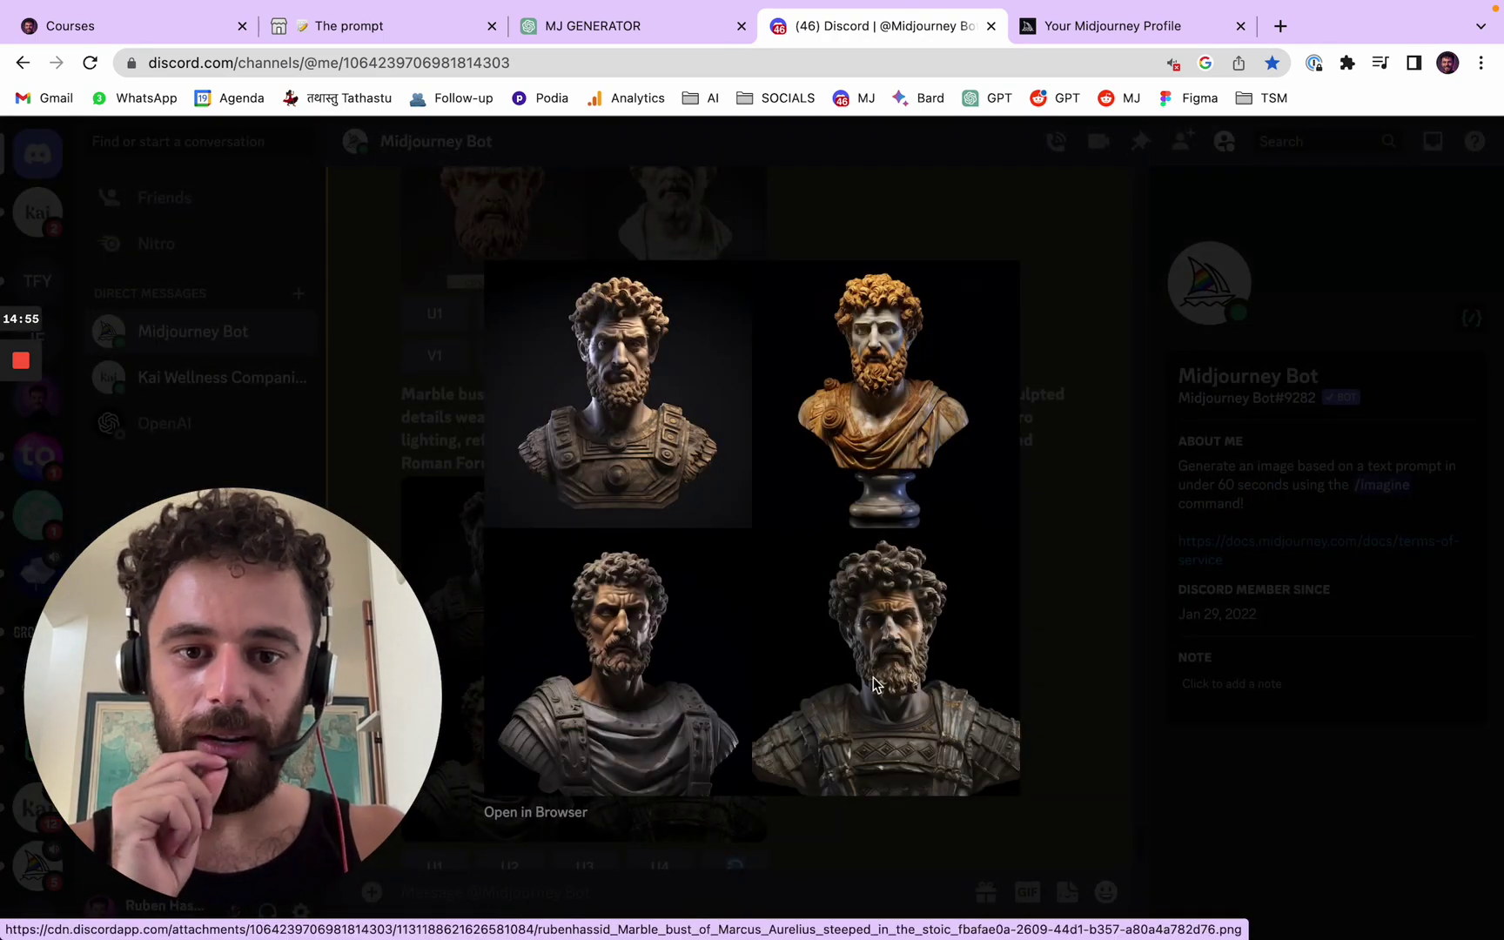
left_click(1097, 564)
scroll(962, 588, "up", 3)
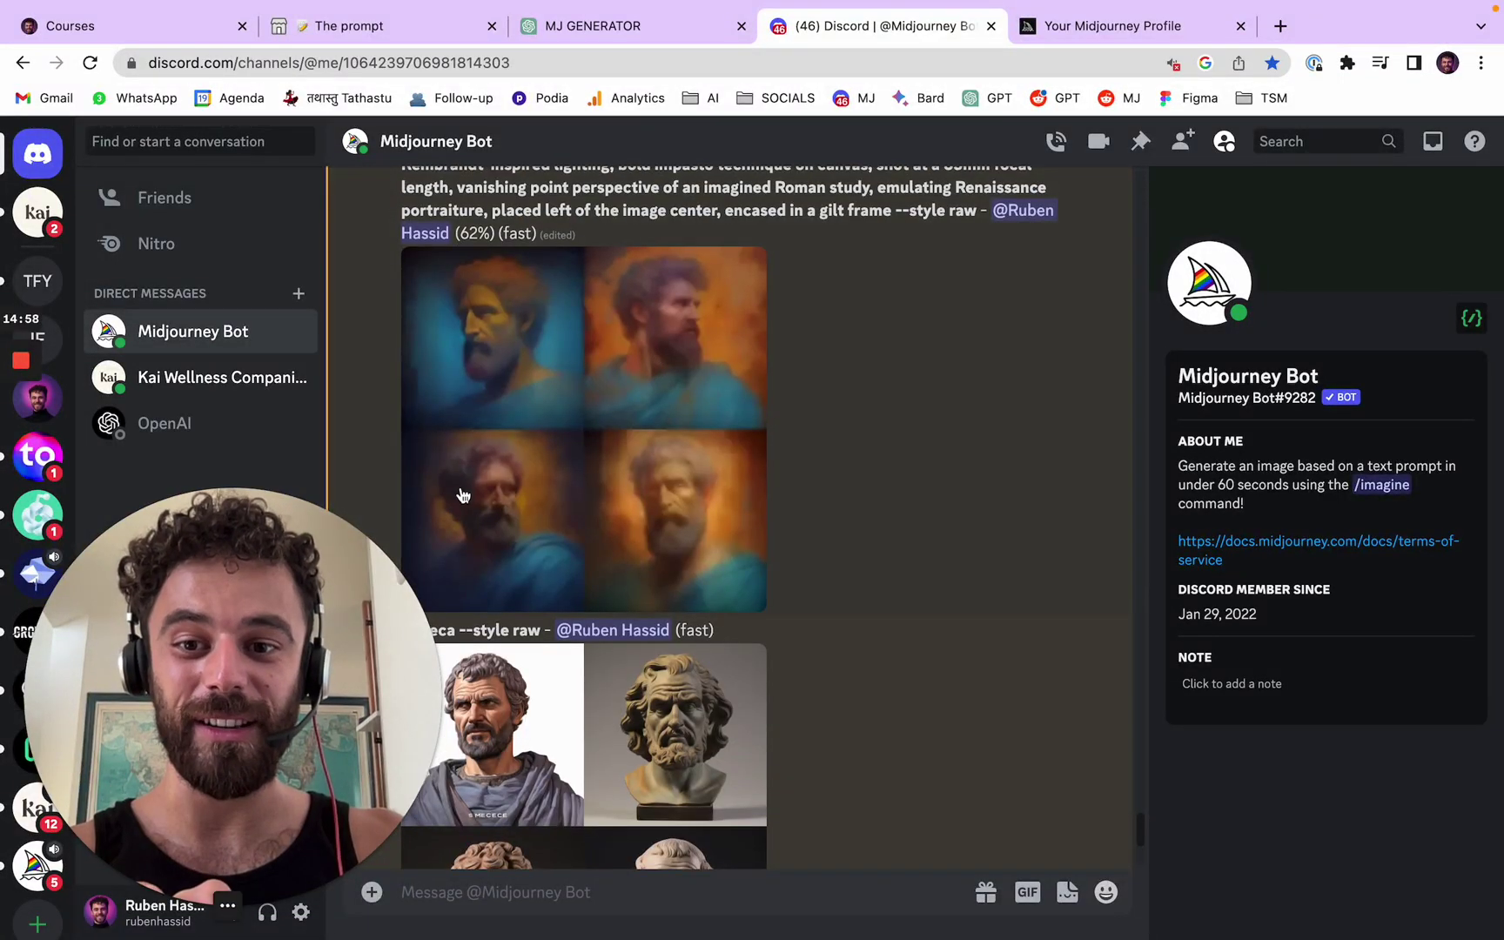
scroll(724, 541, "down", 10)
Copy the Aristotle charcoal-sketch description from ChatGPT and send it as an /imagine prompt.
left_click(672, 36)
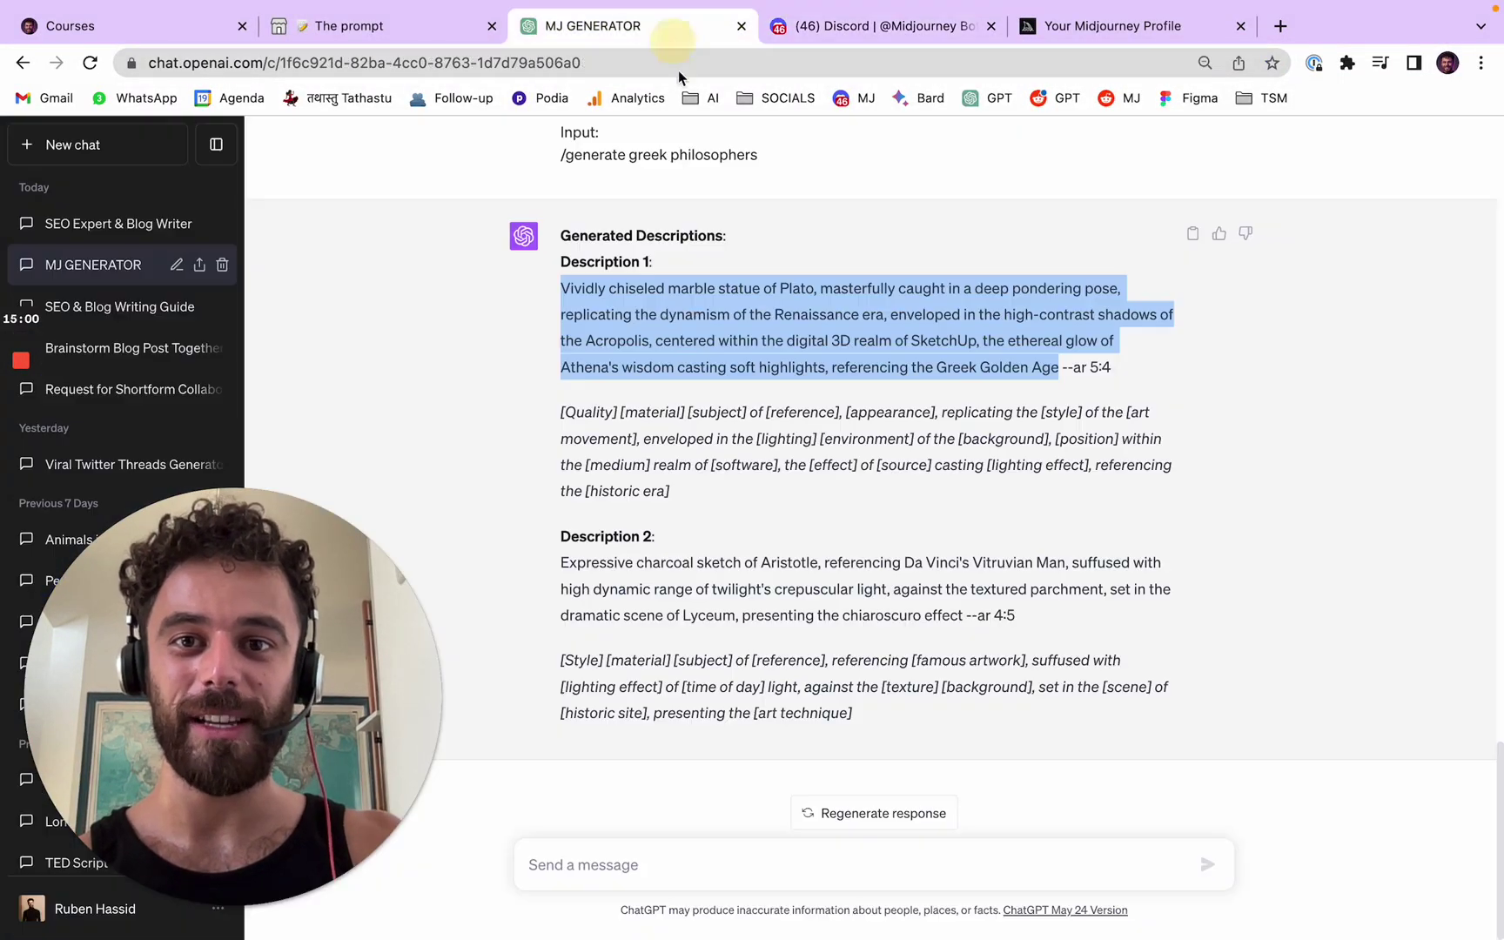
left_click_drag(964, 615, 563, 564)
left_click(870, 26)
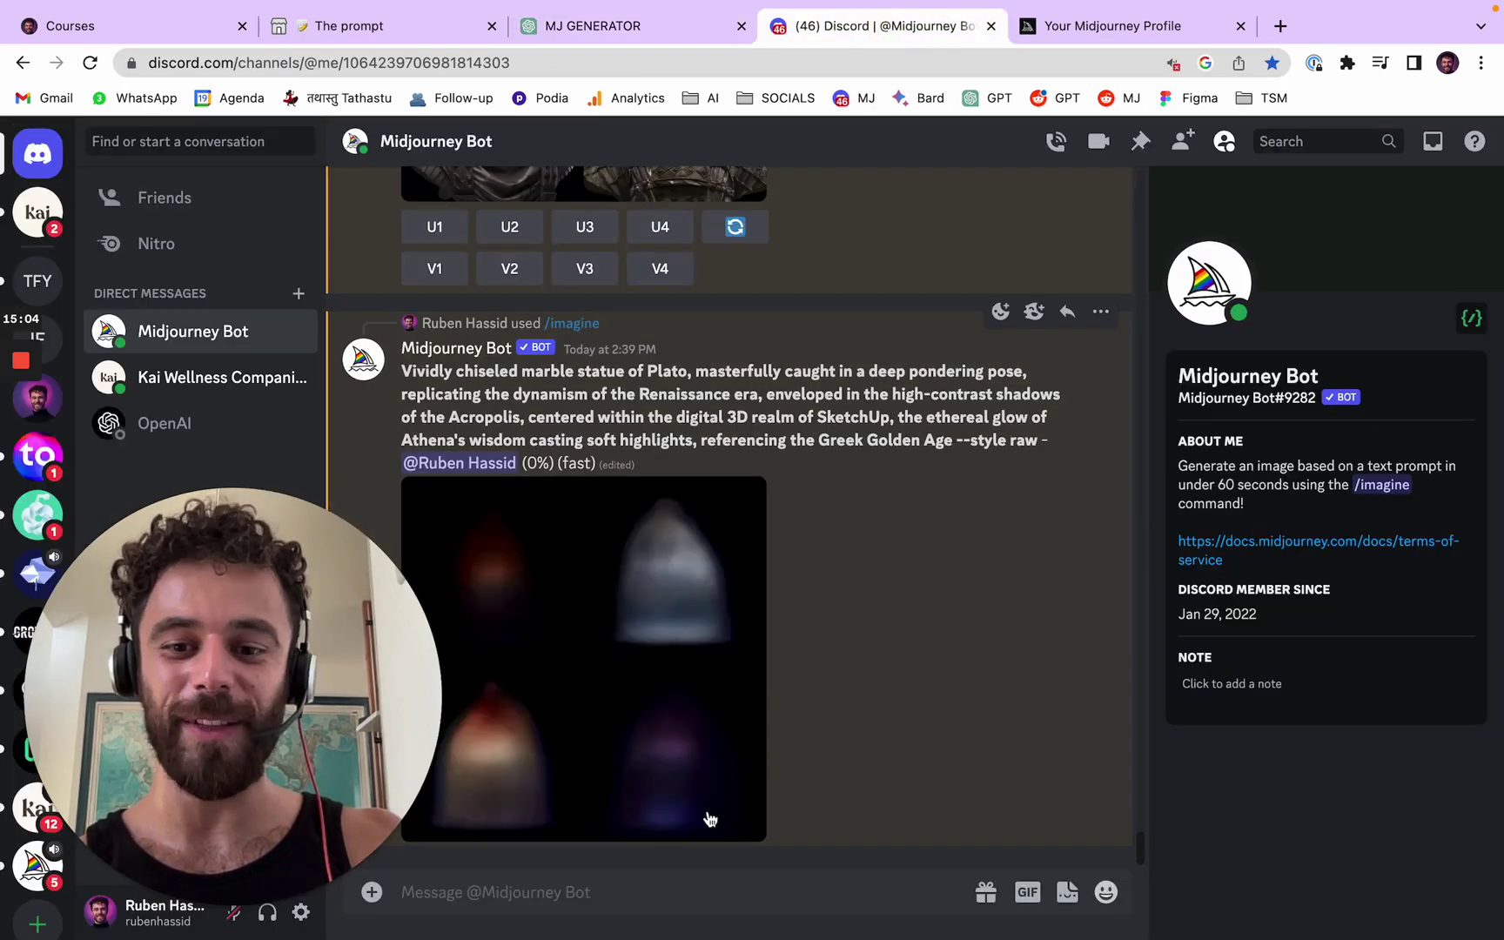
left_click(638, 883)
type("/")
key("Return")
type("Expressive charcoal sketch of Aristotle, referencing Da Vinci's Vitruvian Man, fused with a dynamic range of twilight's crepuscular light, against the textured parchment, set in the dramatic scene of Lyceum, presenting the chiaroscuro effect")
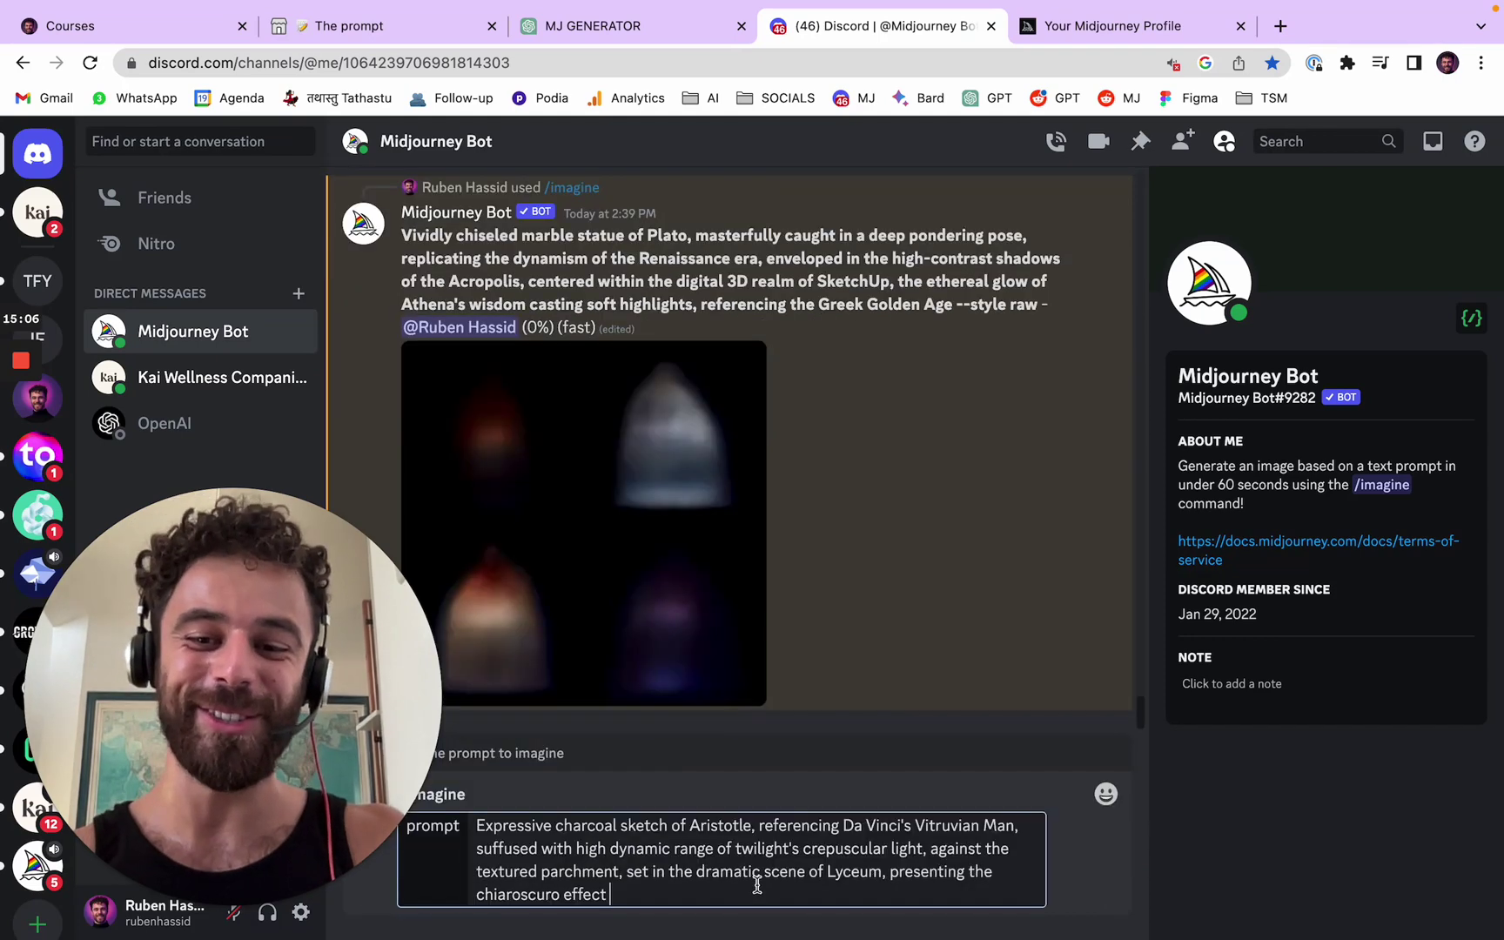
key("Return")
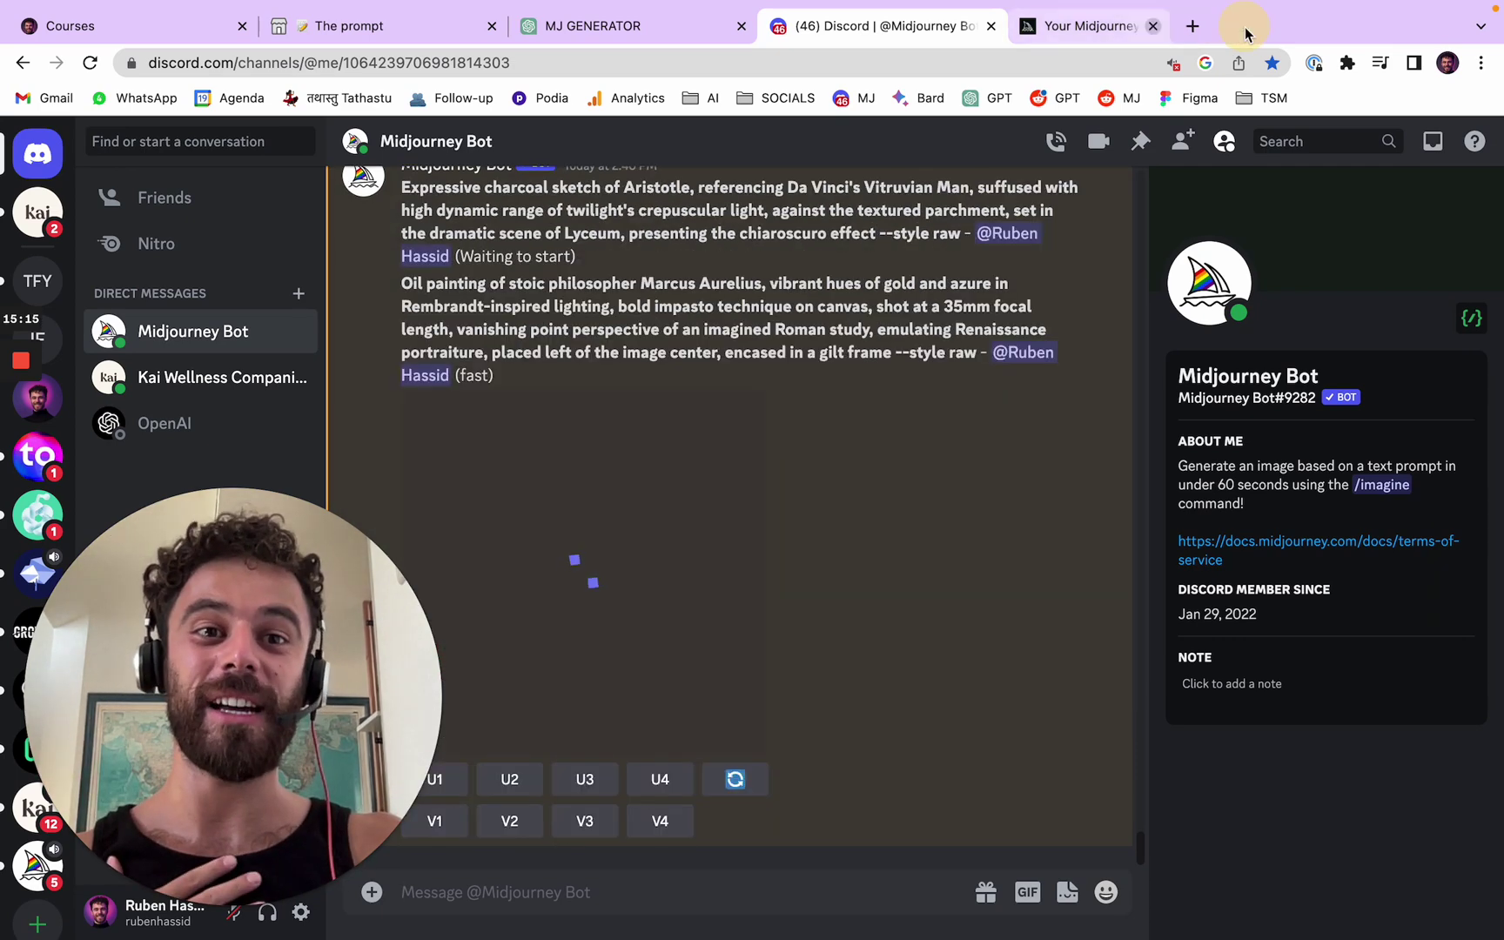
left_click(1240, 26)
left_click(644, 567)
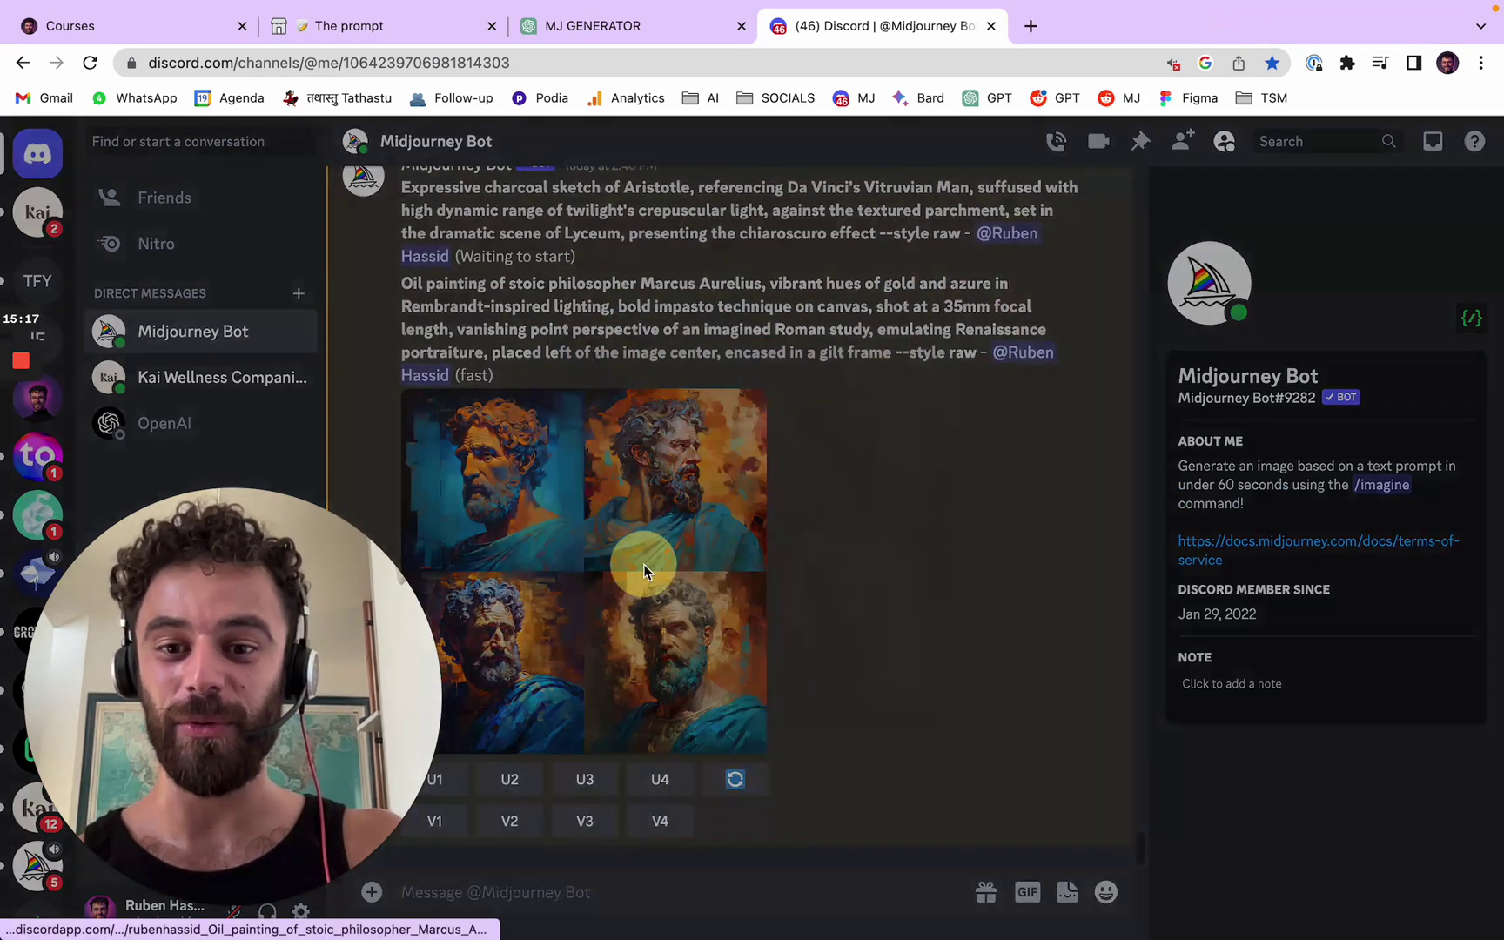
left_click(537, 816)
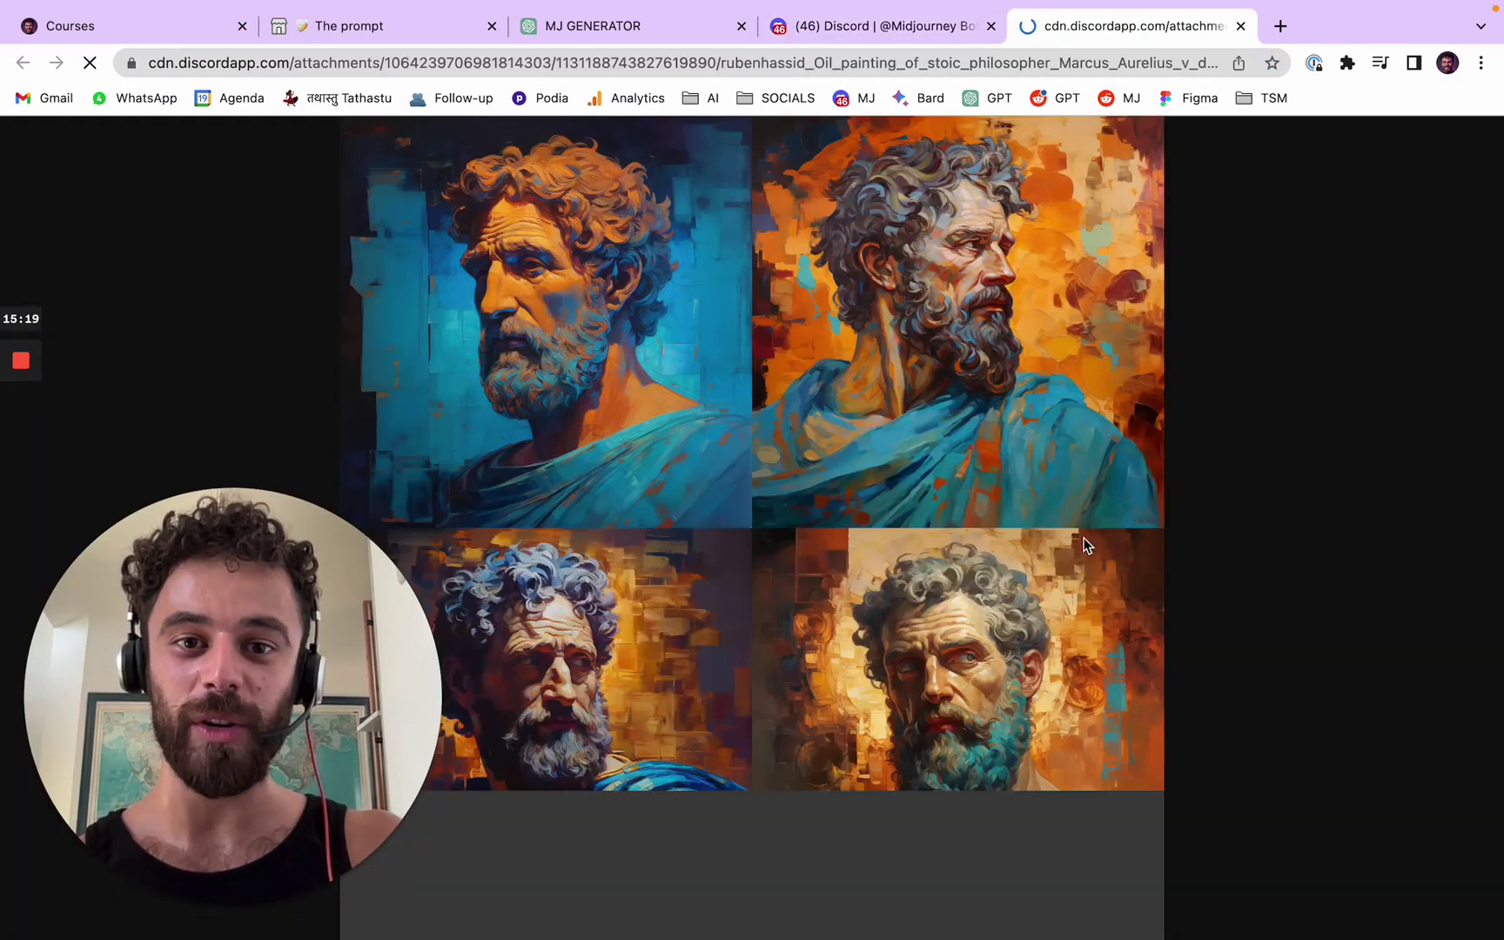
left_click(1044, 715)
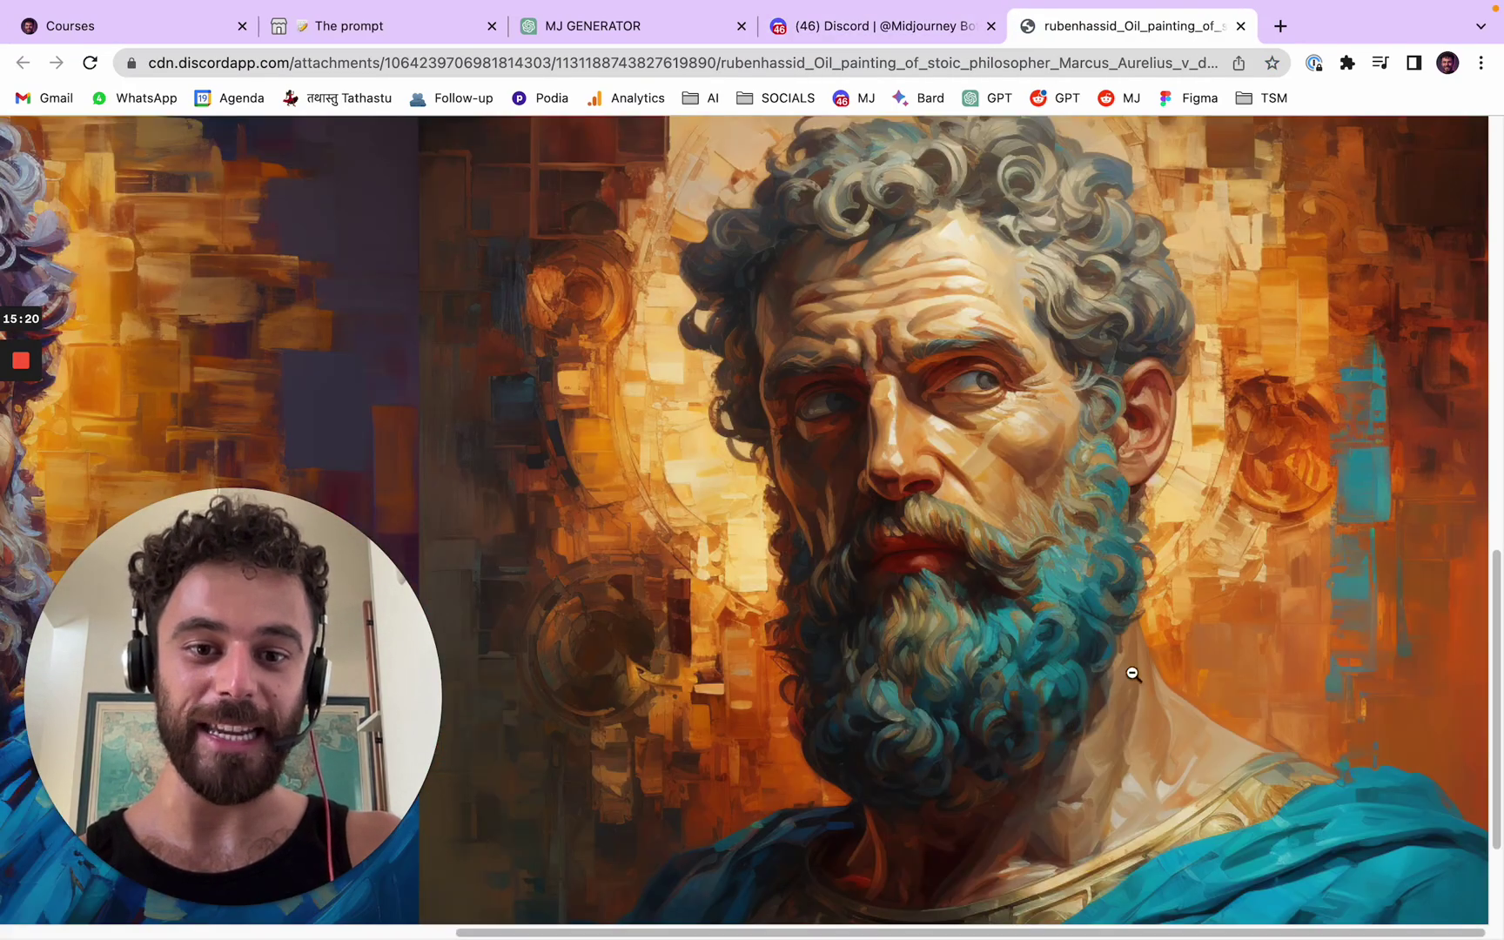
left_click(1171, 641)
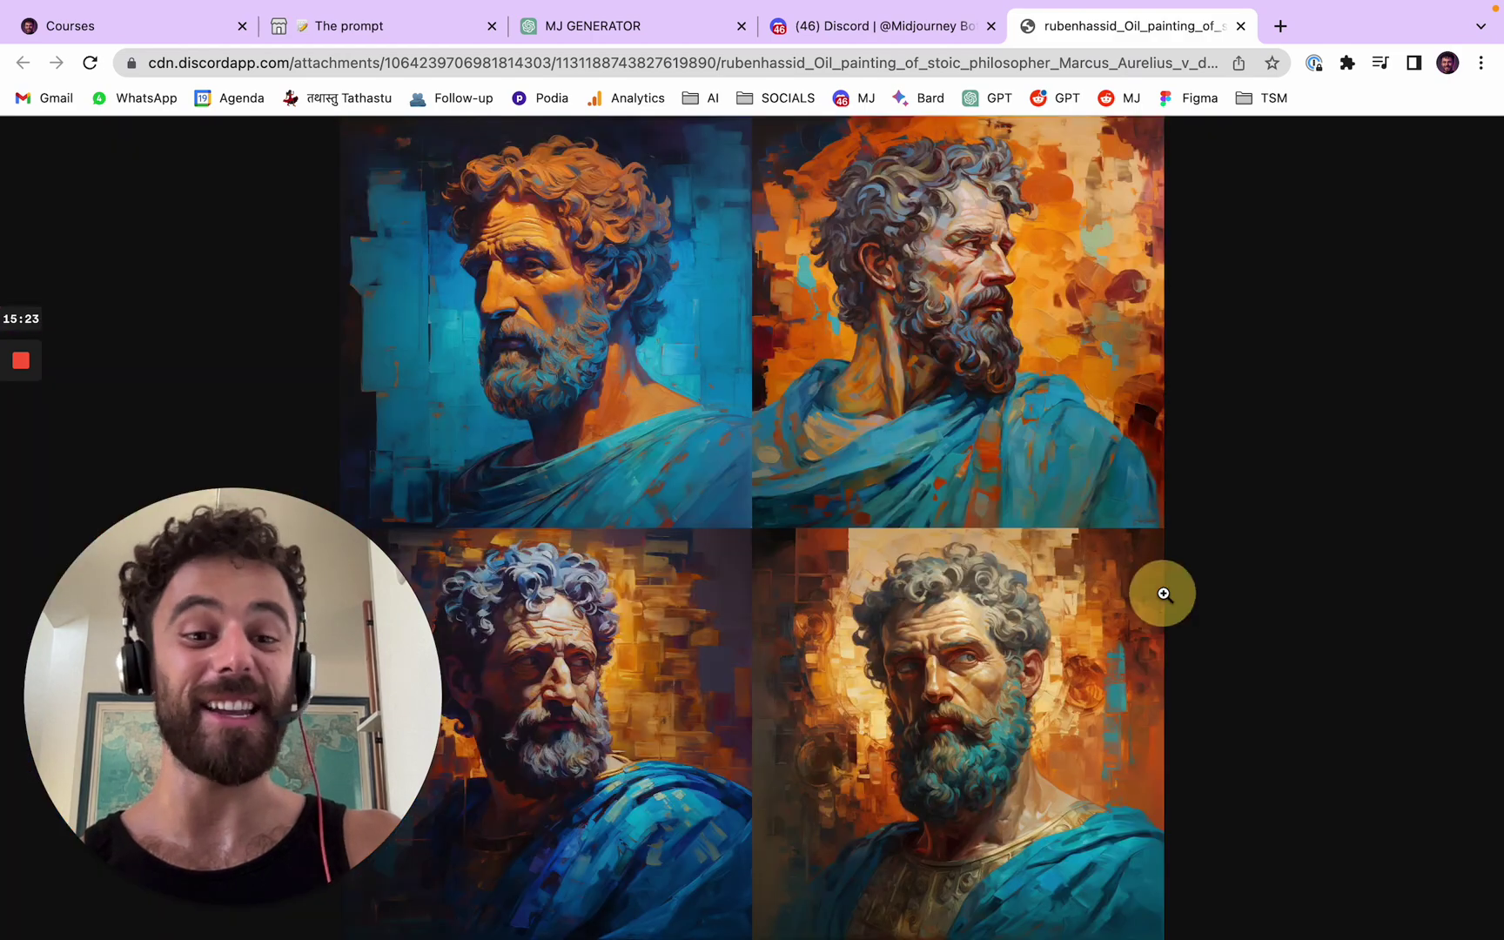
left_click(626, 650)
left_click(620, 653)
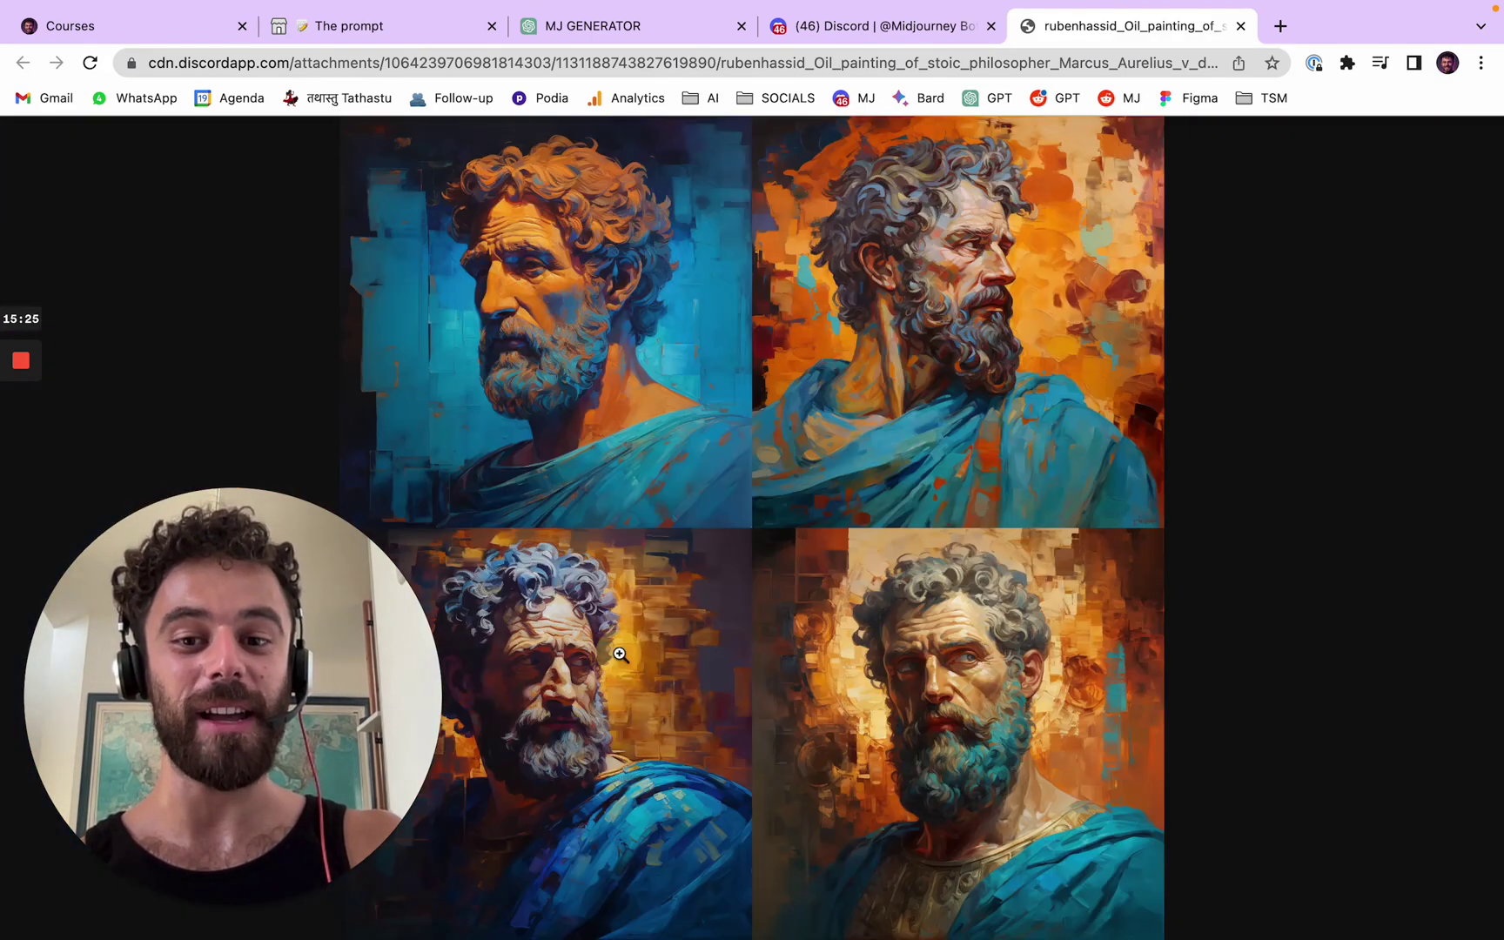
left_click(1240, 26)
left_click(1062, 353)
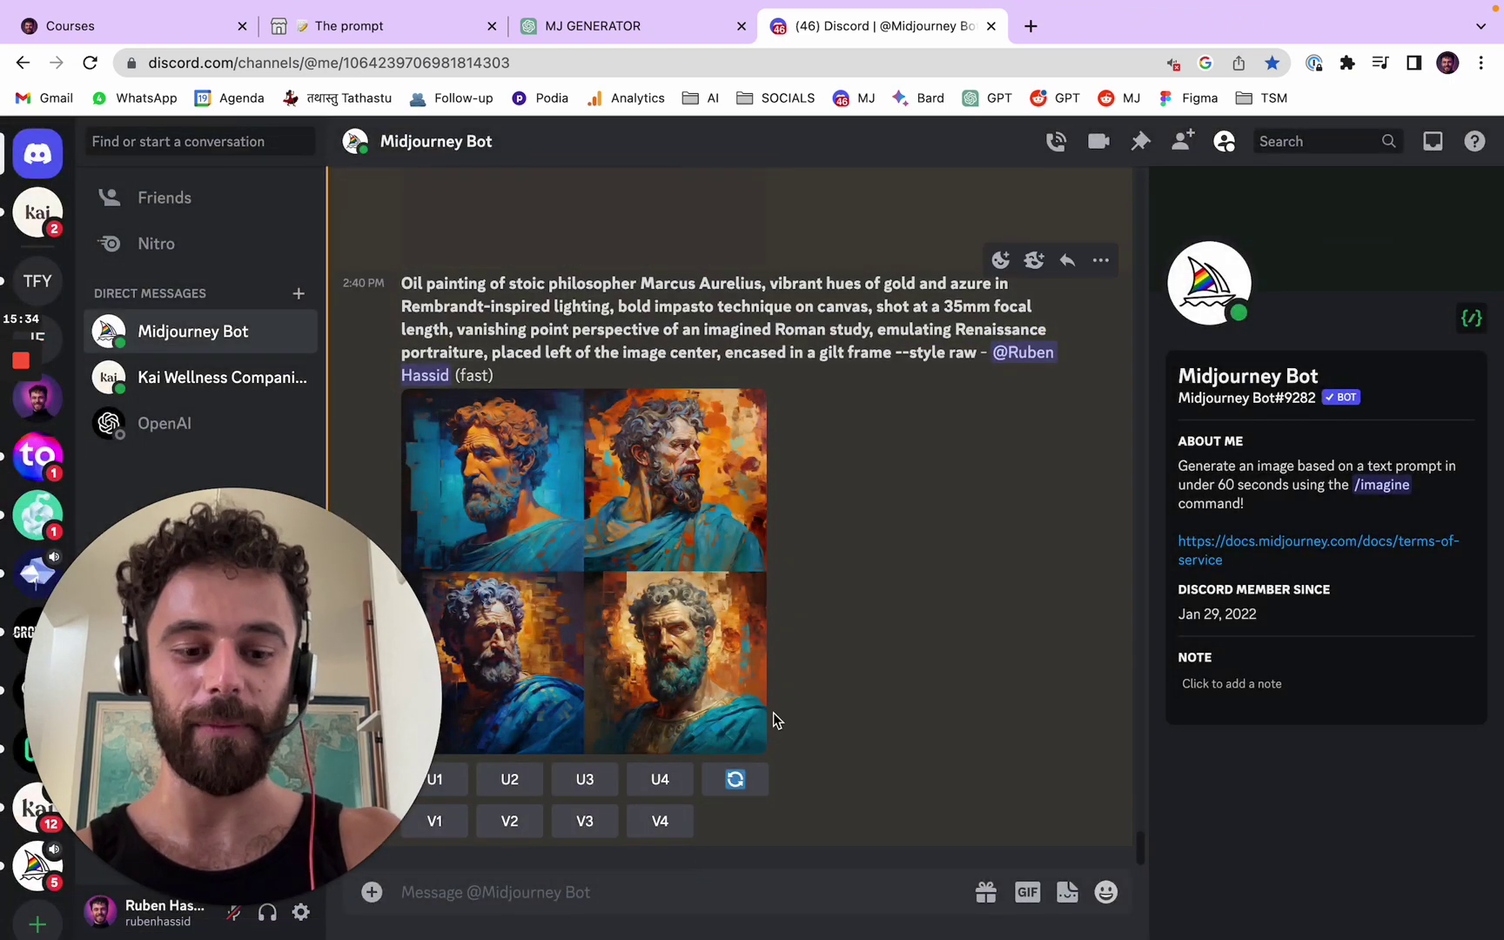
type("--")
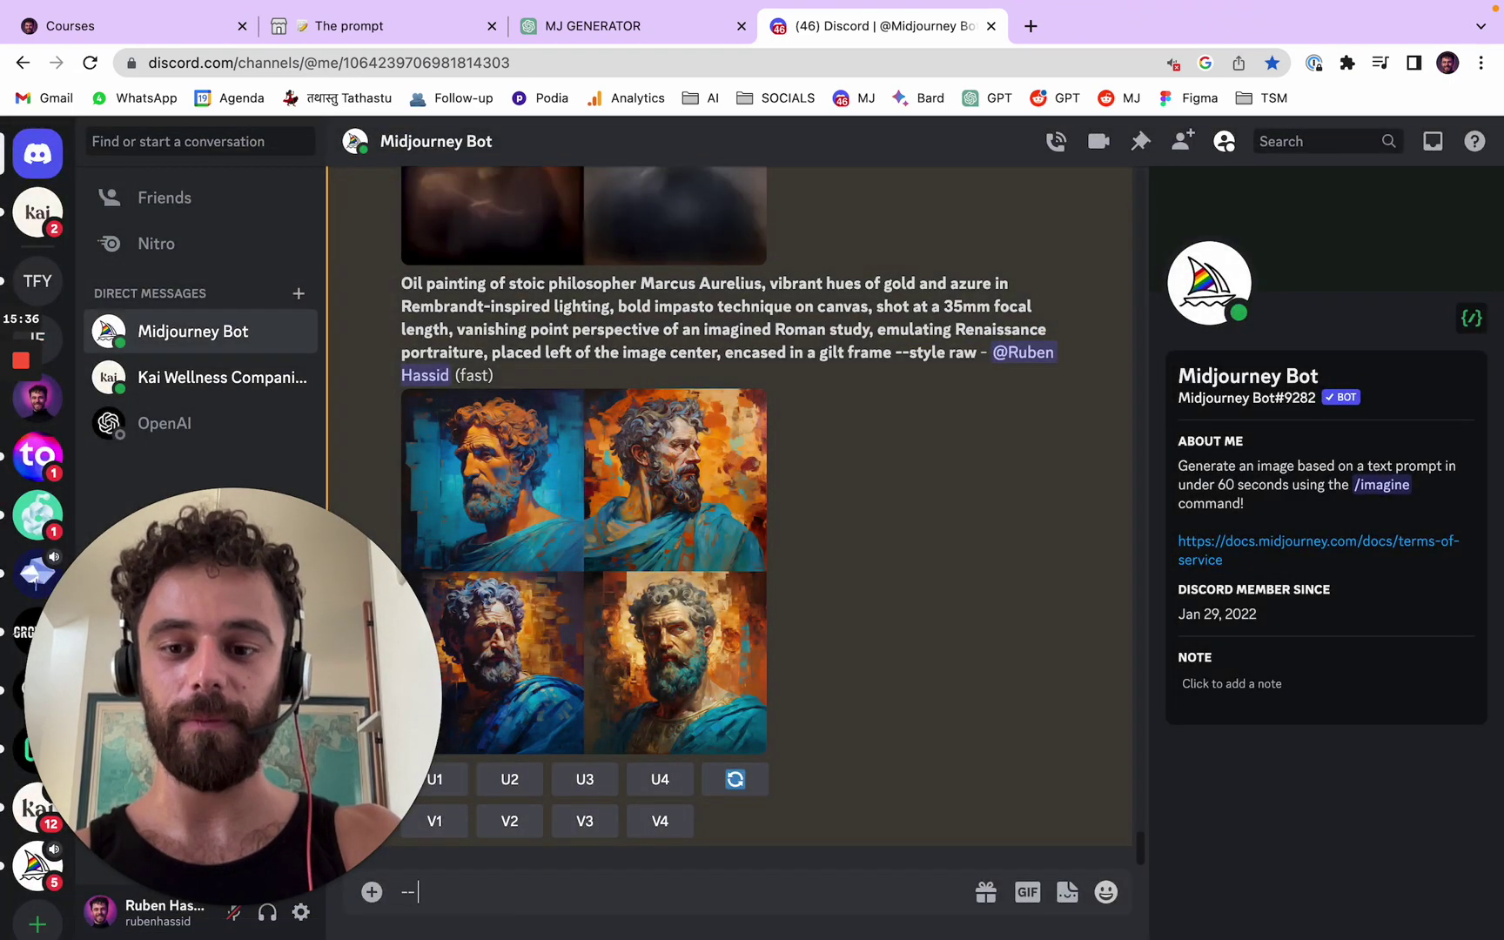
type(" ar:16:9")
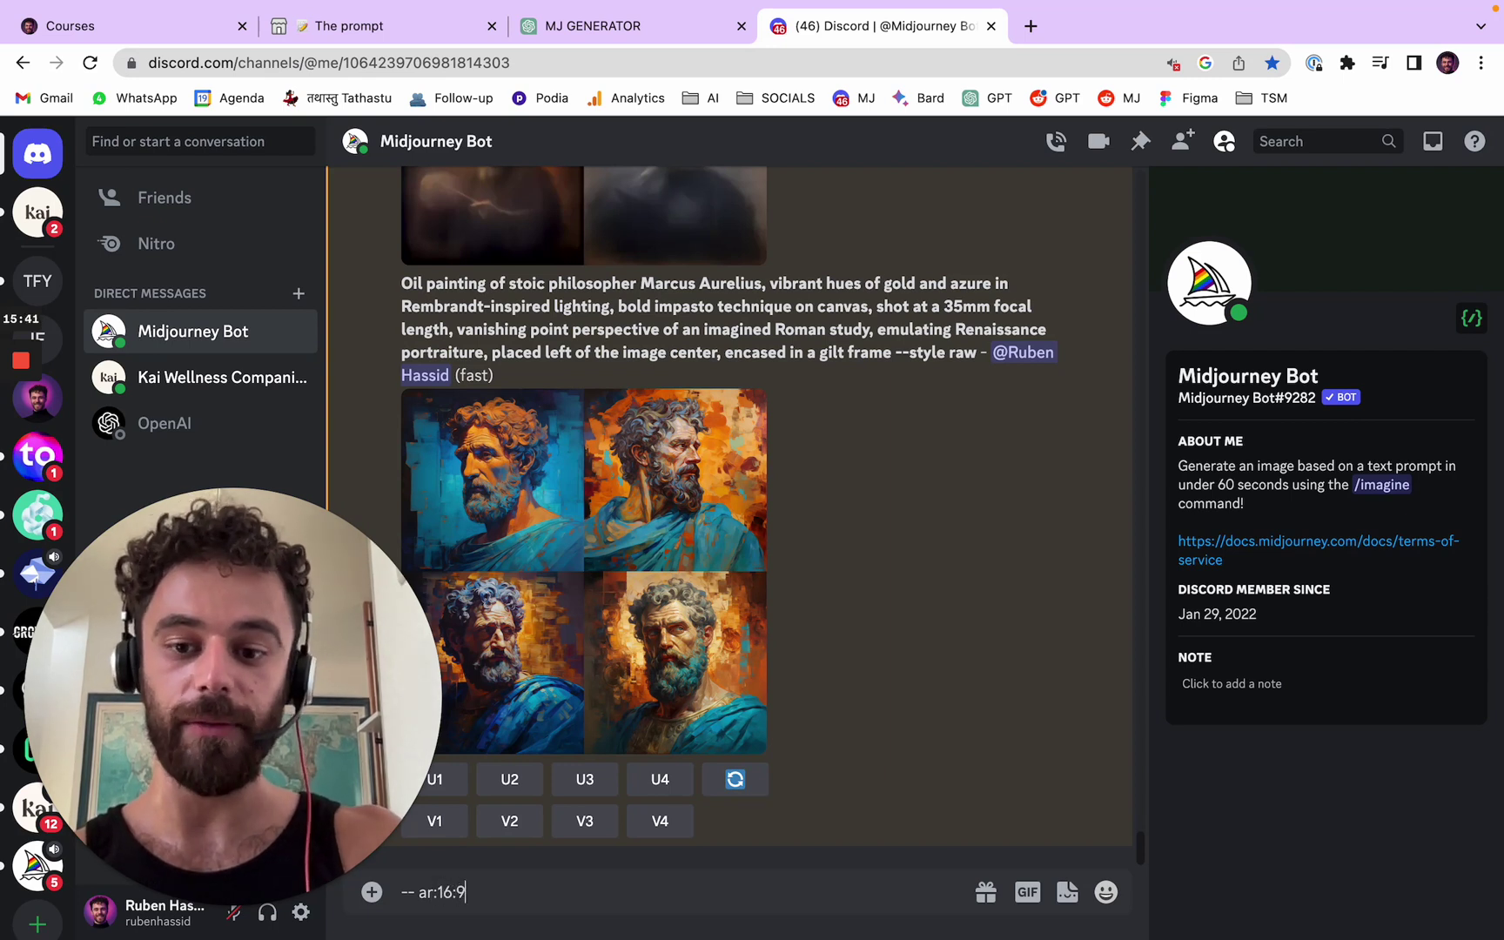
left_click_drag(483, 893, 327, 889)
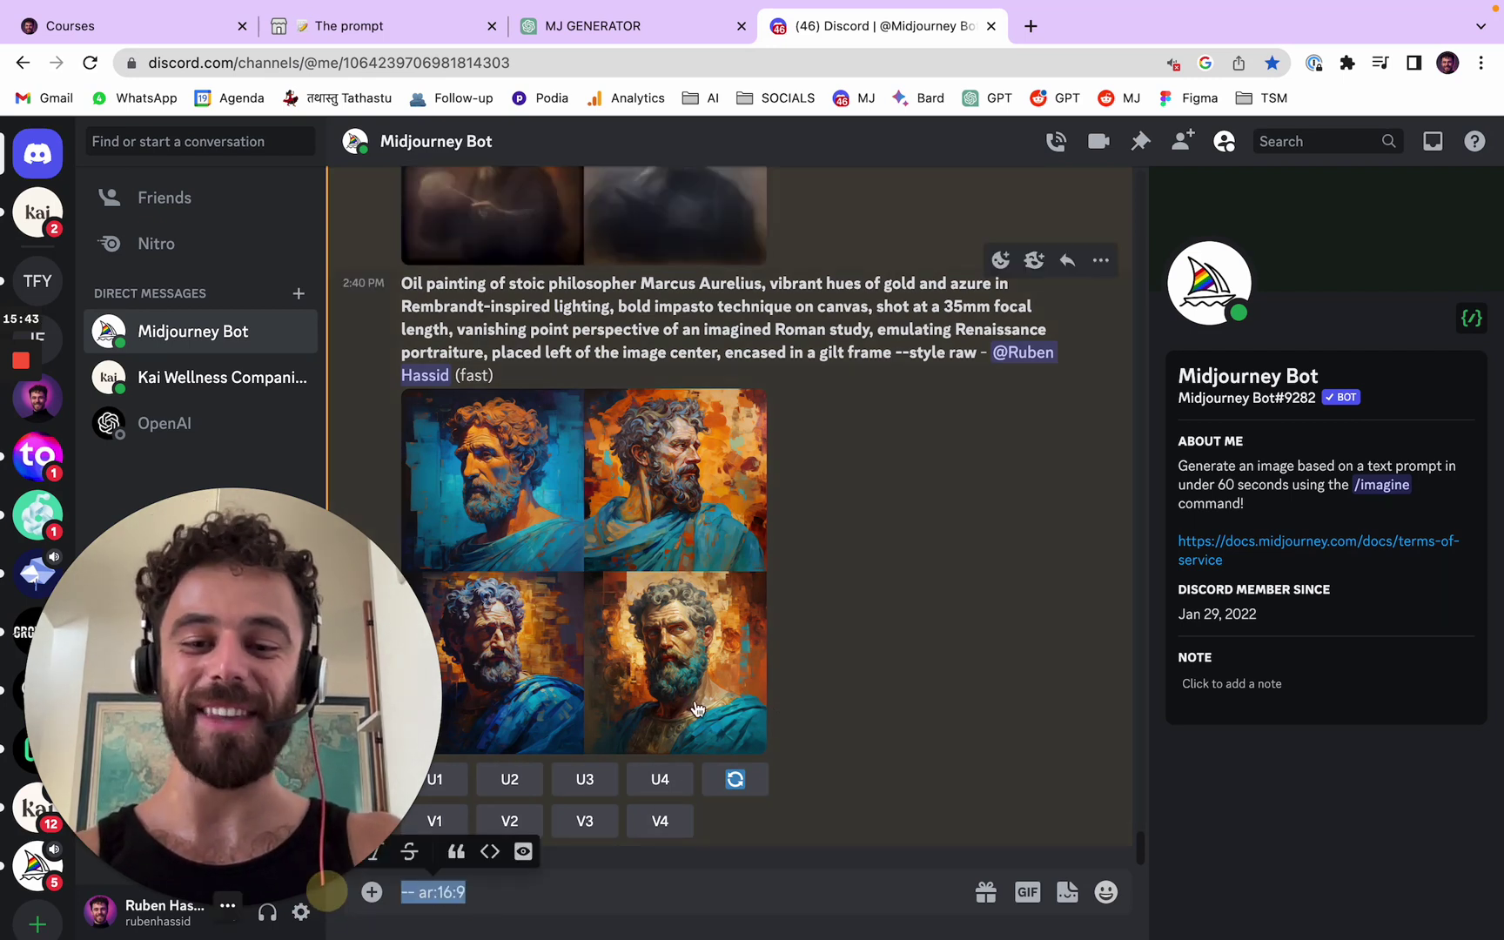
key("BackSpace")
scroll(981, 610, "up", 7)
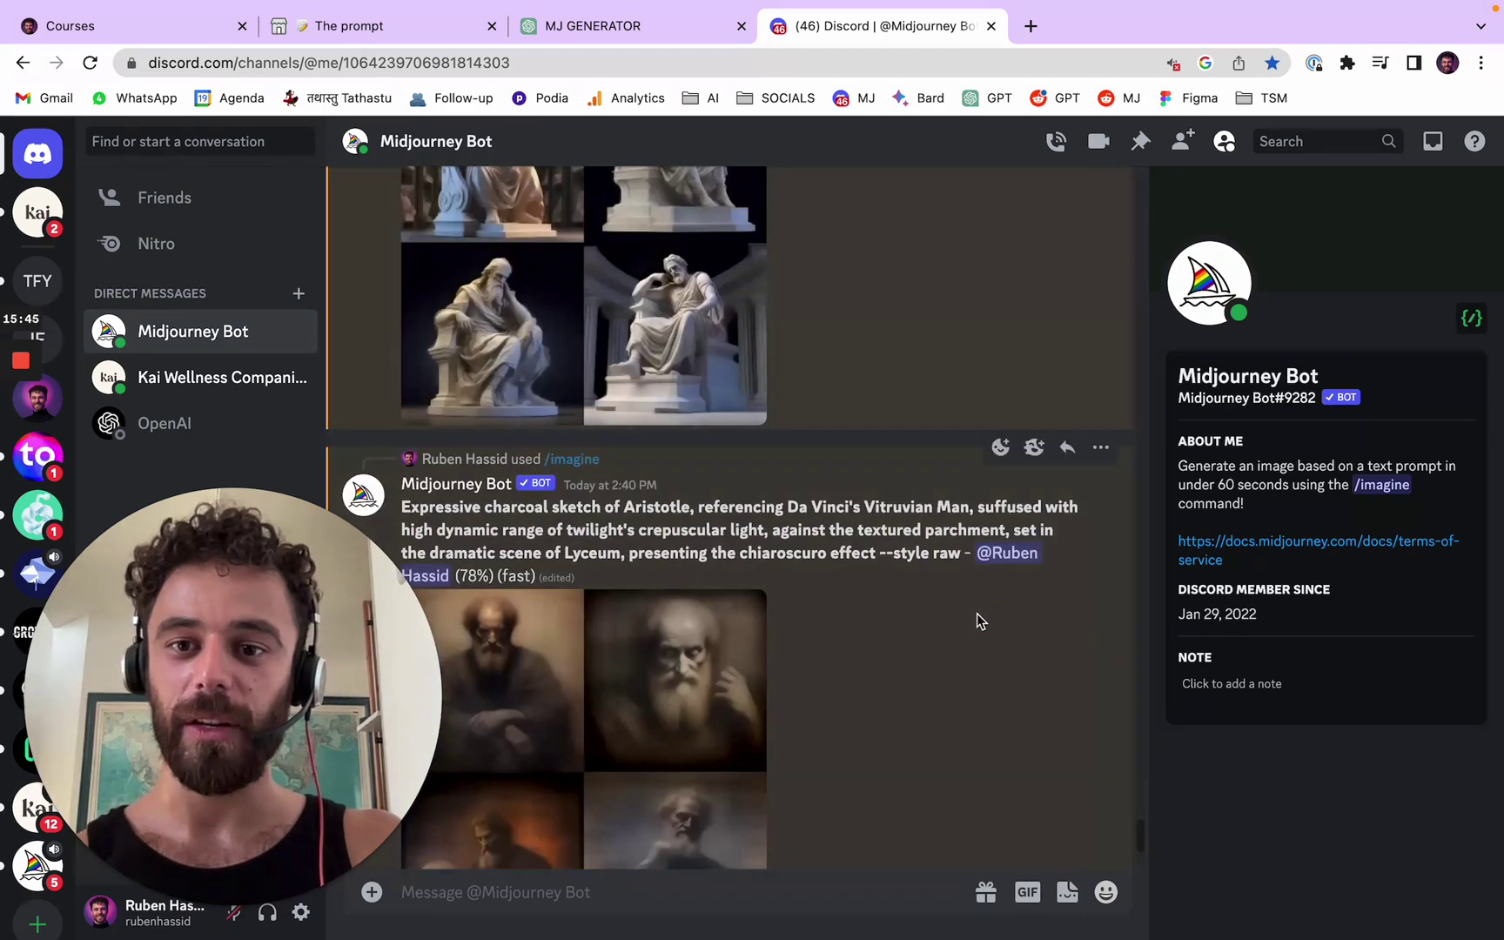
Inspect the Plato statue grid zoomed in a browser tab, then close it.
scroll(966, 600, "down", 3)
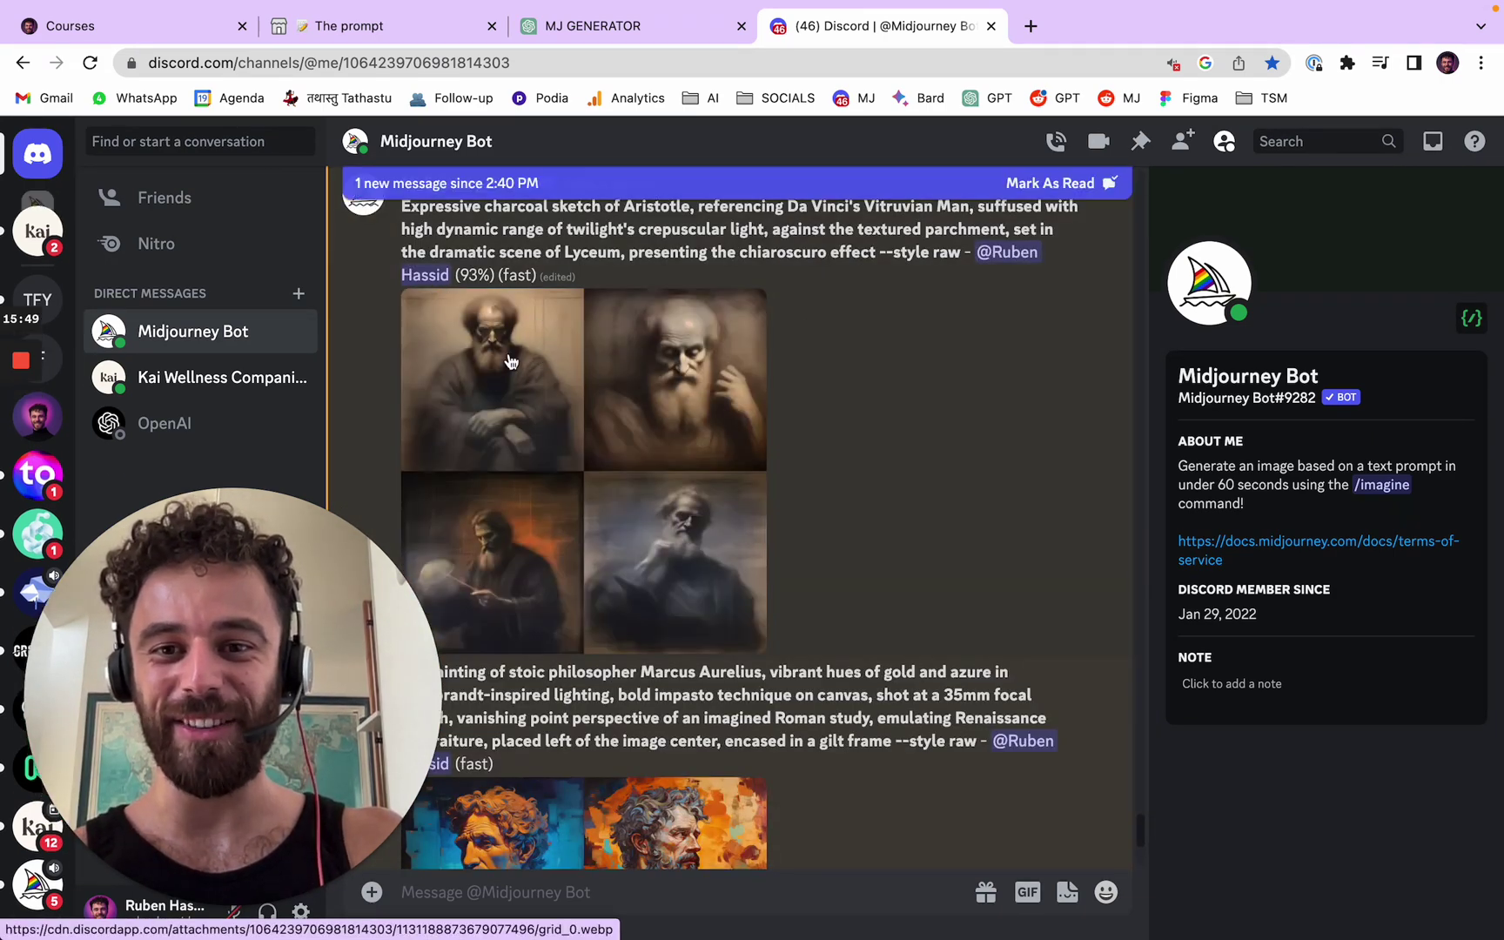
scroll(948, 535, "down", 5)
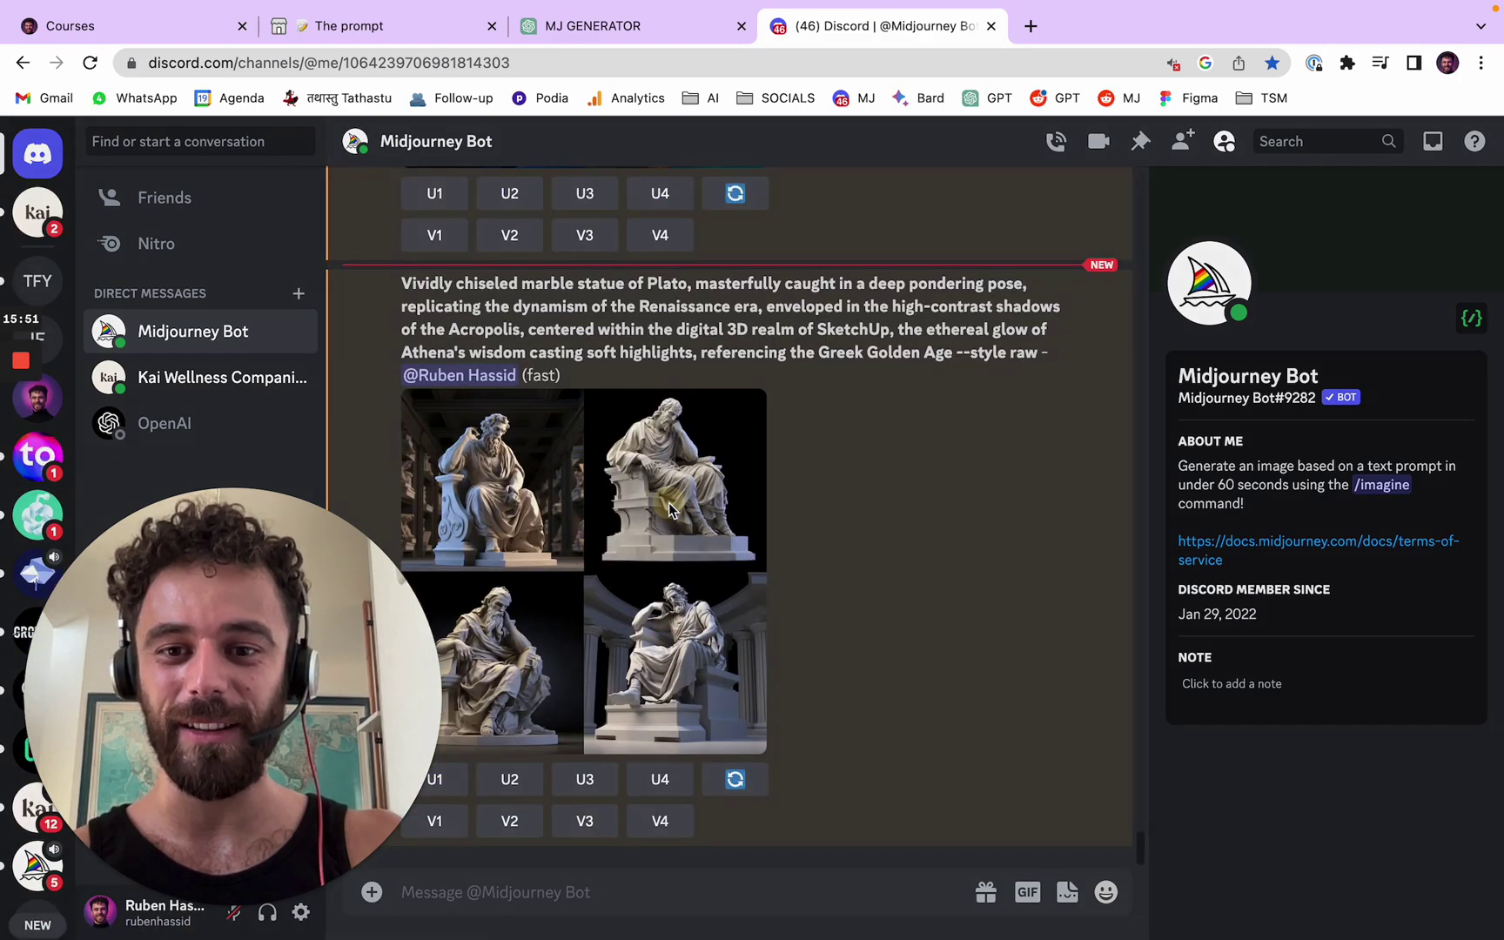
left_click(669, 501)
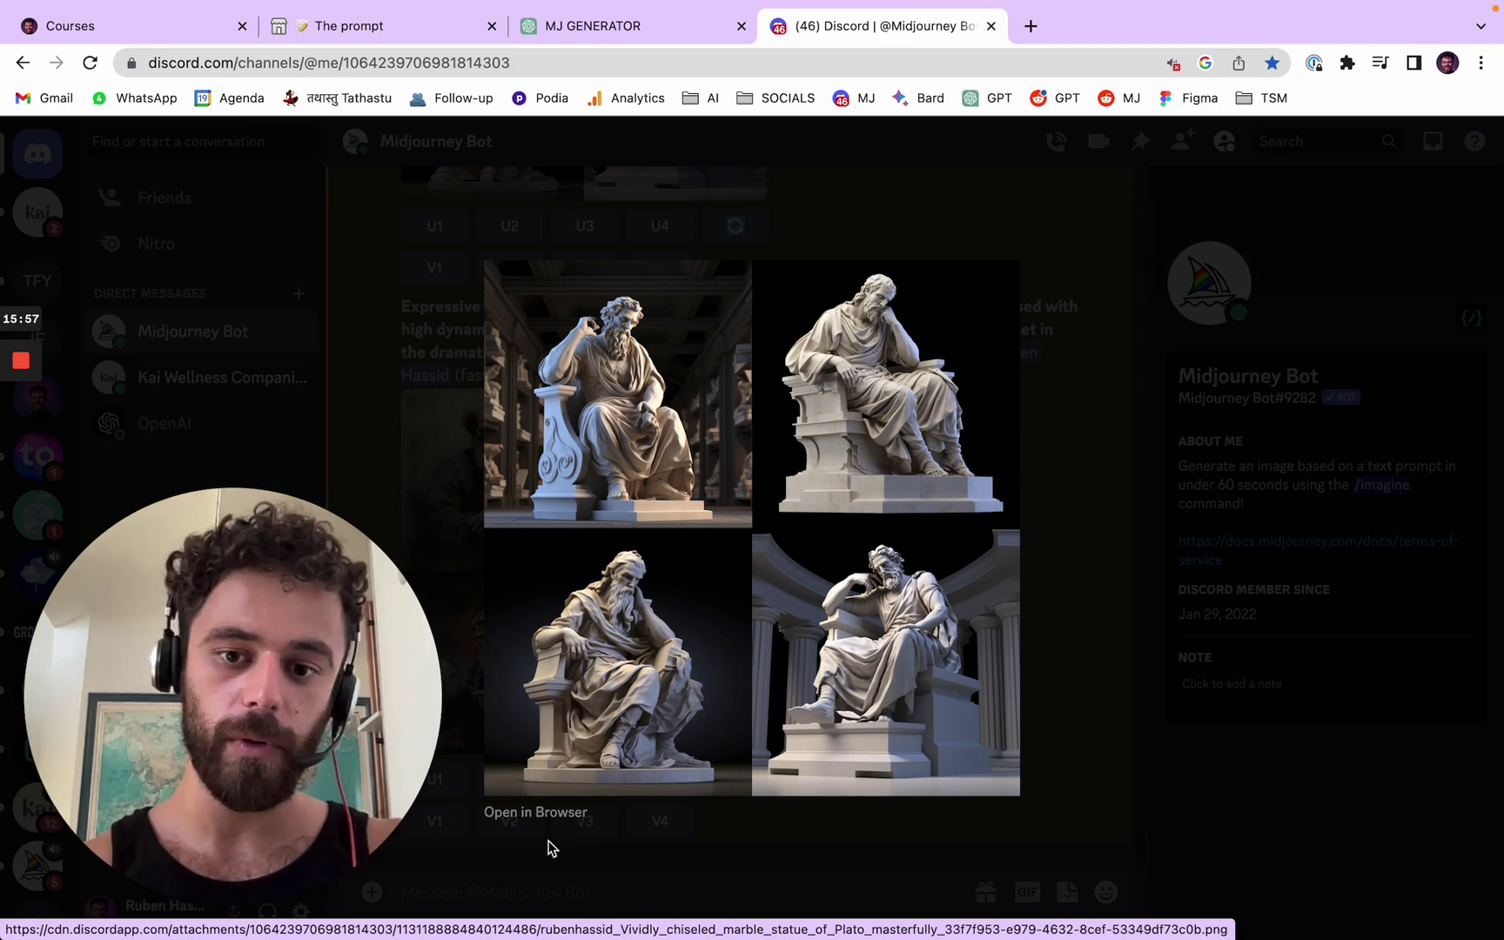
left_click(538, 813)
left_click(1040, 225)
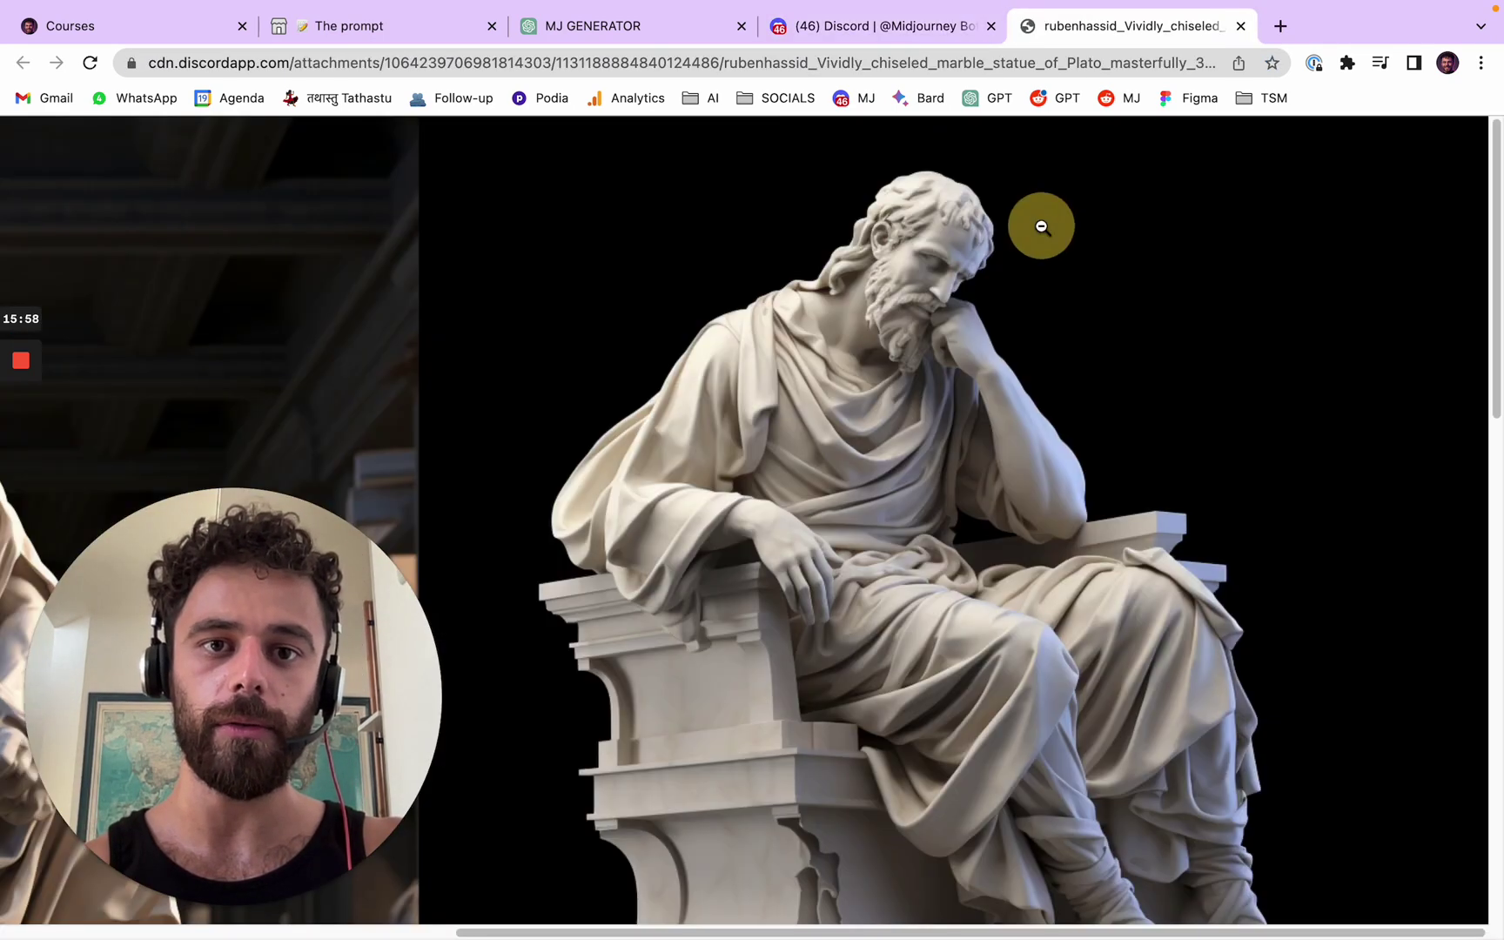
left_click(969, 306)
left_click(1240, 25)
left_click(1094, 490)
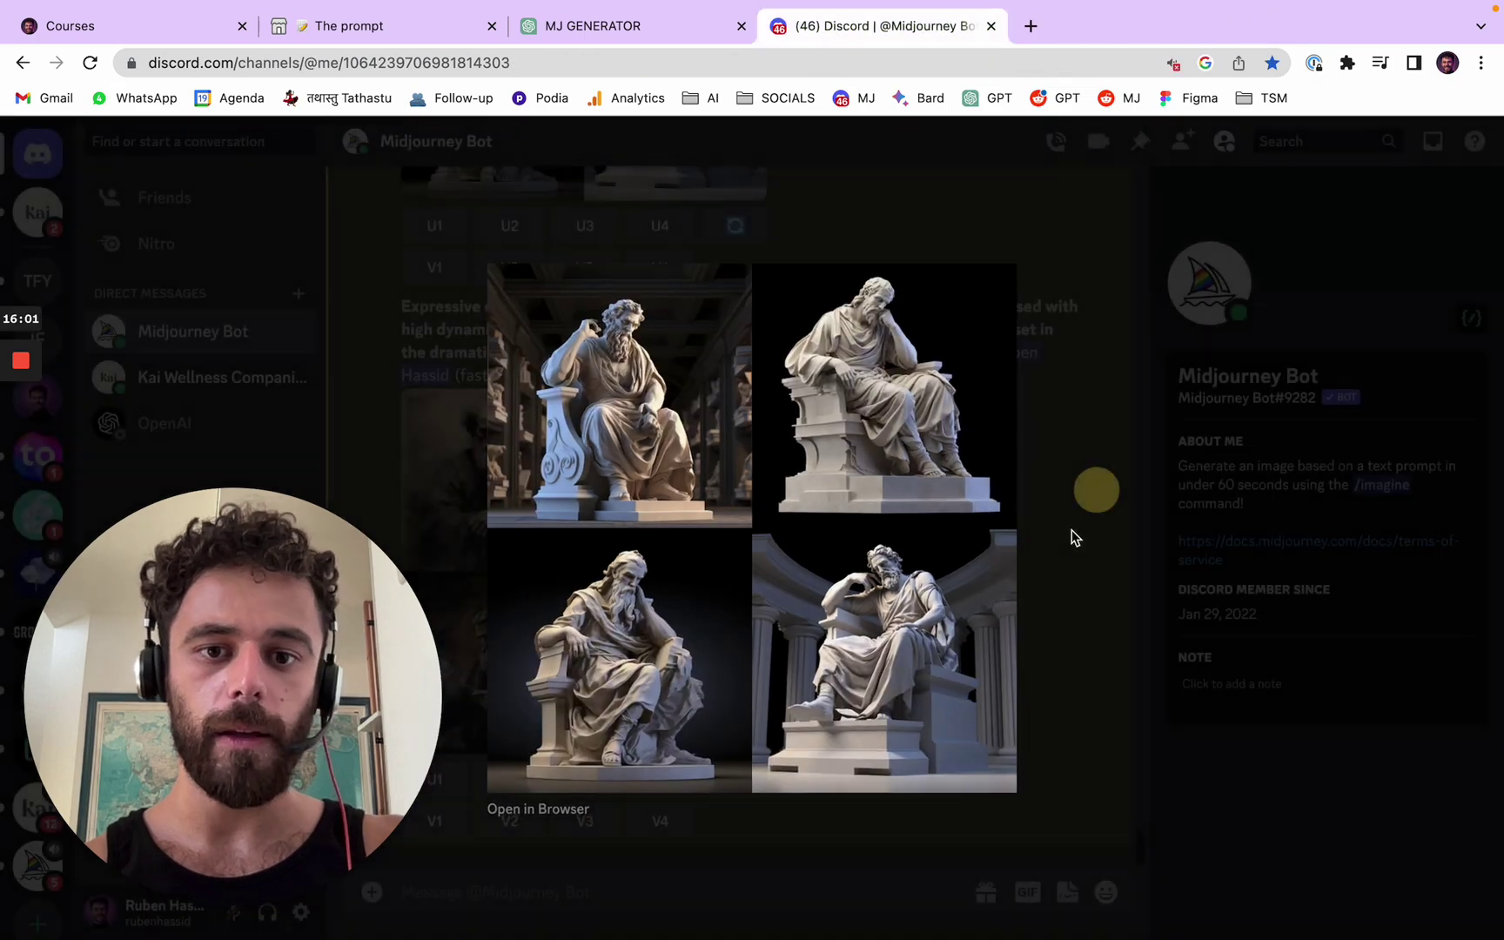
Inspect the Aristotle charcoal grid zoomed in a browser tab, then return to ChatGPT.
left_click(750, 557)
left_click(538, 812)
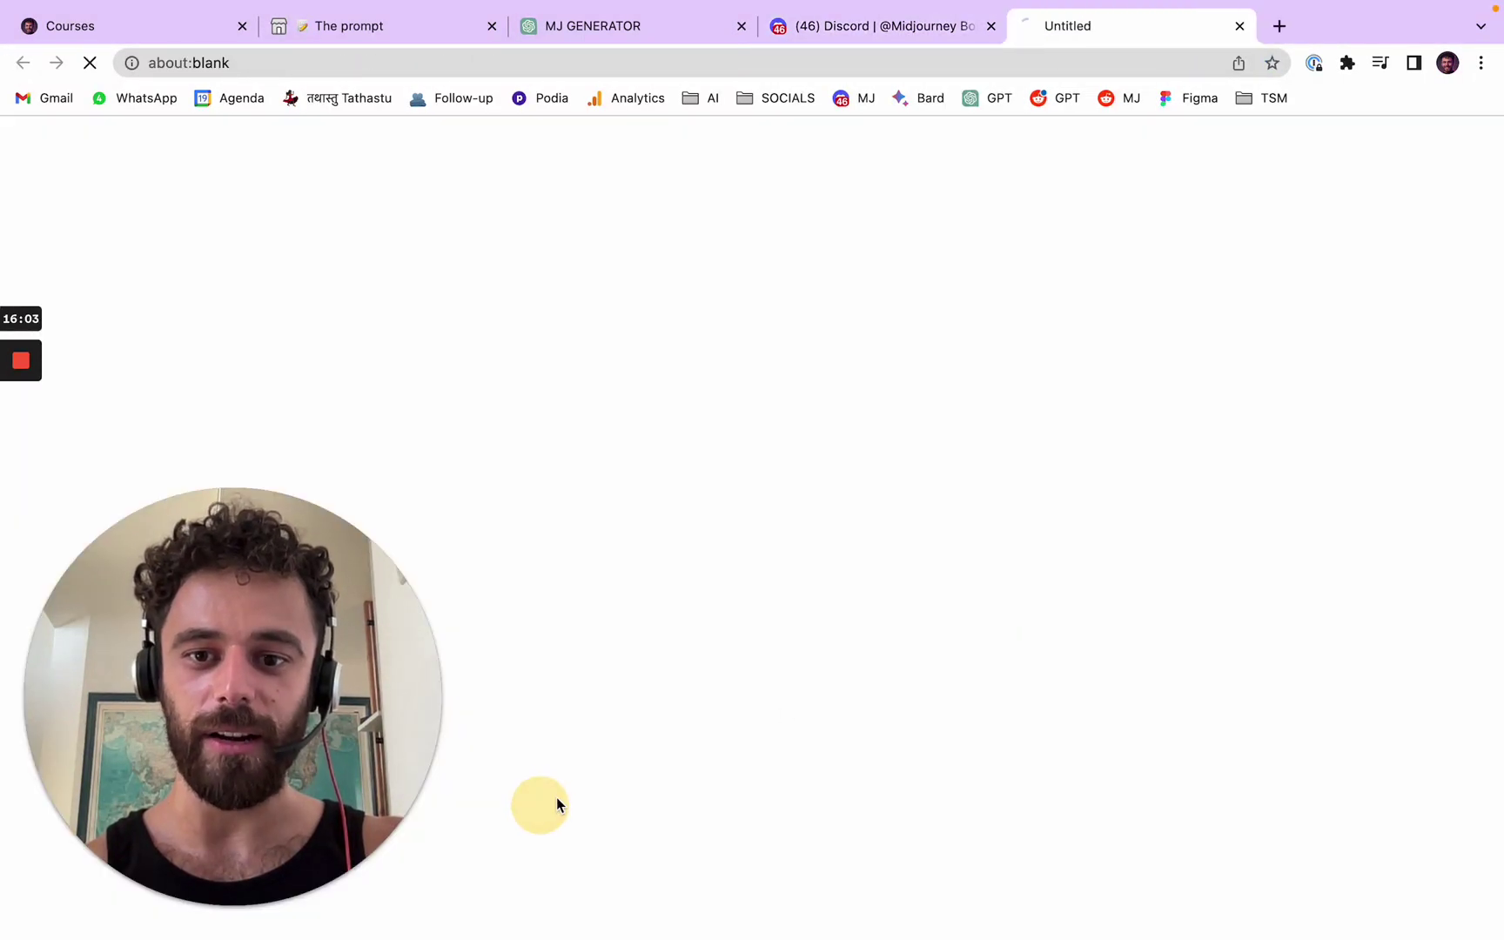
left_click(1130, 306)
left_click(1236, 415)
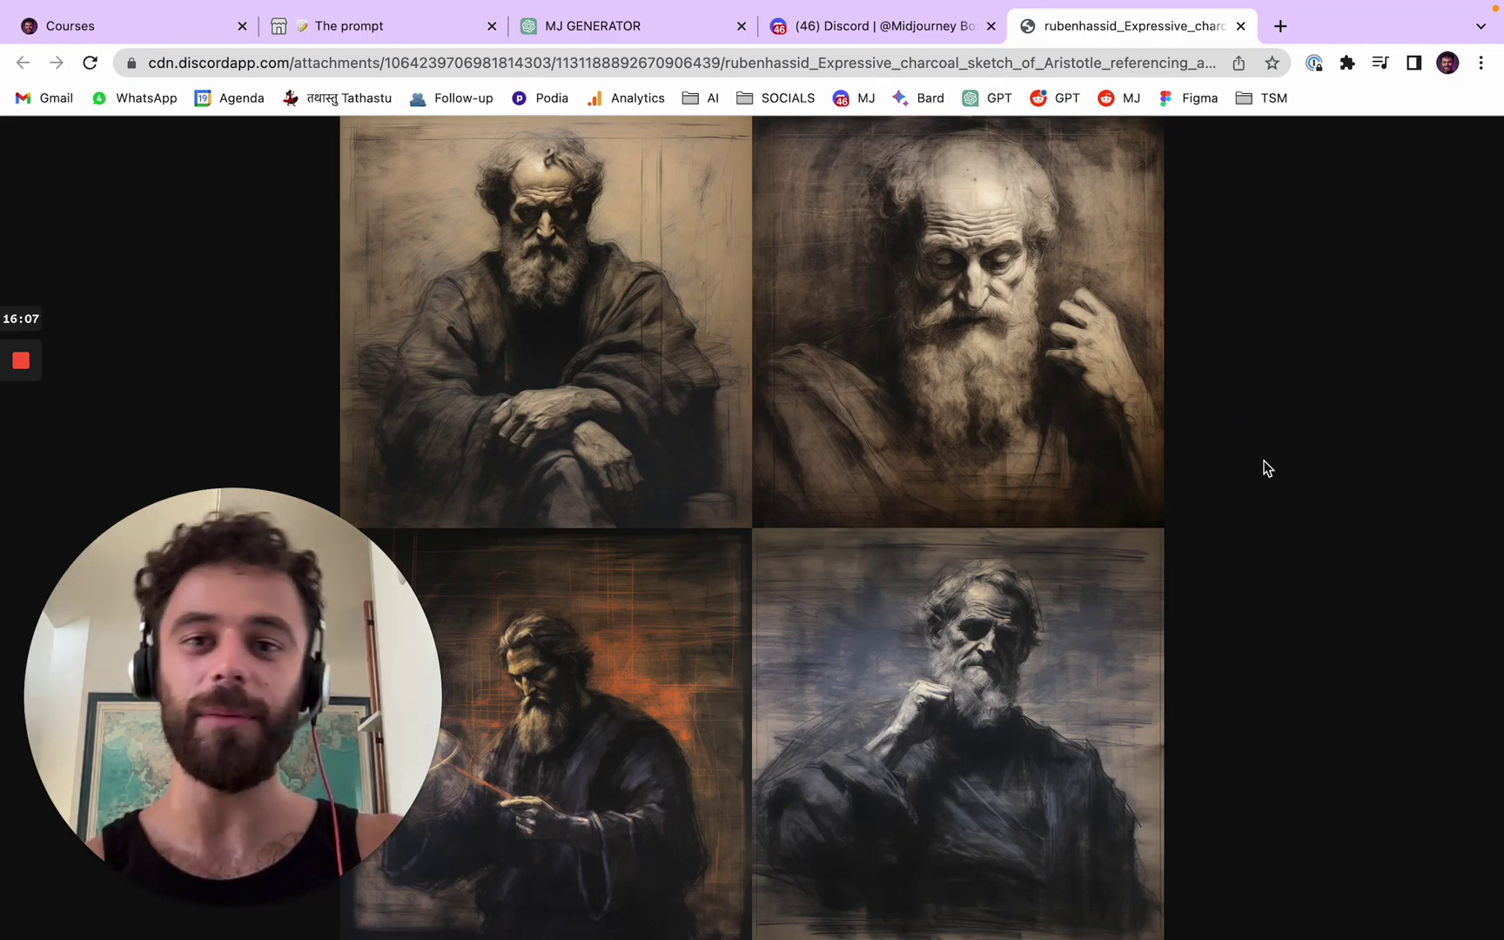
left_click(1240, 25)
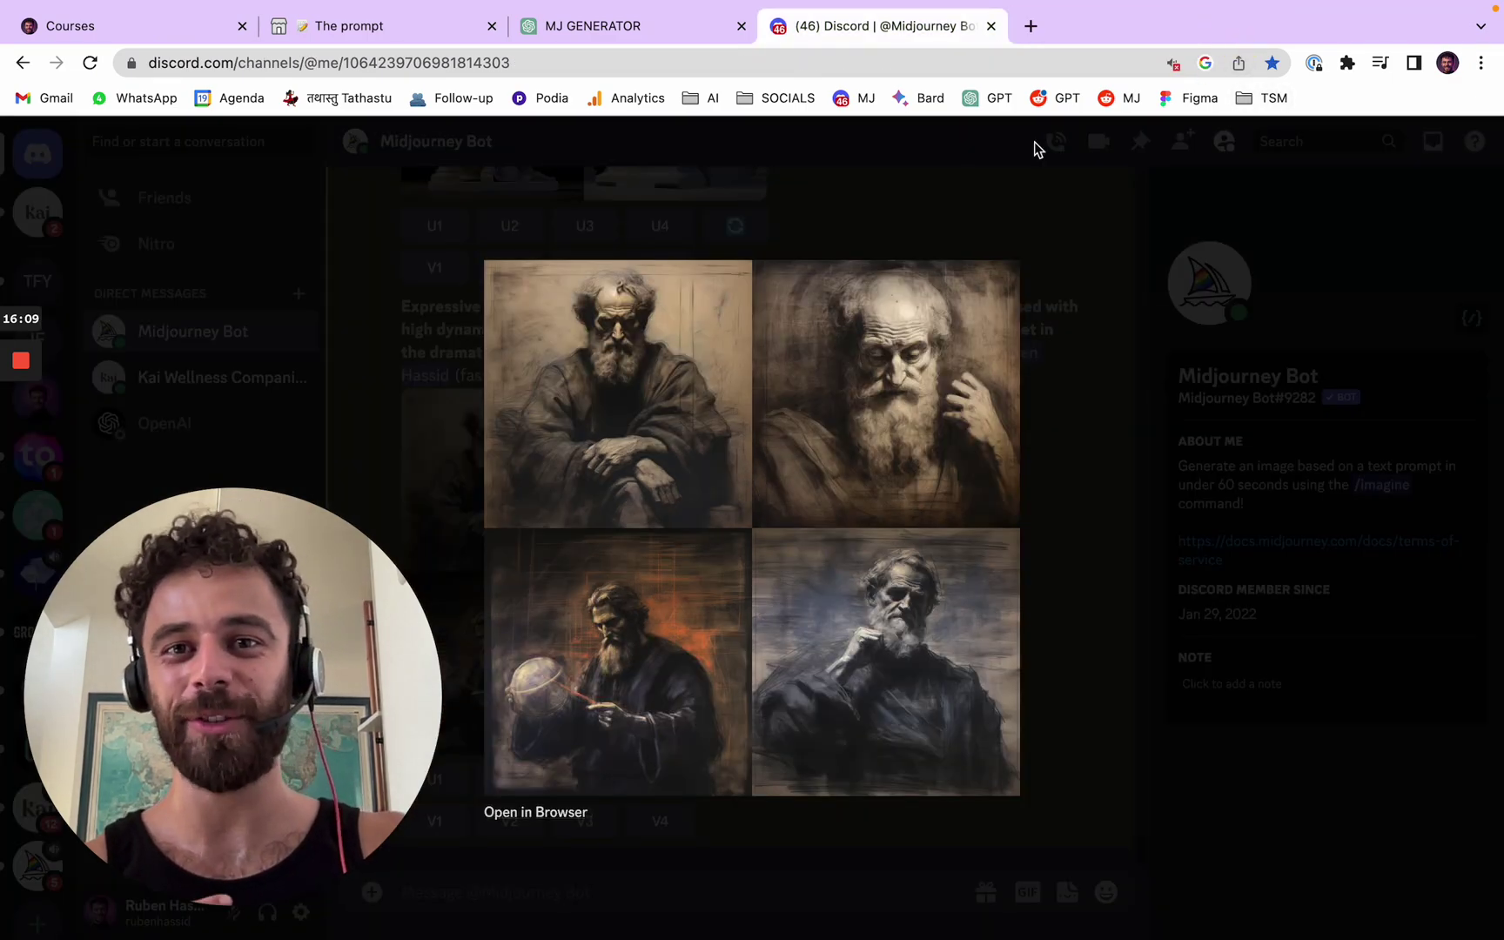
left_click(1033, 225)
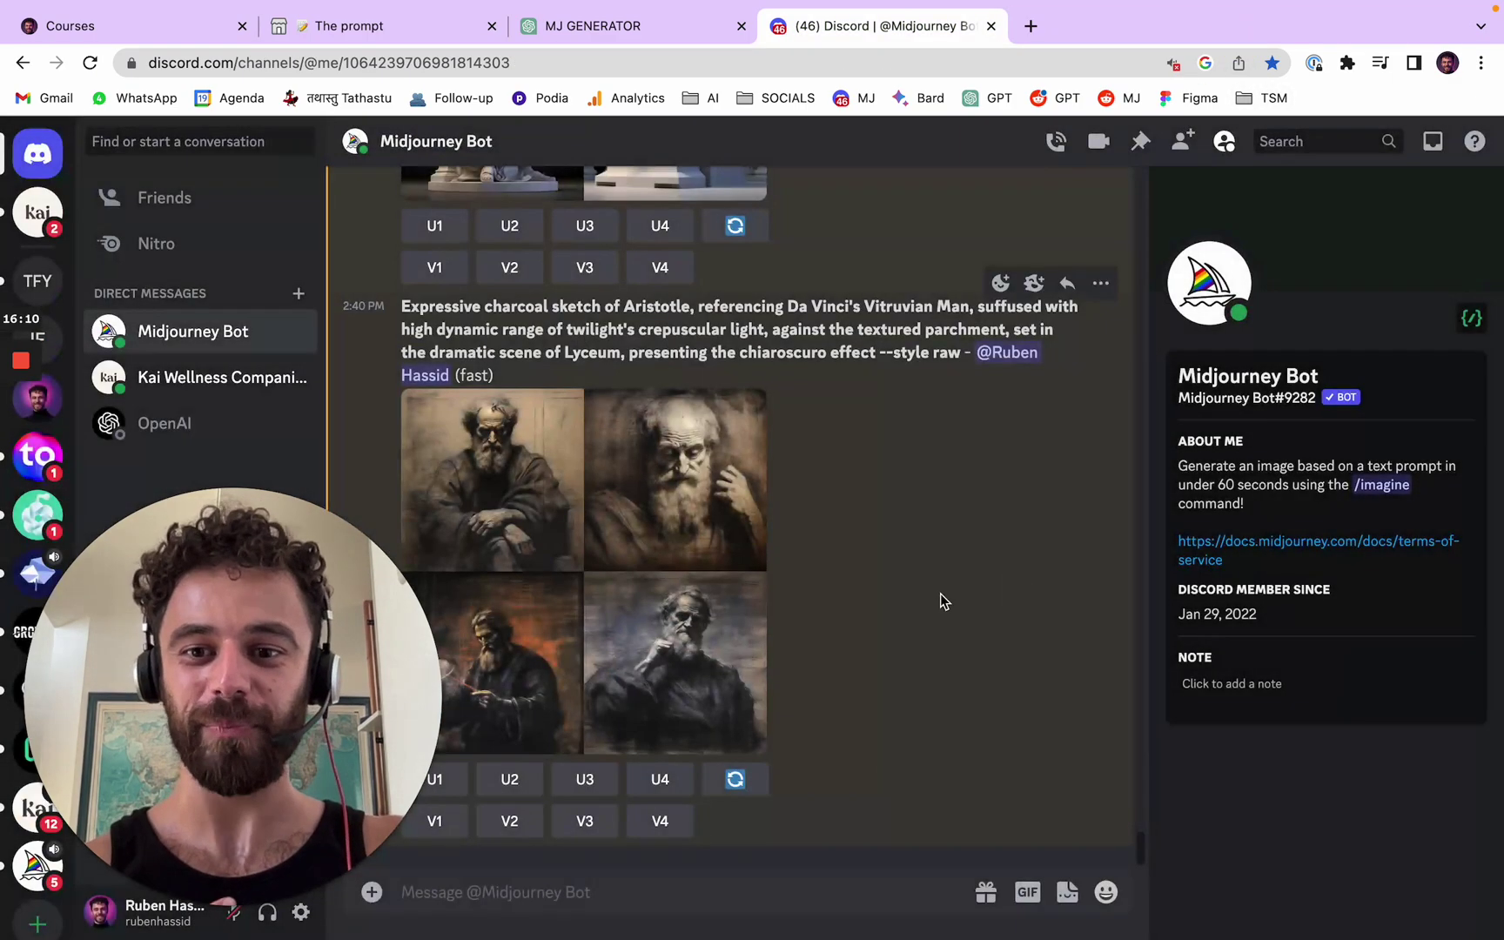
left_click(604, 27)
left_click(139, 224)
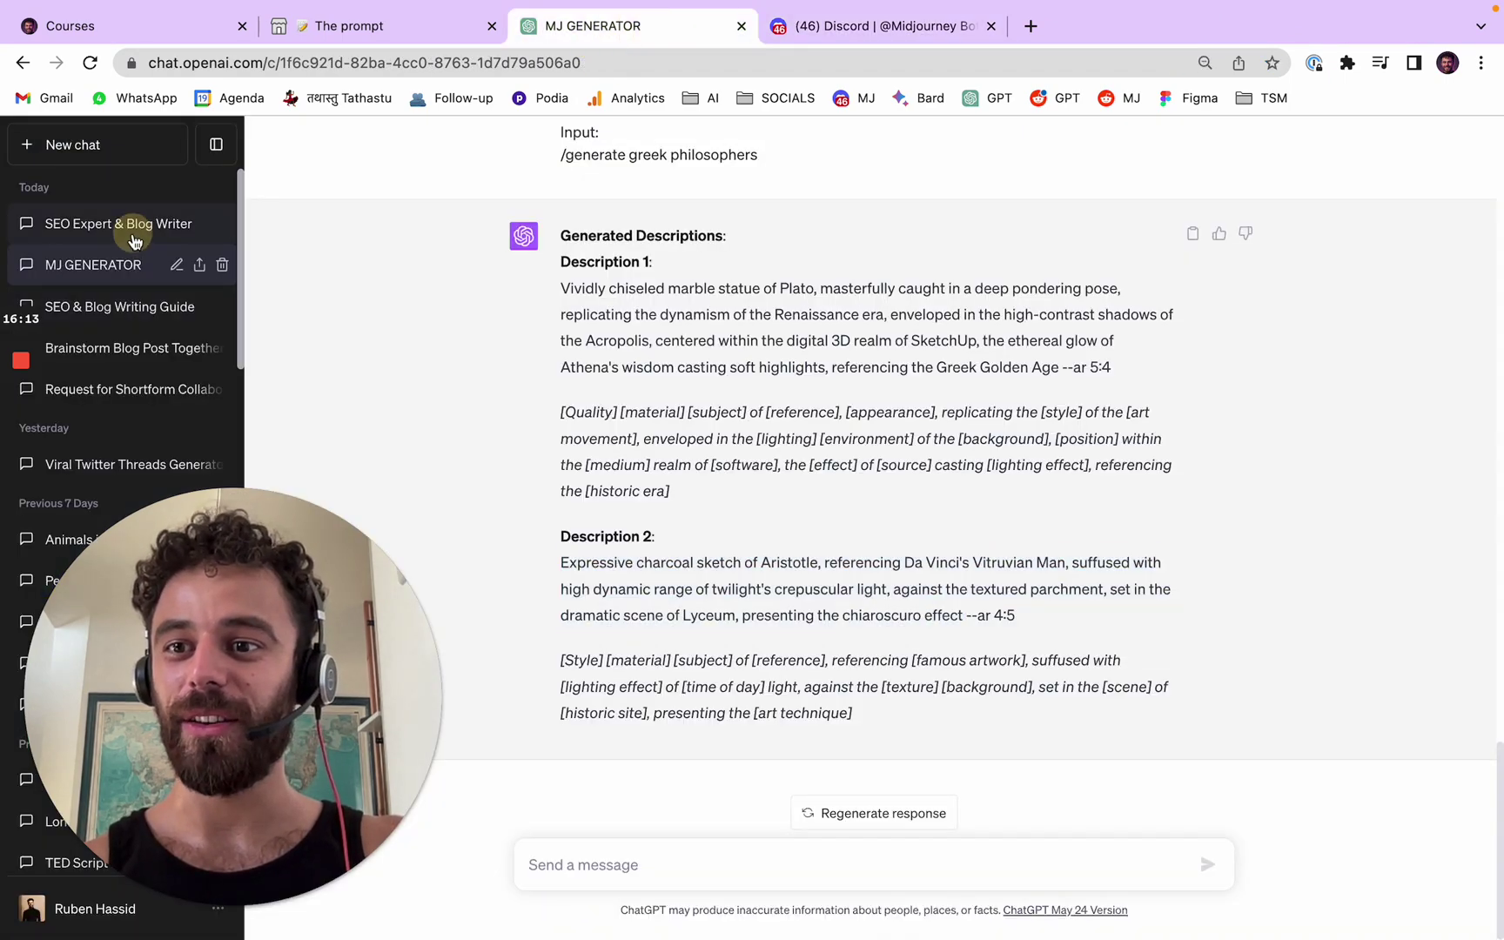
Scroll through the Silicon Valley Stoicism article and glance at the Aristotle grid in Discord.
scroll(949, 543, "up", 20)
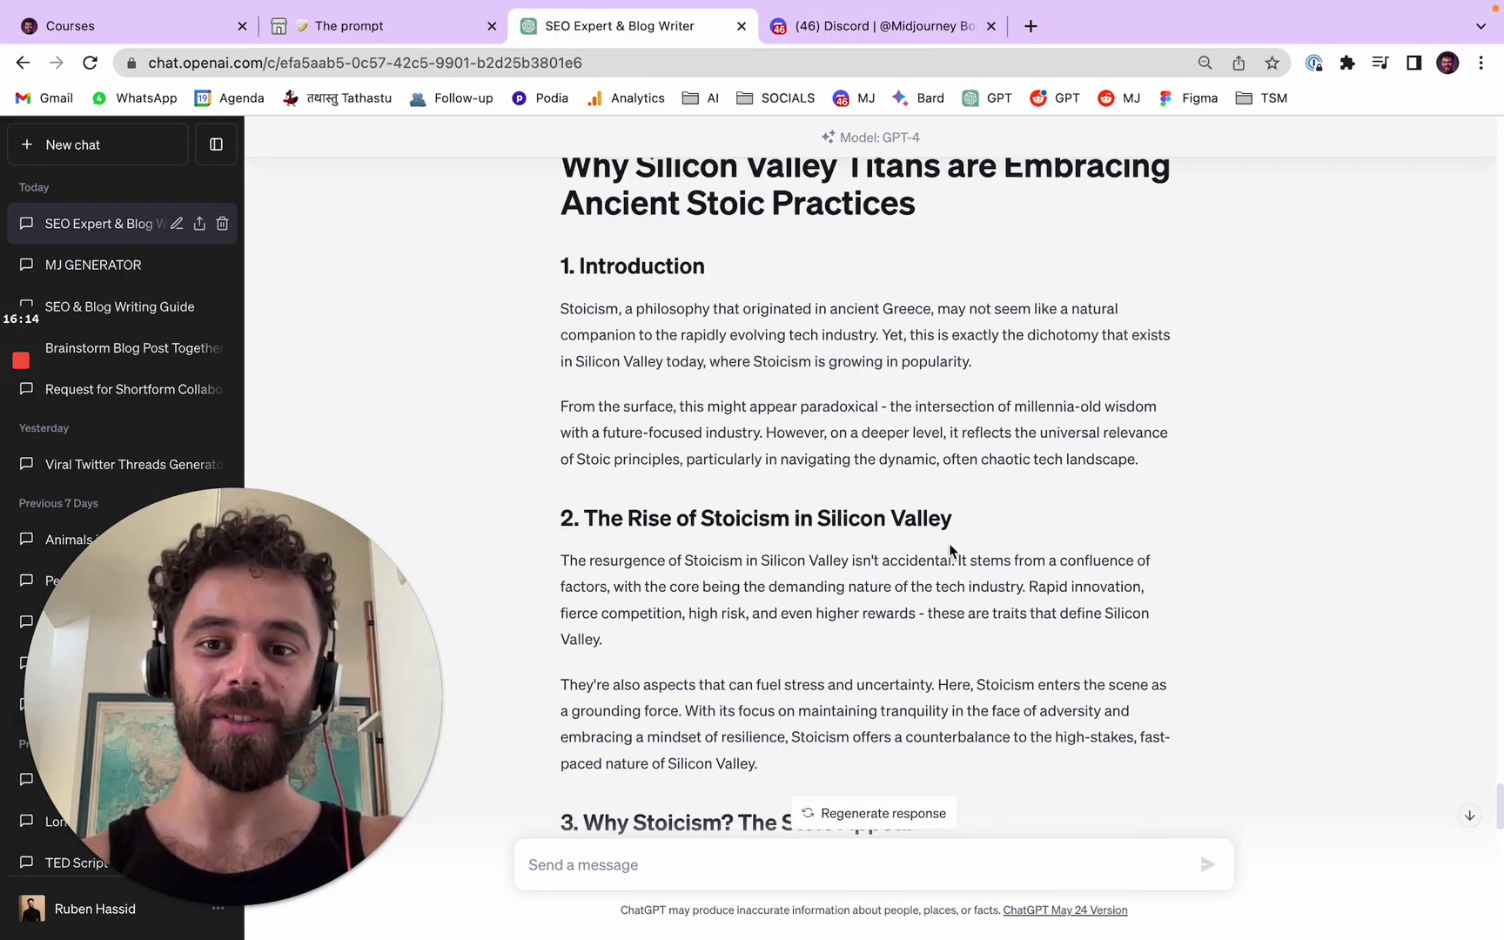
scroll(948, 548, "down", 20)
scroll(943, 515, "up", 12)
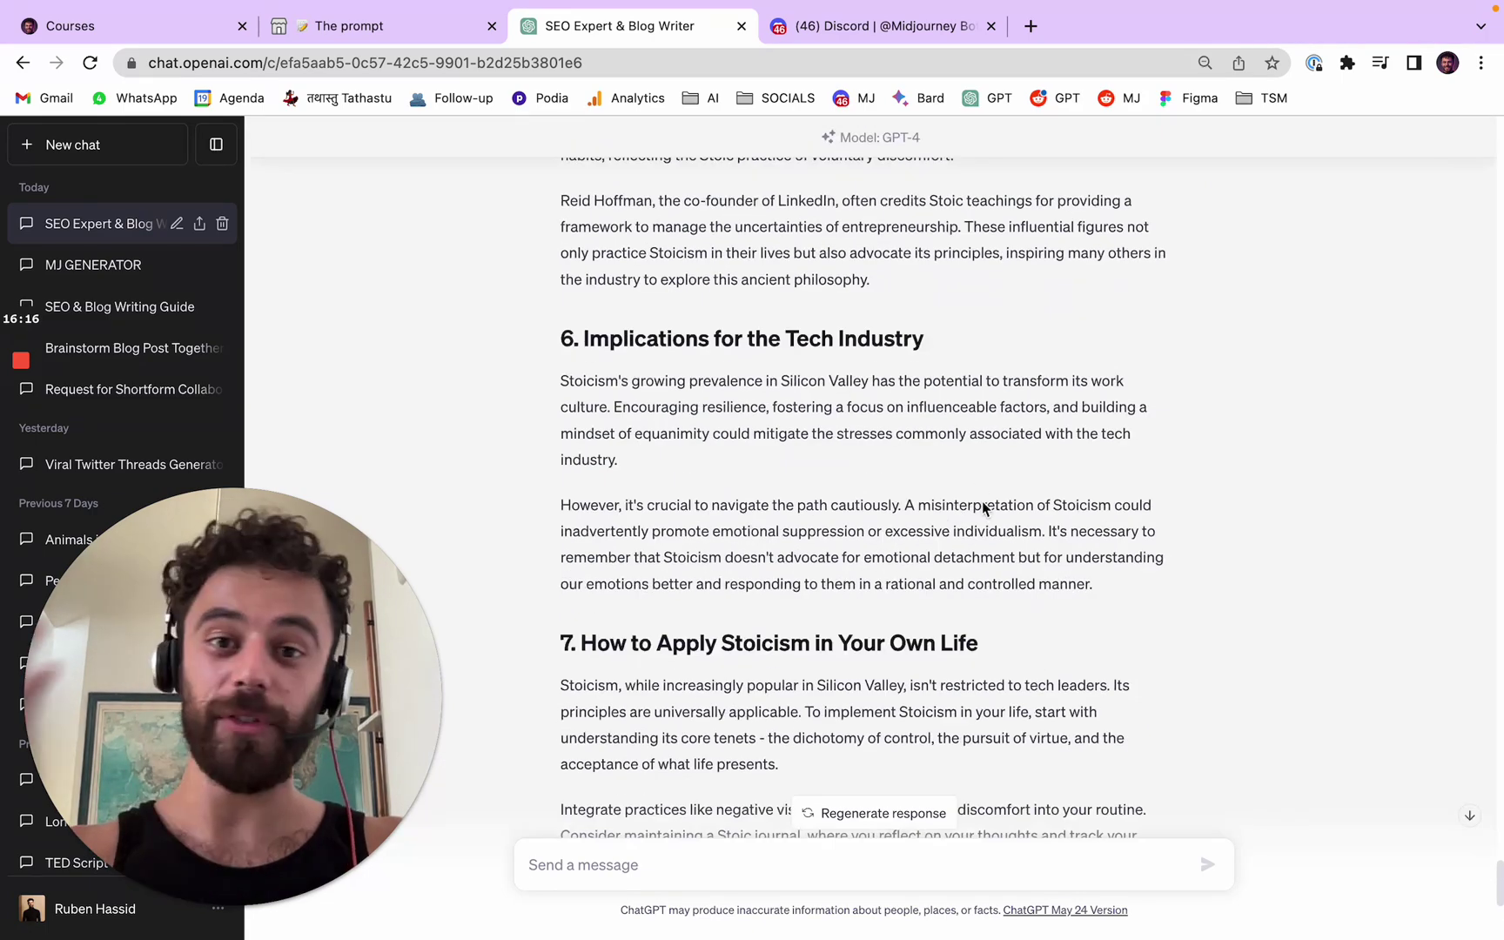
scroll(957, 504, "down", 10)
scroll(984, 504, "down", 3)
left_click(905, 26)
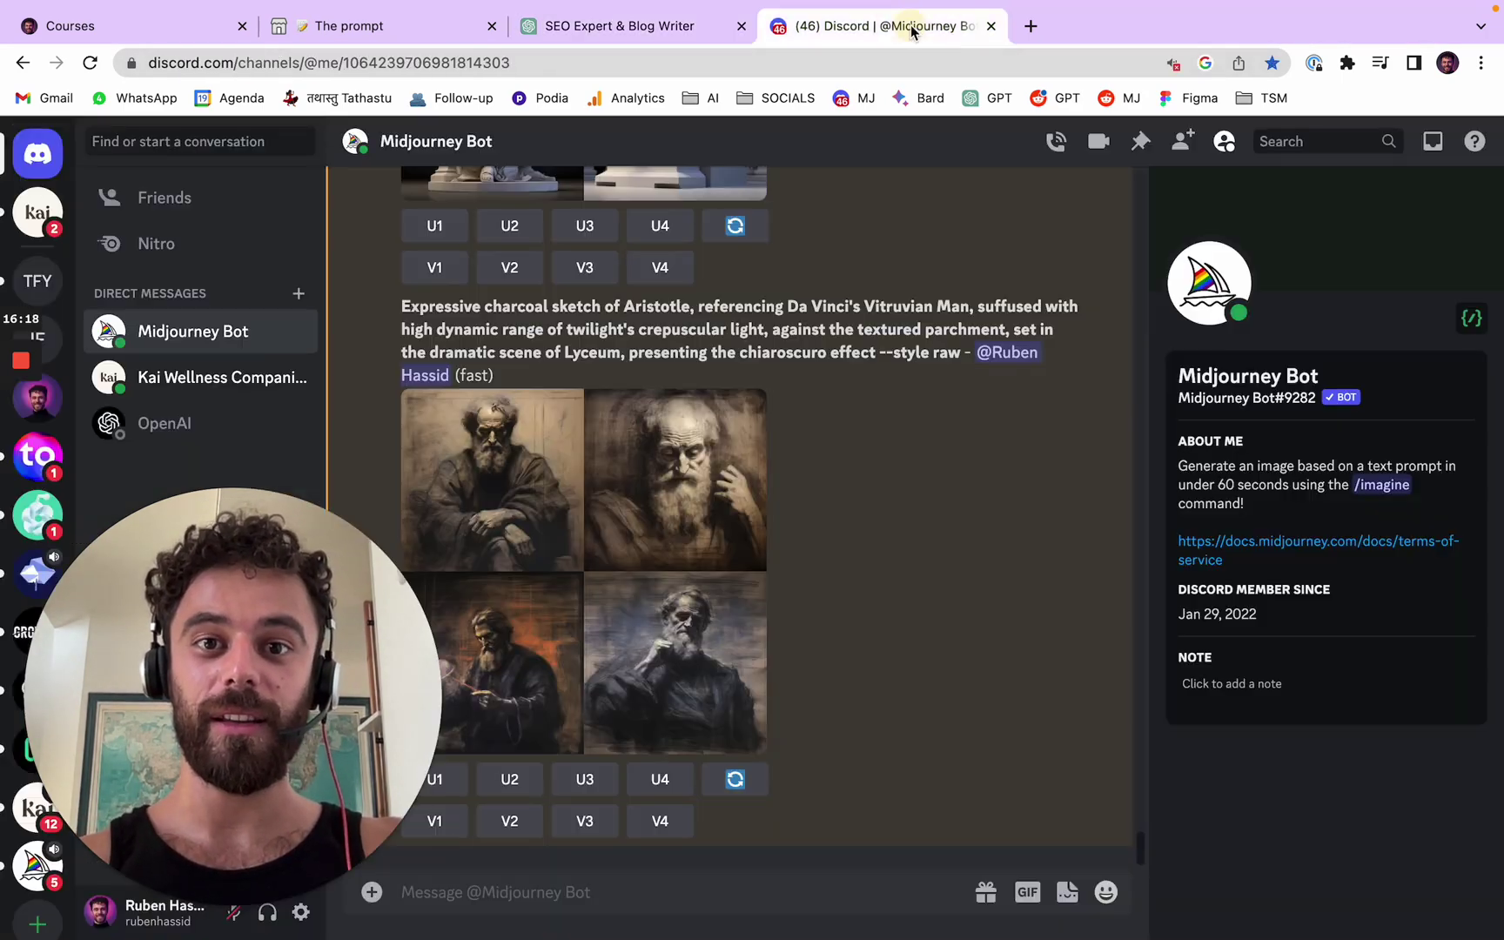
left_click(758, 588)
left_click(348, 370)
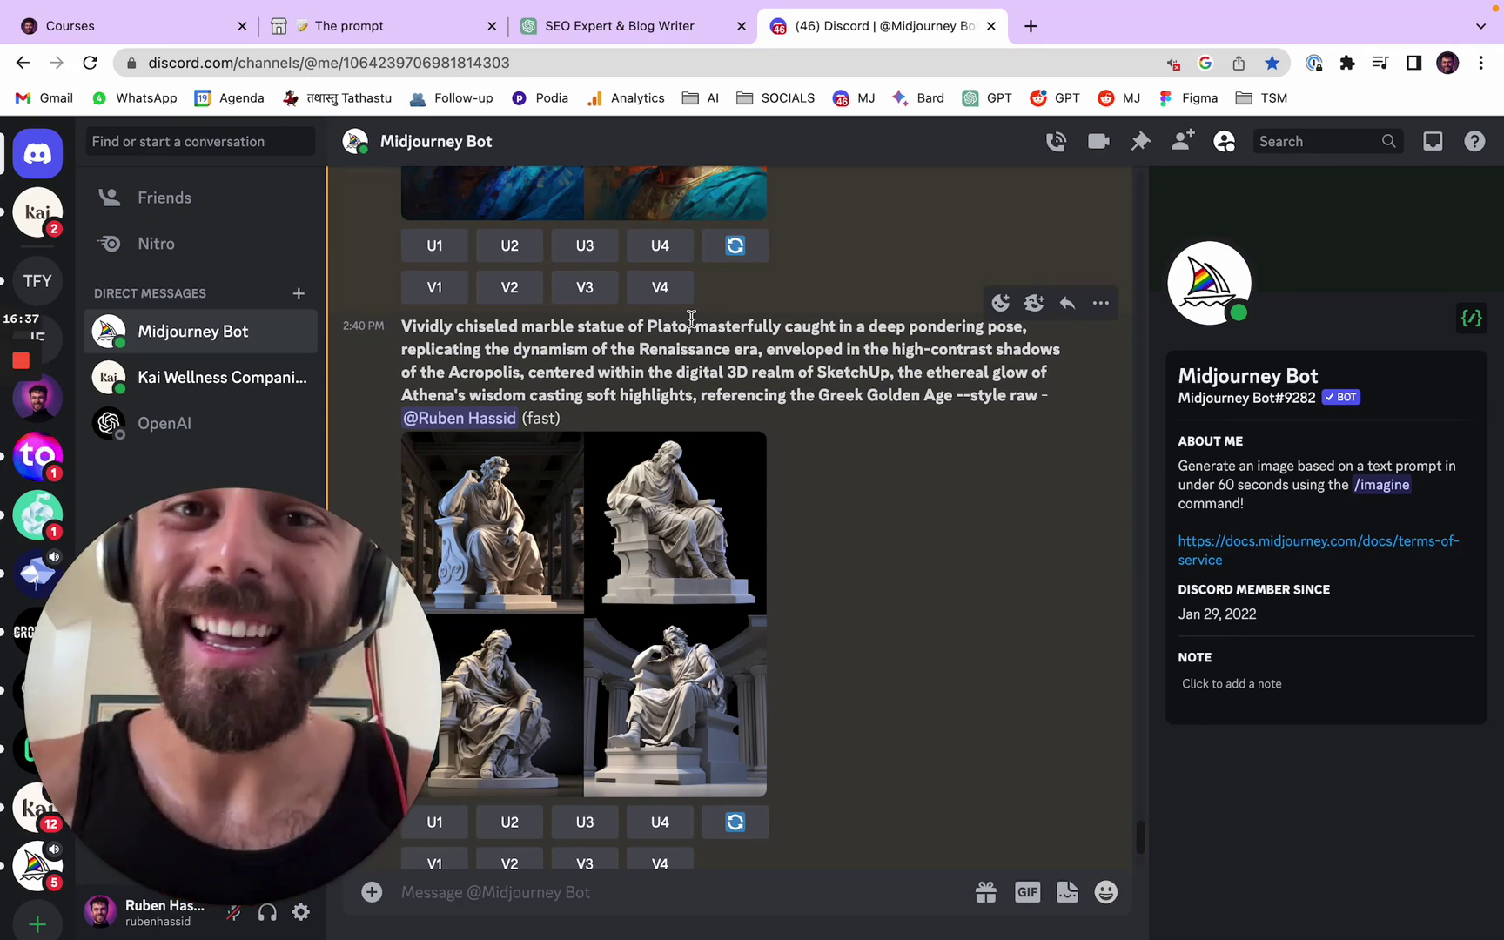
Return to the SEO Expert & Blog Writer chat and scroll to its opening prompt.
left_click(572, 27)
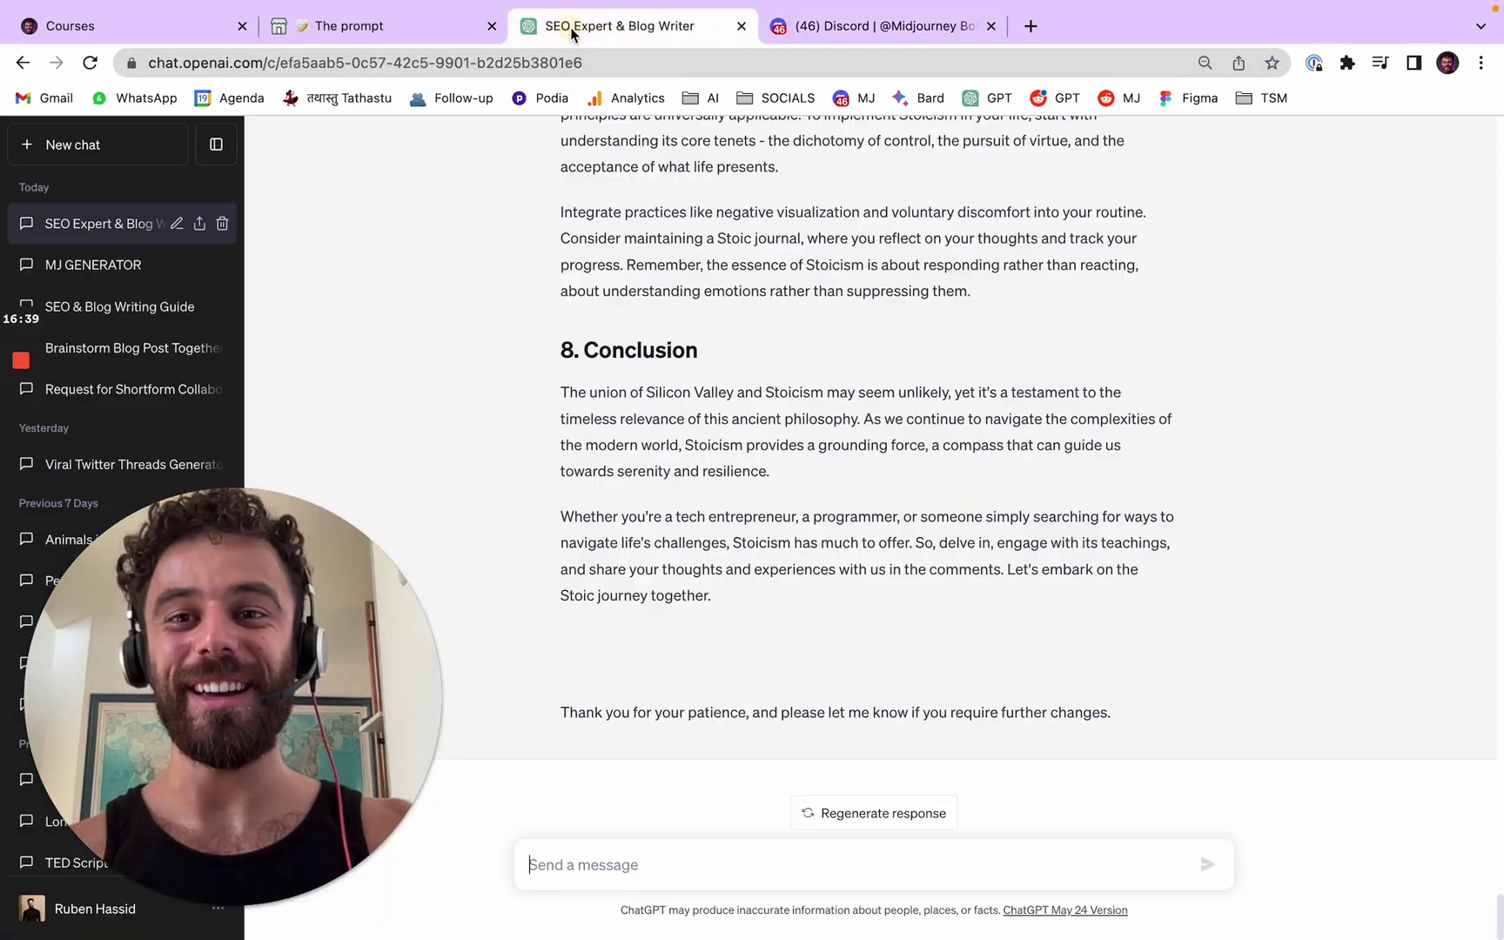
scroll(1281, 547, "up", 15)
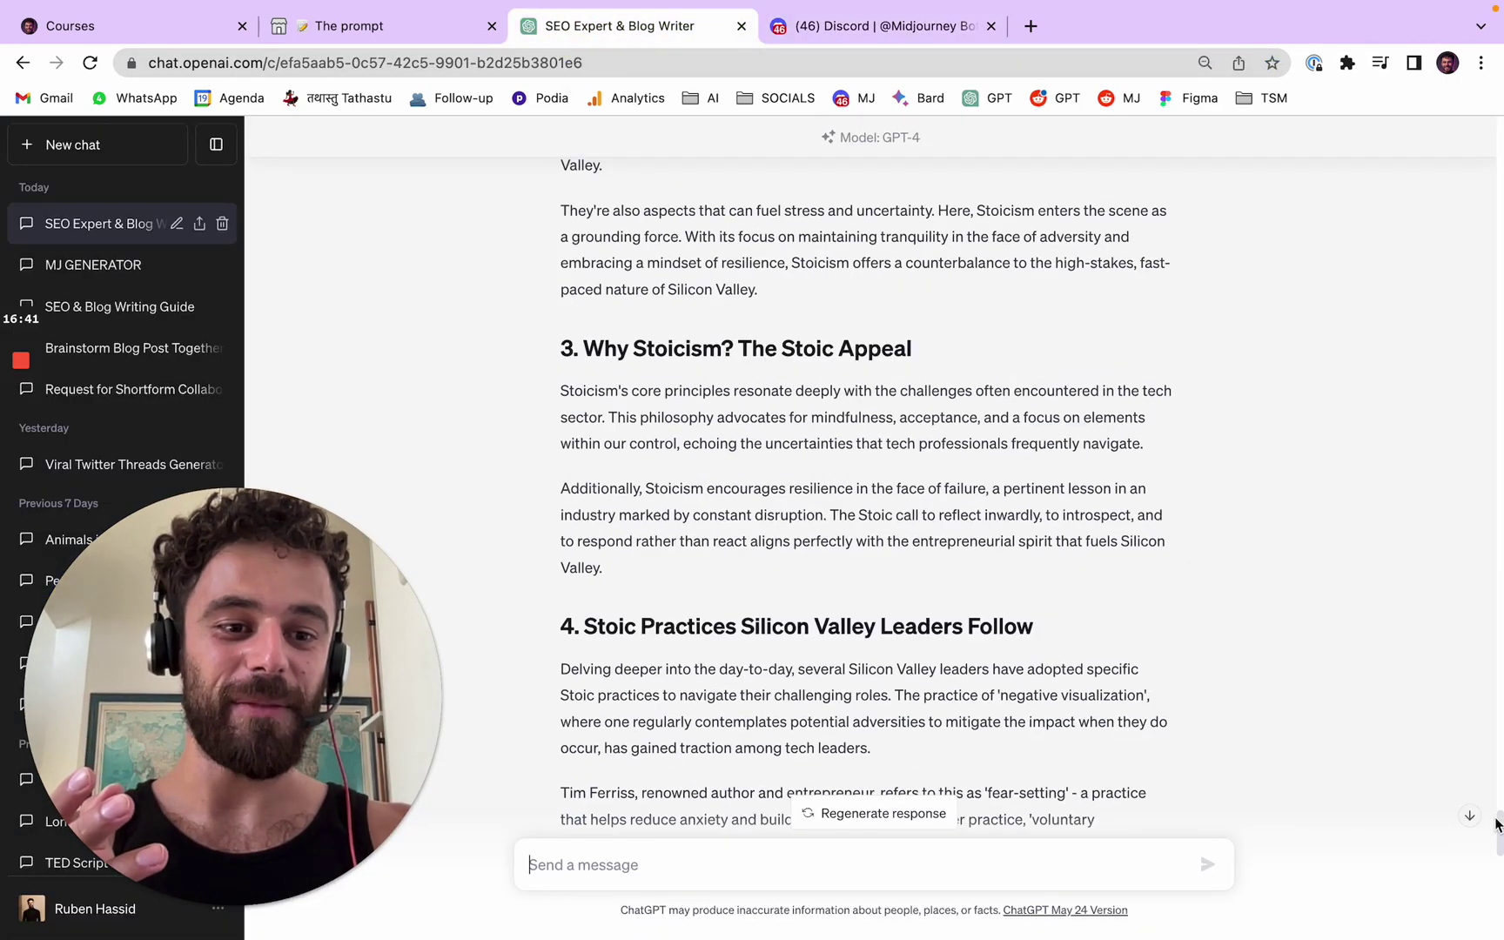
left_click_drag(1499, 825, 1493, 96)
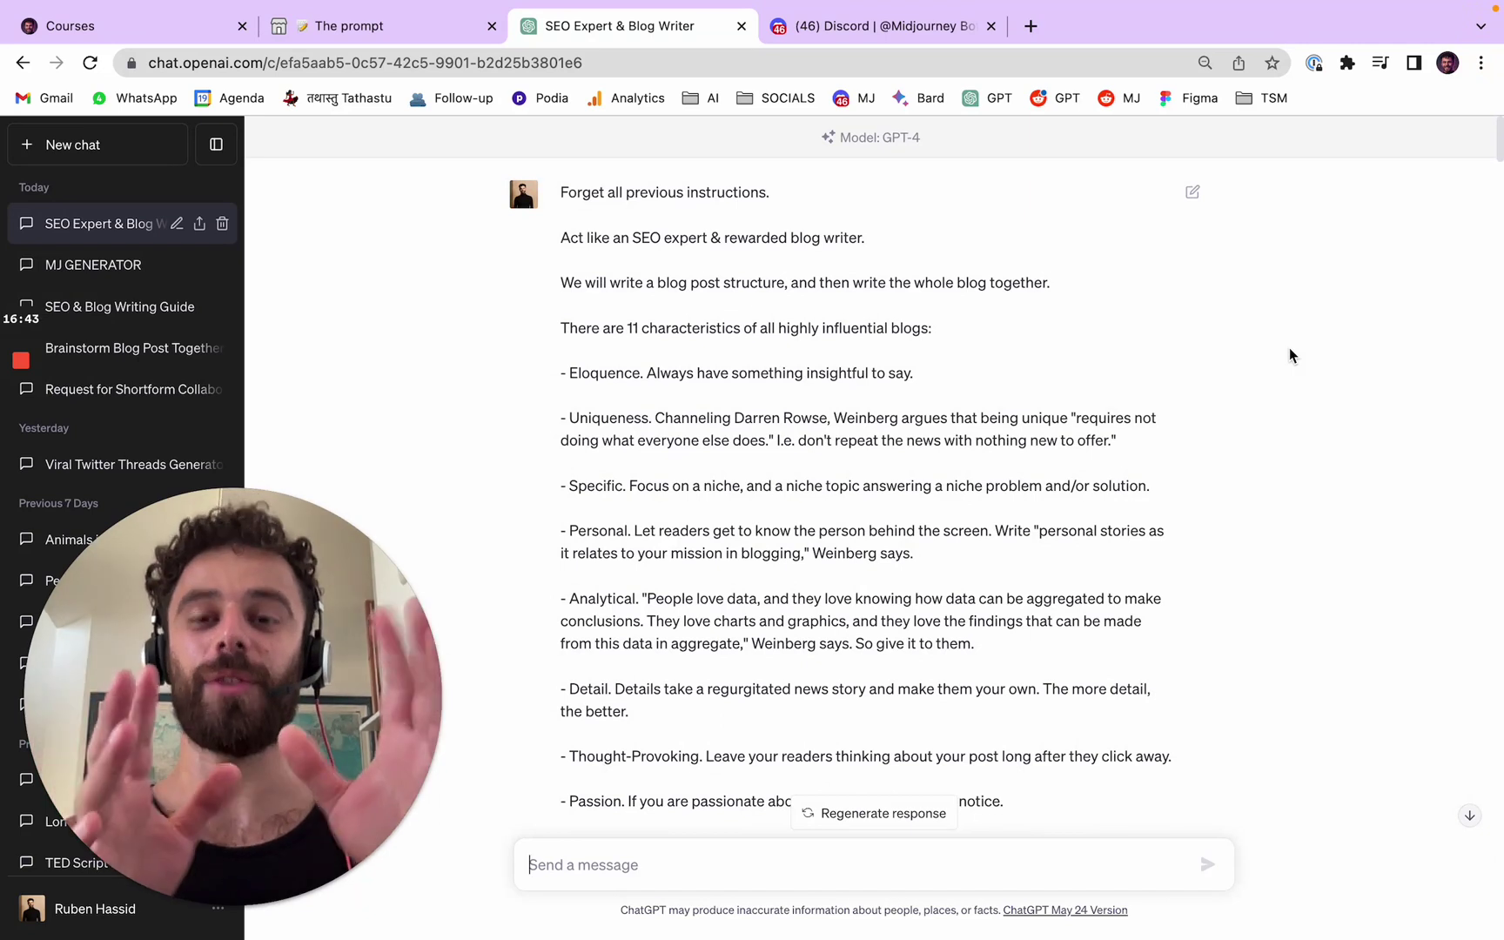